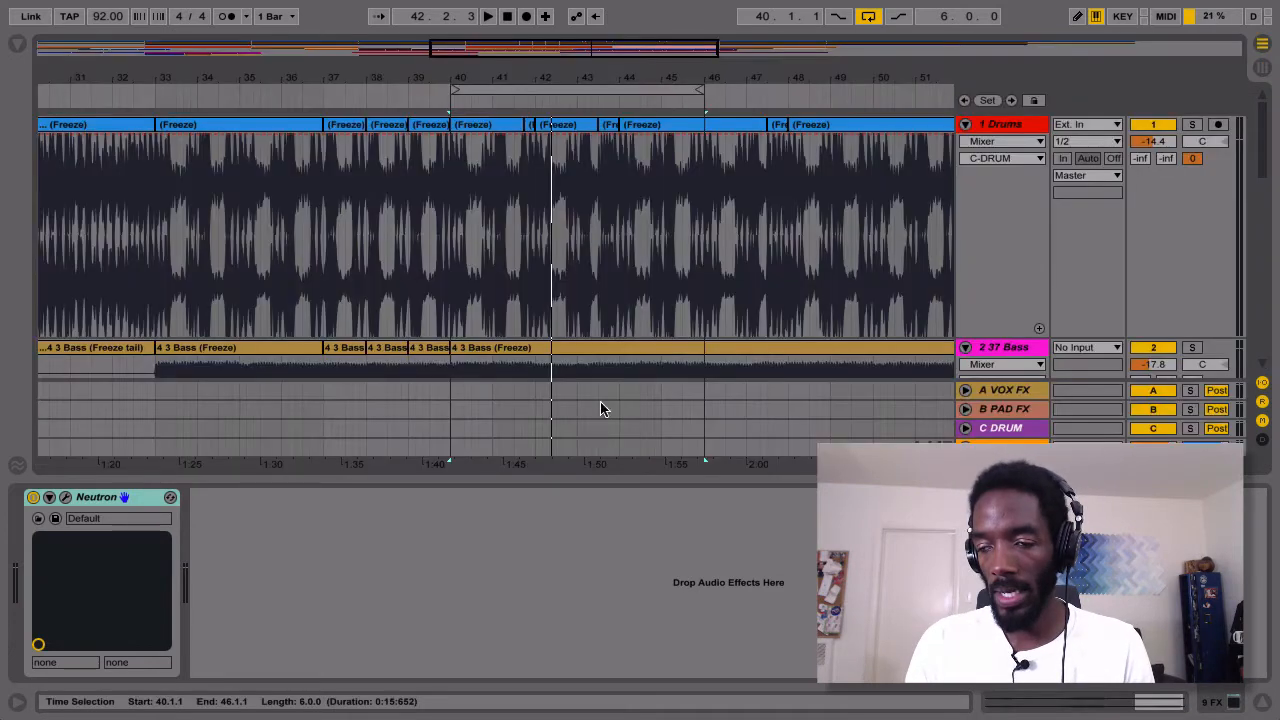
Step: Select the looped passage from bar 40 to bar 46 in the arrangement and play it
{"action": "key", "text": "Tab"}
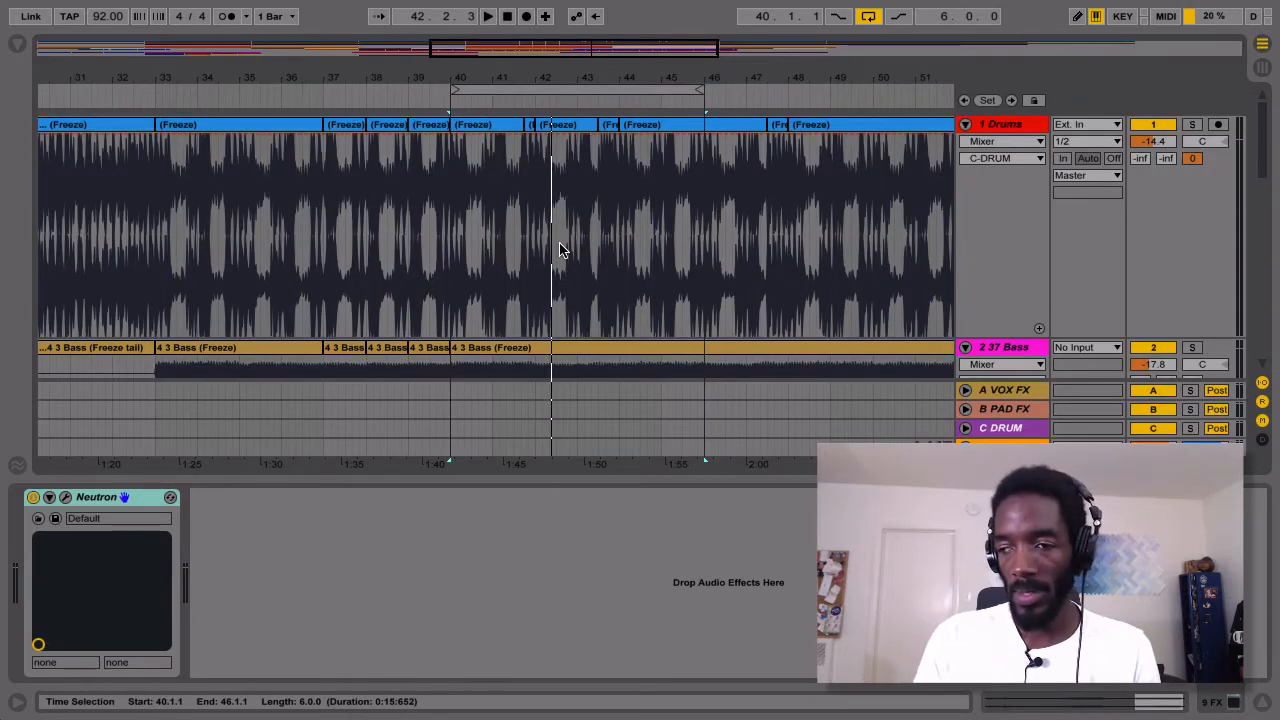
{"action": "left_click_drag", "start_coordinate": [586, 77], "coordinate": [586, 72]}
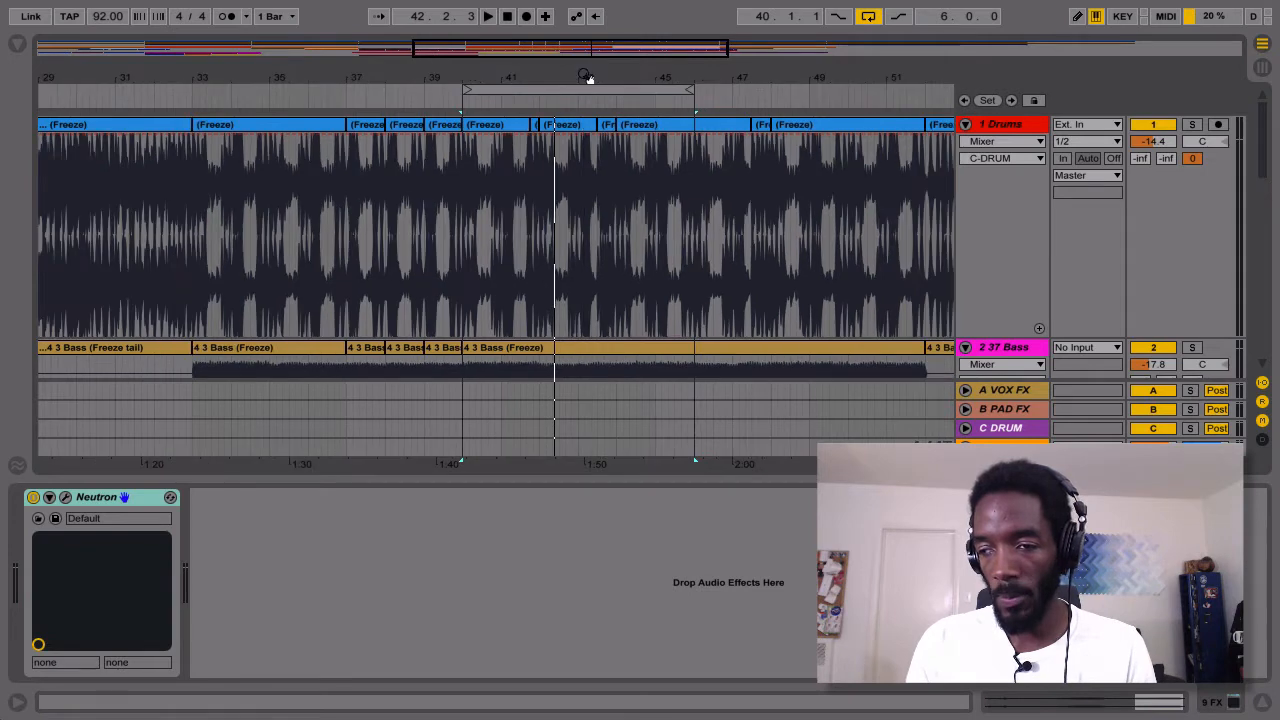
{"action": "left_click", "coordinate": [521, 89]}
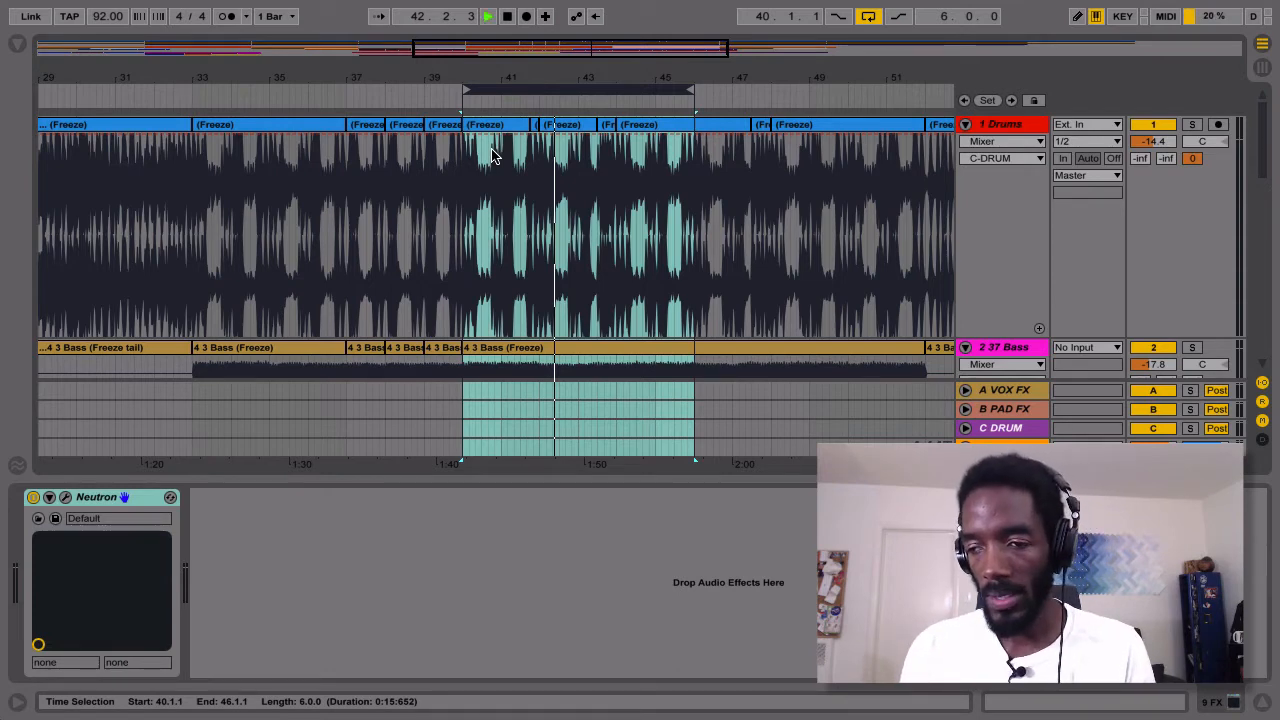
{"action": "key", "text": "space"}
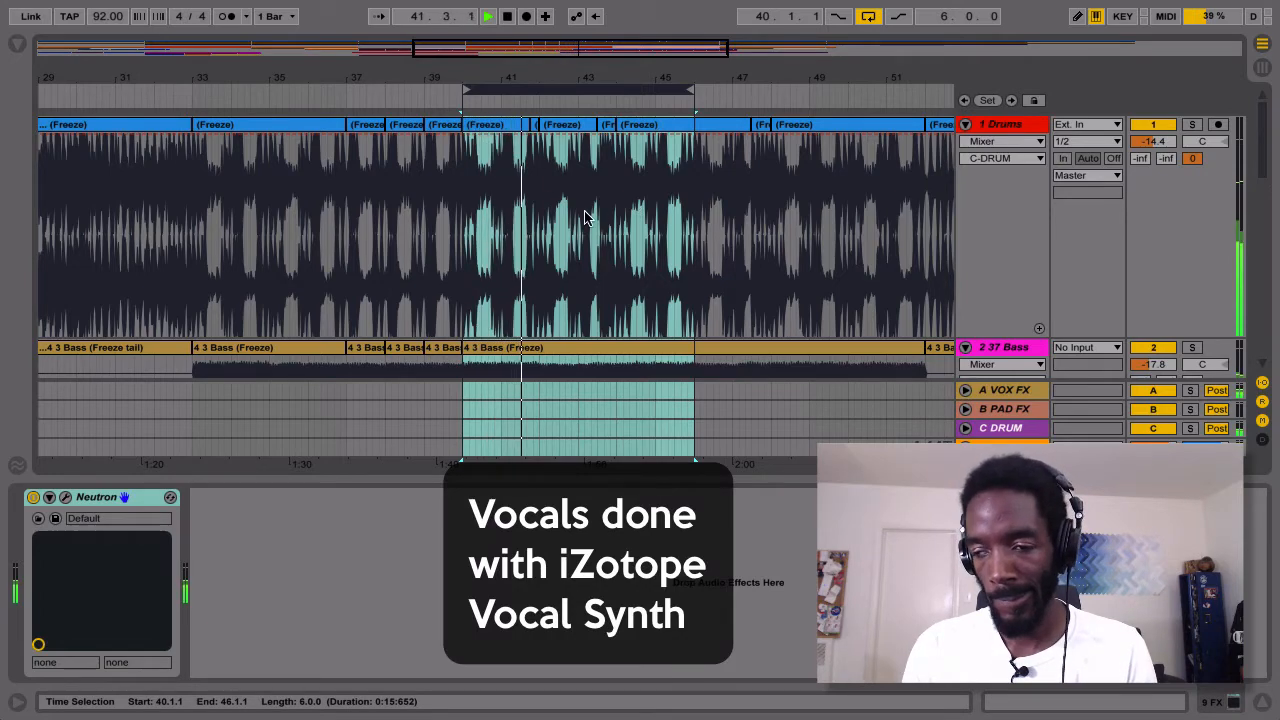
Step: Look over the vocal tracks, mixer channels and B PAD FX return while the loop plays, and stop playback
{"action": "scroll", "coordinate": [585, 218], "scroll_direction": "down", "scroll_amount": 10}
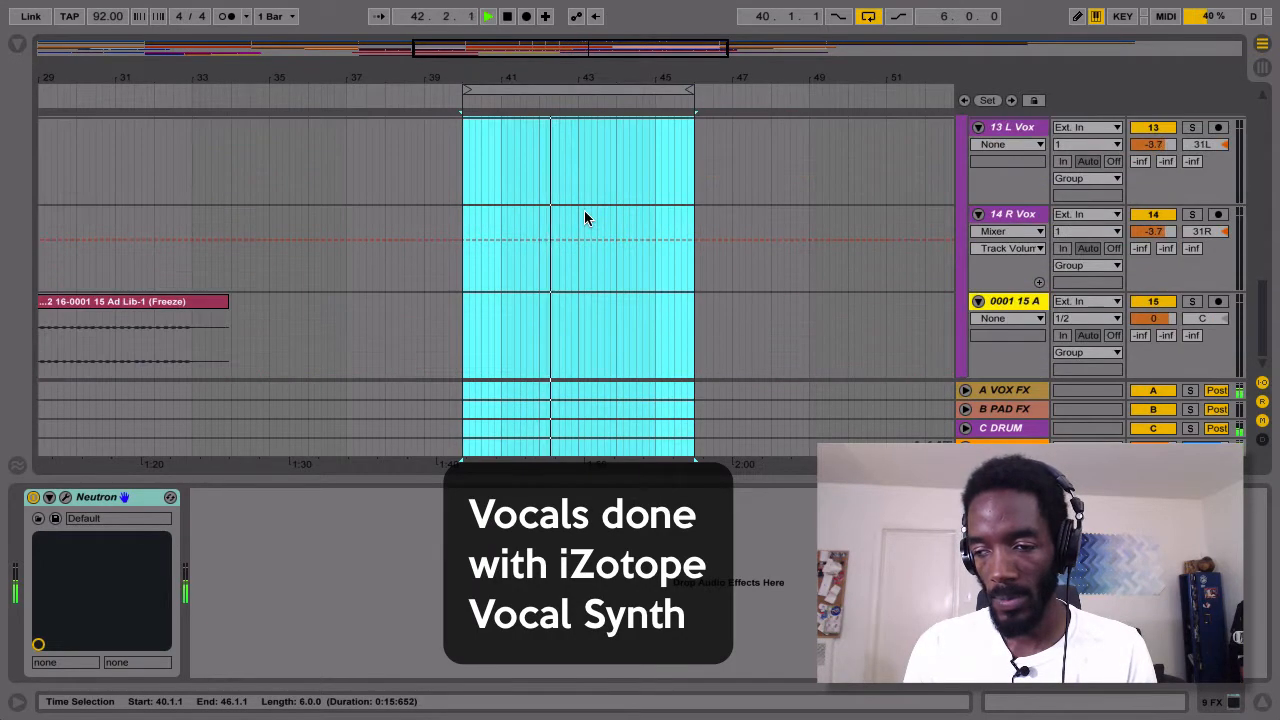
{"action": "key", "text": "Tab"}
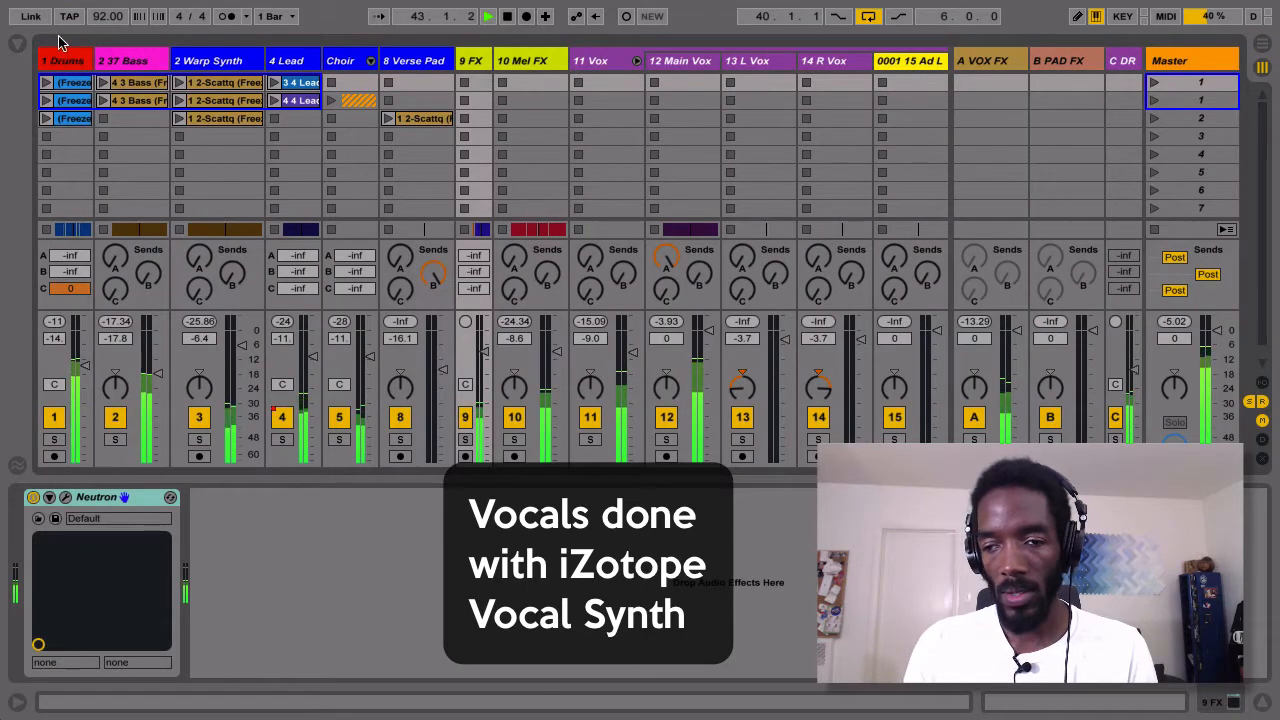
{"action": "left_click", "coordinate": [1017, 62]}
{"action": "left_click", "coordinate": [1065, 61]}
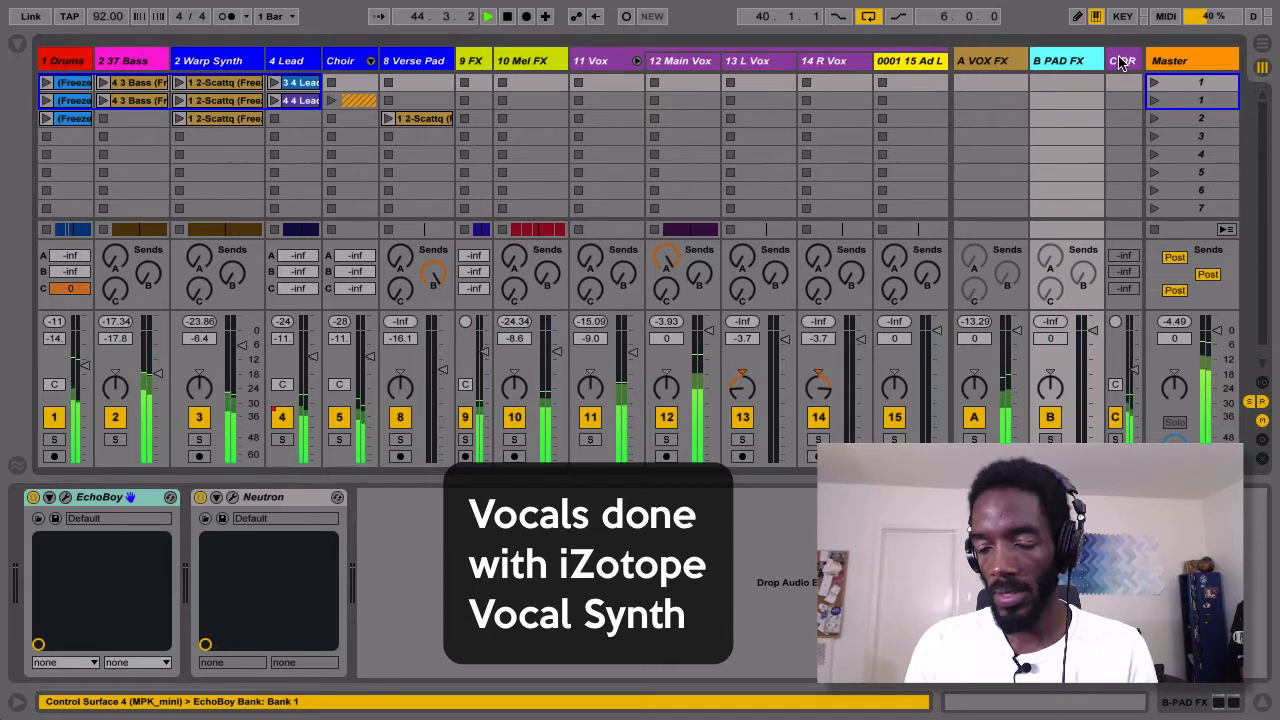
{"action": "key", "text": "Tab"}
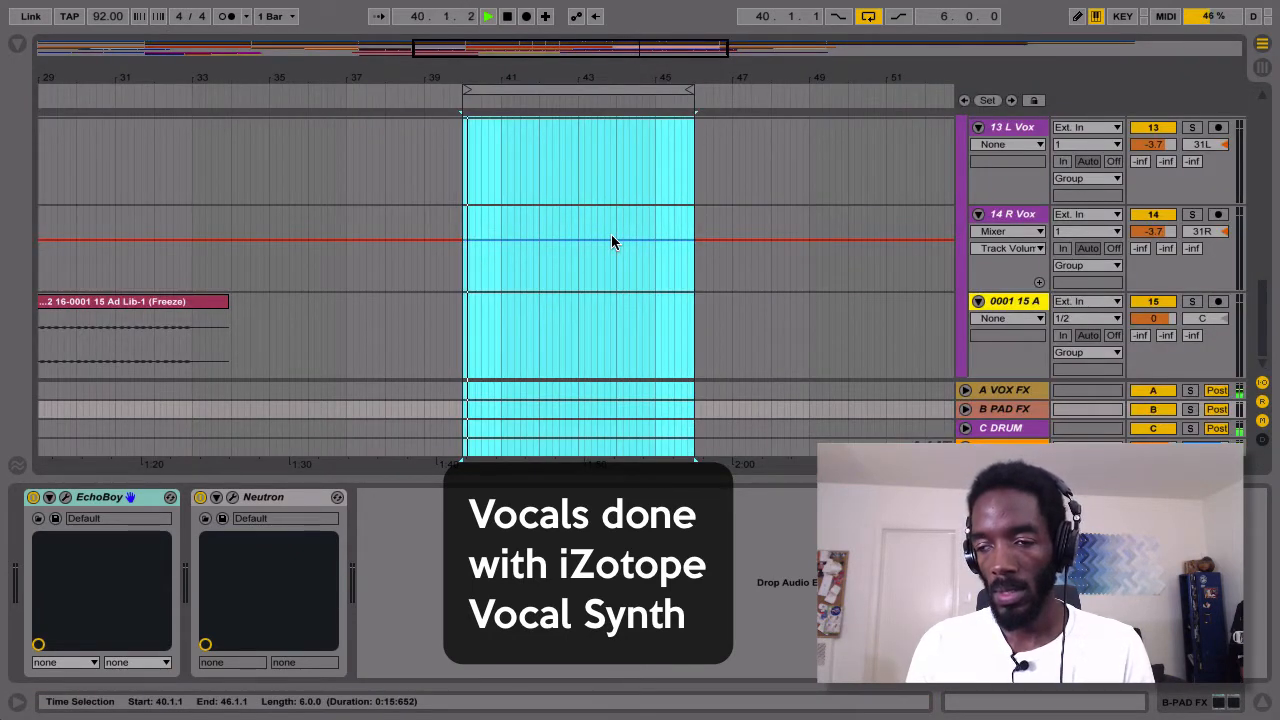
{"action": "key", "text": "space"}
Step: Open the Neutron plug-in on the Drums track from the session mixer and rename the instance DRUMS
{"action": "key", "text": "Tab"}
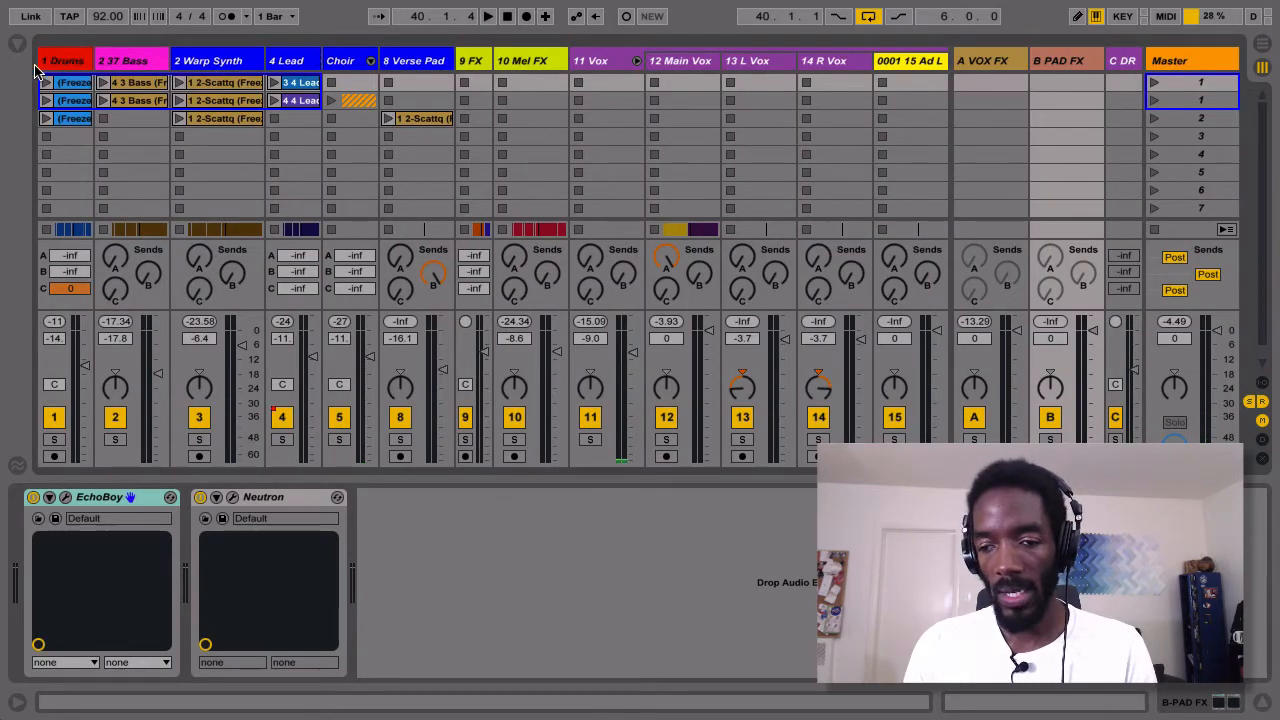
{"action": "left_click", "coordinate": [72, 60]}
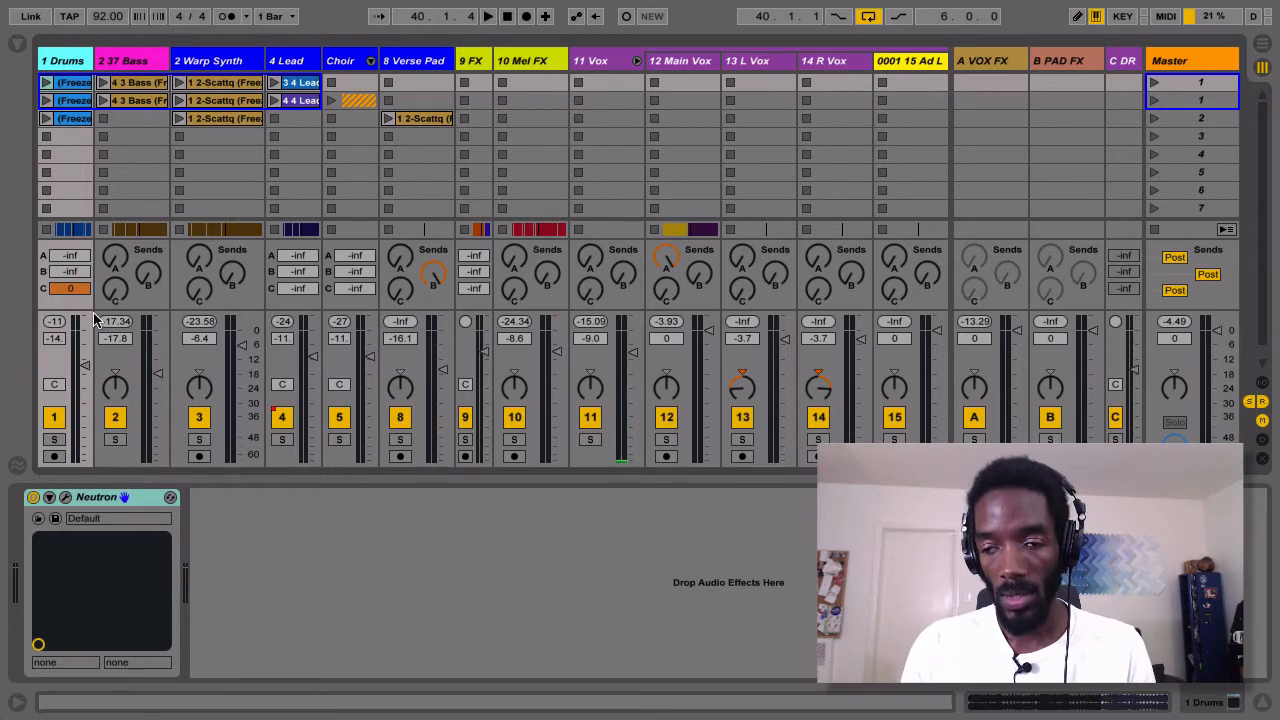
{"action": "left_click", "coordinate": [66, 498]}
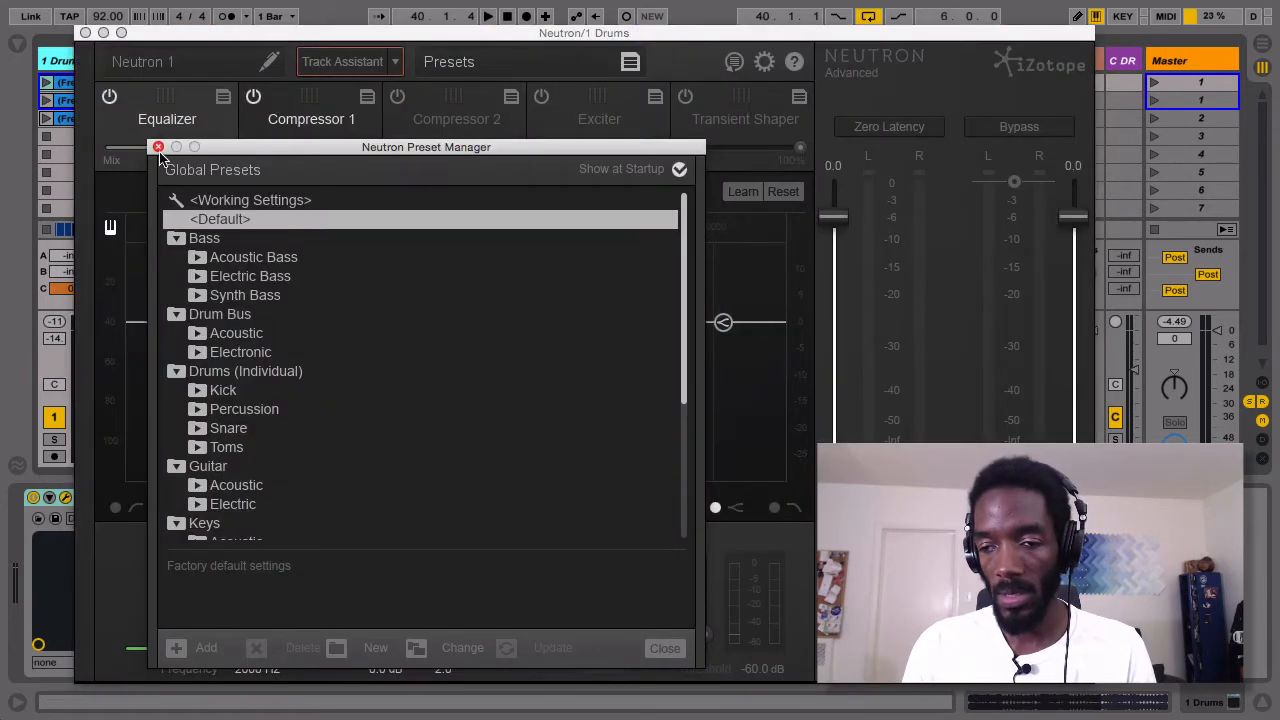
{"action": "left_click", "coordinate": [280, 16]}
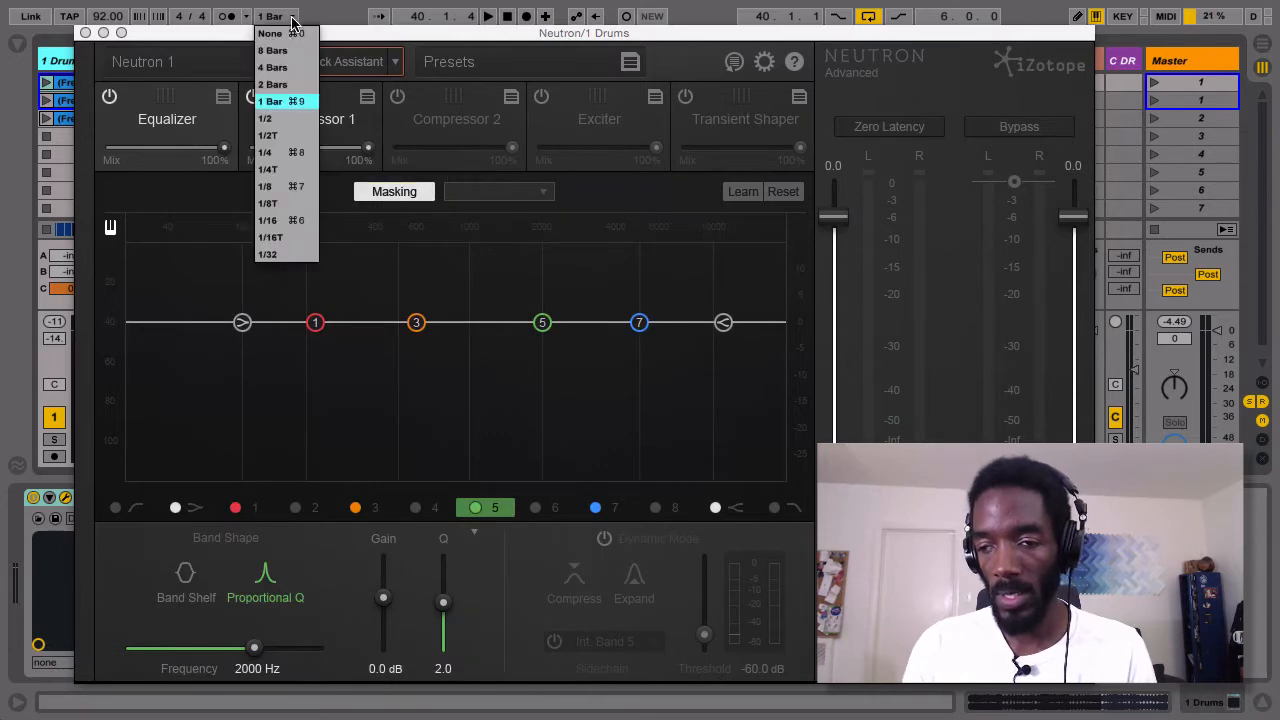
{"action": "left_click", "coordinate": [190, 45]}
{"action": "left_click", "coordinate": [185, 63]}
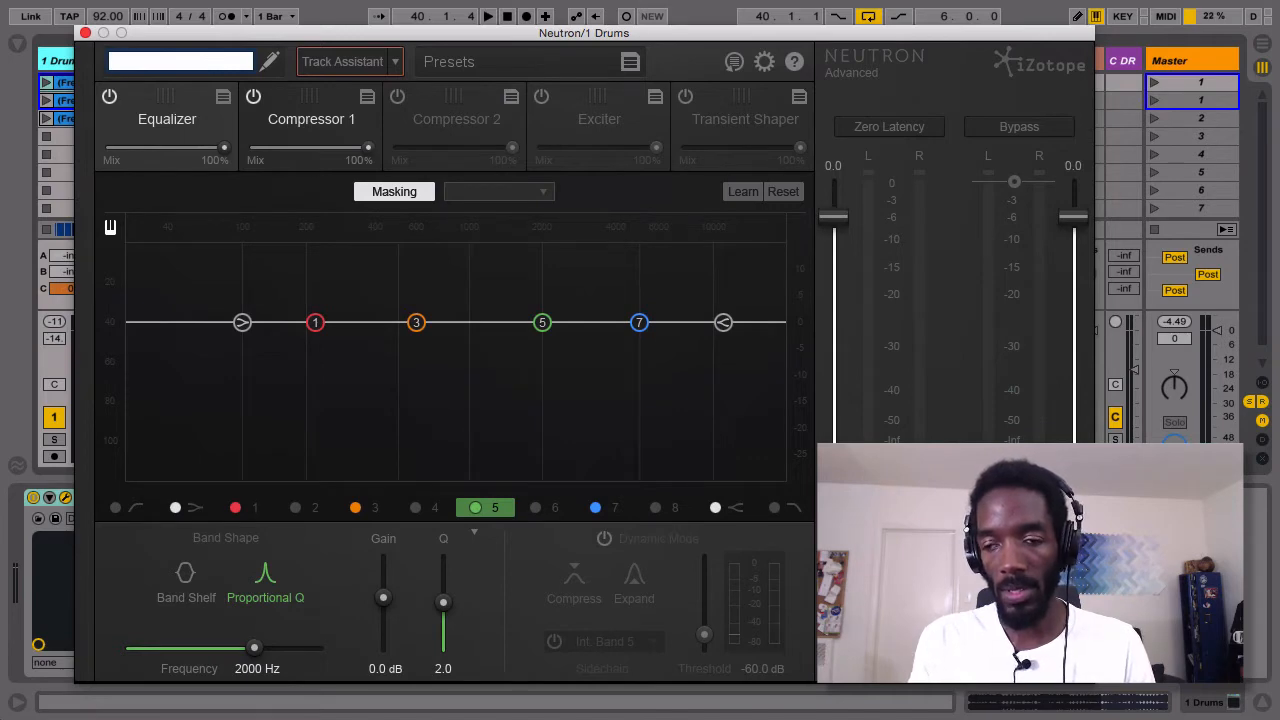
{"action": "left_click", "coordinate": [268, 60]}
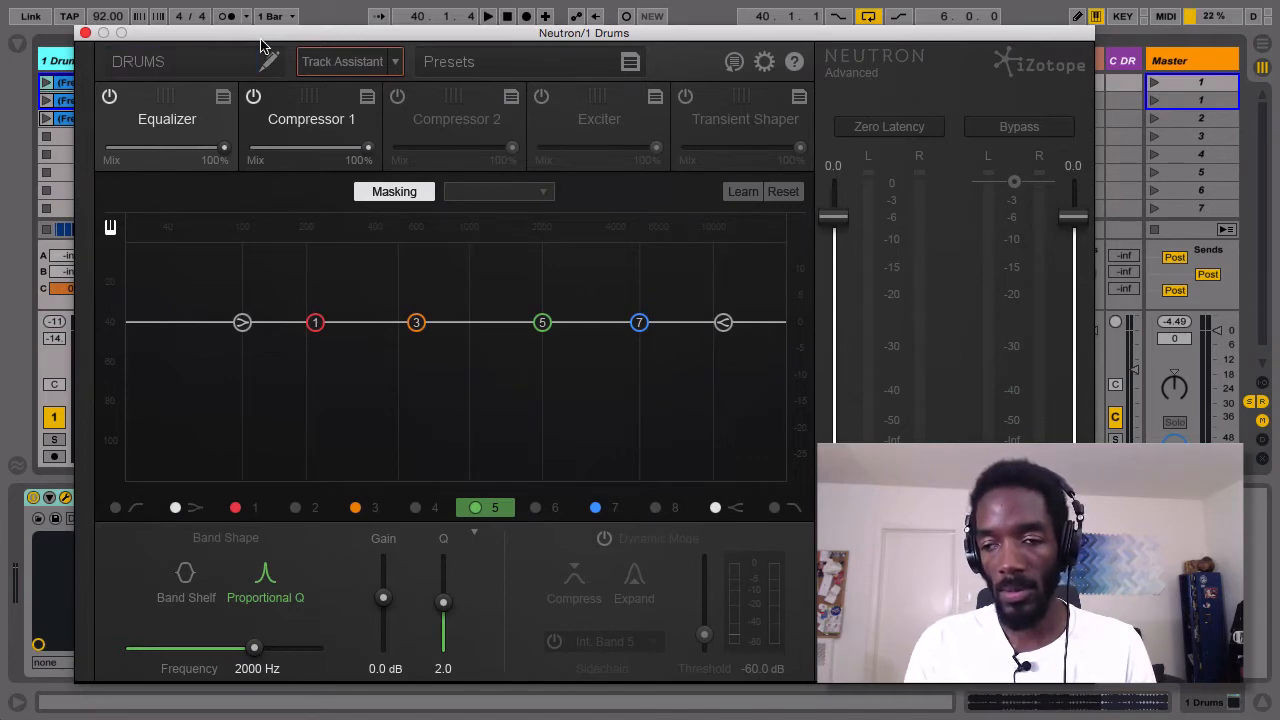
Step: Check which Neutron instances are offered for masking comparison with the drums, and close the plug-in window
{"action": "left_click", "coordinate": [462, 194]}
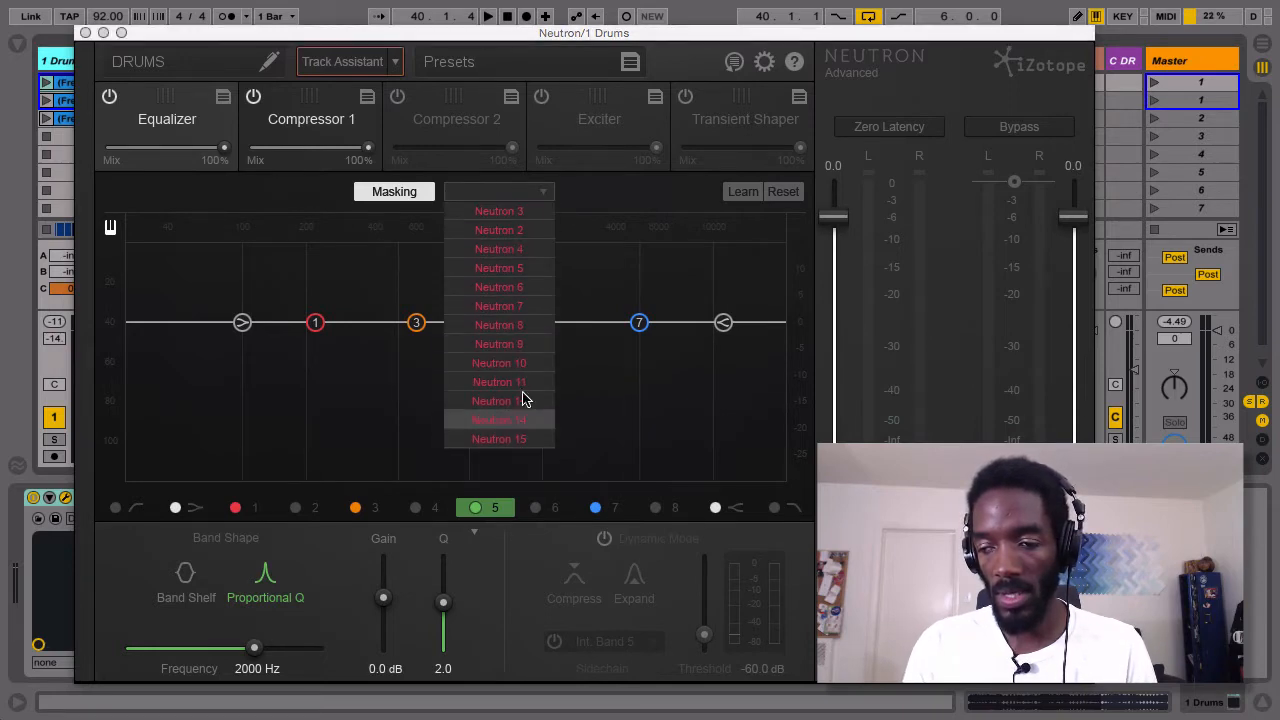
{"action": "left_click", "coordinate": [85, 32]}
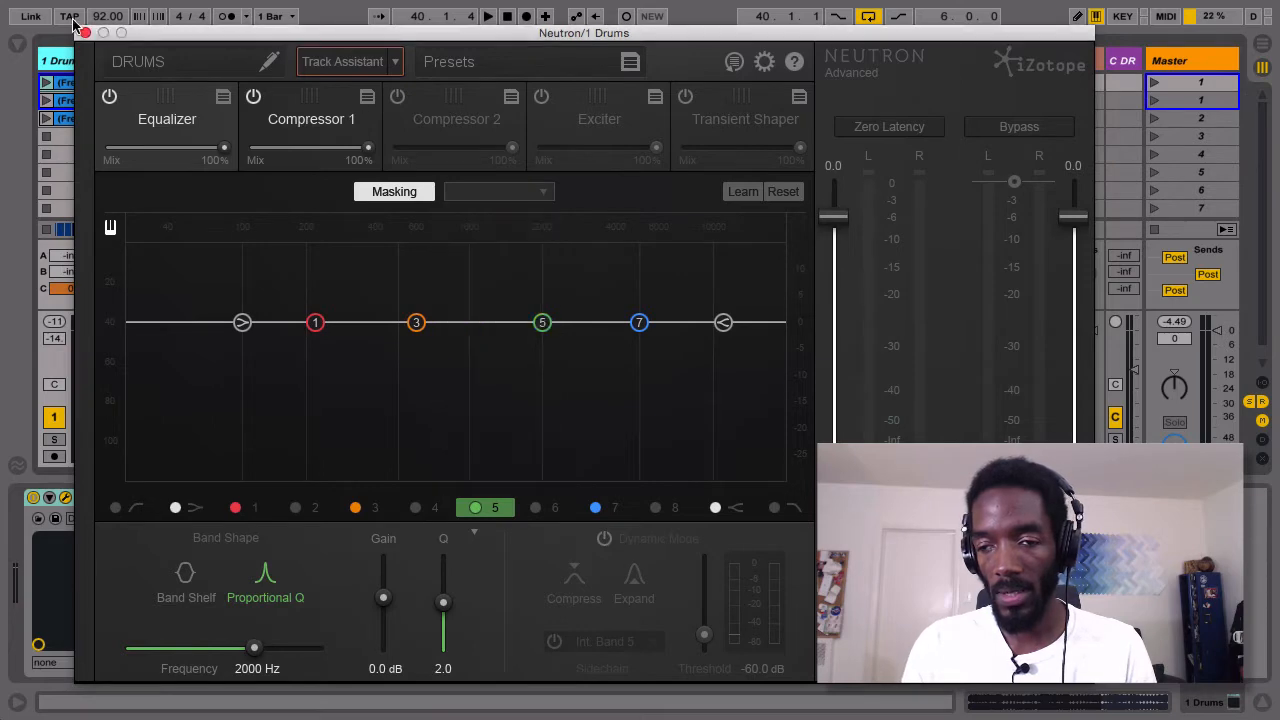
{"action": "left_click", "coordinate": [85, 33]}
Step: Open Neutron on the 37 Bass track, dismiss its preset manager and rename the instance BASS
{"action": "left_click", "coordinate": [137, 62]}
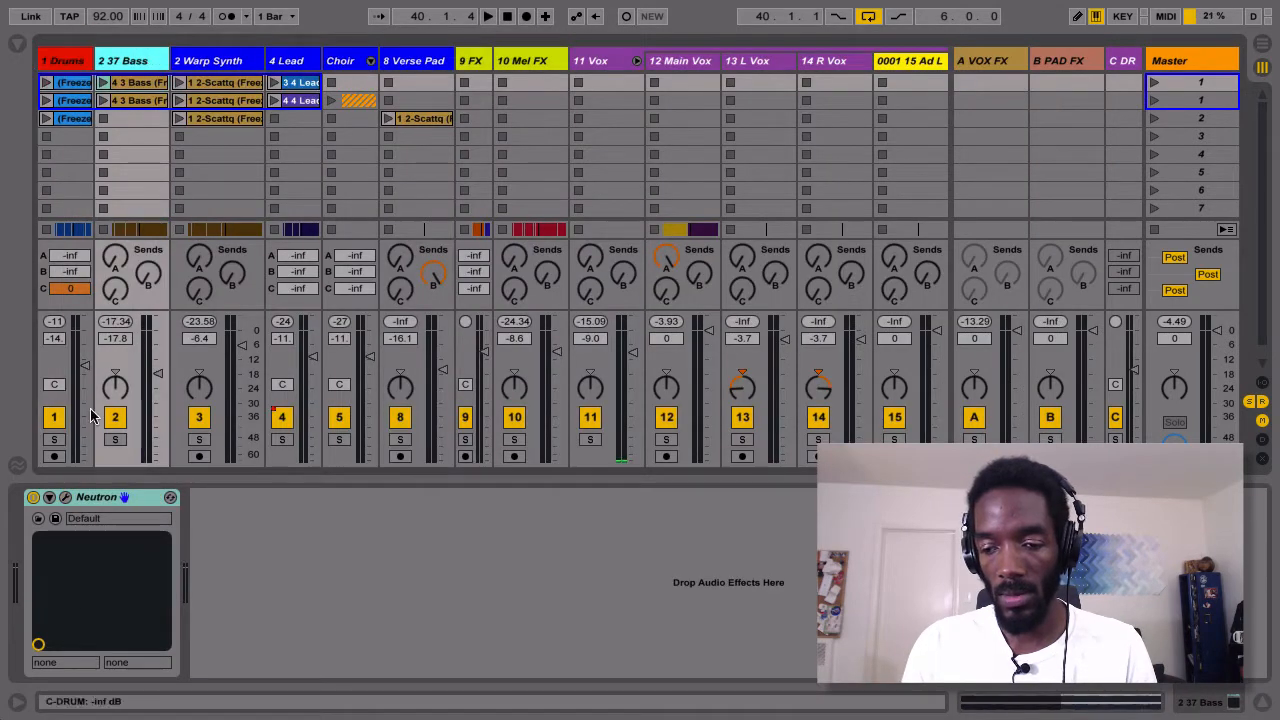
{"action": "left_click", "coordinate": [65, 497]}
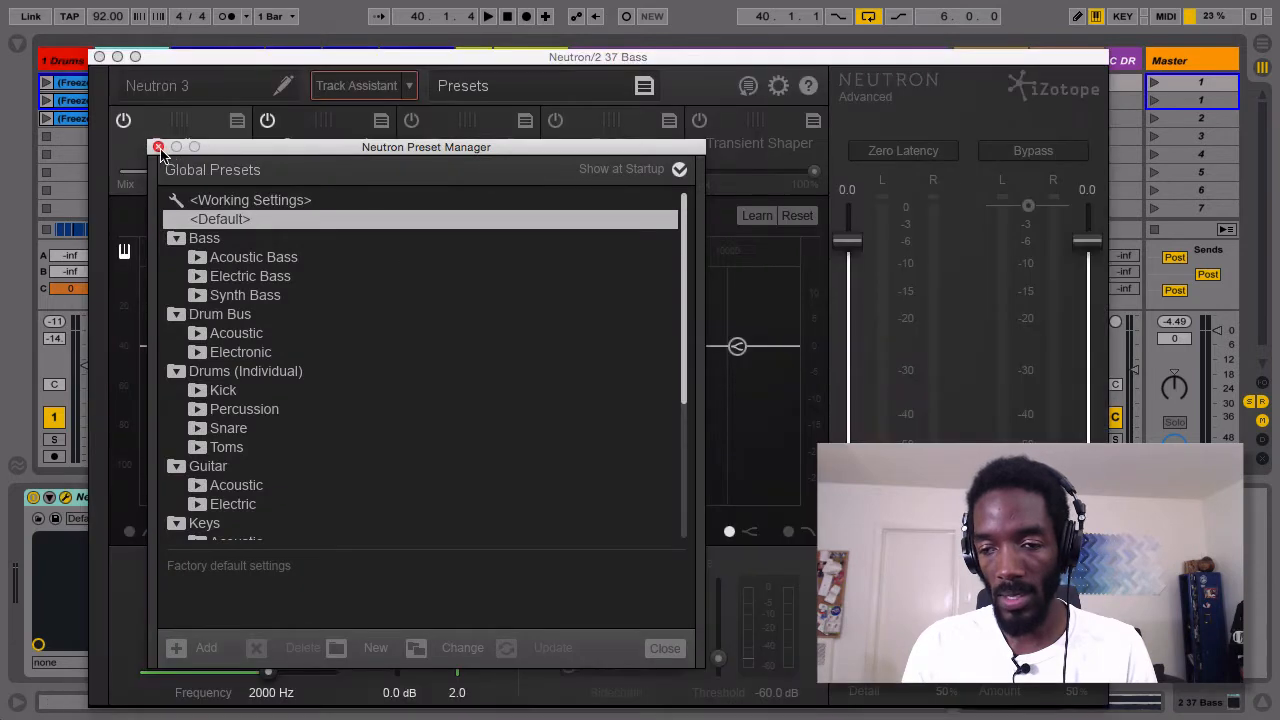
{"action": "left_click", "coordinate": [158, 147]}
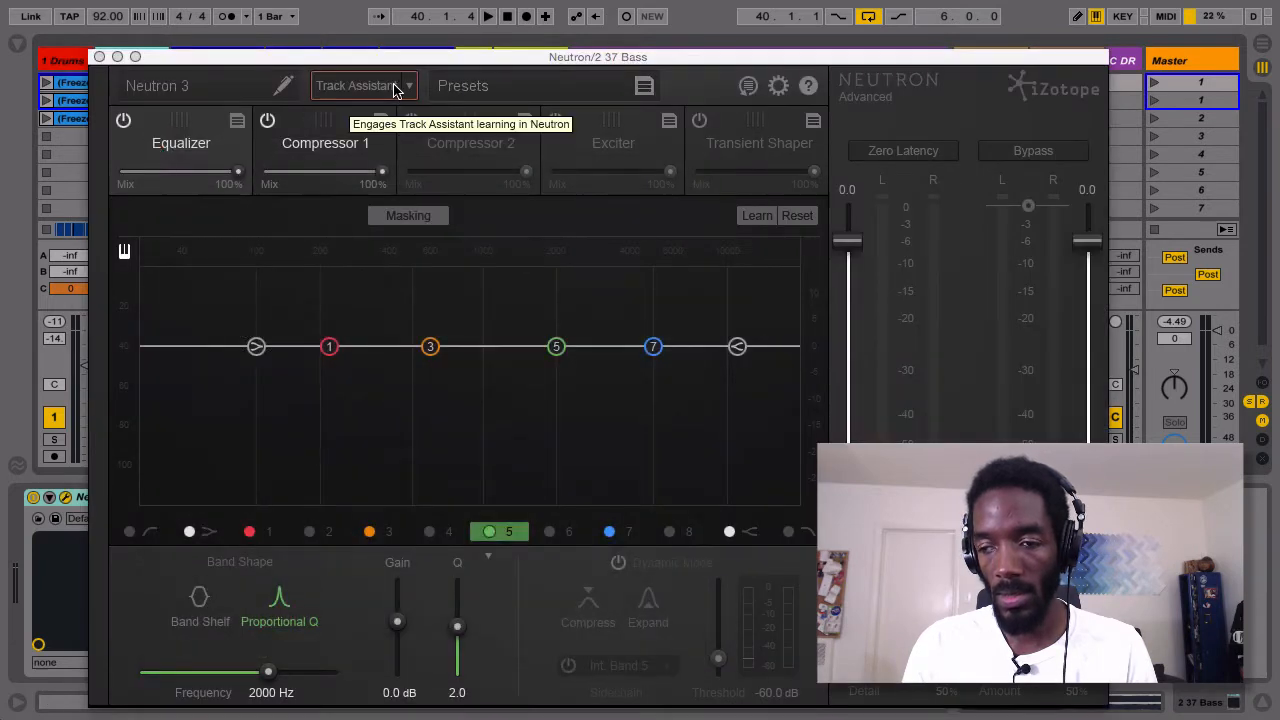
{"action": "left_click", "coordinate": [212, 85]}
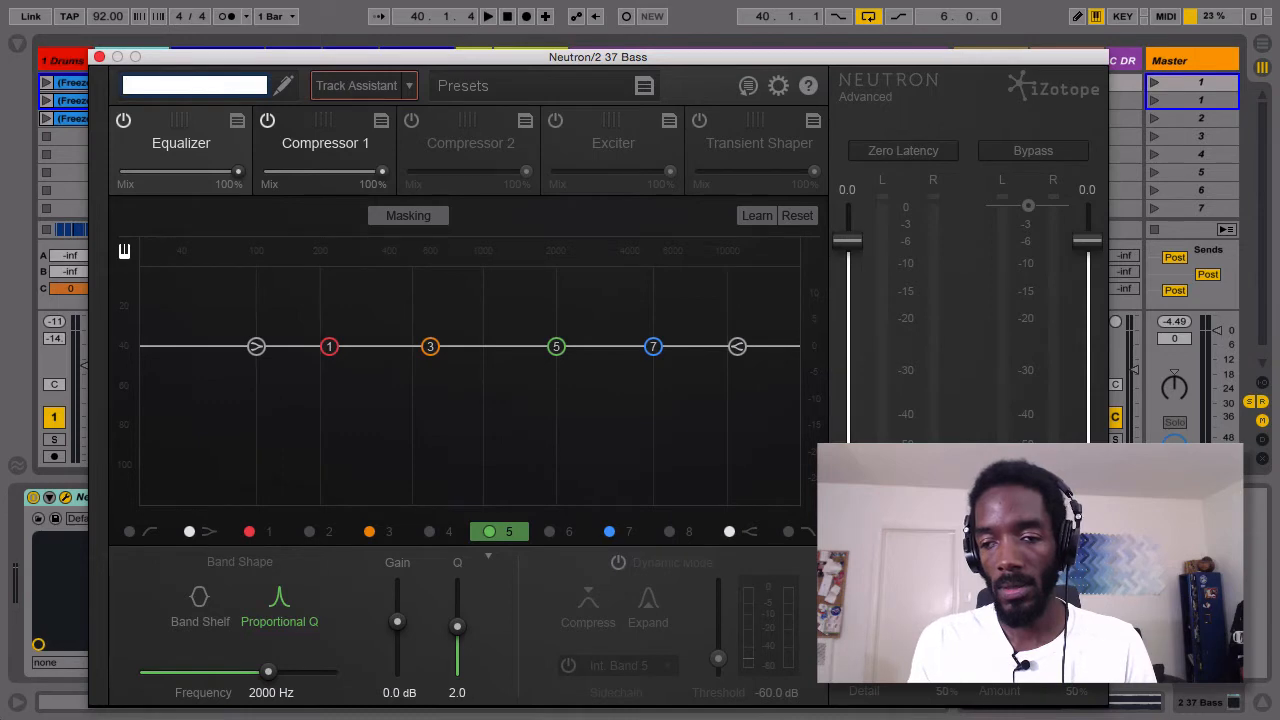
{"action": "key", "text": "Return"}
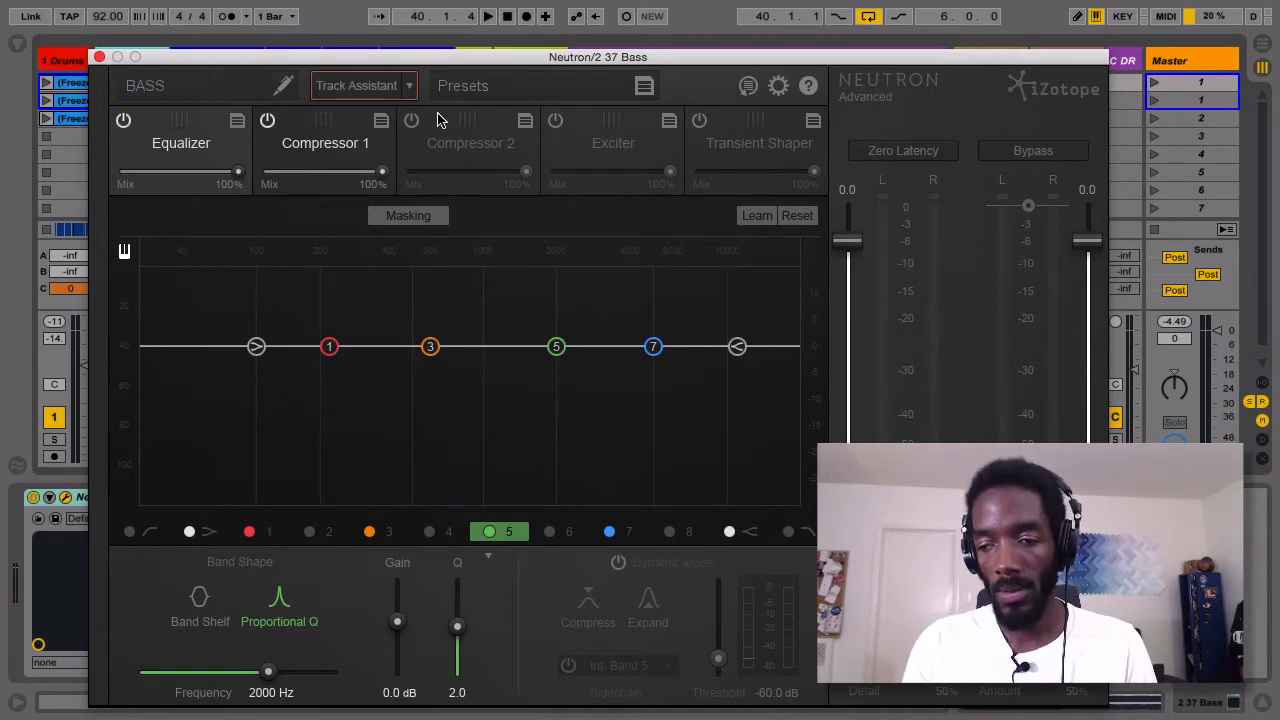
Step: Check the masking comparison list of the bass Neutron for the renamed drum instance, turn masking off and close the window
{"action": "left_click", "coordinate": [417, 216]}
{"action": "left_click", "coordinate": [538, 215]}
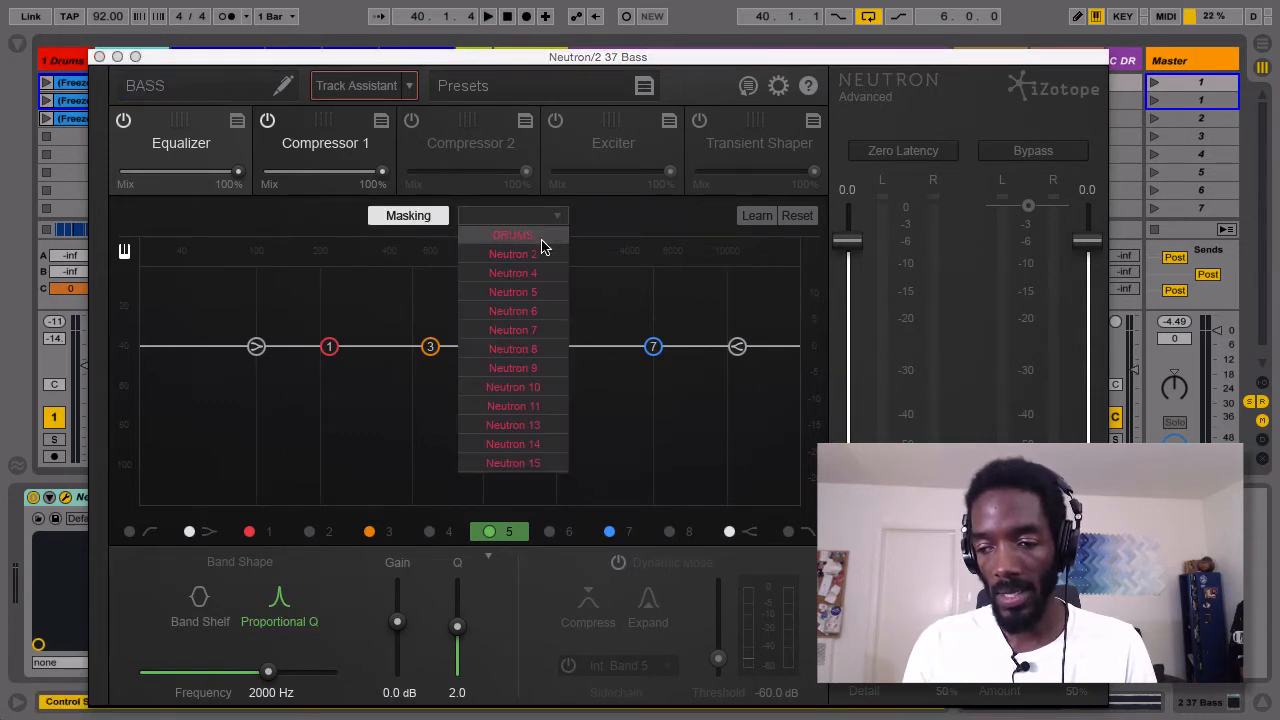
{"action": "left_click", "coordinate": [598, 222]}
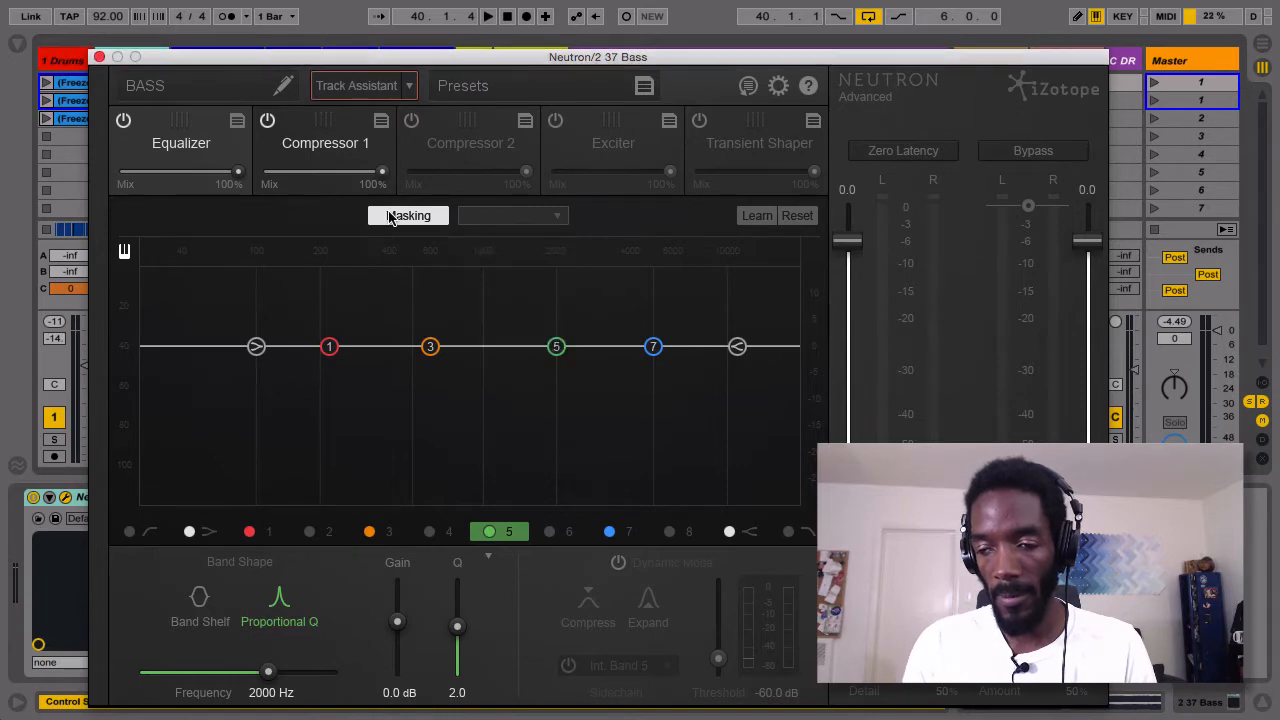
{"action": "left_click", "coordinate": [390, 215]}
{"action": "left_click", "coordinate": [99, 57]}
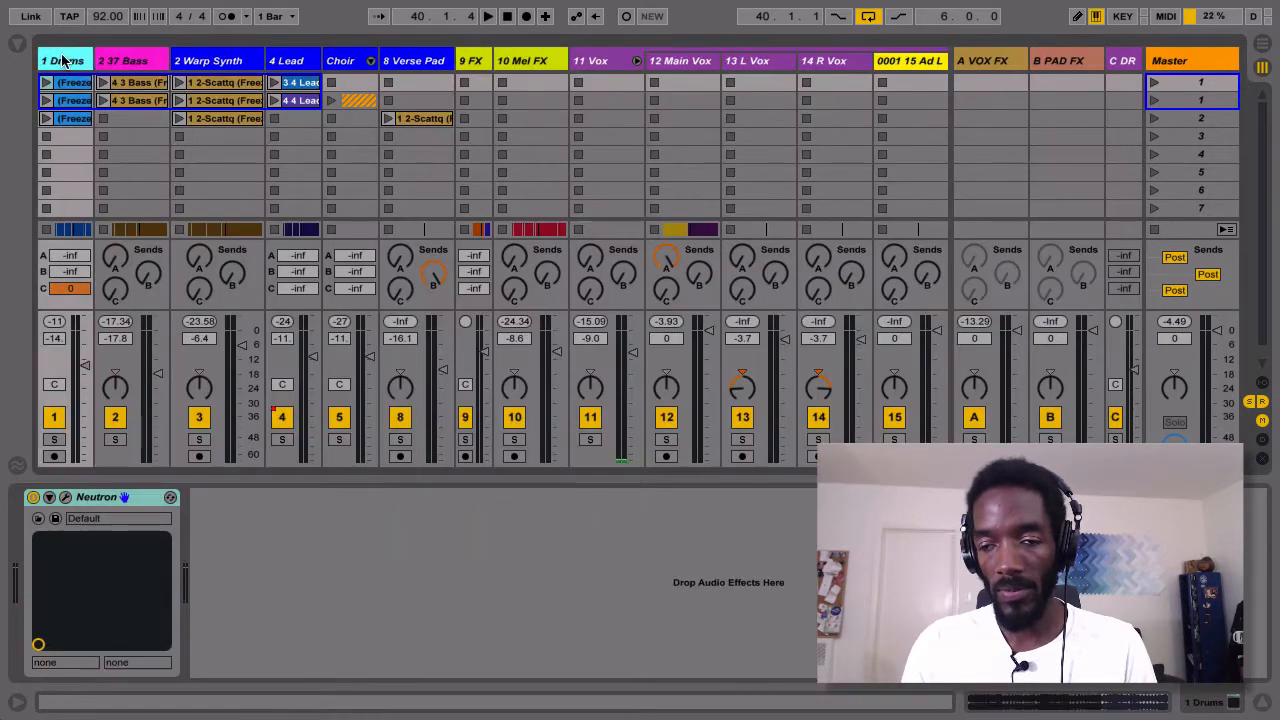
Step: Reopen Neutron on the Drums track, review the Track Assistant options and keep Medium mode with the Broadband Clarity preset
{"action": "left_click", "coordinate": [65, 497]}
{"action": "left_click", "coordinate": [158, 147]}
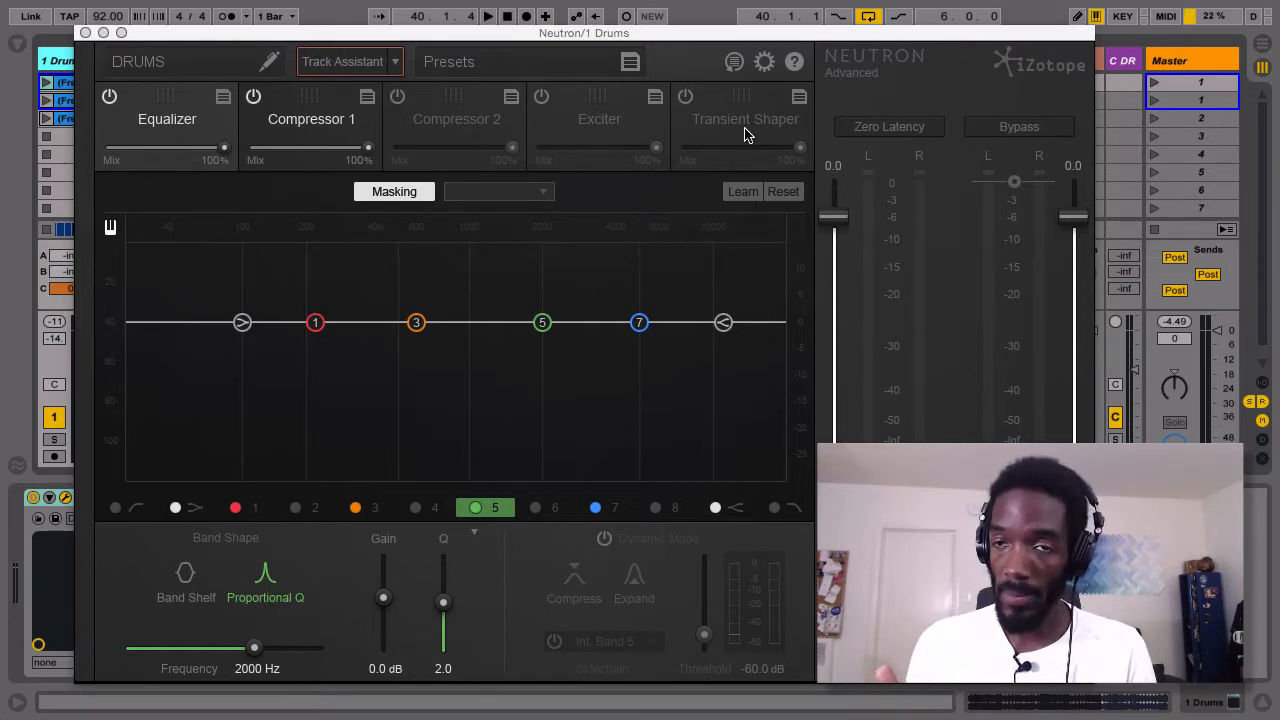
{"action": "left_click", "coordinate": [397, 63]}
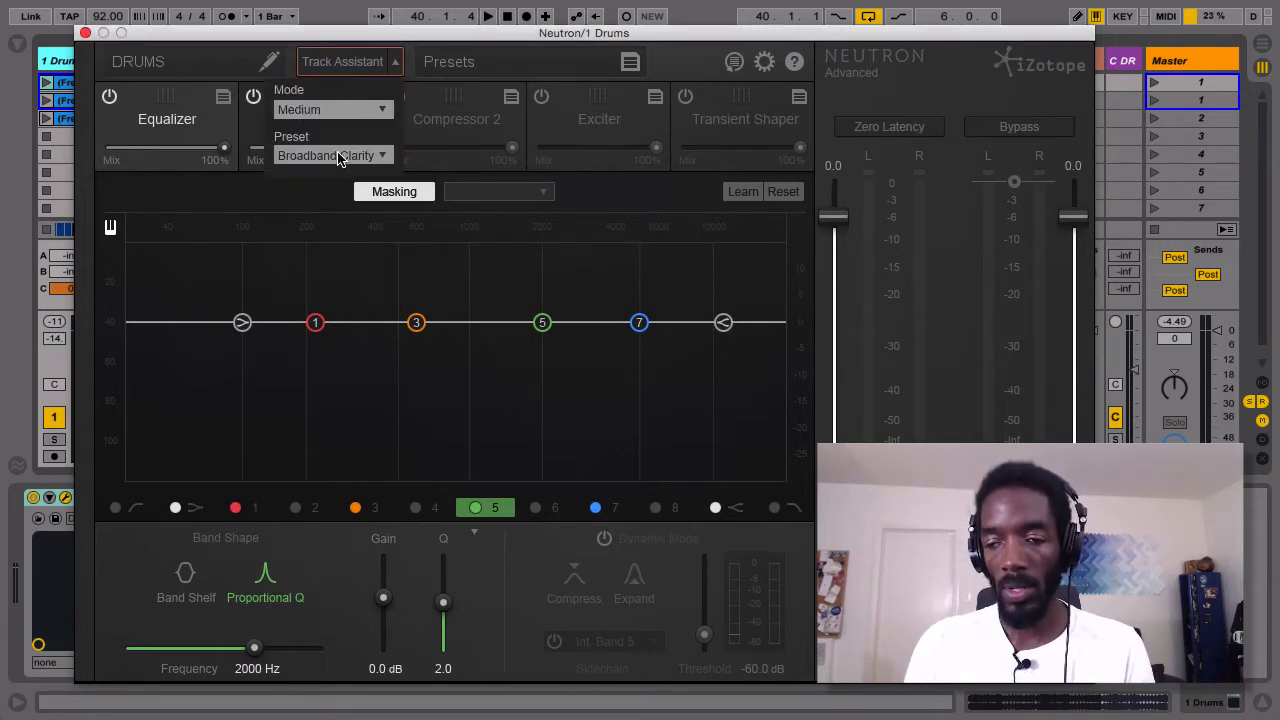
{"action": "left_click", "coordinate": [344, 109]}
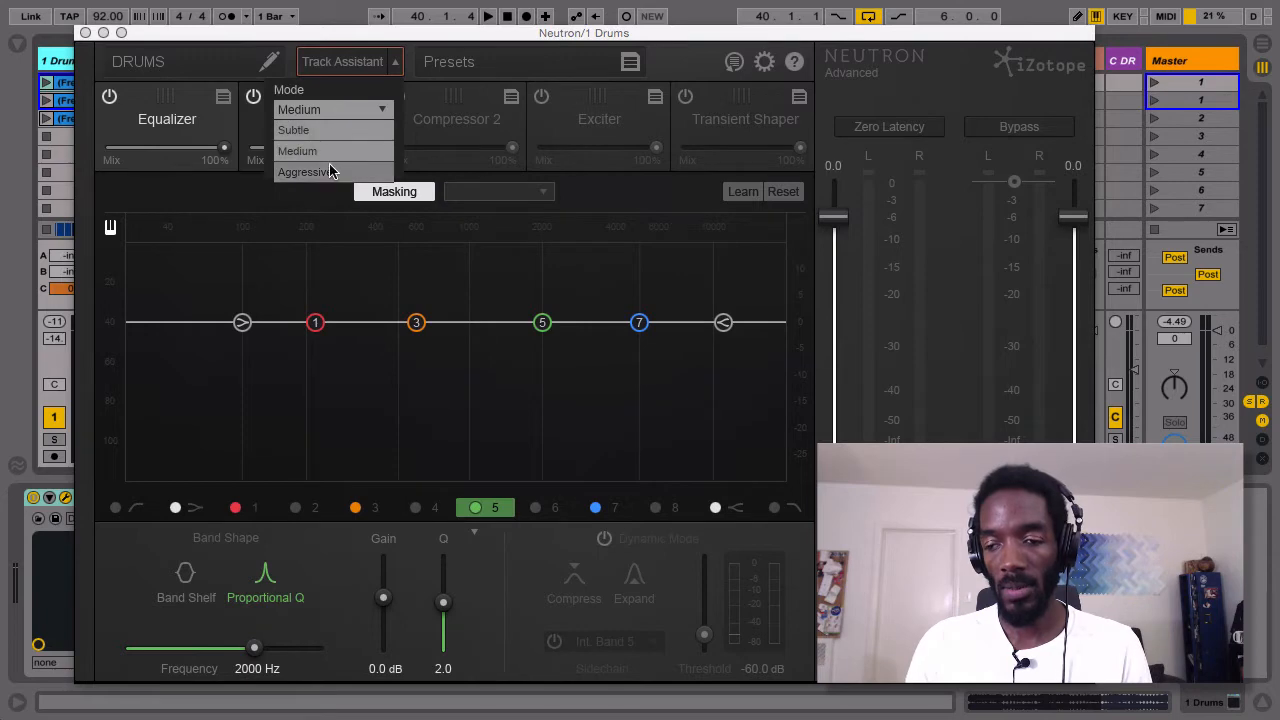
{"action": "left_click", "coordinate": [333, 105]}
{"action": "left_click", "coordinate": [334, 158]}
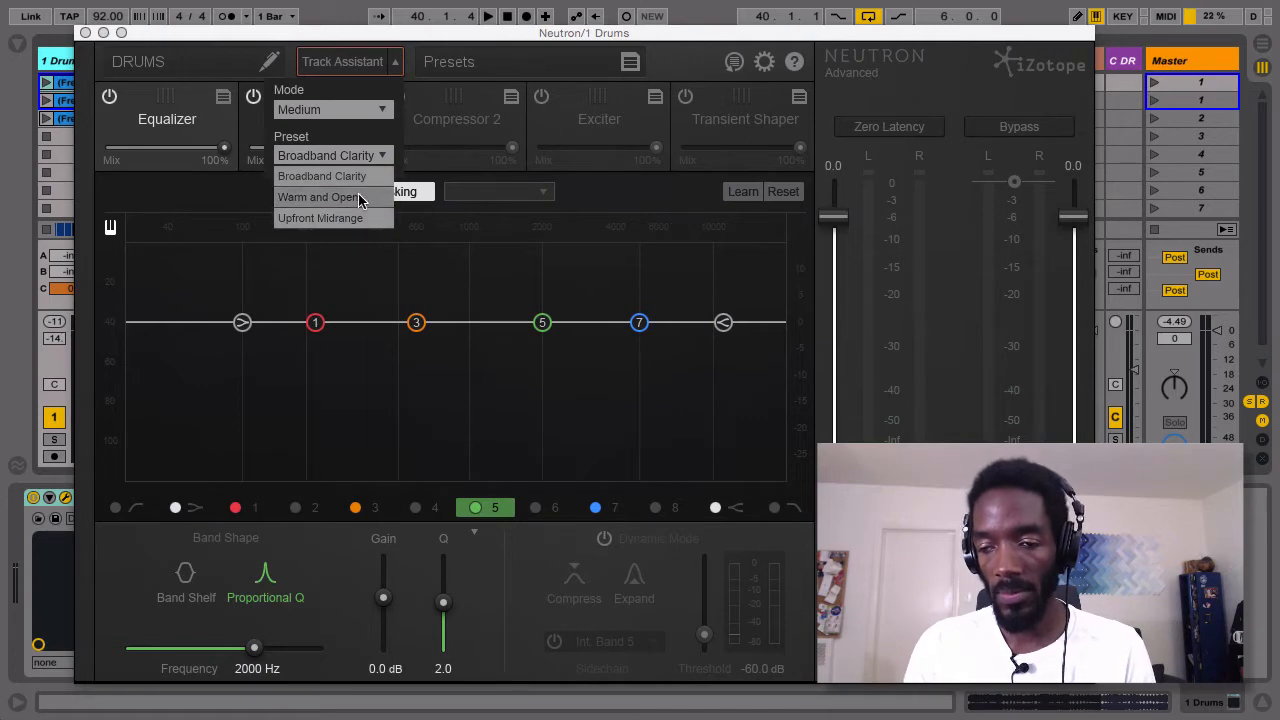
{"action": "left_click", "coordinate": [366, 156]}
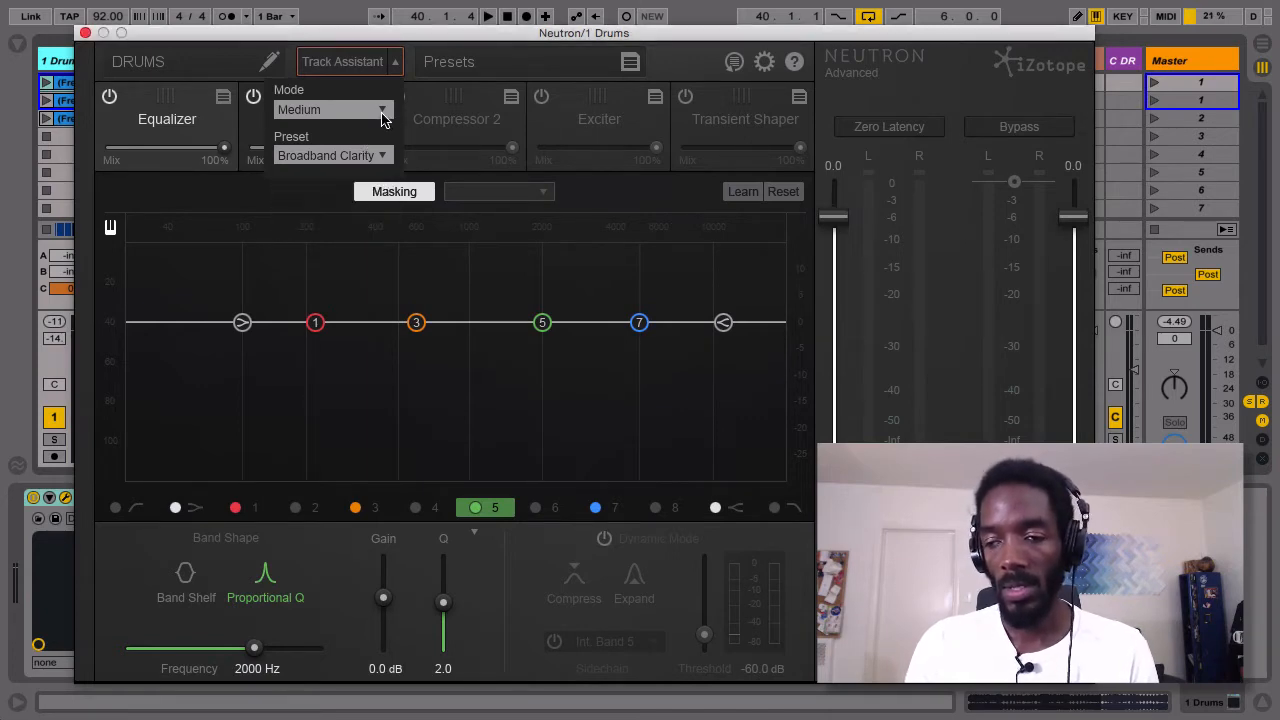
{"action": "left_click", "coordinate": [378, 116]}
{"action": "left_click", "coordinate": [367, 150]}
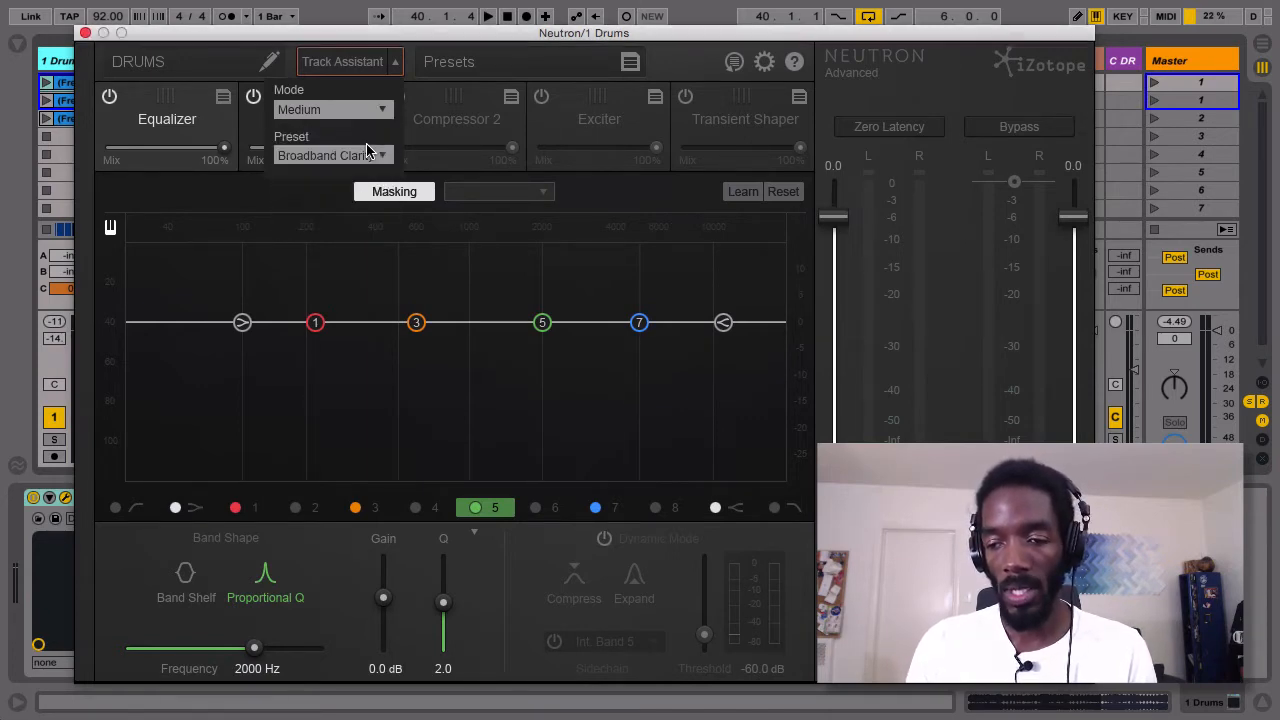
{"action": "left_click", "coordinate": [352, 164]}
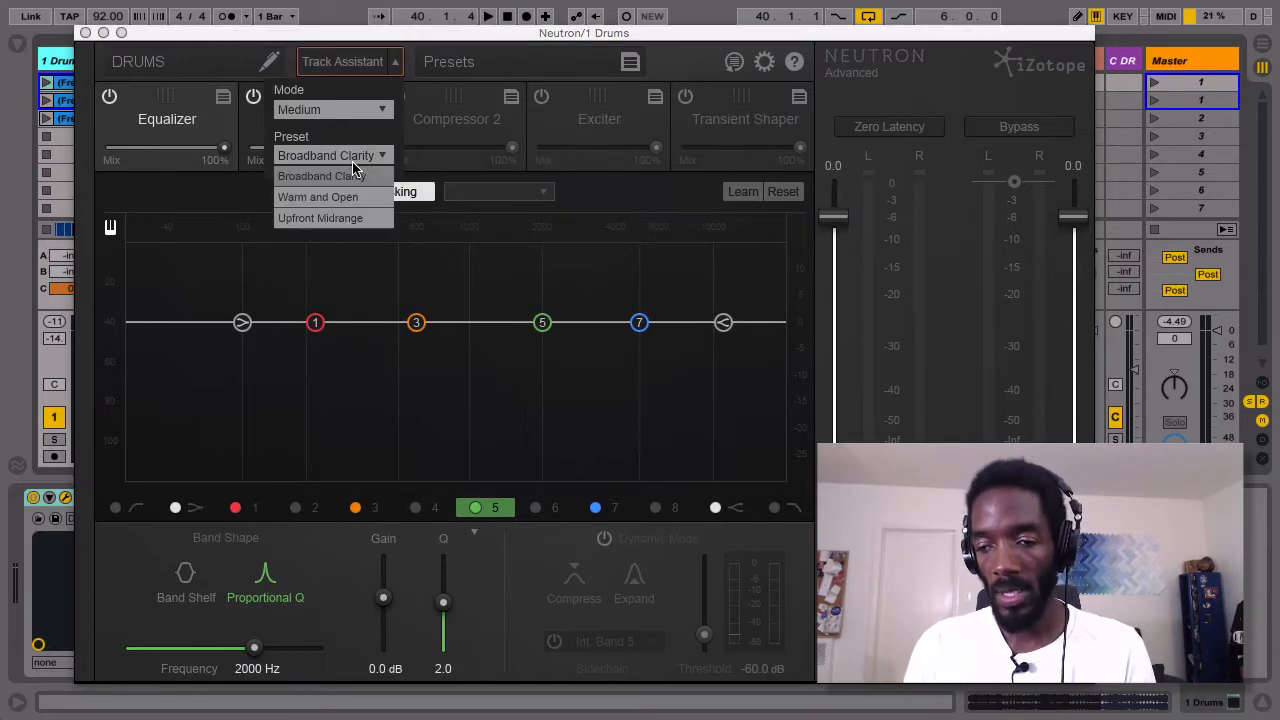
{"action": "left_click", "coordinate": [368, 180]}
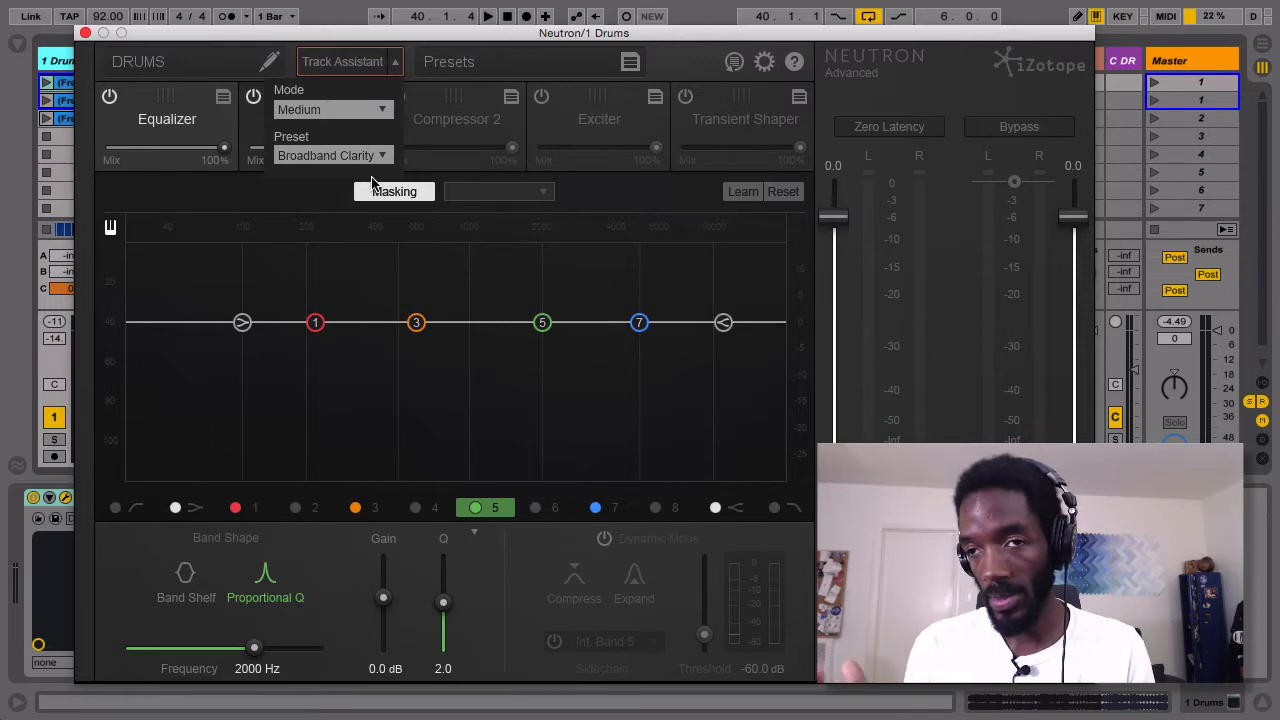
Step: Run Track Assistant on the drums while the loop plays, moving the plug-in window to reveal the tracks and master meter
{"action": "left_click", "coordinate": [352, 64]}
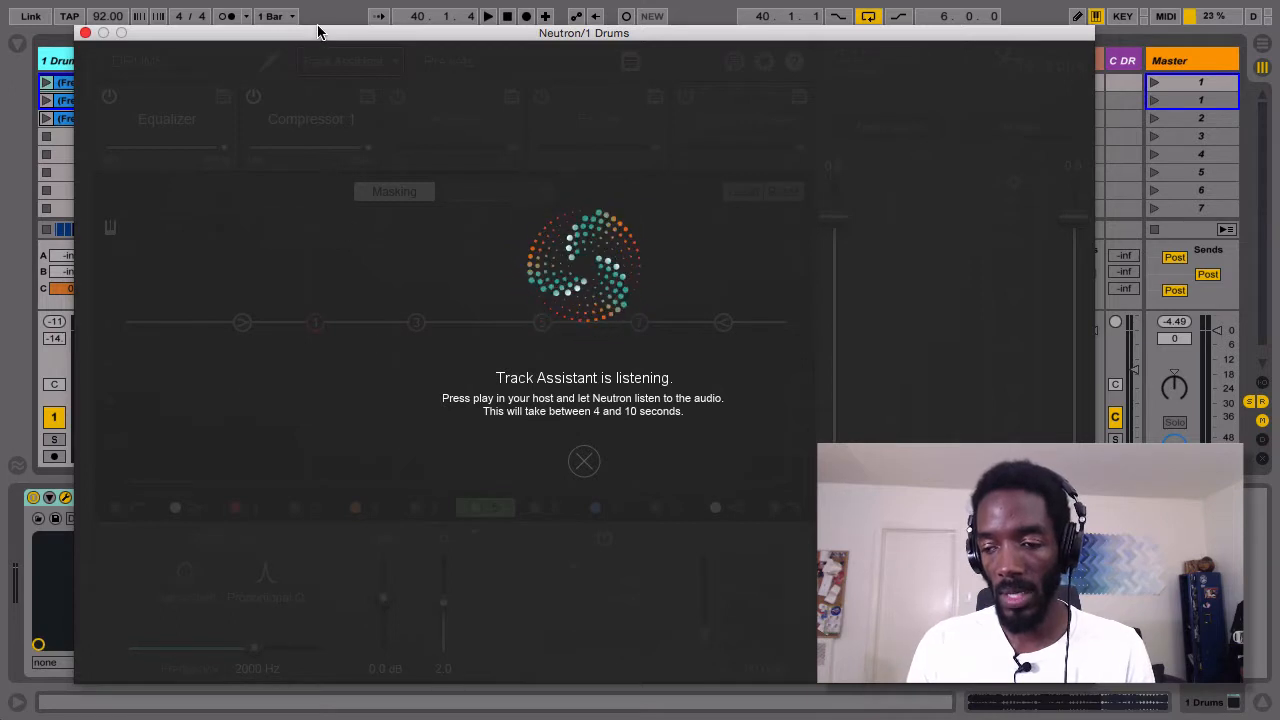
{"action": "left_click_drag", "start_coordinate": [319, 33], "coordinate": [471, 31]}
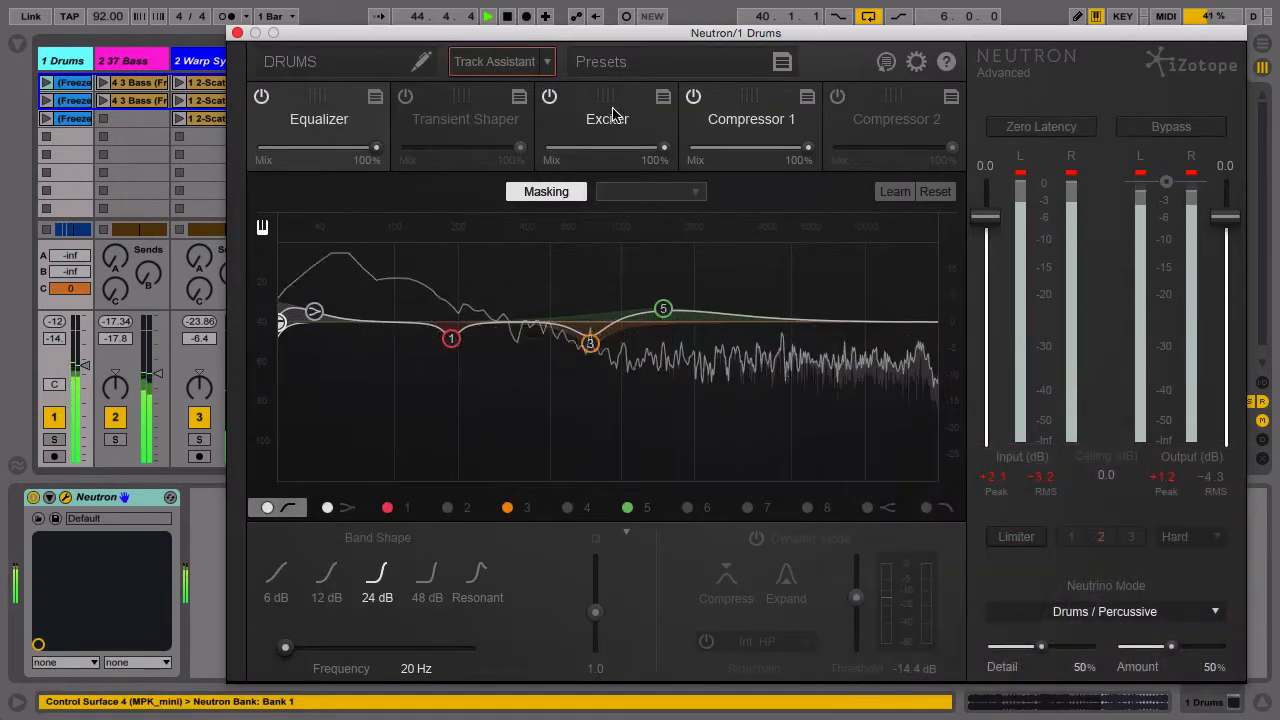
{"action": "left_click_drag", "start_coordinate": [518, 33], "coordinate": [414, 25]}
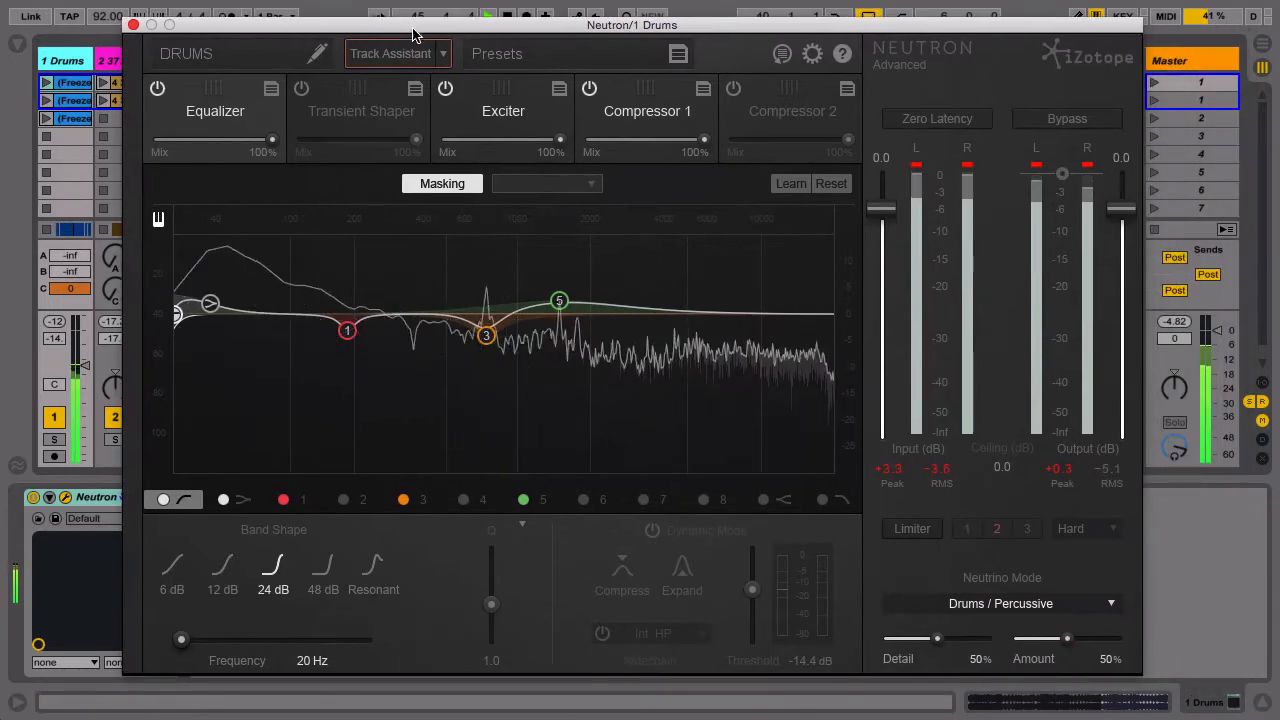
Step: Enable zero latency on the drum Neutron and compare the processed and unprocessed drums by toggling the global bypass
{"action": "left_click", "coordinate": [952, 127]}
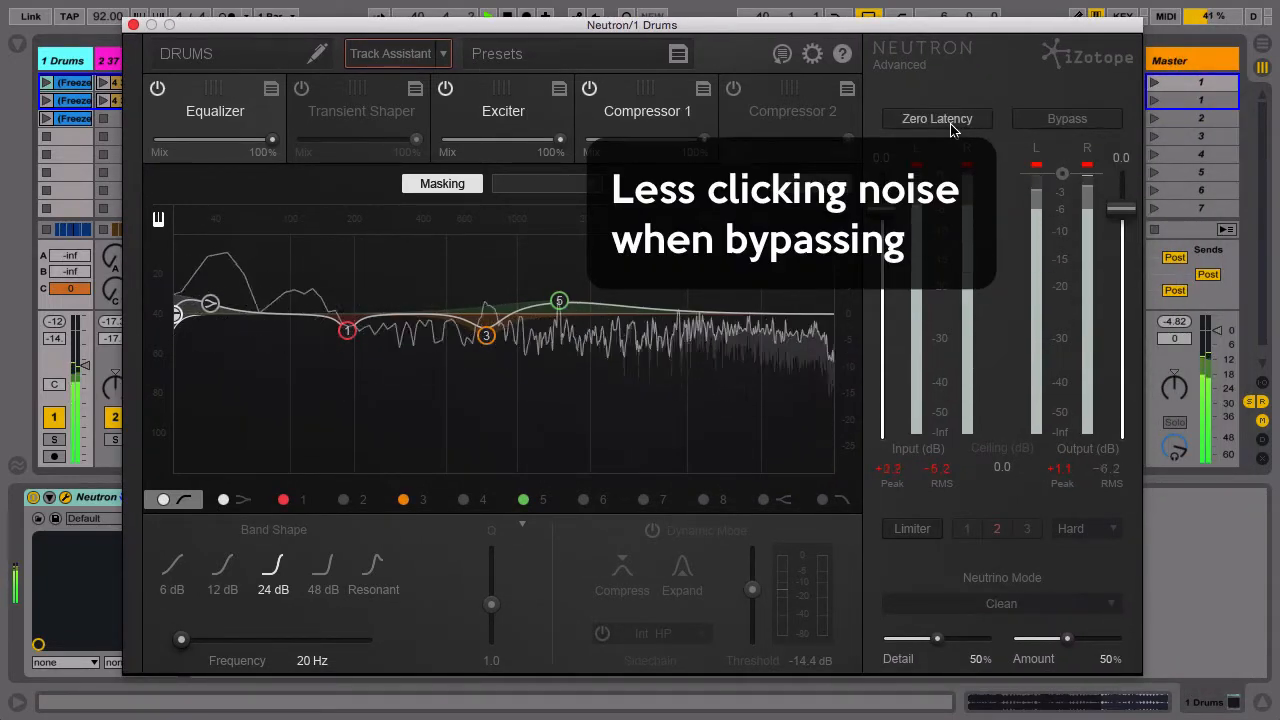
{"action": "left_click", "coordinate": [1068, 124]}
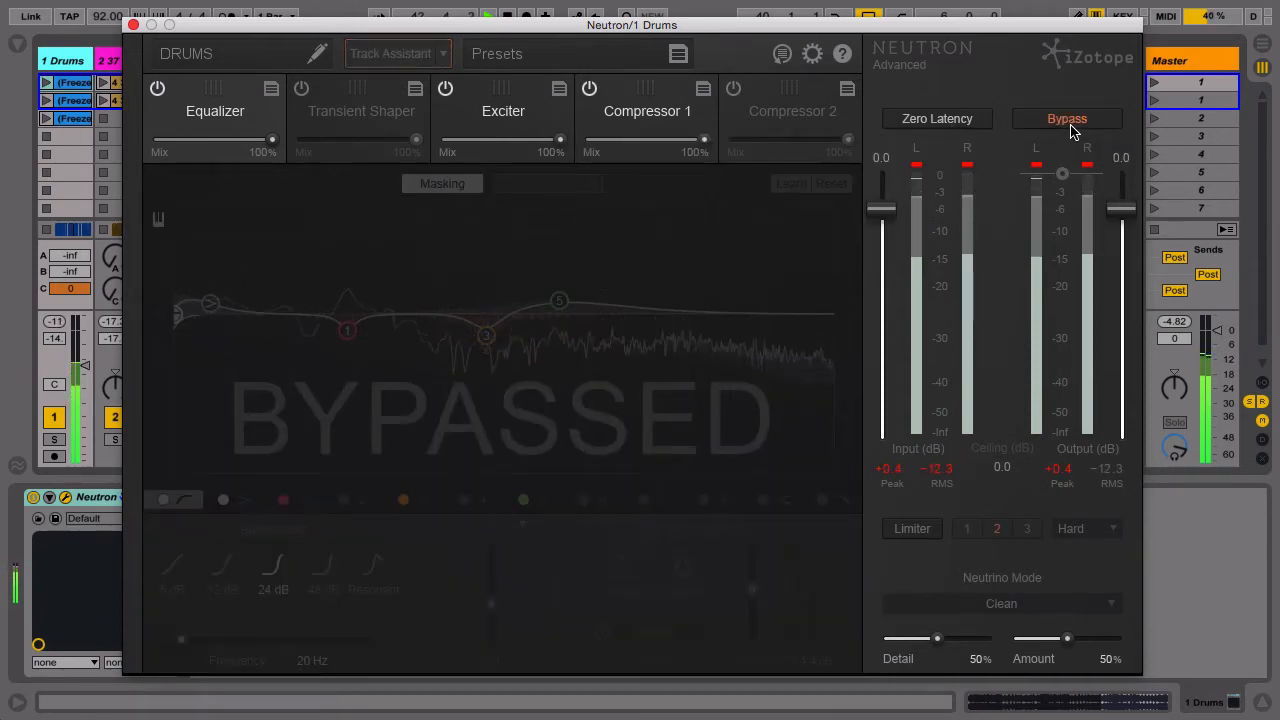
{"action": "left_click", "coordinate": [1069, 125]}
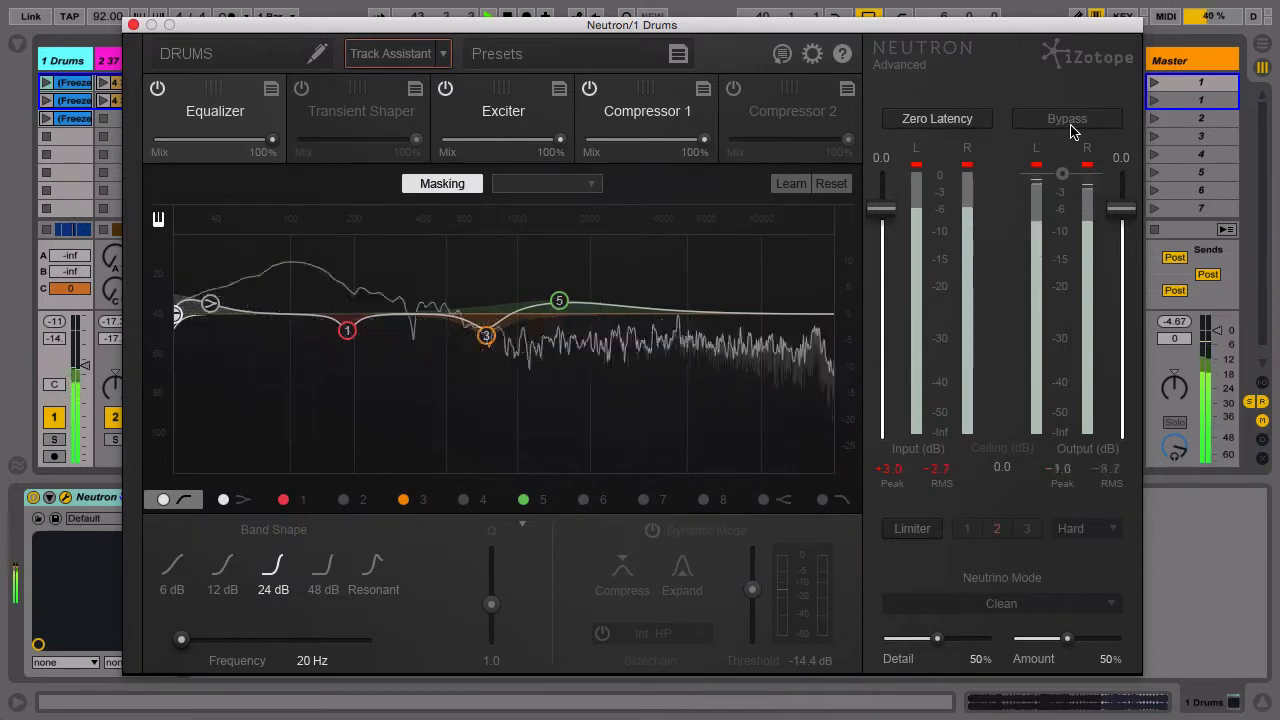
{"action": "left_click", "coordinate": [1068, 120]}
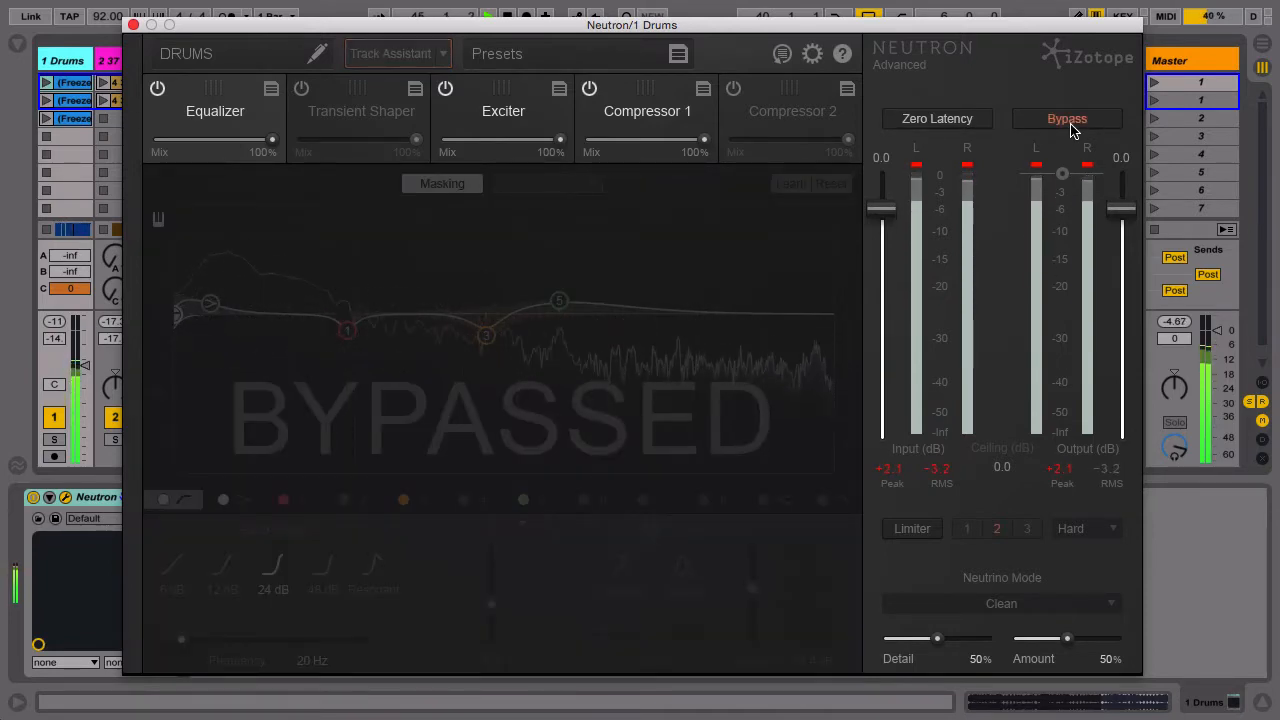
{"action": "left_click", "coordinate": [1068, 120]}
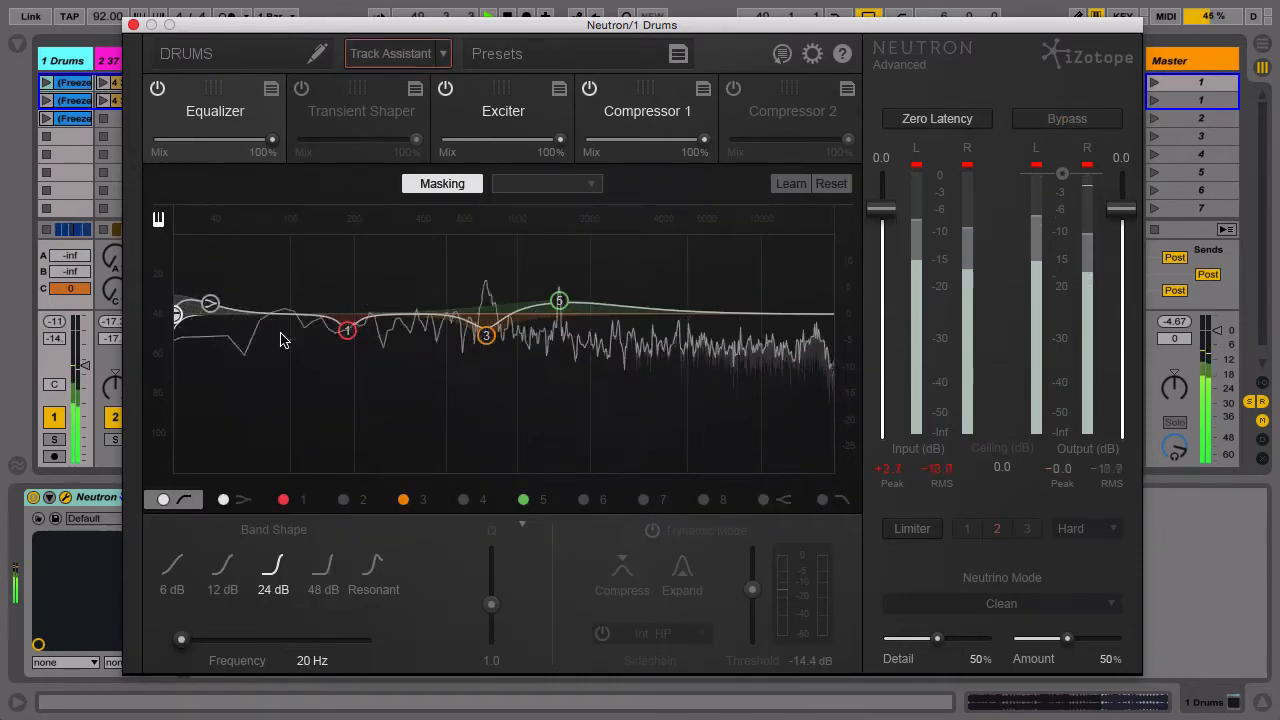
Step: Lower the drum EQ's low-shelf gain to 2.2 dB and enable the output limiter with a ceiling of -0.2 dB
{"action": "left_click", "coordinate": [208, 305]}
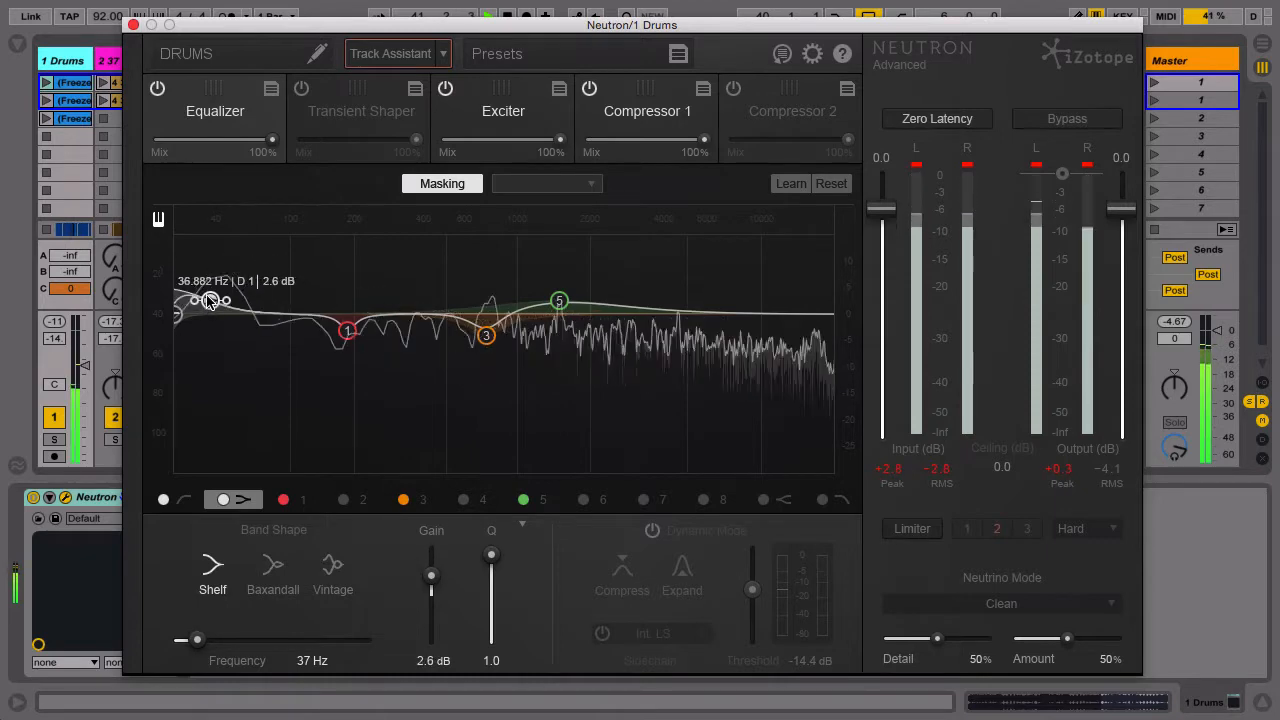
{"action": "left_click_drag", "start_coordinate": [210, 300], "coordinate": [208, 306]}
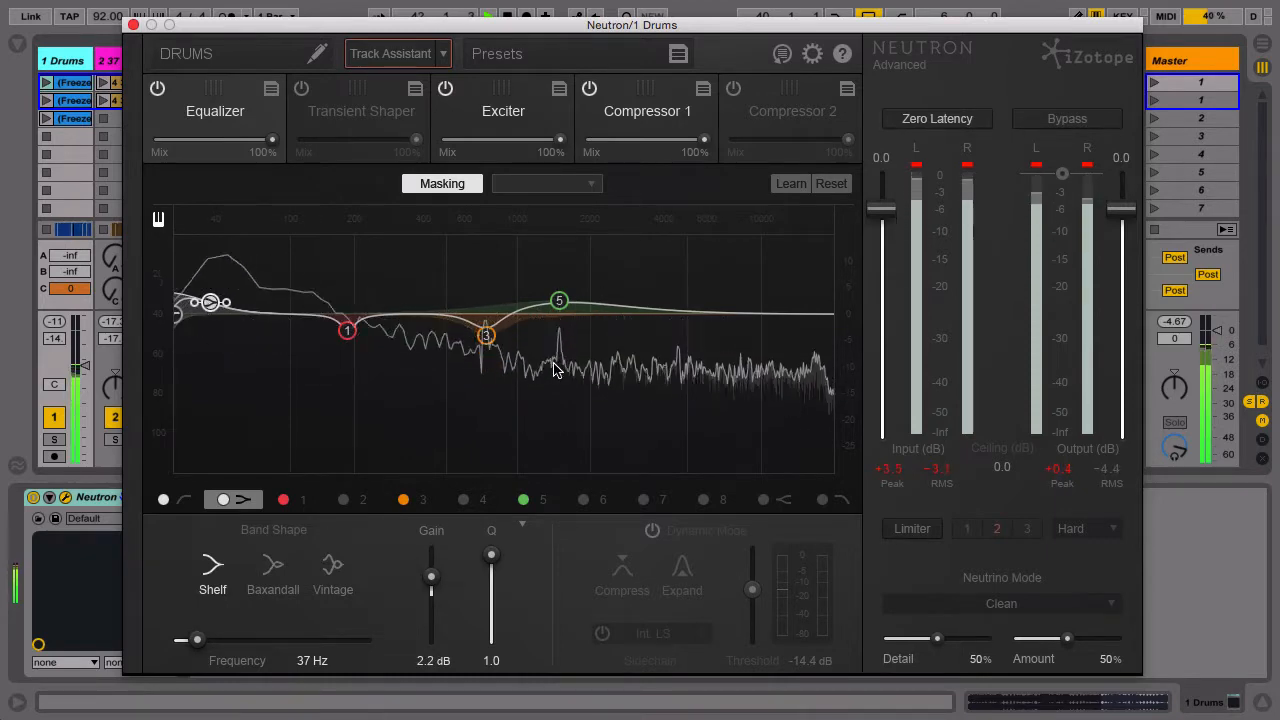
{"action": "left_click", "coordinate": [928, 538]}
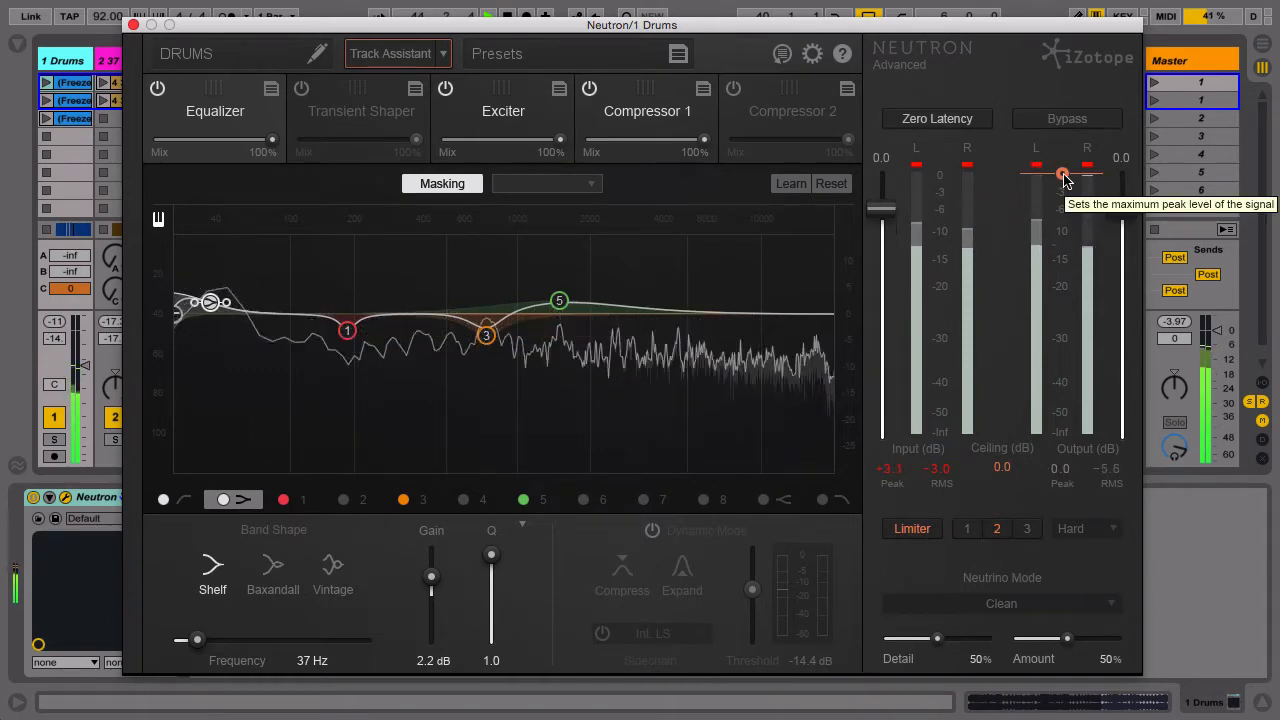
{"action": "left_click_drag", "start_coordinate": [1063, 173], "coordinate": [1063, 175]}
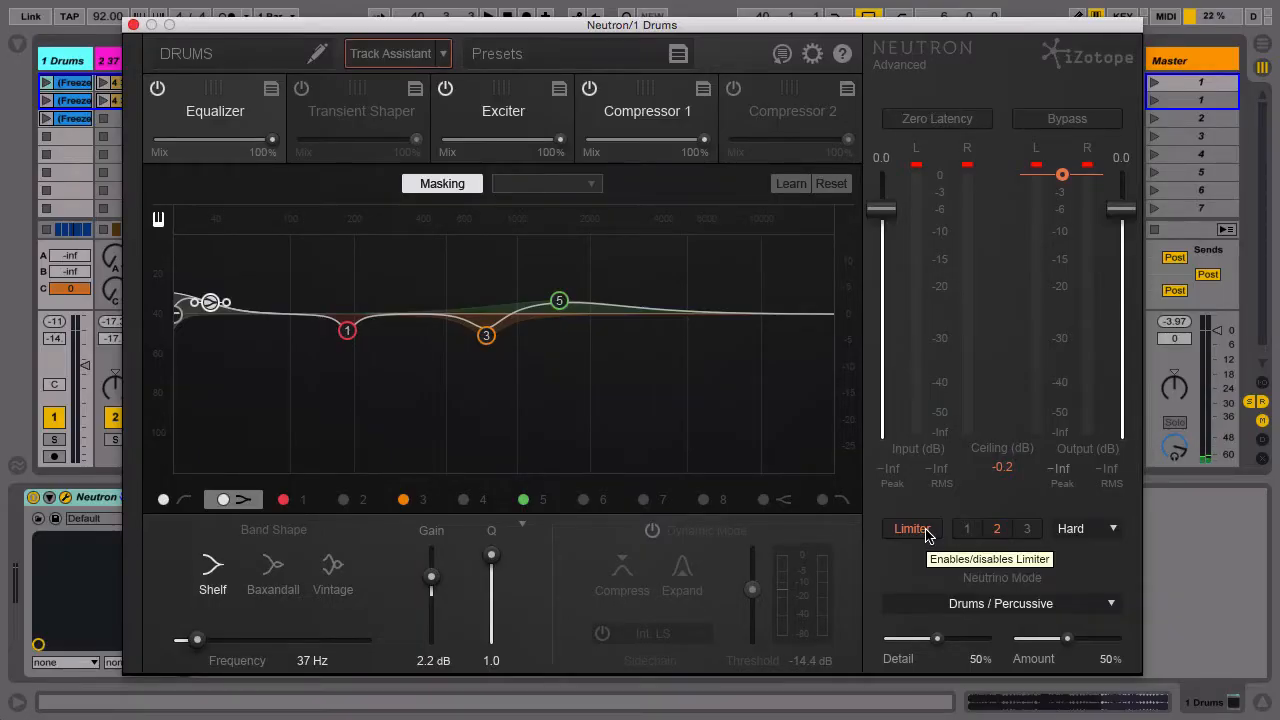
Step: Review the limiter's character modes and algorithm choices, checking their availability with zero latency on and off
{"action": "left_click", "coordinate": [998, 531]}
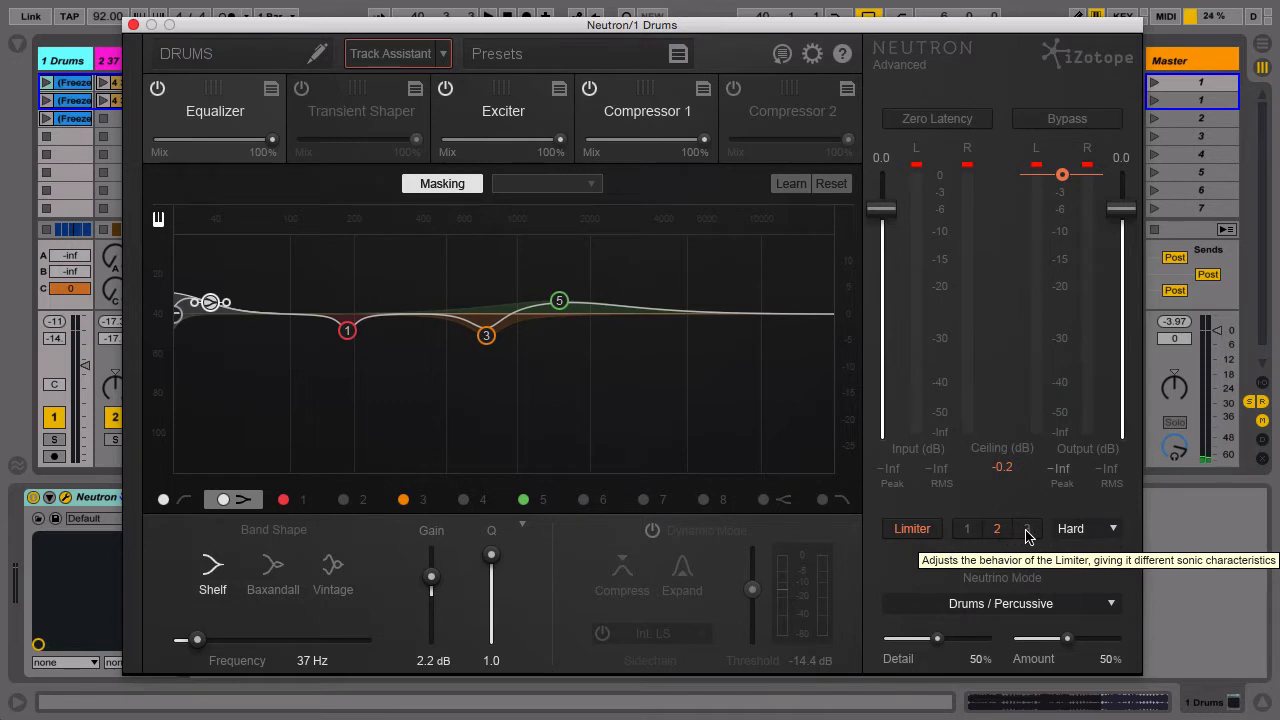
{"action": "left_click", "coordinate": [1089, 530]}
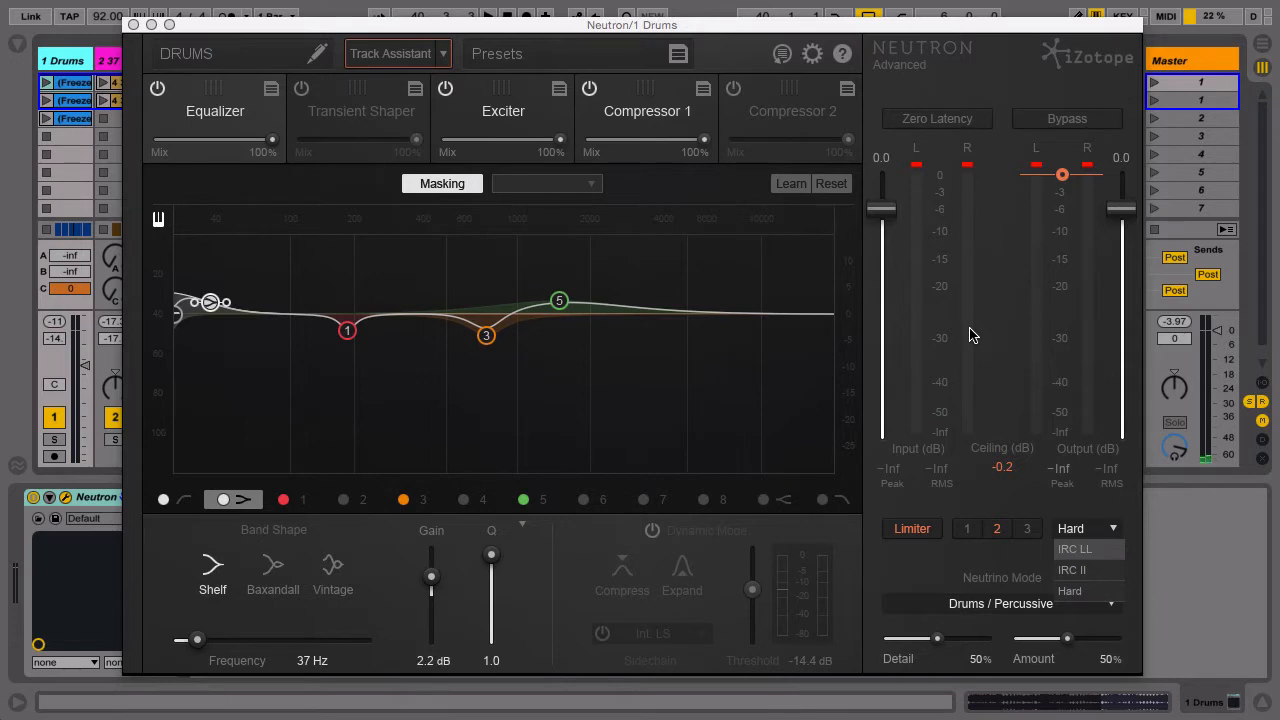
{"action": "left_click", "coordinate": [965, 120]}
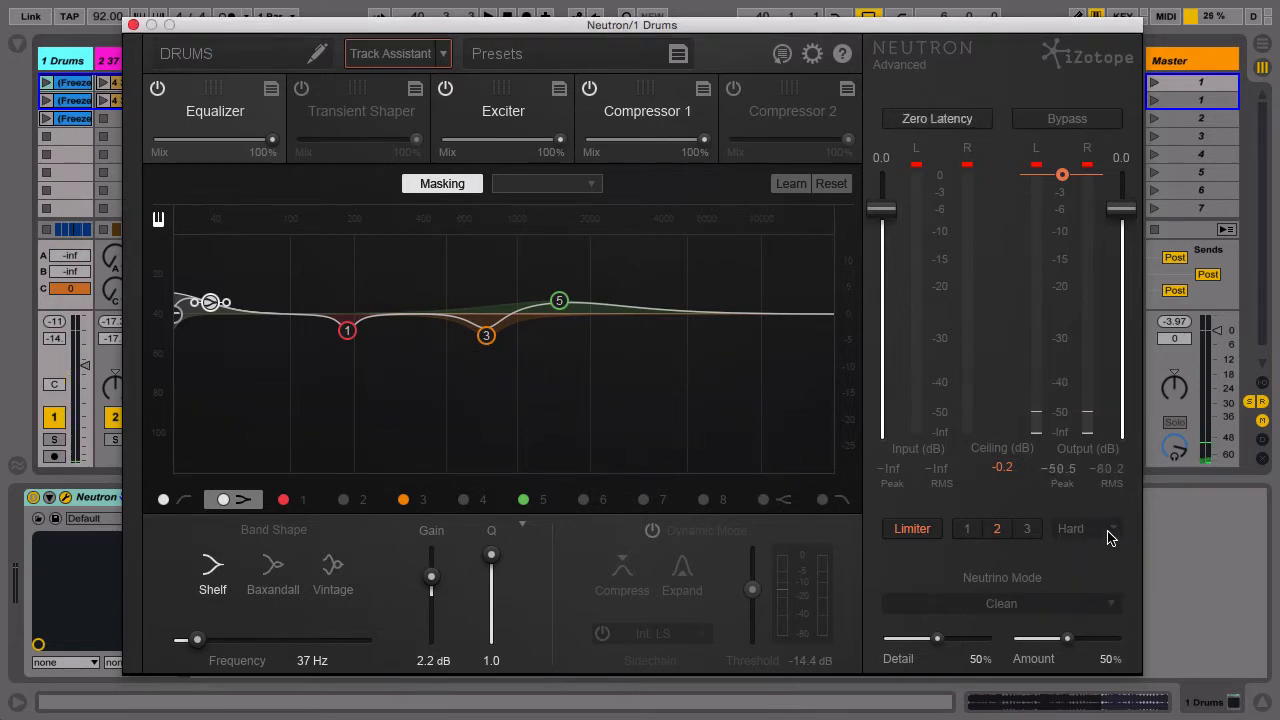
{"action": "left_click", "coordinate": [938, 118]}
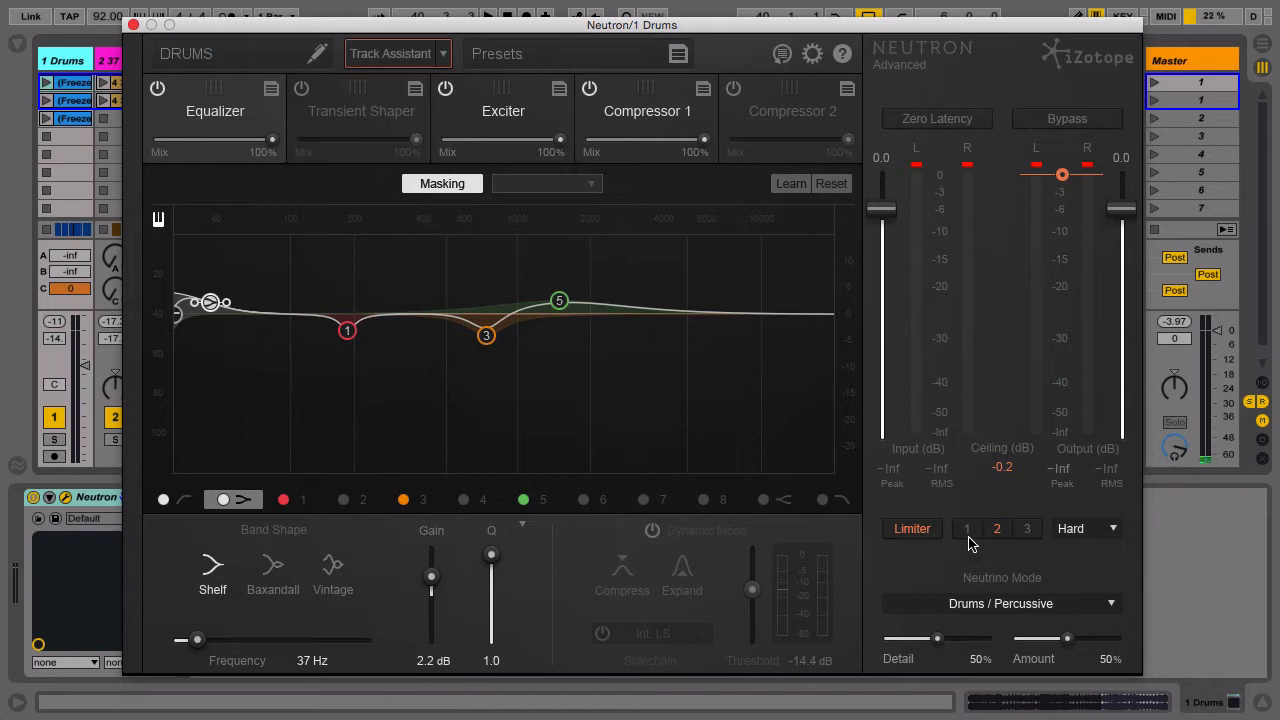
Step: Set the drum limiter to character 1 with the IRC LL algorithm and restart playback
{"action": "left_click", "coordinate": [1068, 528]}
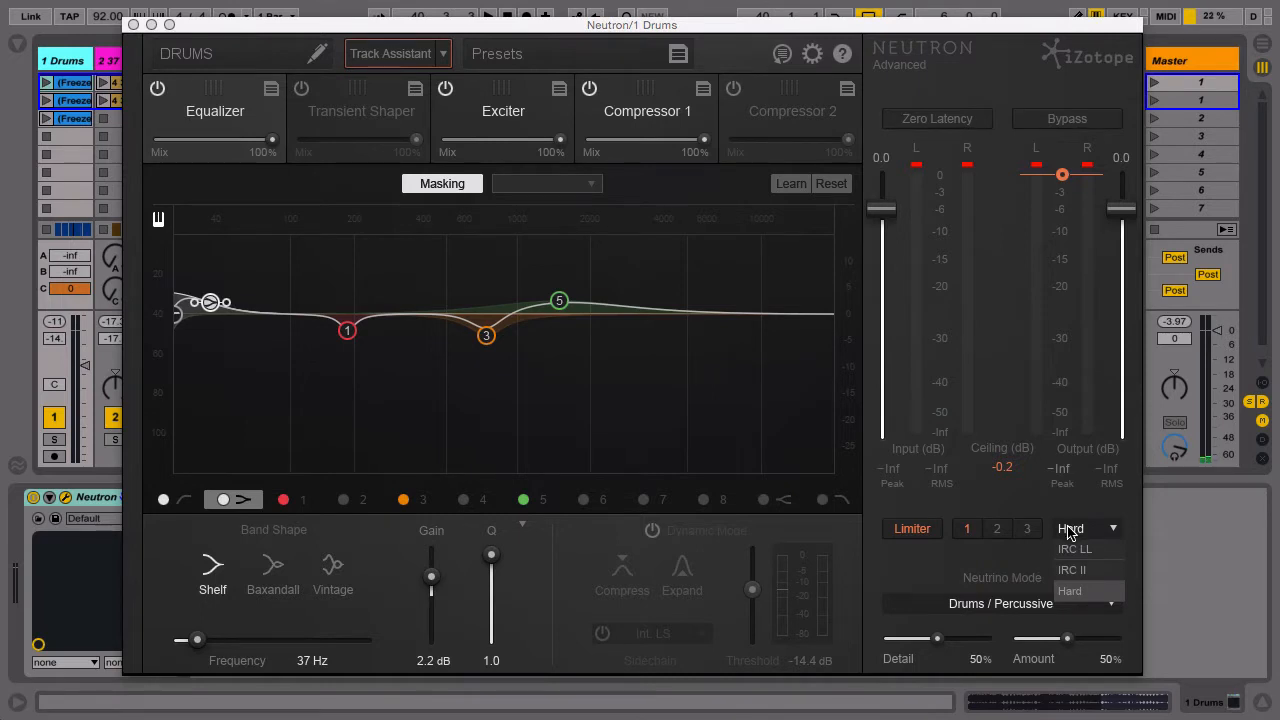
{"action": "left_click", "coordinate": [1078, 552]}
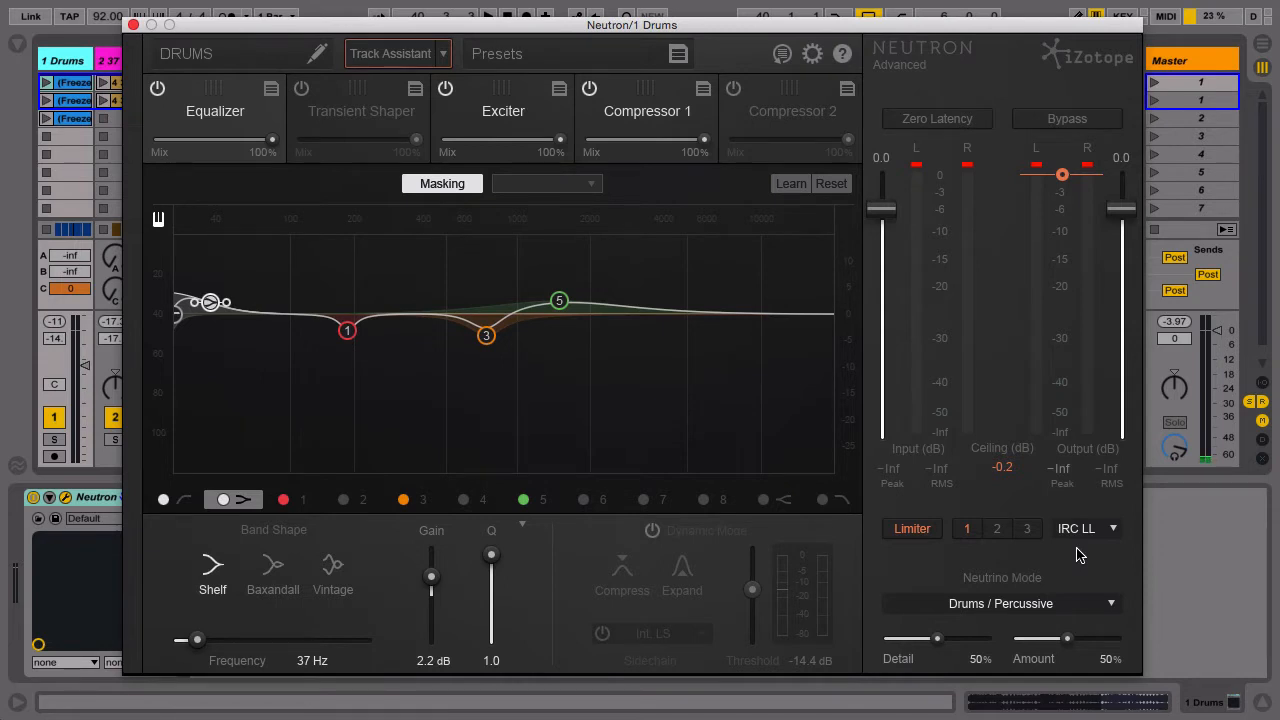
{"action": "key", "text": "space"}
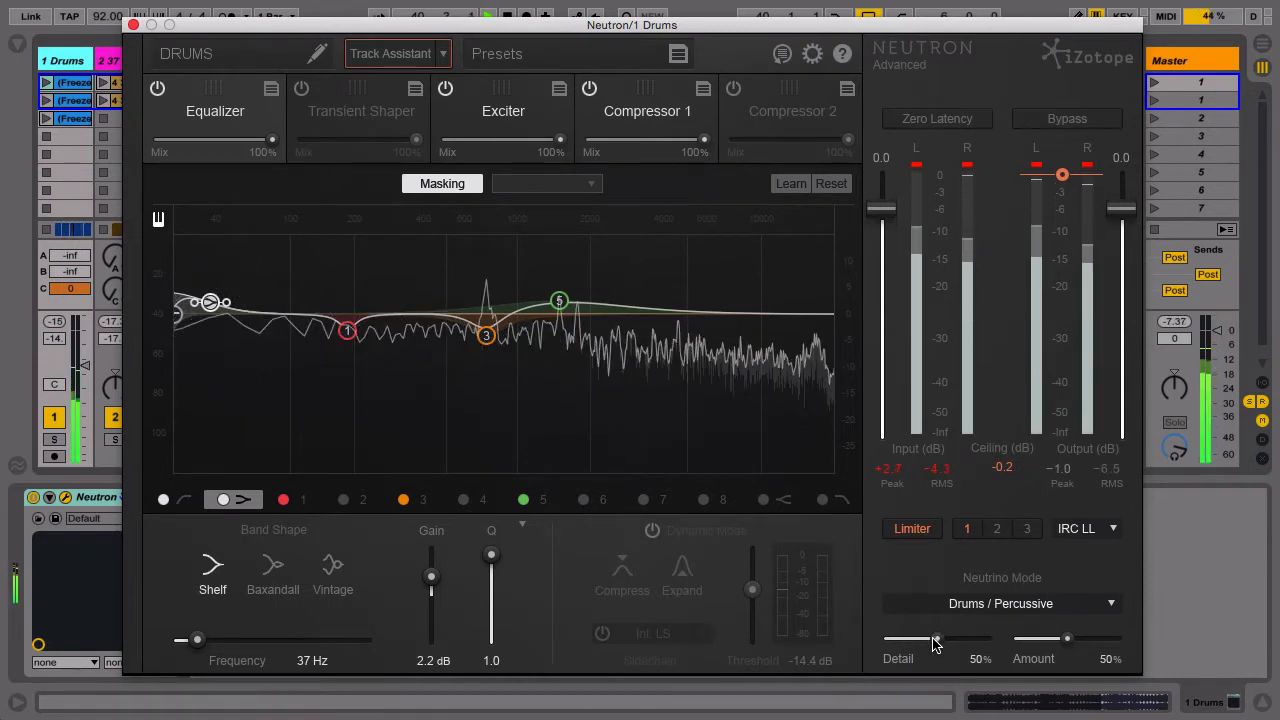
Step: Try extreme Neutrino settings, settle on 73% Detail and 50% Amount, and compare the drums with global bypass on and off
{"action": "left_click_drag", "start_coordinate": [935, 640], "coordinate": [873, 655]}
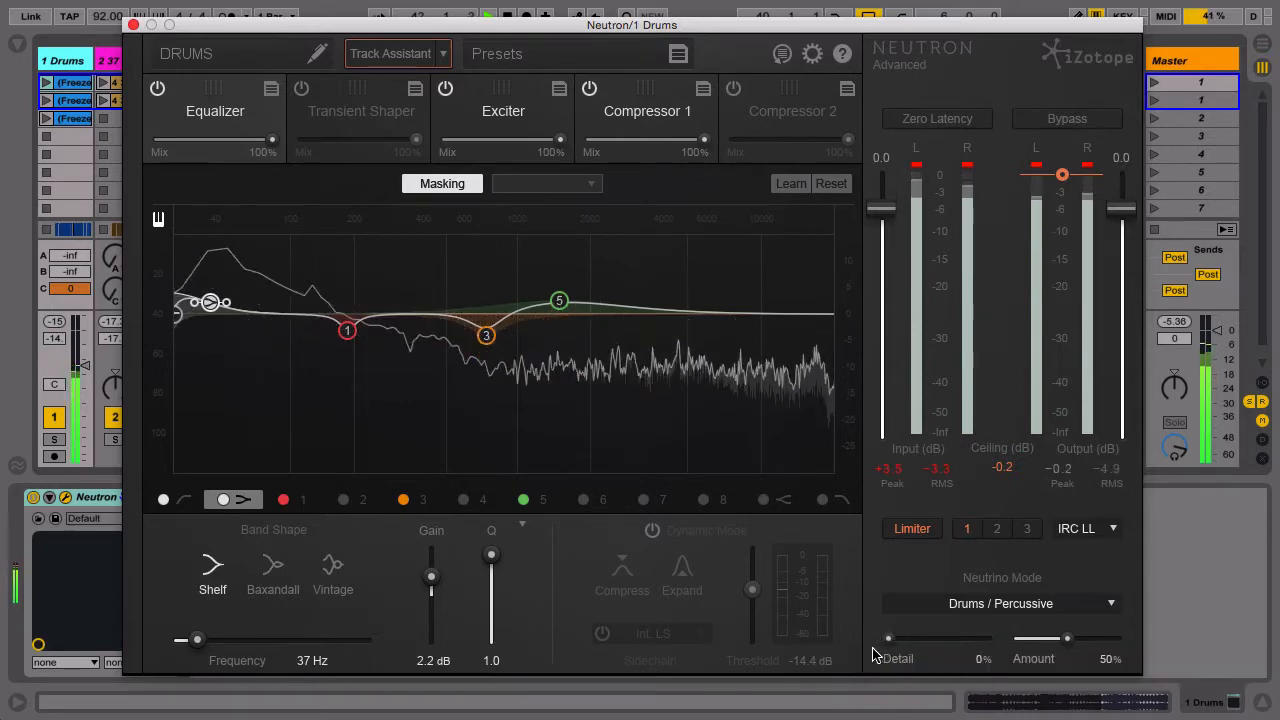
{"action": "left_click_drag", "start_coordinate": [1067, 650], "coordinate": [1144, 644]}
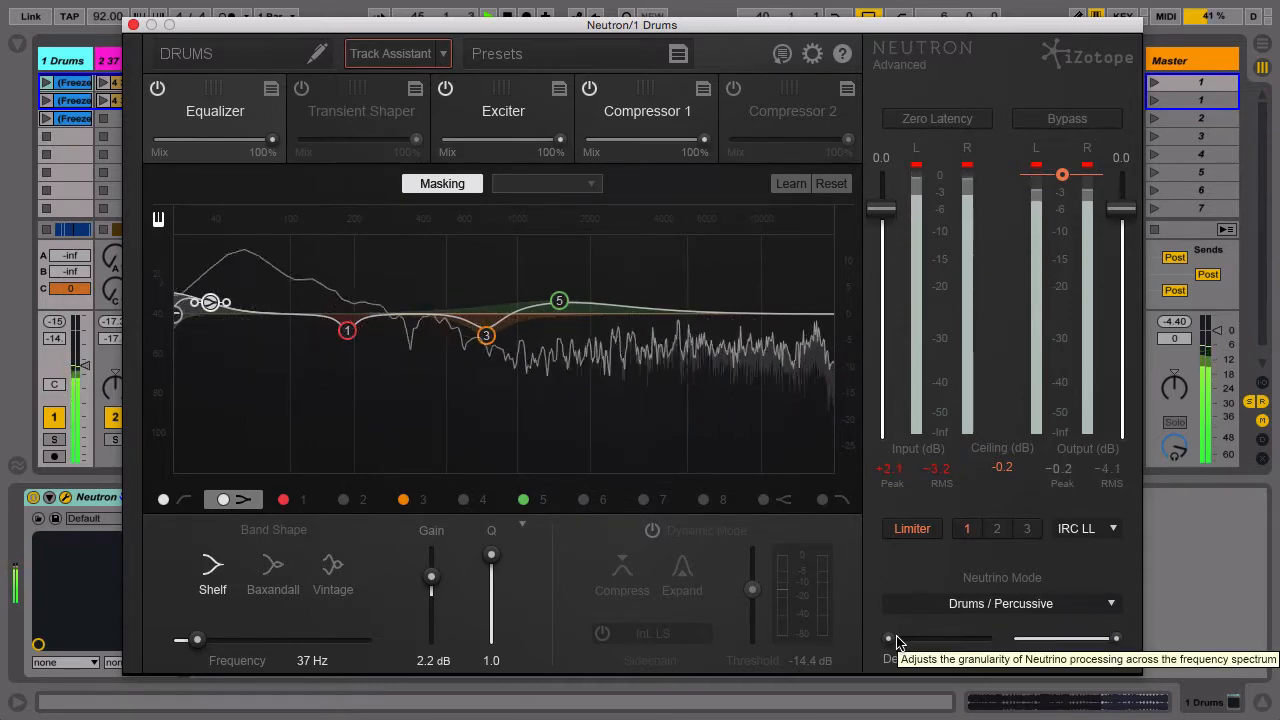
{"action": "left_click_drag", "start_coordinate": [897, 643], "coordinate": [963, 647]}
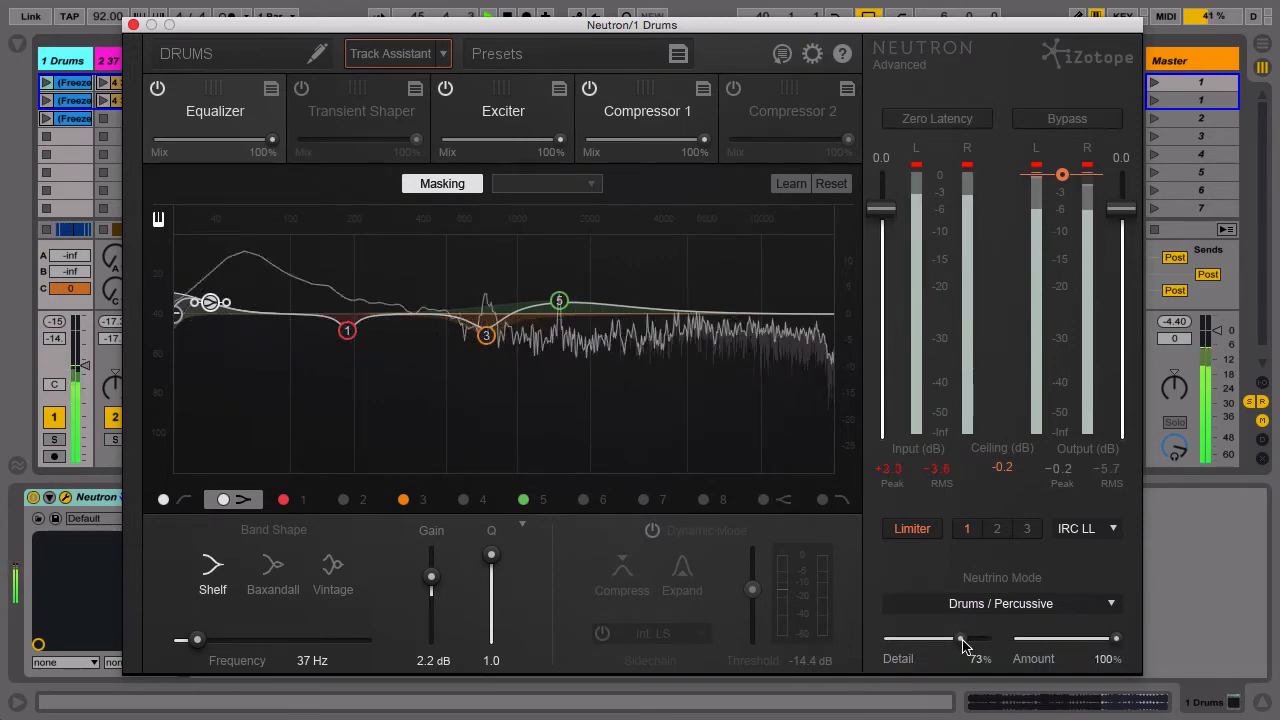
{"action": "left_click_drag", "start_coordinate": [1117, 640], "coordinate": [1068, 643]}
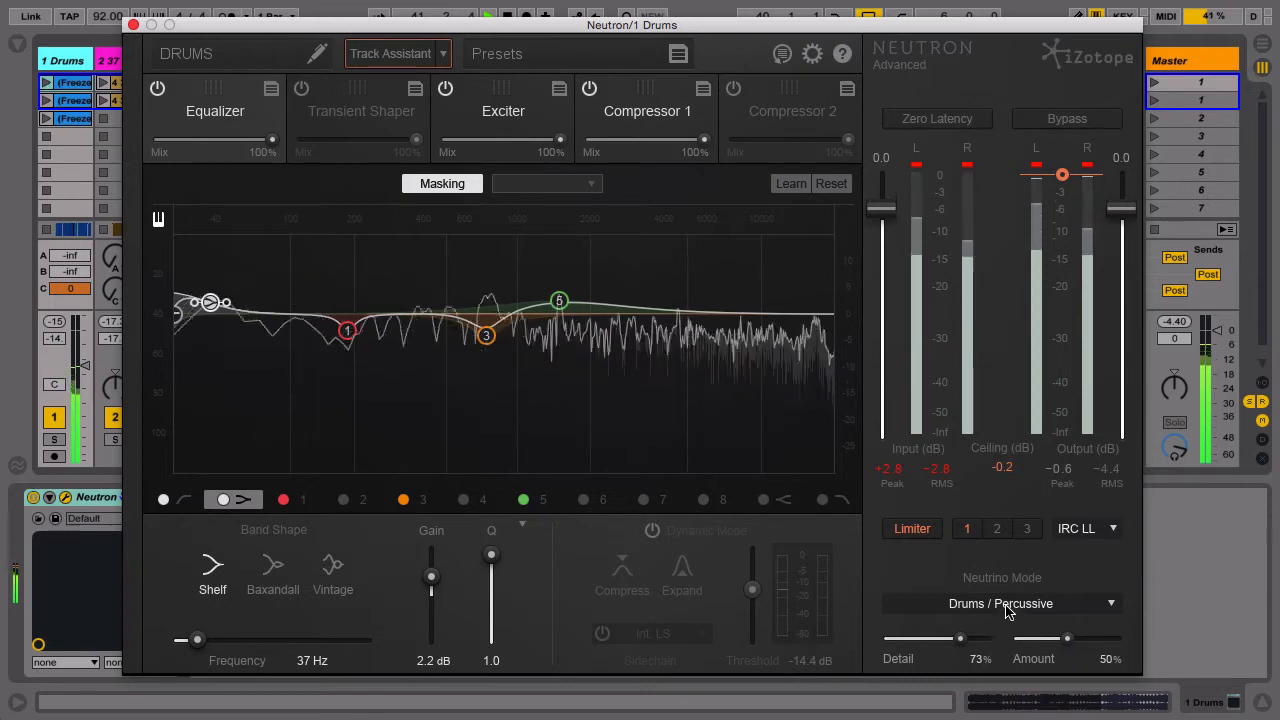
{"action": "left_click", "coordinate": [1058, 122]}
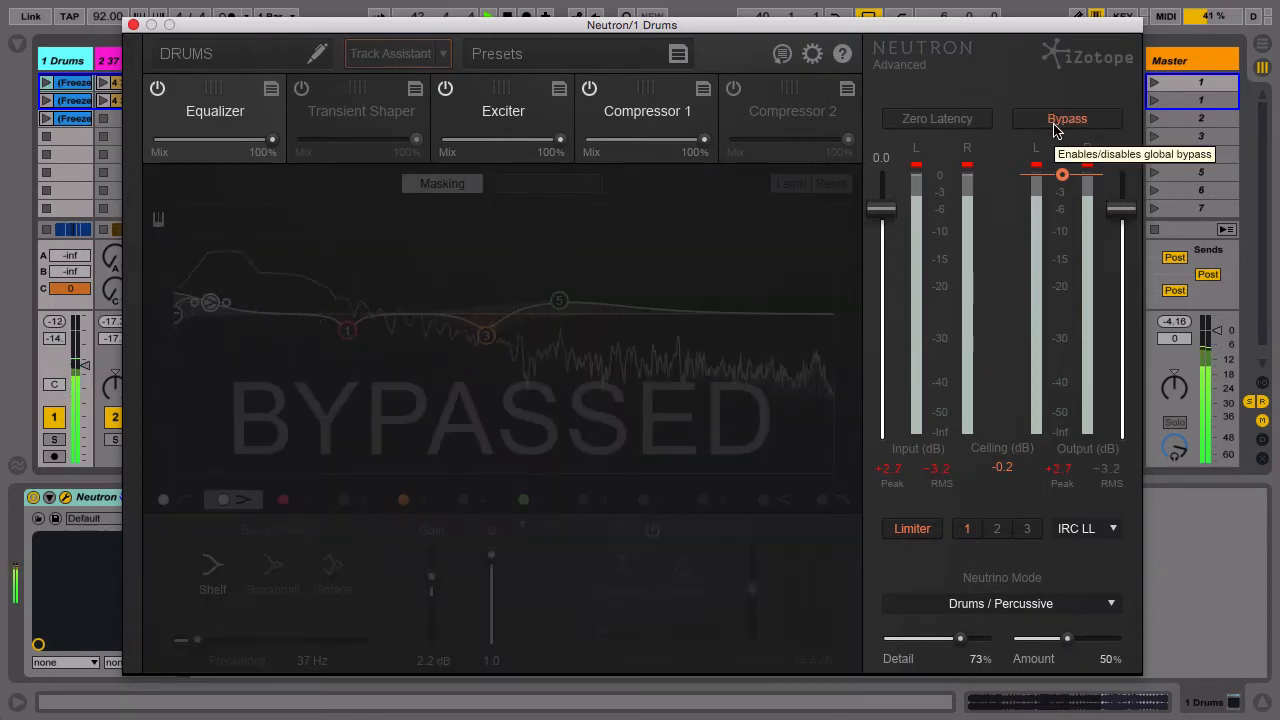
{"action": "left_click", "coordinate": [1054, 126]}
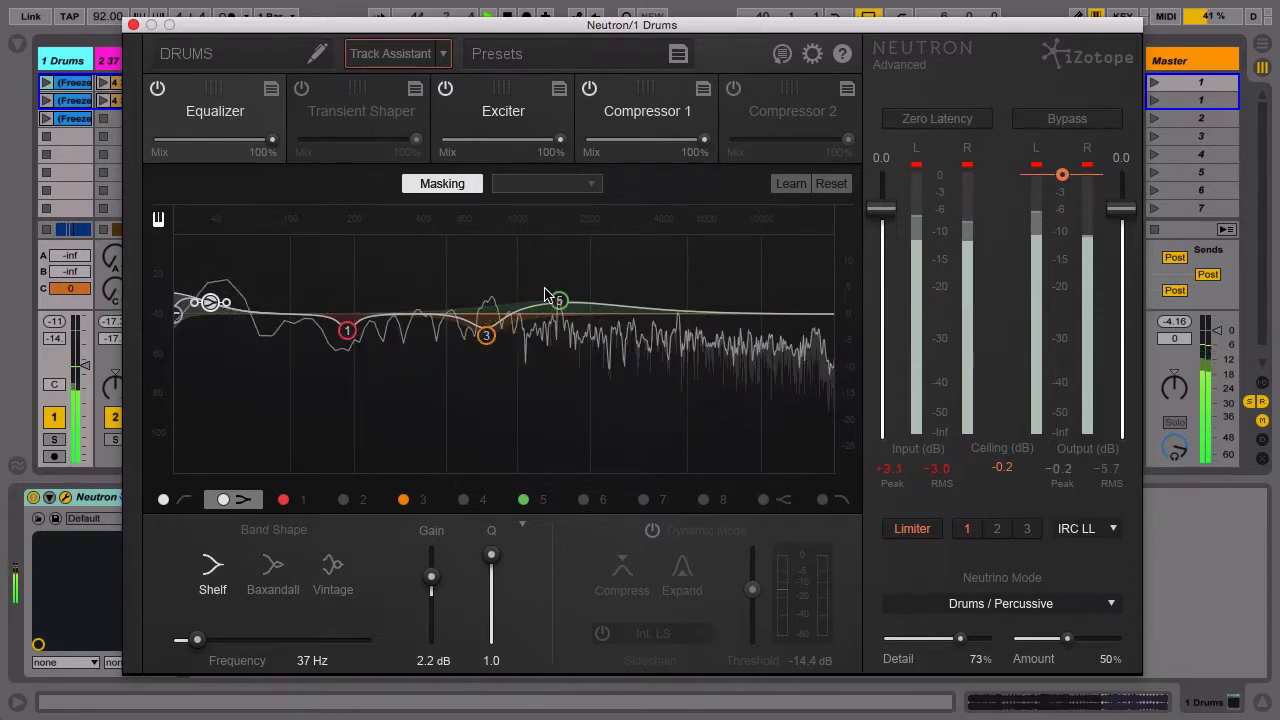
Step: Inspect the drum Neutron's Transient Shaper, Exciter and Compressor 1 modules, and close the plug-in window
{"action": "left_click", "coordinate": [336, 126]}
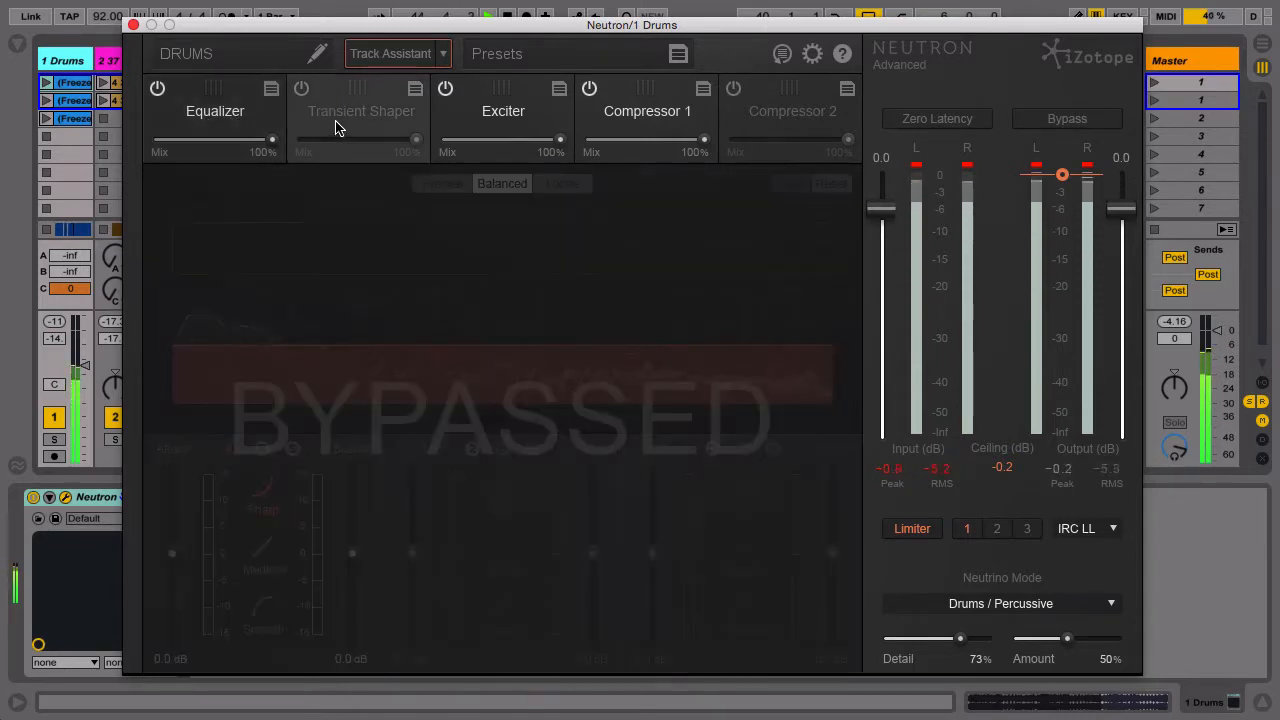
{"action": "left_click", "coordinate": [515, 134]}
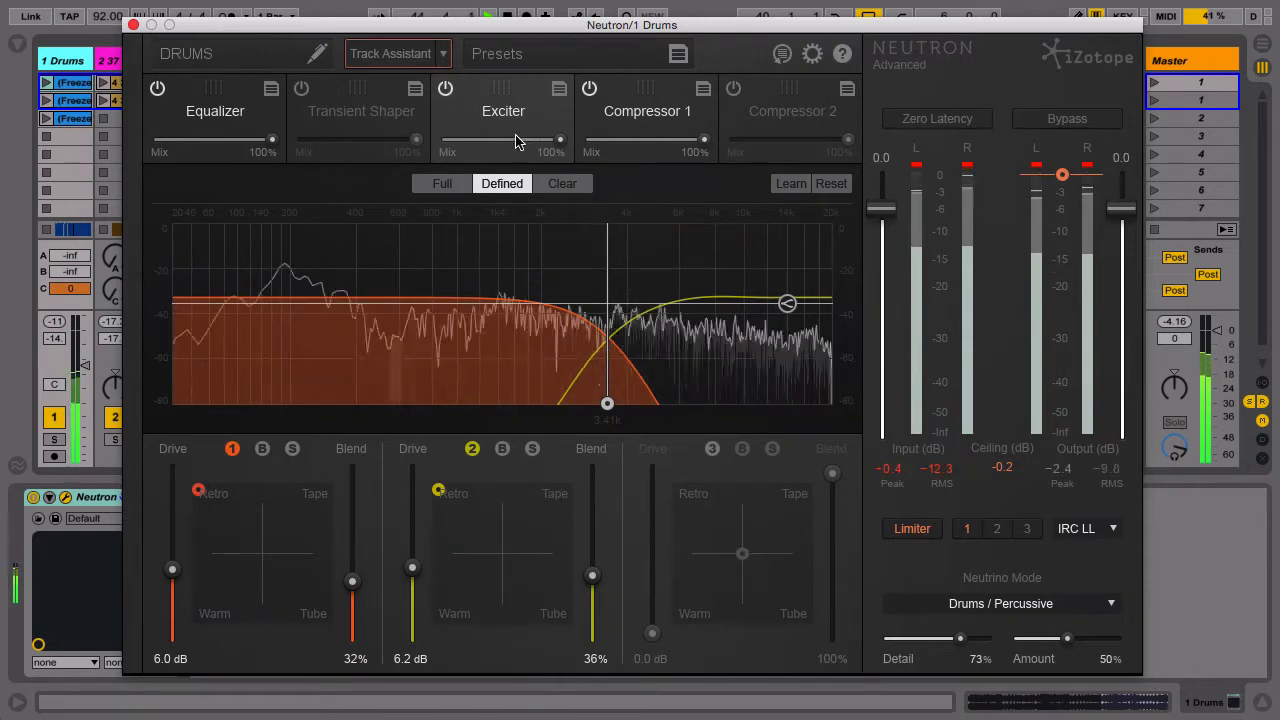
{"action": "left_click", "coordinate": [648, 116]}
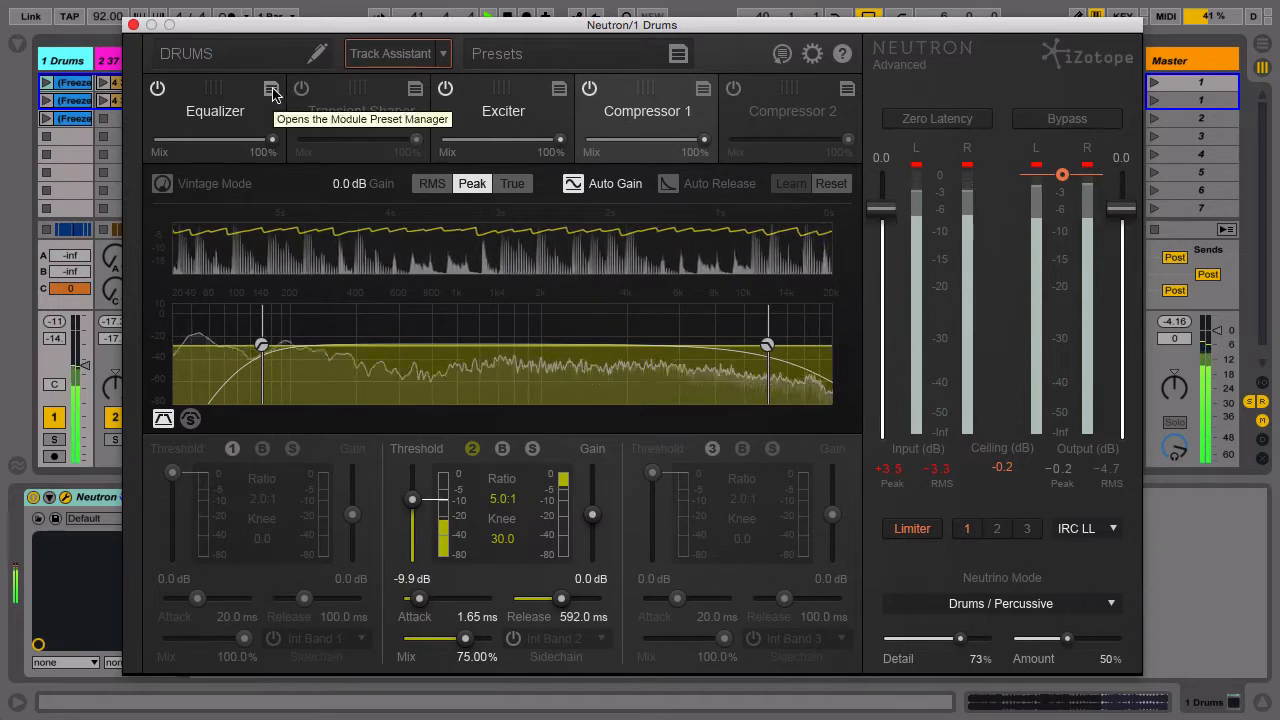
{"action": "left_click", "coordinate": [133, 24]}
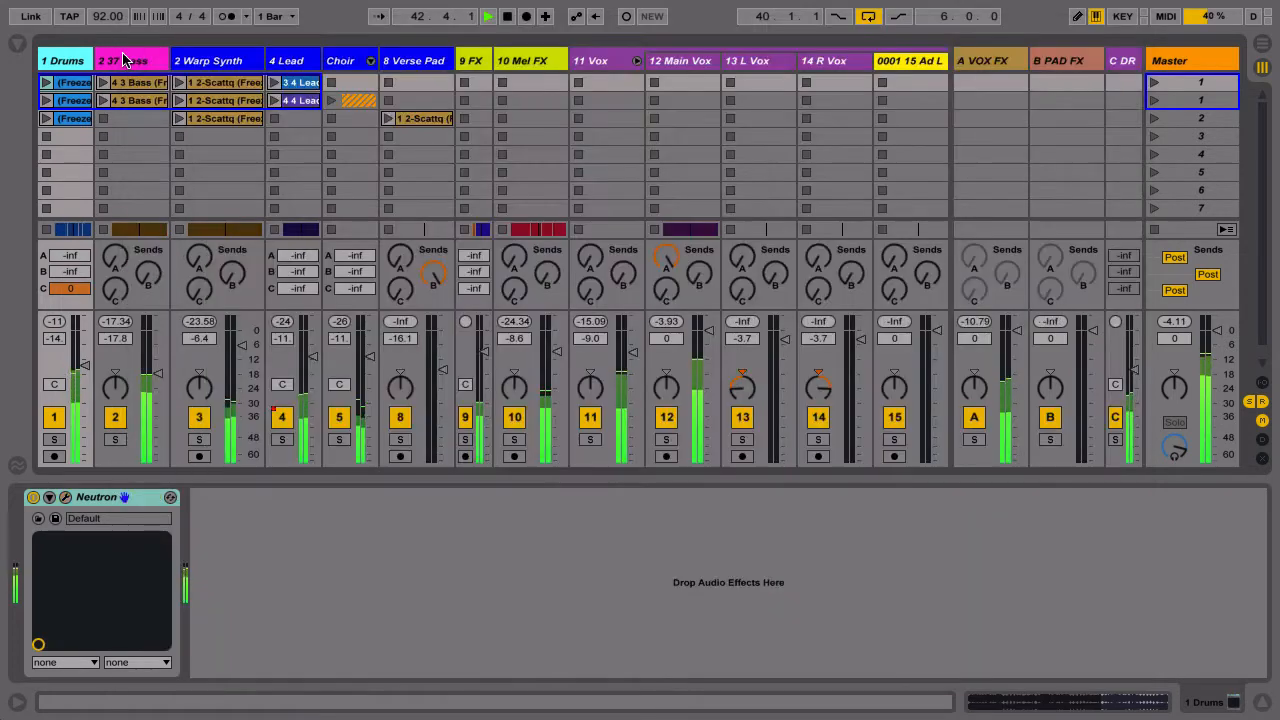
Step: Open Neutron on the 37 Bass track, dismiss the preset manager and view its Compressor 1 and Equalizer modules
{"action": "left_click", "coordinate": [122, 58]}
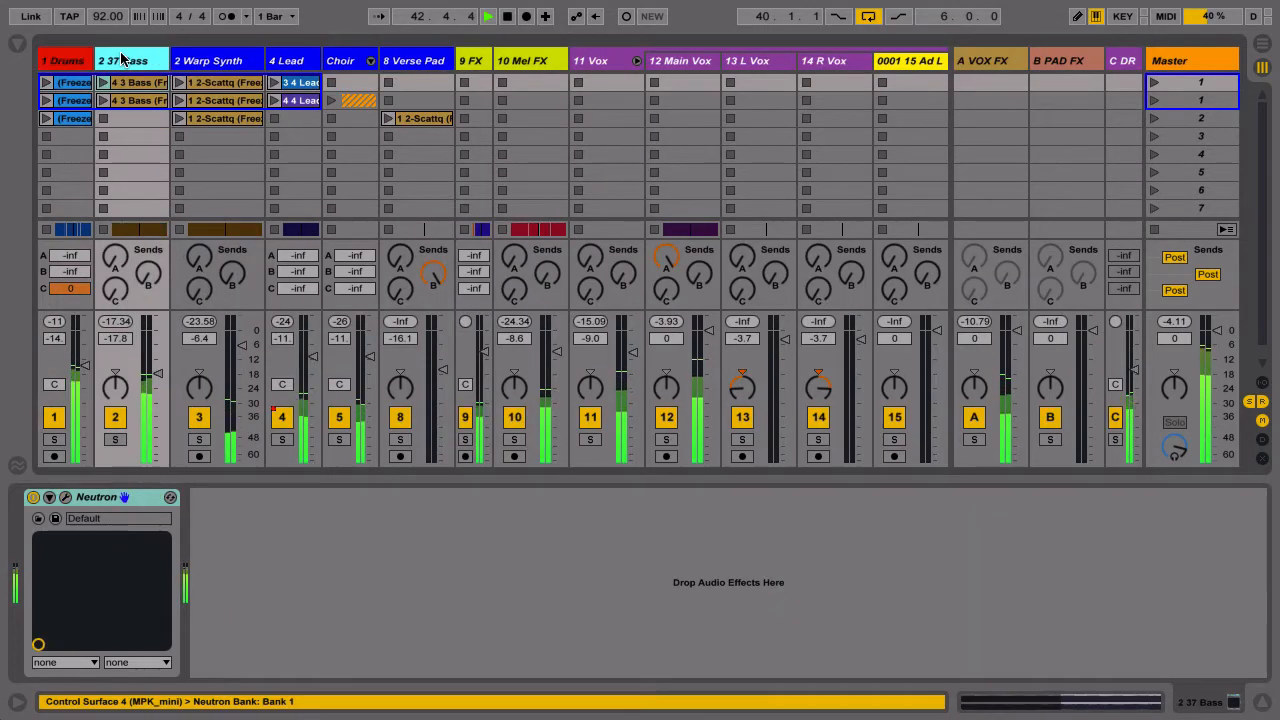
{"action": "left_click", "coordinate": [66, 498]}
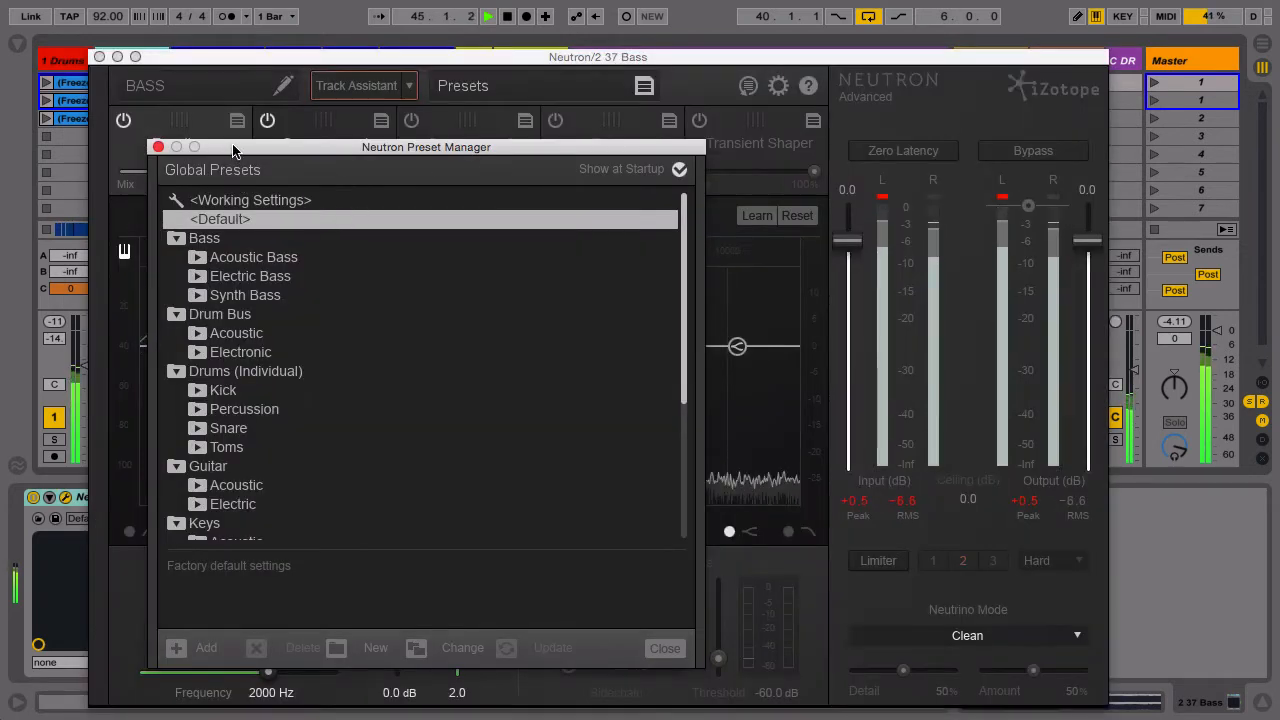
{"action": "left_click_drag", "start_coordinate": [233, 150], "coordinate": [559, 89]}
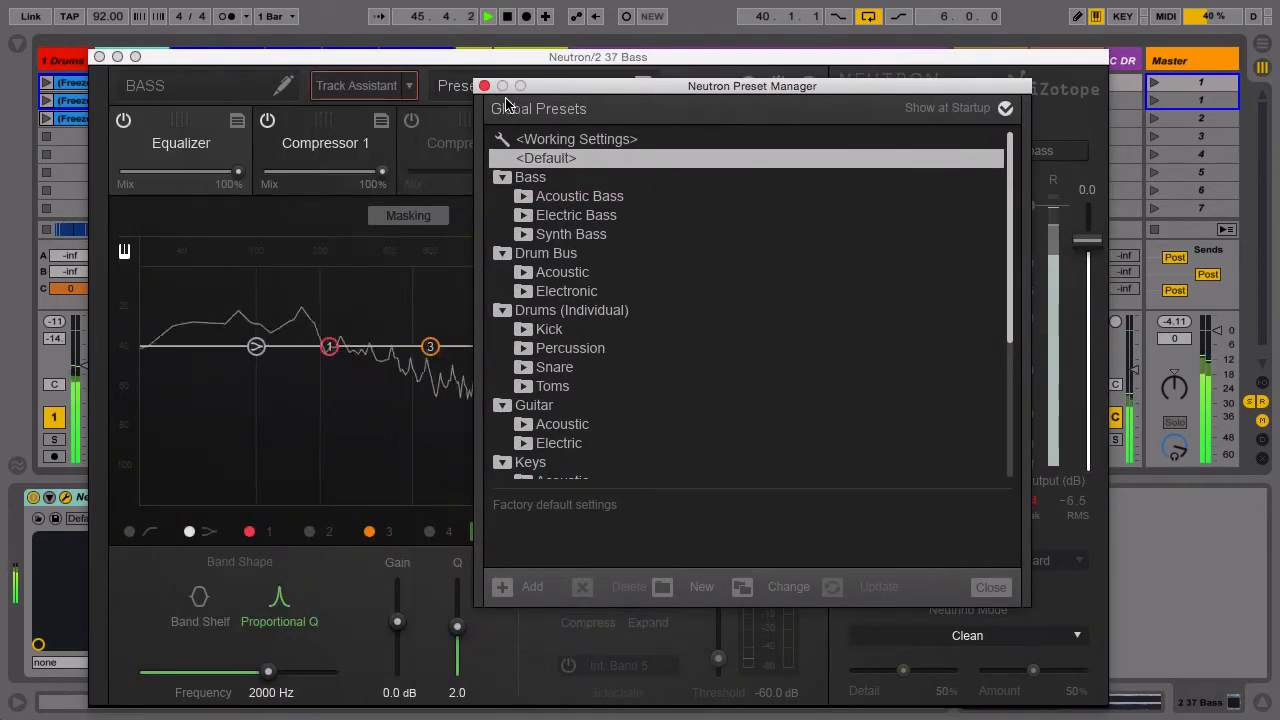
{"action": "left_click", "coordinate": [484, 87]}
{"action": "left_click", "coordinate": [286, 151]}
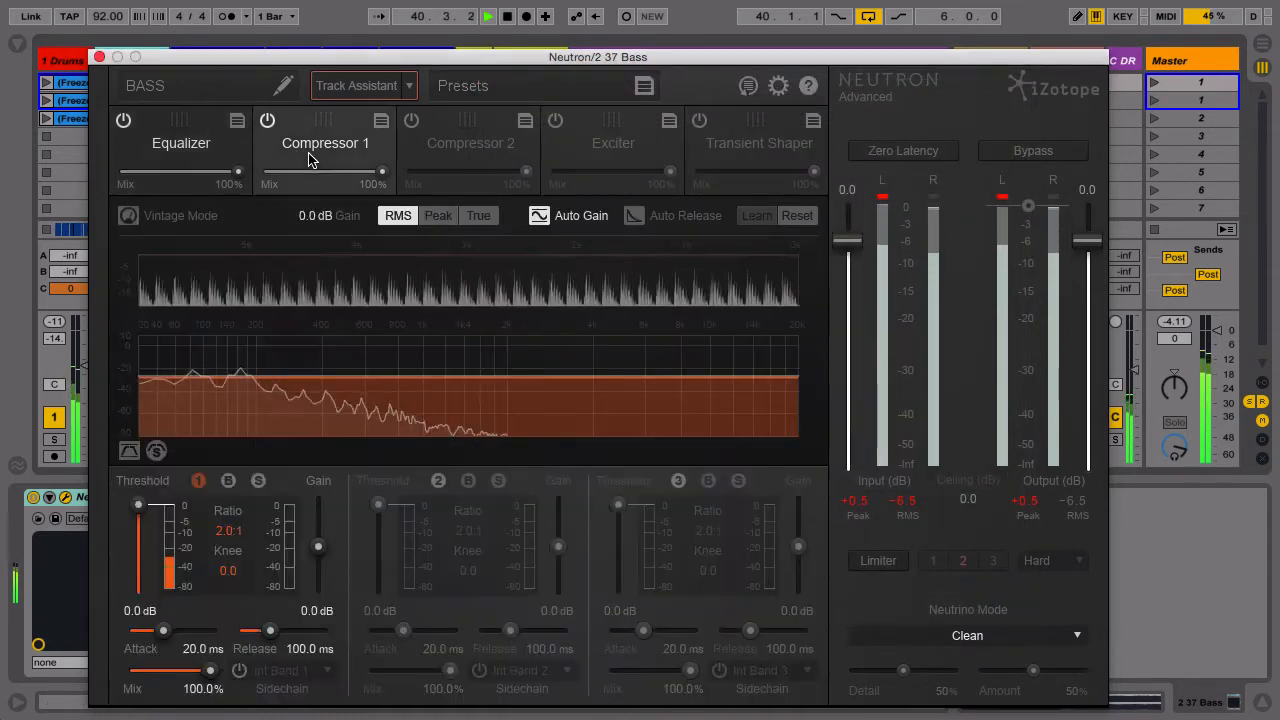
{"action": "left_click", "coordinate": [184, 155]}
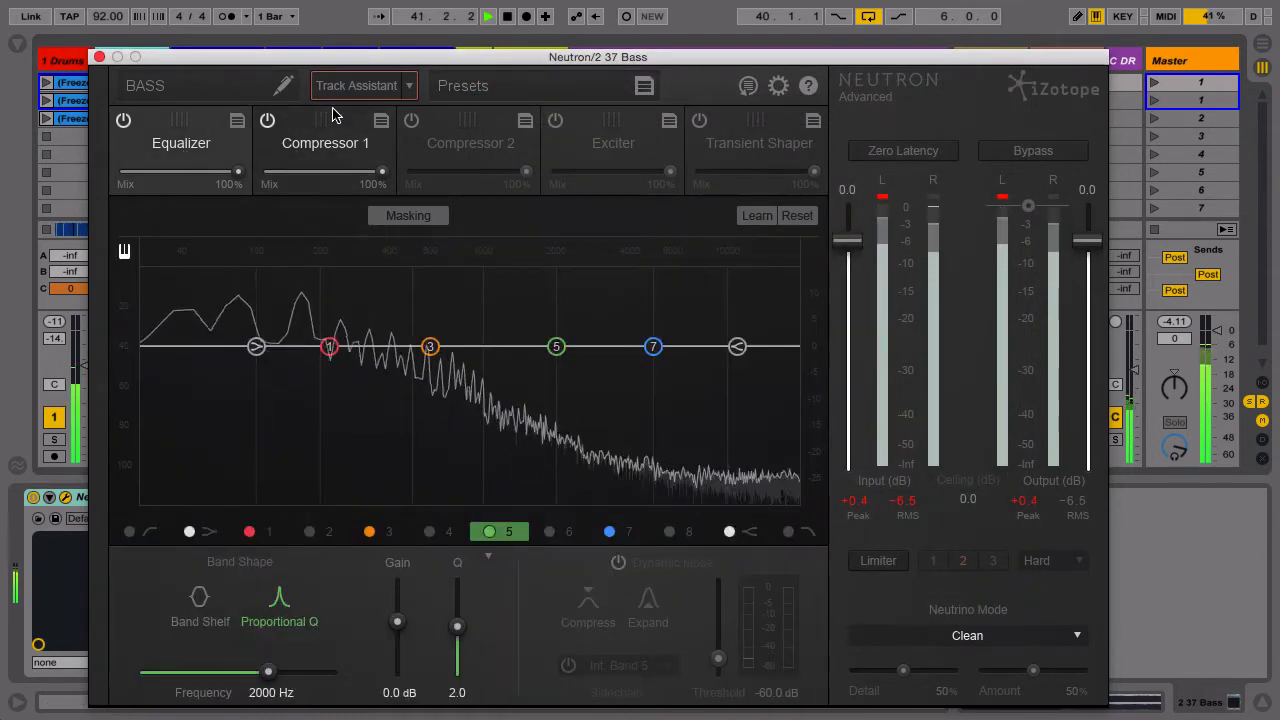
Step: Run Track Assistant on the bass in Medium mode with the Warm and Open preset
{"action": "left_click", "coordinate": [407, 88]}
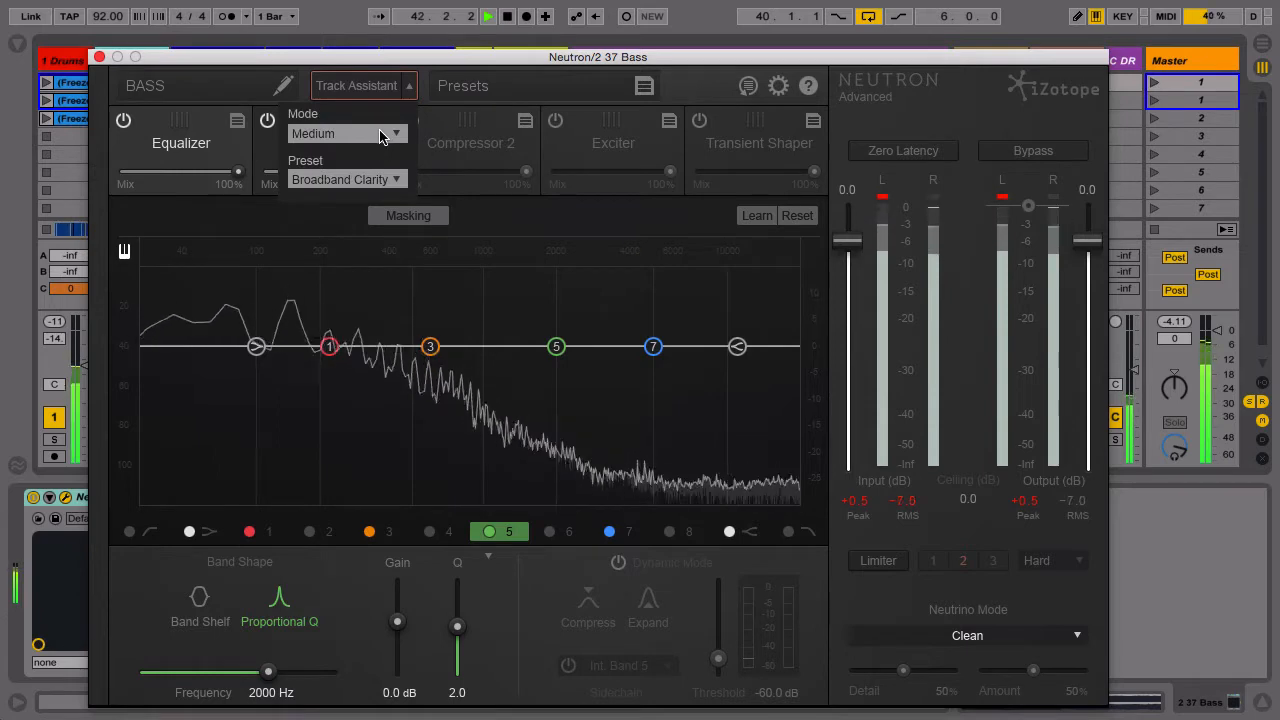
{"action": "left_click", "coordinate": [372, 187]}
{"action": "left_click", "coordinate": [372, 221]}
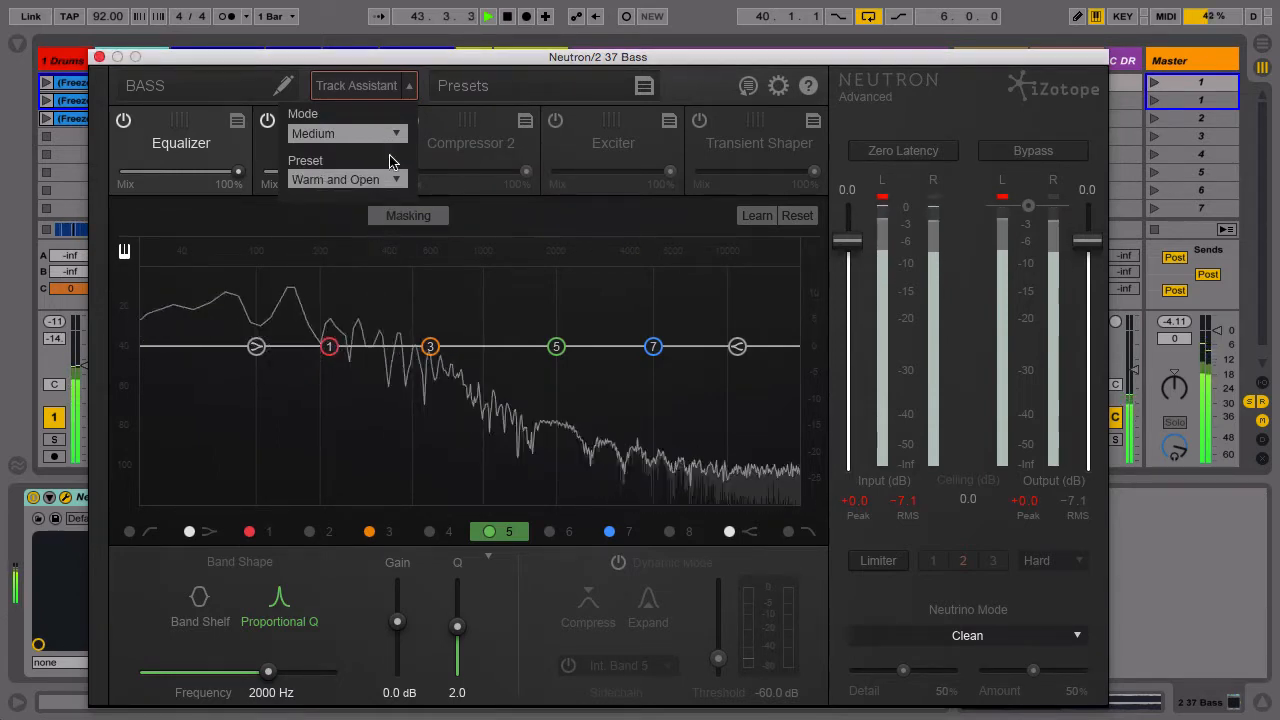
{"action": "left_click", "coordinate": [363, 88]}
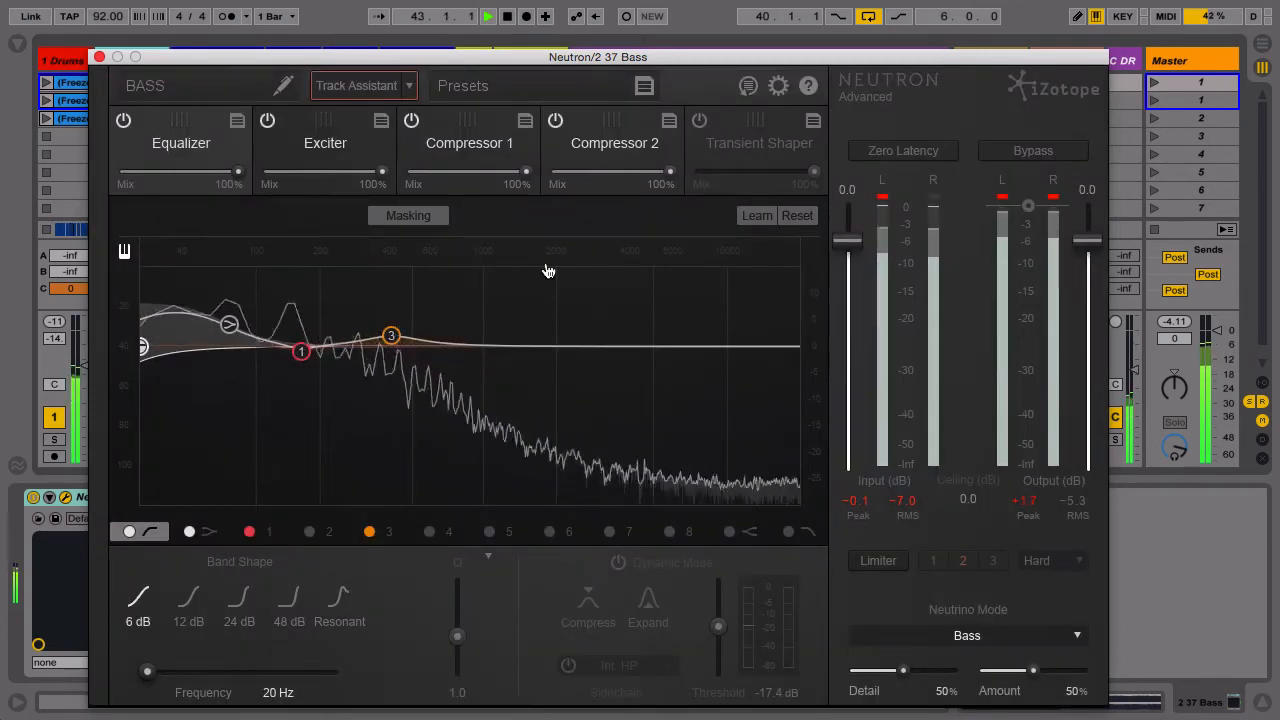
{"action": "key", "text": "XF86AudioLowerVolume"}
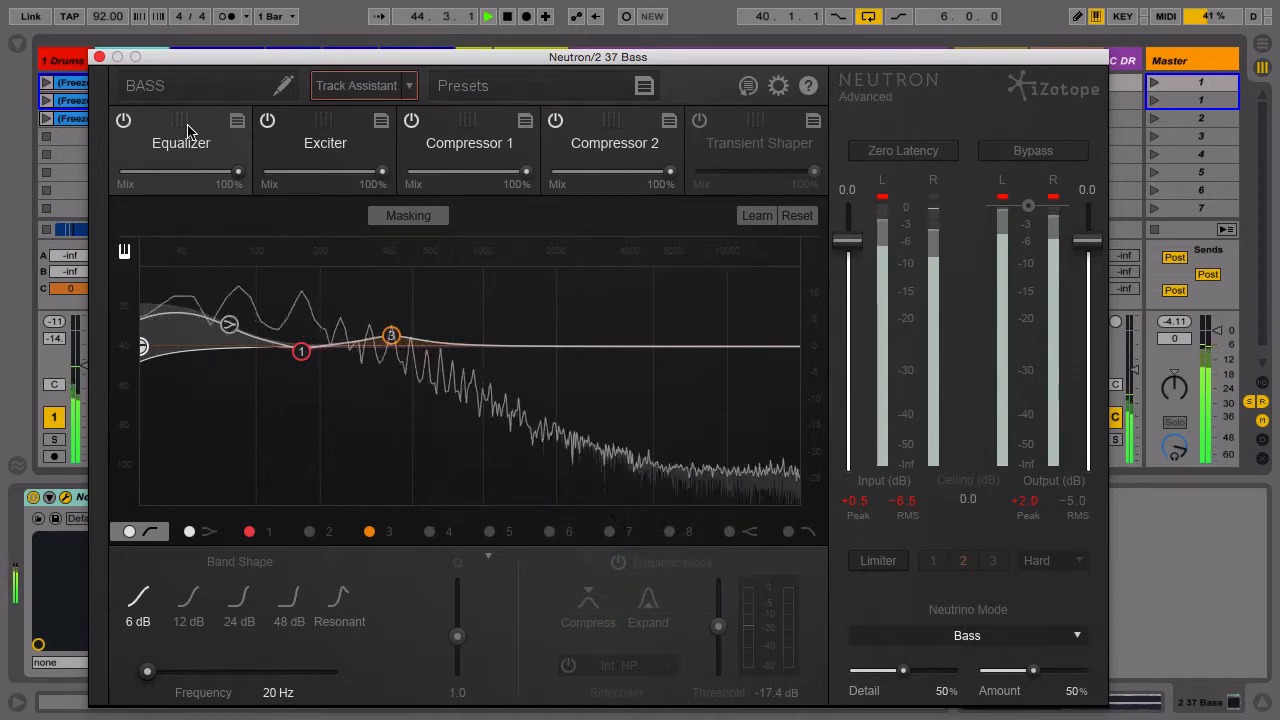
Step: Turn on Masking in the bass Equalizer, compare against the DRUMS instance, and stop playback
{"action": "left_click_drag", "start_coordinate": [240, 57], "coordinate": [321, 2]}
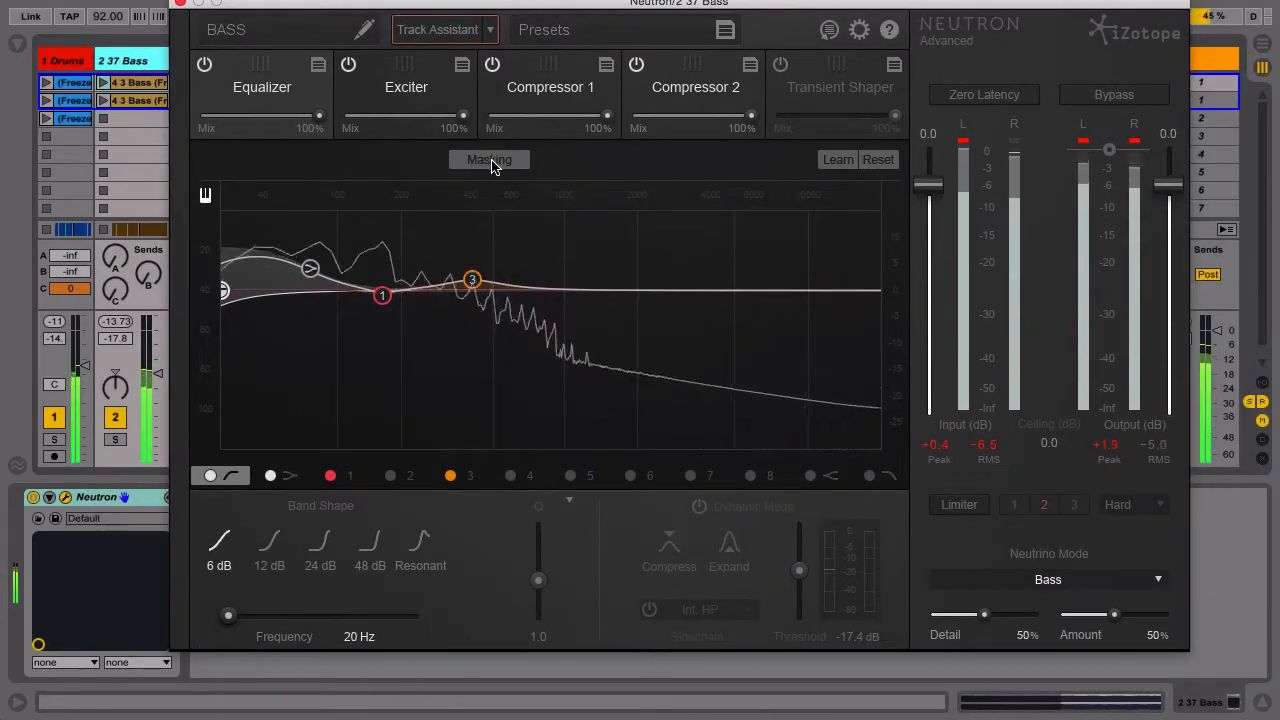
{"action": "left_click", "coordinate": [490, 161]}
{"action": "left_click", "coordinate": [636, 162]}
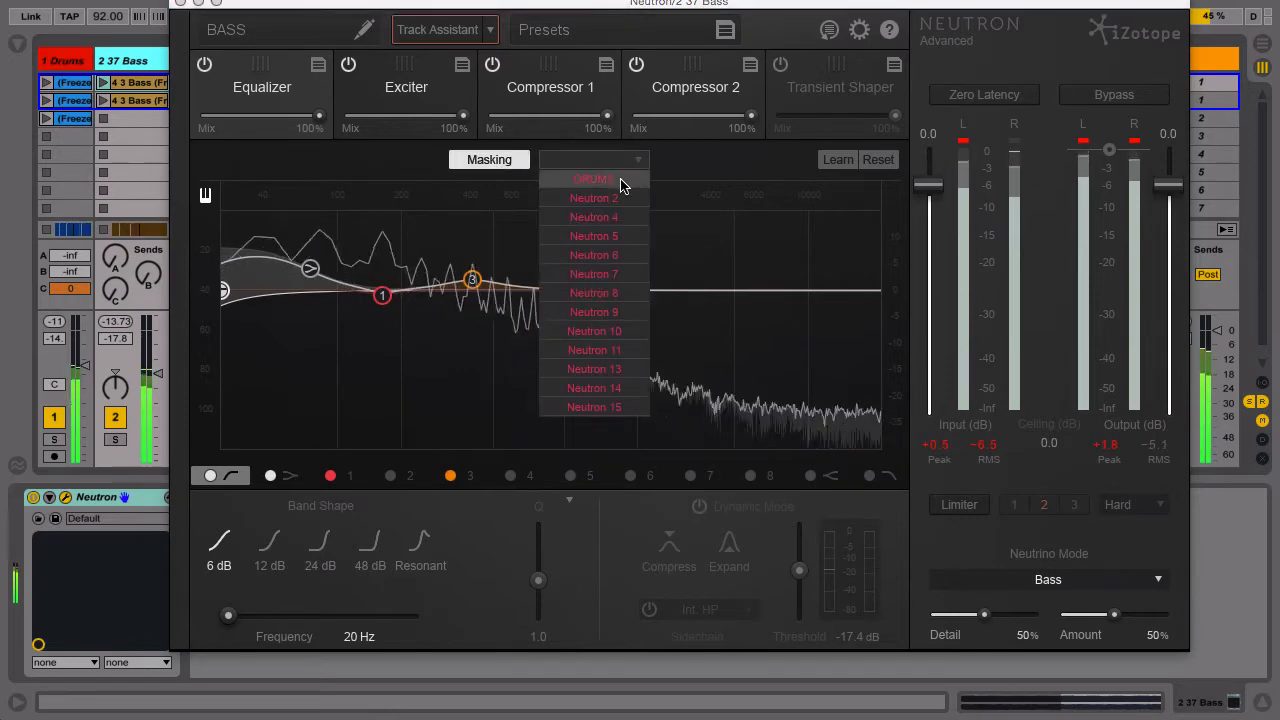
{"action": "left_click", "coordinate": [608, 183]}
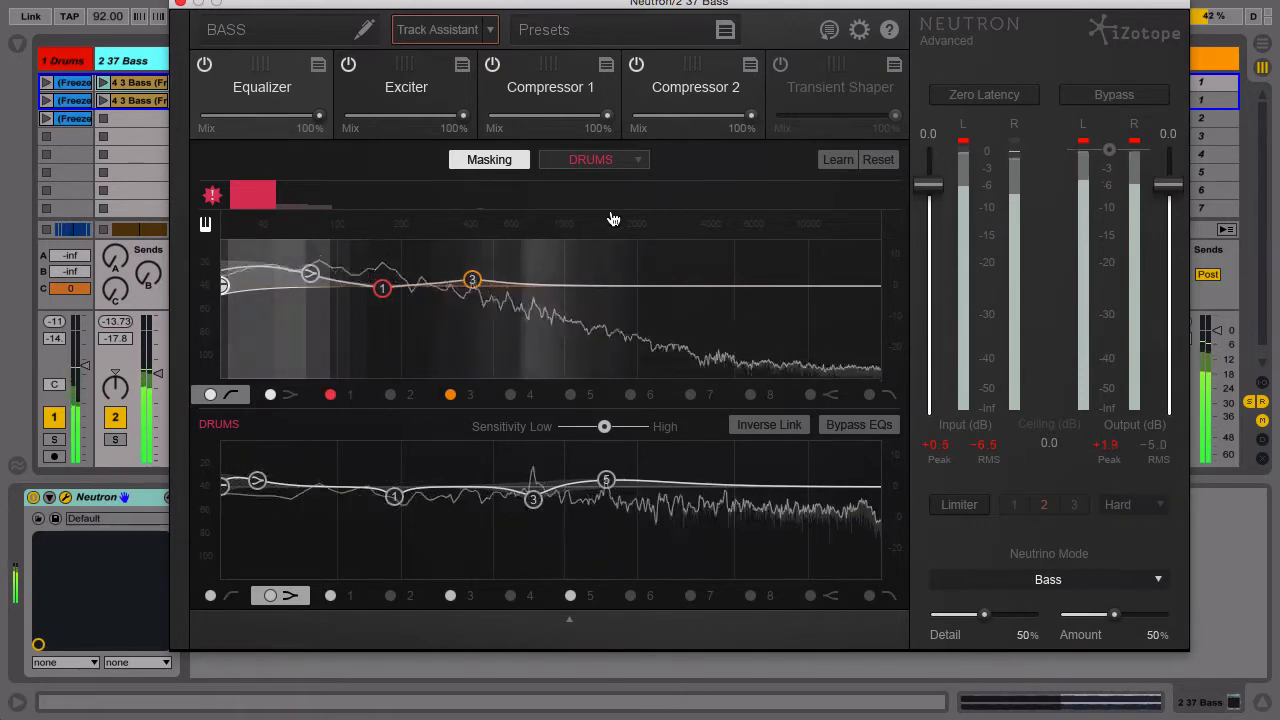
{"action": "key", "text": "space"}
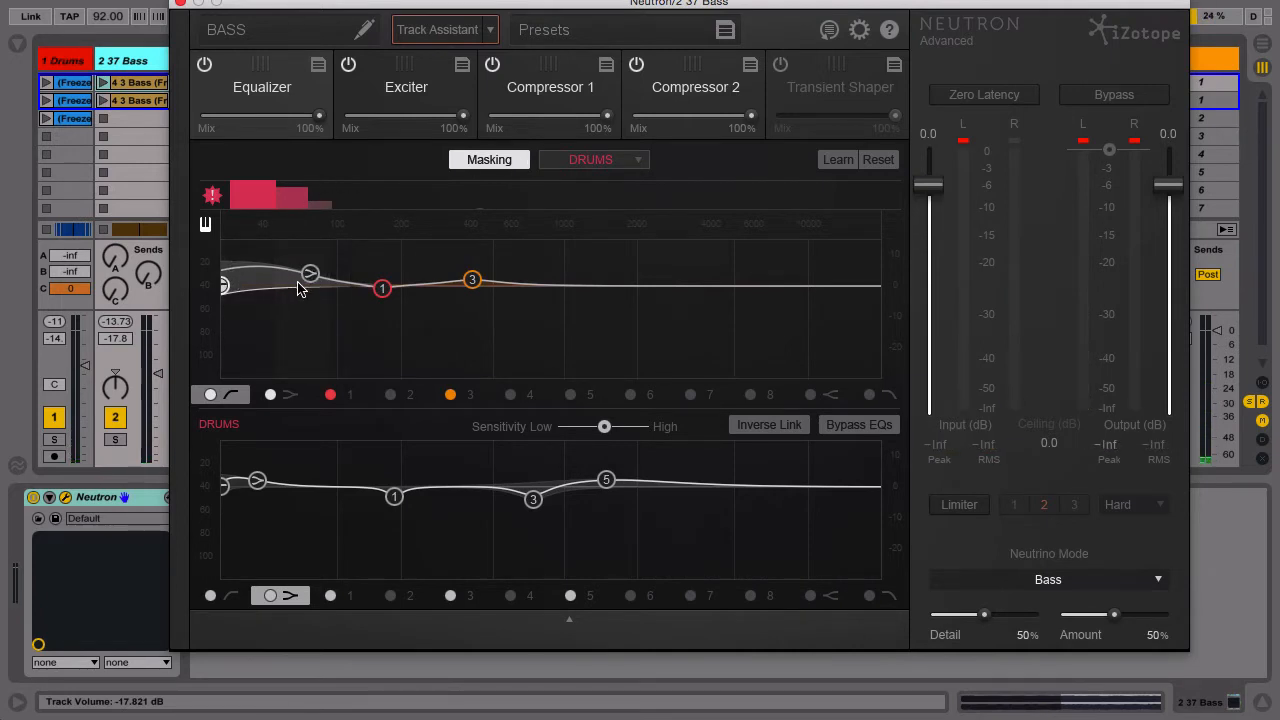
Step: Enable bass EQ band 2, place it at about 40 Hz and -0.5 dB, and show its band controls
{"action": "left_click", "coordinate": [392, 400]}
{"action": "left_click_drag", "start_coordinate": [458, 287], "coordinate": [263, 288]}
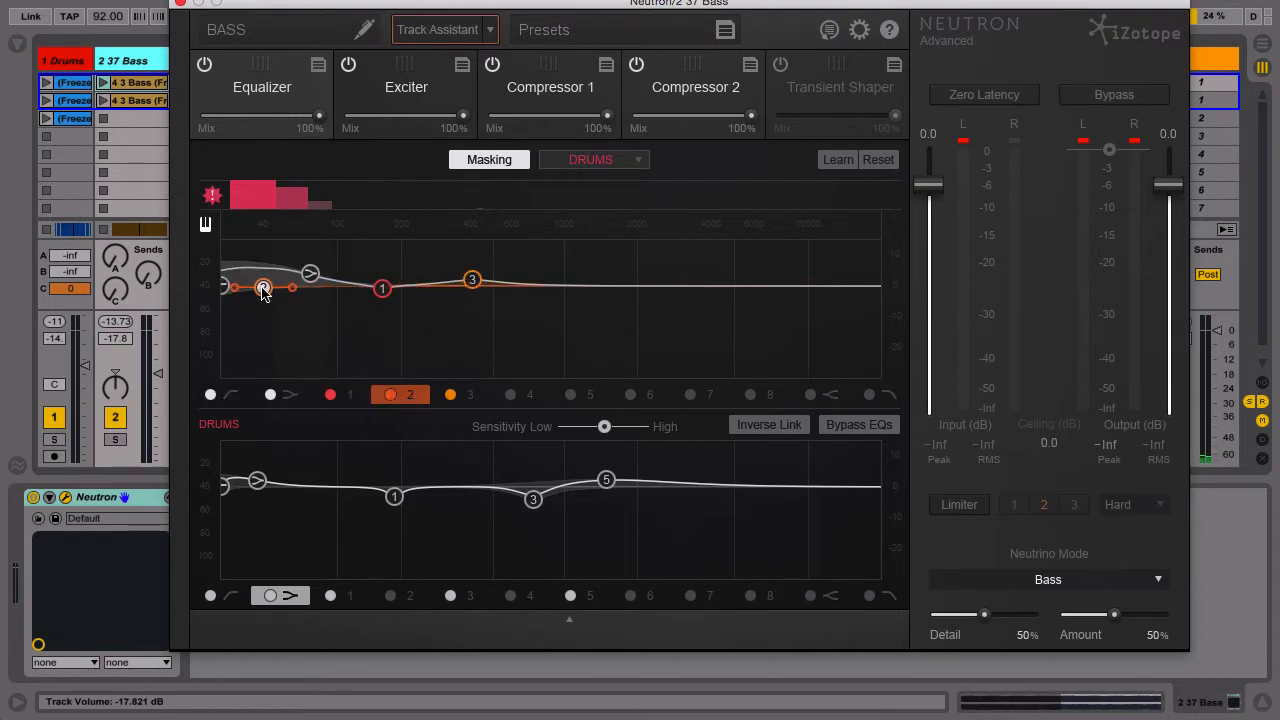
{"action": "left_click", "coordinate": [572, 627]}
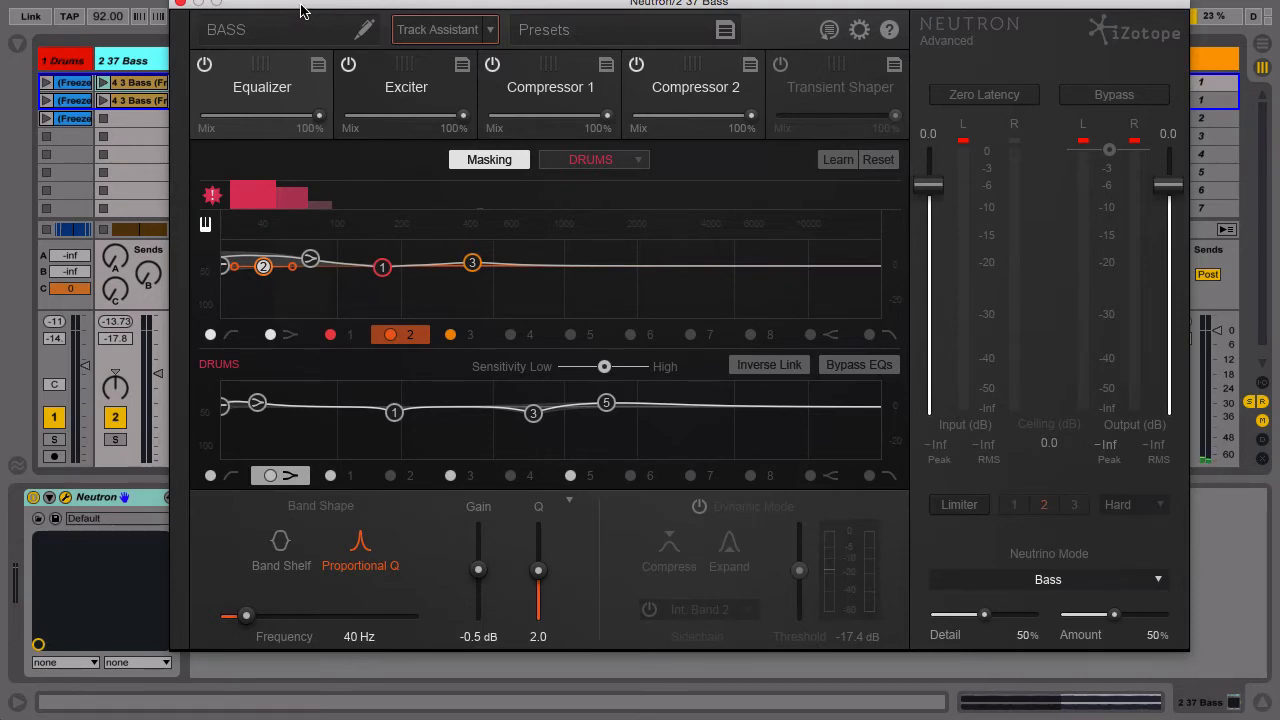
Step: Add a new return track after C DR and set the Drums track's send D to 0 dB
{"action": "left_click_drag", "start_coordinate": [301, 8], "coordinate": [286, 528]}
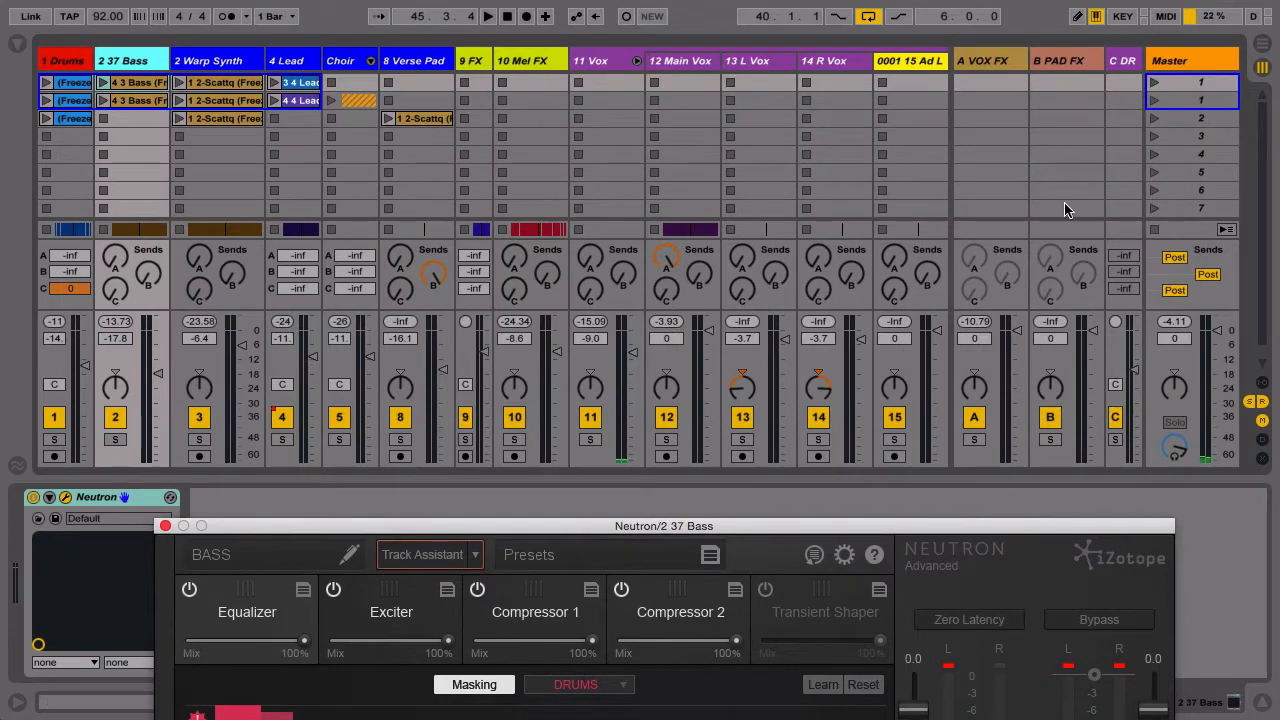
{"action": "left_click", "coordinate": [1124, 62]}
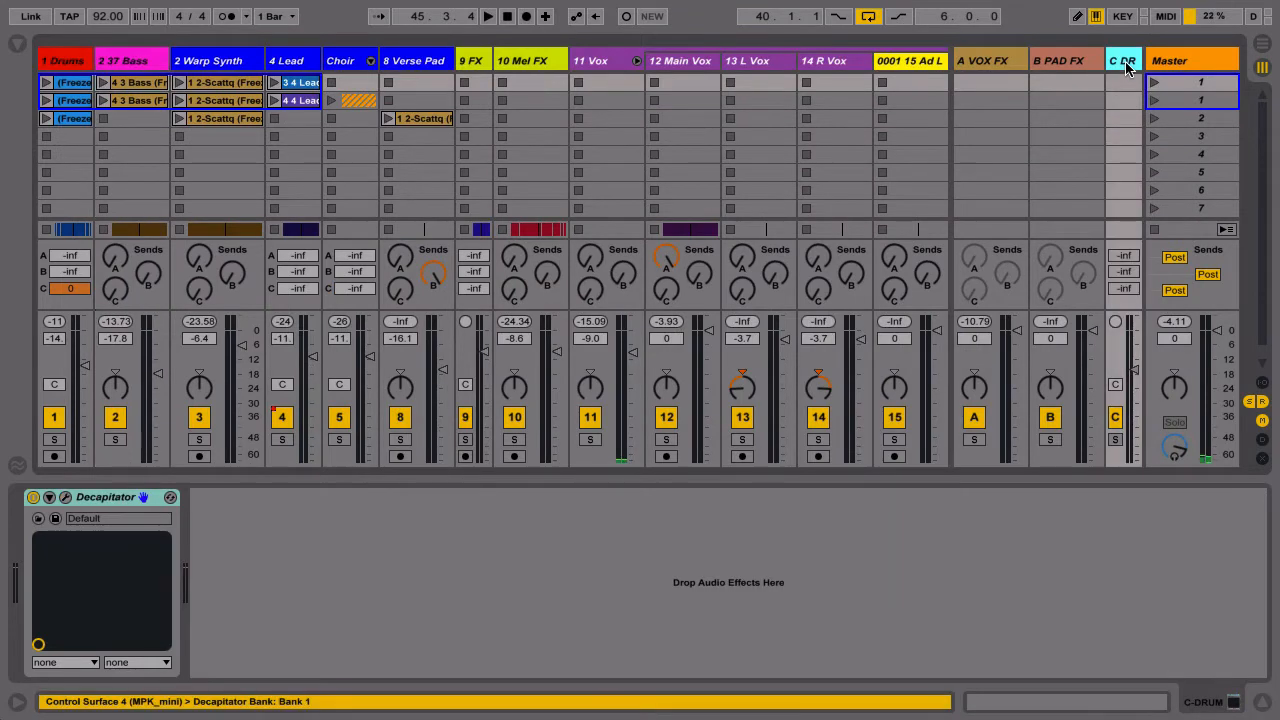
{"action": "key", "text": "ctrl+alt+t"}
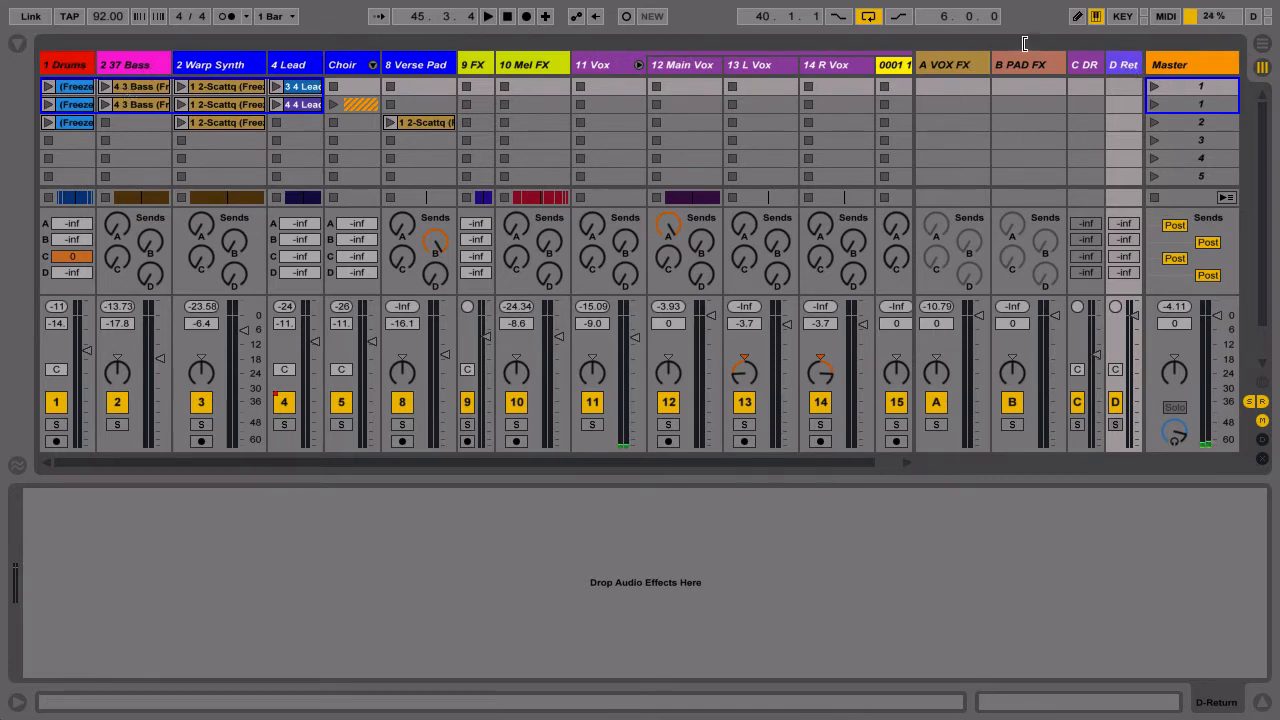
{"action": "left_click", "coordinate": [1128, 65]}
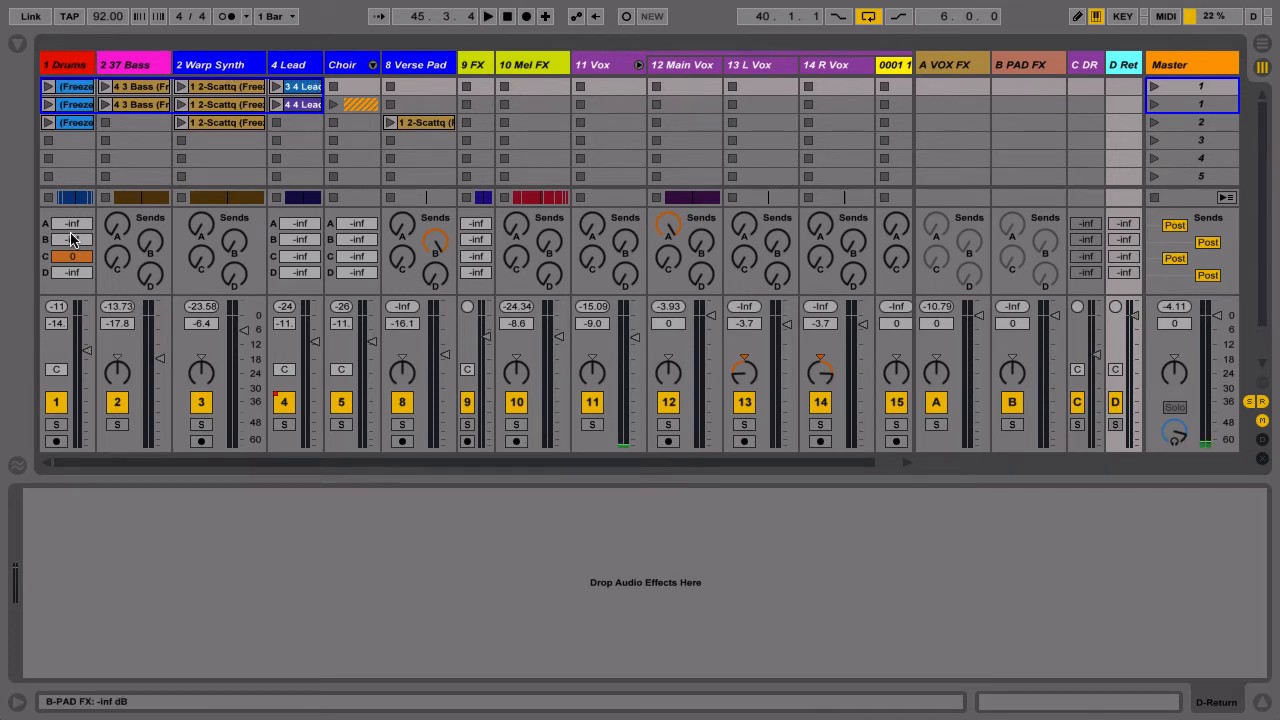
{"action": "left_click_drag", "start_coordinate": [73, 277], "coordinate": [73, 200]}
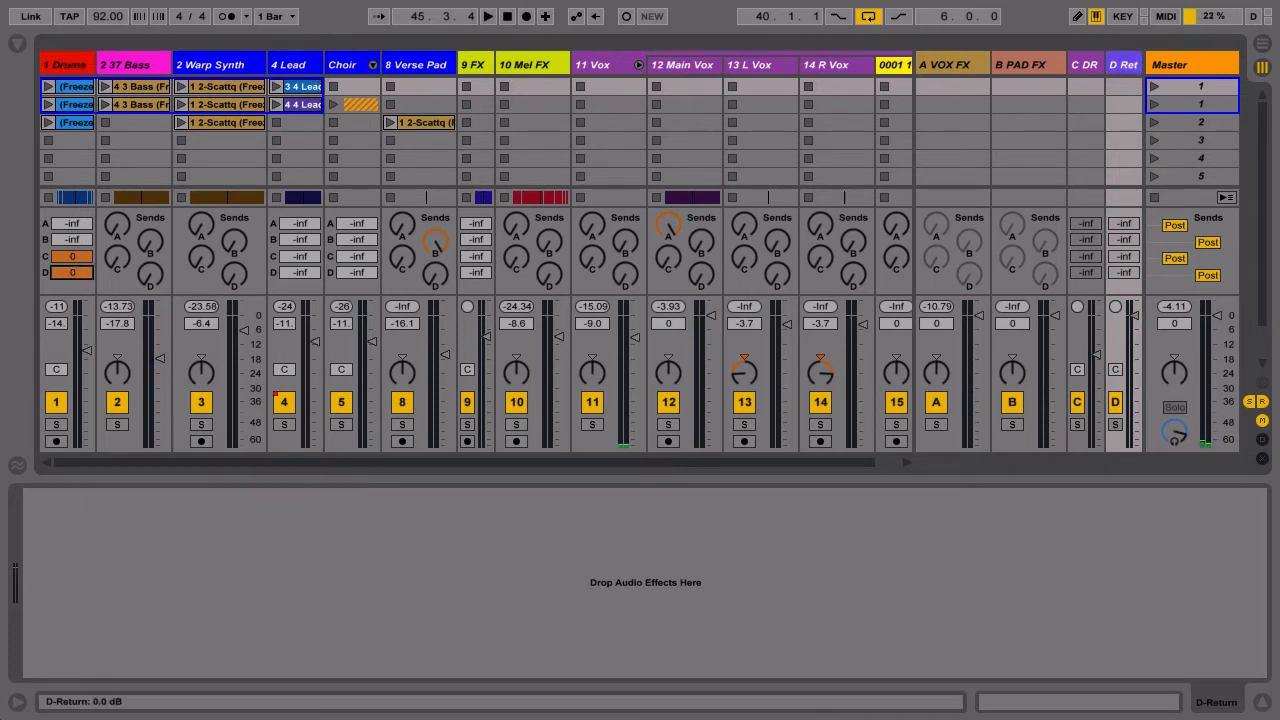
Step: Rename the new return track SC and open its audio output routing choices
{"action": "left_click", "coordinate": [1122, 66]}
{"action": "key", "text": "ctrl+r"}
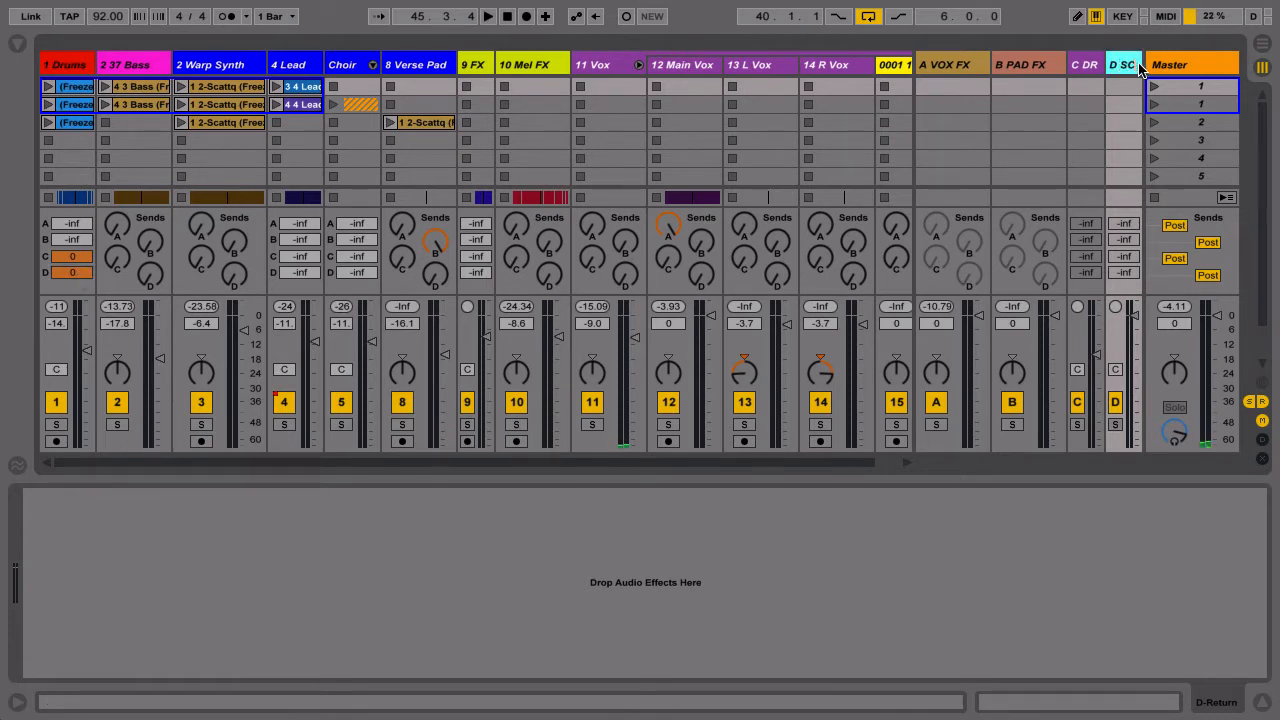
{"action": "key", "text": "Return"}
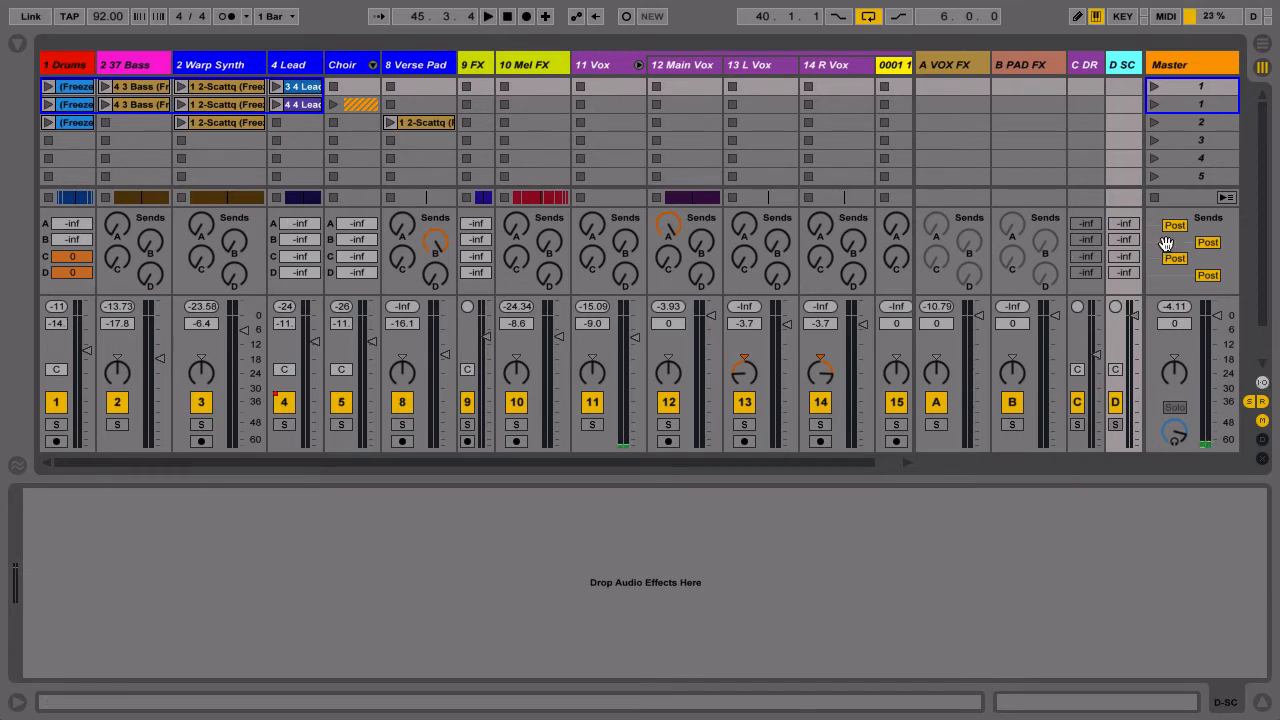
{"action": "key", "text": "ctrl+alt+i"}
{"action": "left_click", "coordinate": [1130, 270]}
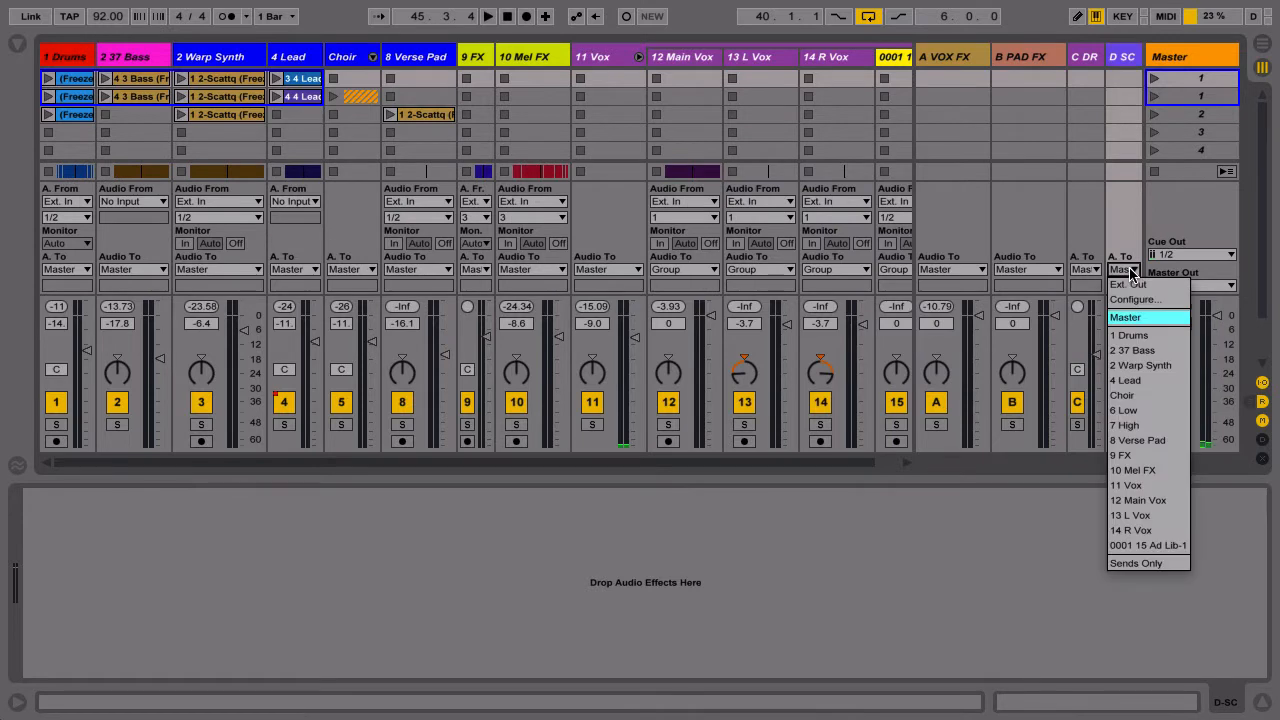
Step: Route the SC return's audio to the 2 37 Bass track's 3/4-Neutron input, widening the return temporarily to read the options
{"action": "left_click", "coordinate": [1157, 351]}
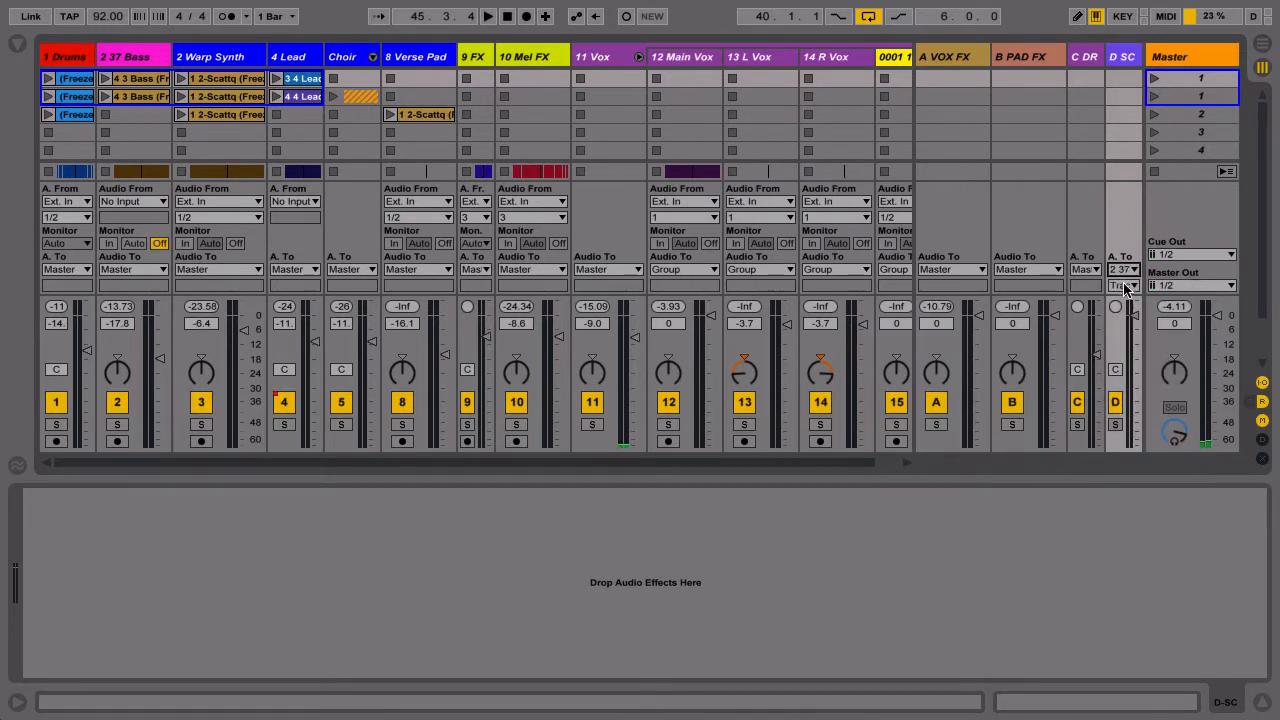
{"action": "left_click_drag", "start_coordinate": [1108, 57], "coordinate": [990, 73]}
{"action": "left_click", "coordinate": [1047, 287]}
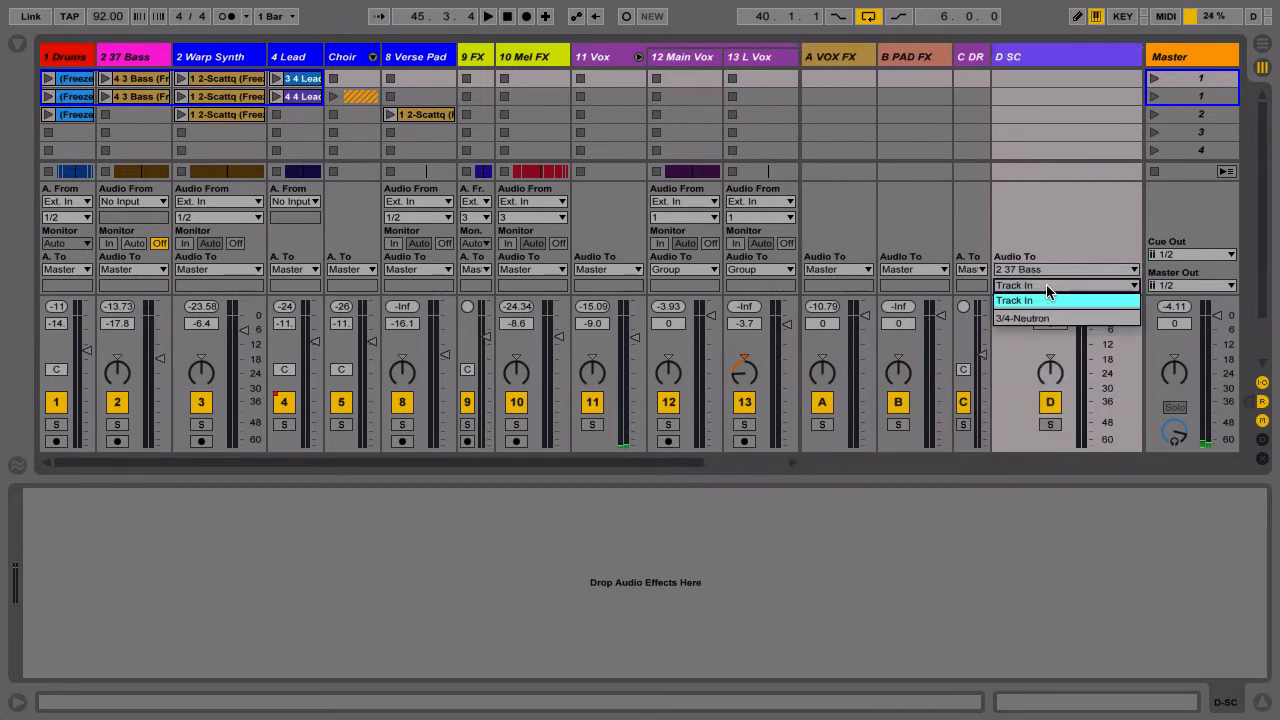
{"action": "left_click", "coordinate": [1048, 319]}
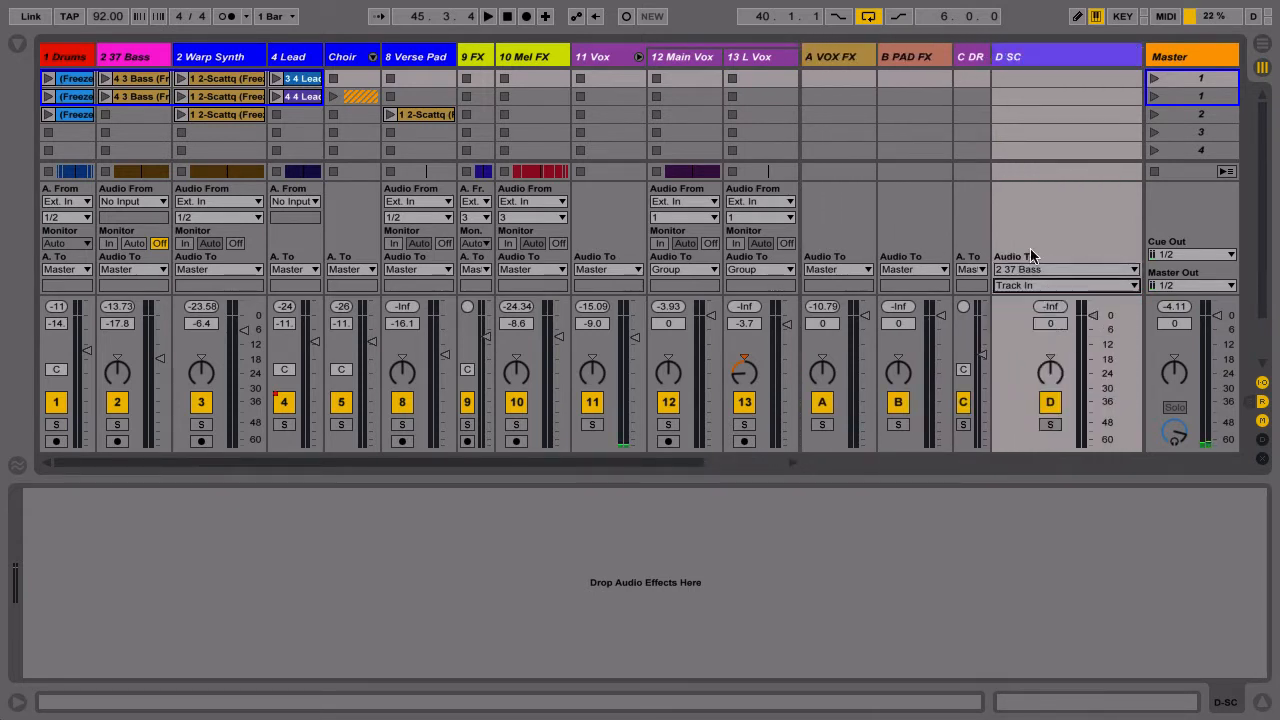
{"action": "left_click_drag", "start_coordinate": [992, 56], "coordinate": [1103, 52]}
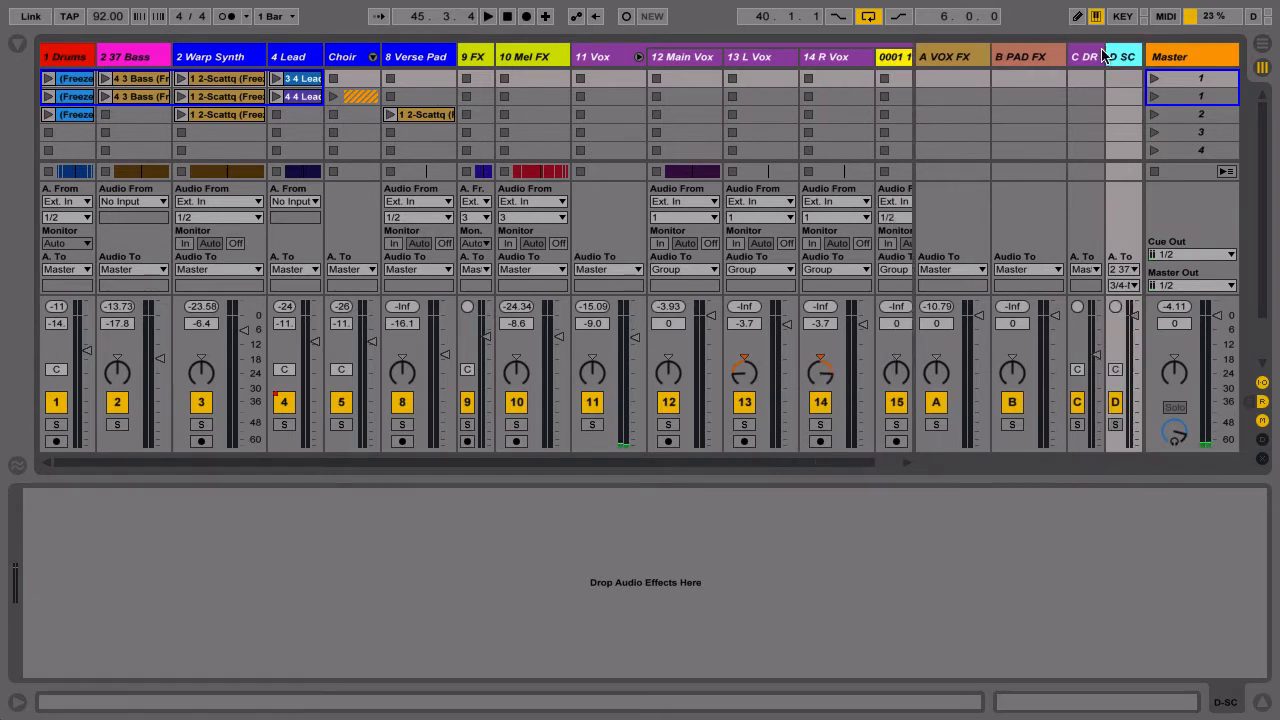
Step: Enable Dynamic Mode in Compress on band 2 of the bass Equalizer, with Ext. Full as its sidechain source
{"action": "left_click", "coordinate": [71, 58]}
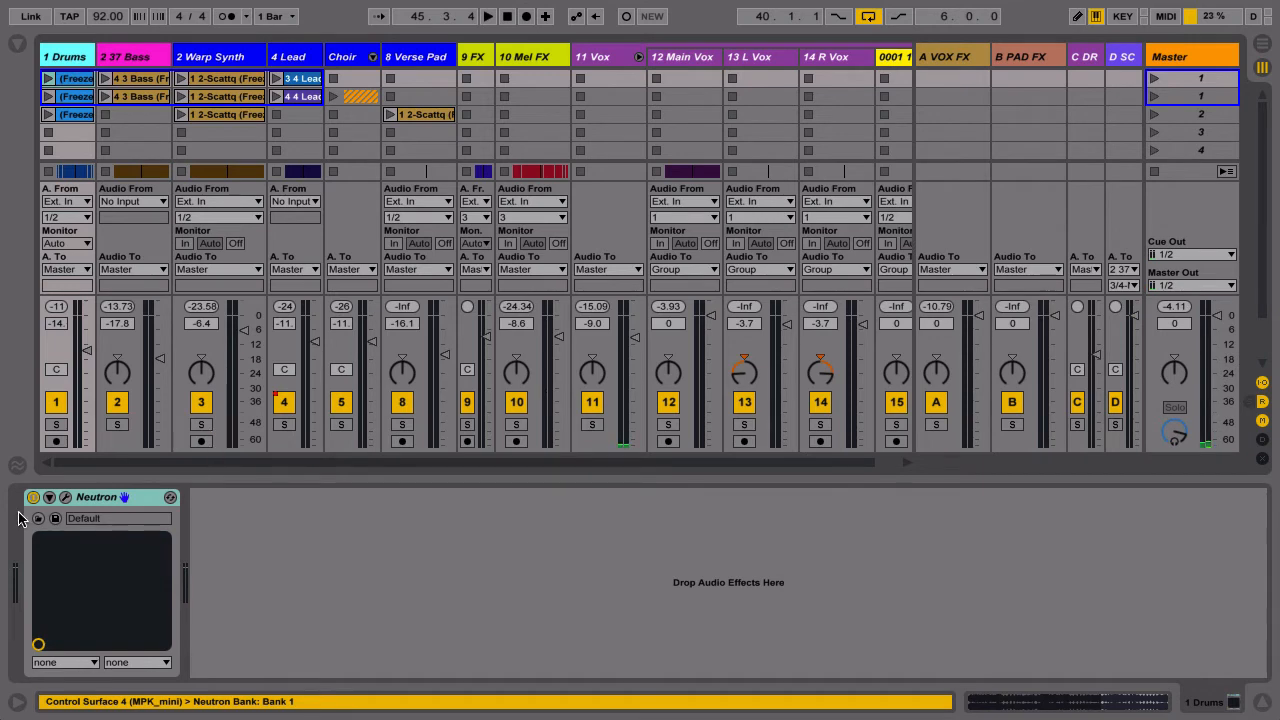
{"action": "left_click", "coordinate": [133, 55]}
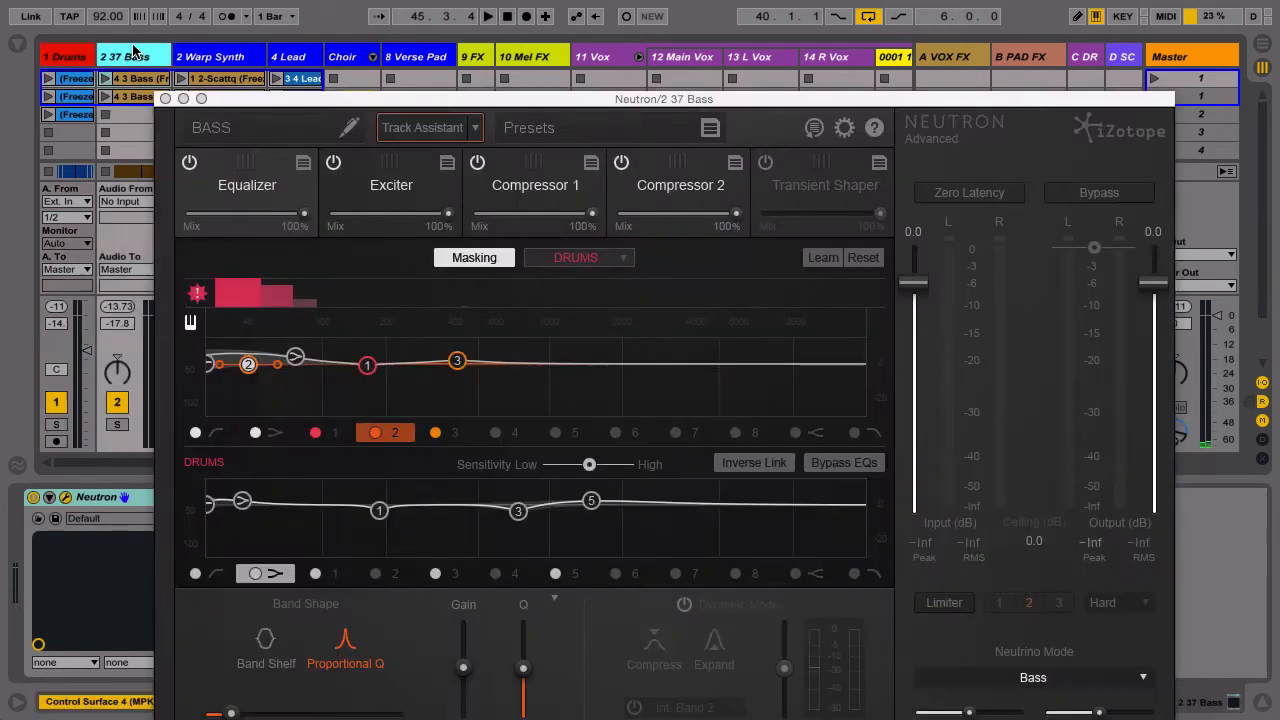
{"action": "left_click", "coordinate": [685, 605]}
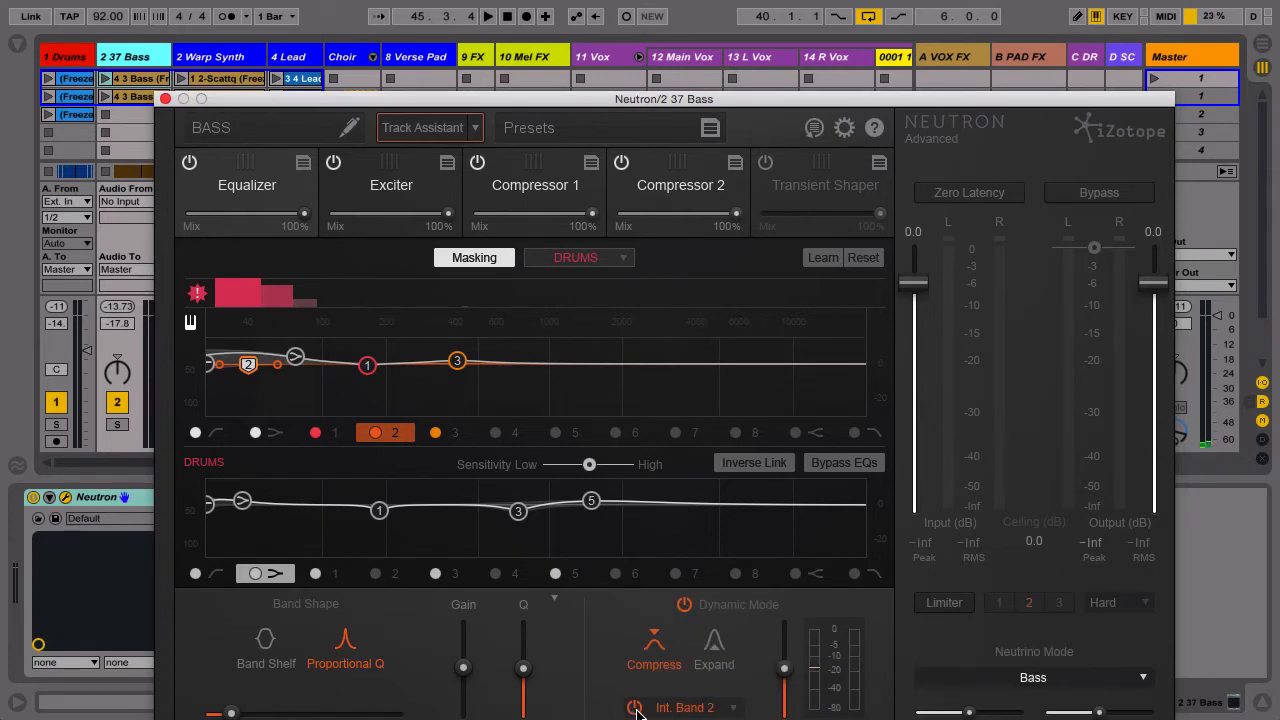
{"action": "left_click", "coordinate": [727, 711]}
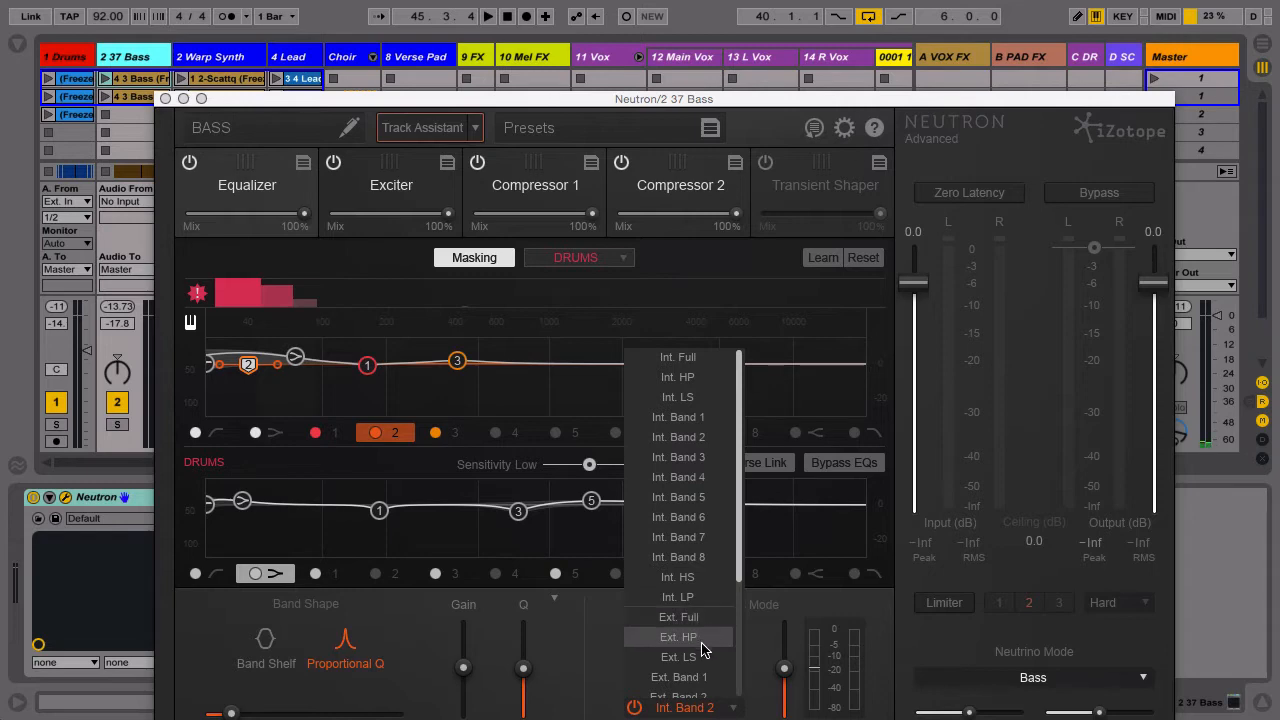
{"action": "scroll", "coordinate": [690, 655], "scroll_direction": "down", "scroll_amount": 2}
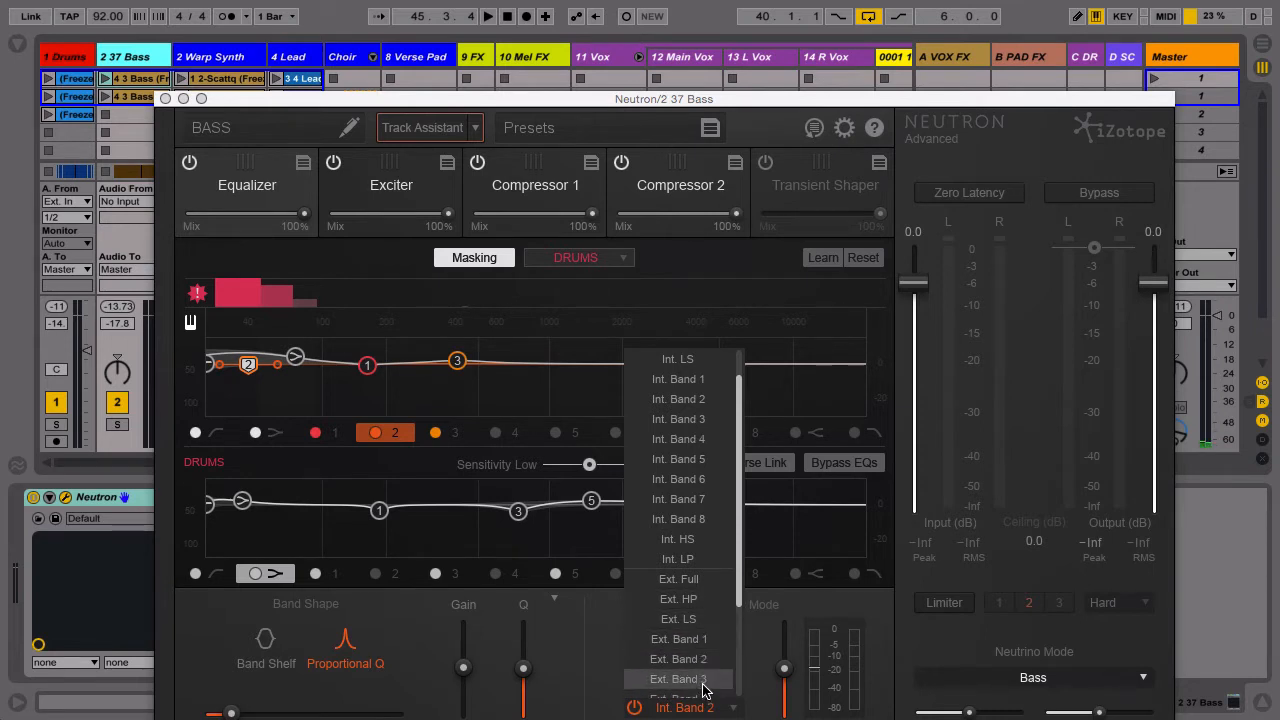
{"action": "left_click", "coordinate": [709, 587]}
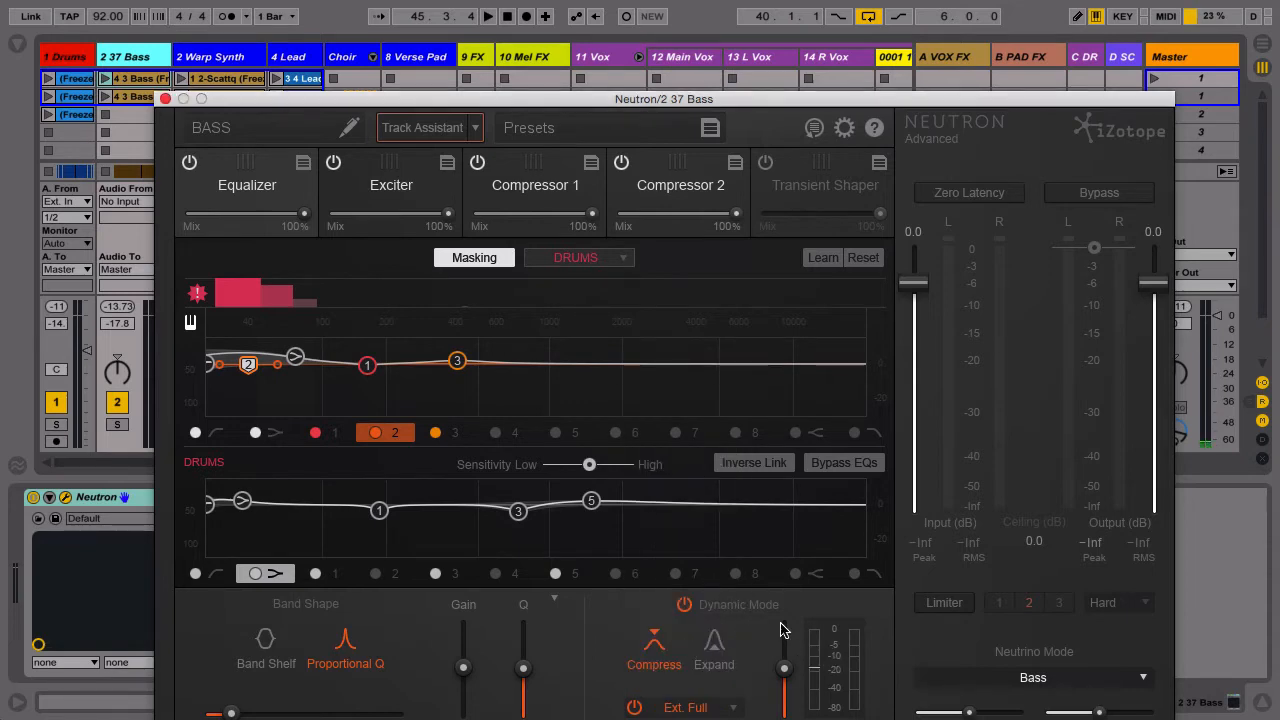
Step: Play the song and lower band 2's threshold to about -53.4 dB and its gain to about -10.6 dB
{"action": "key", "text": "space"}
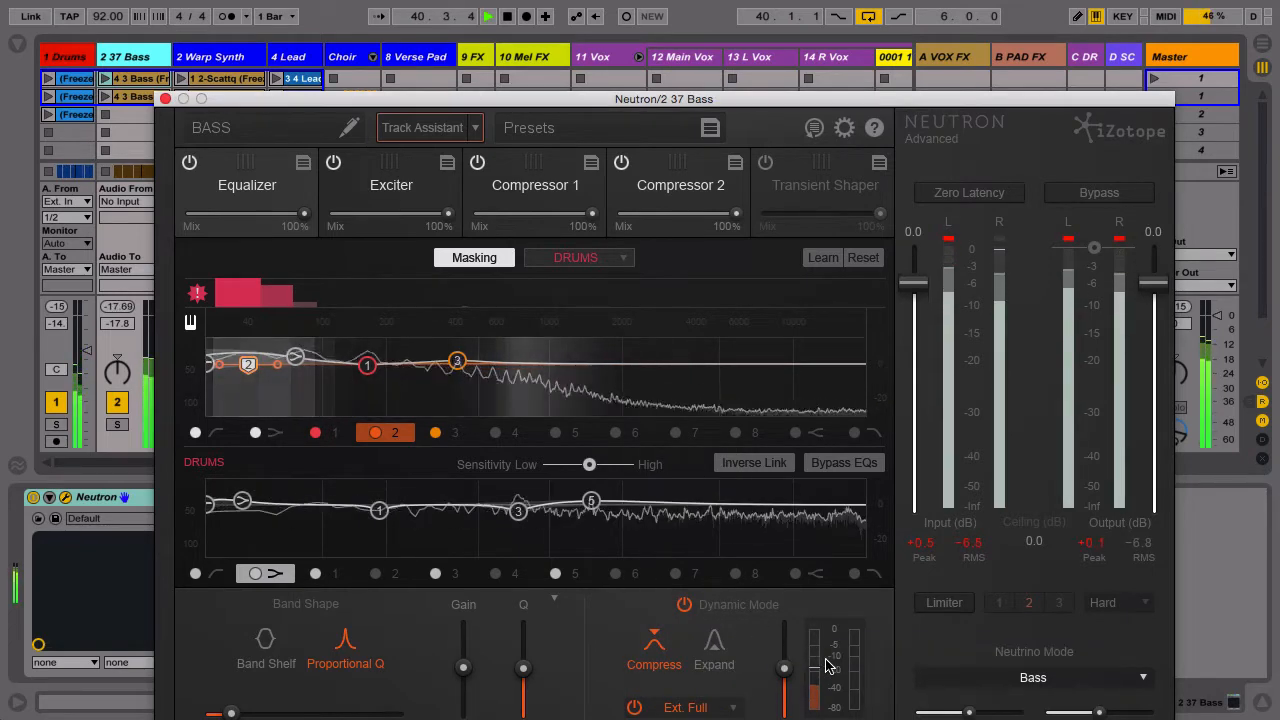
{"action": "left_click_drag", "start_coordinate": [784, 668], "coordinate": [786, 703]}
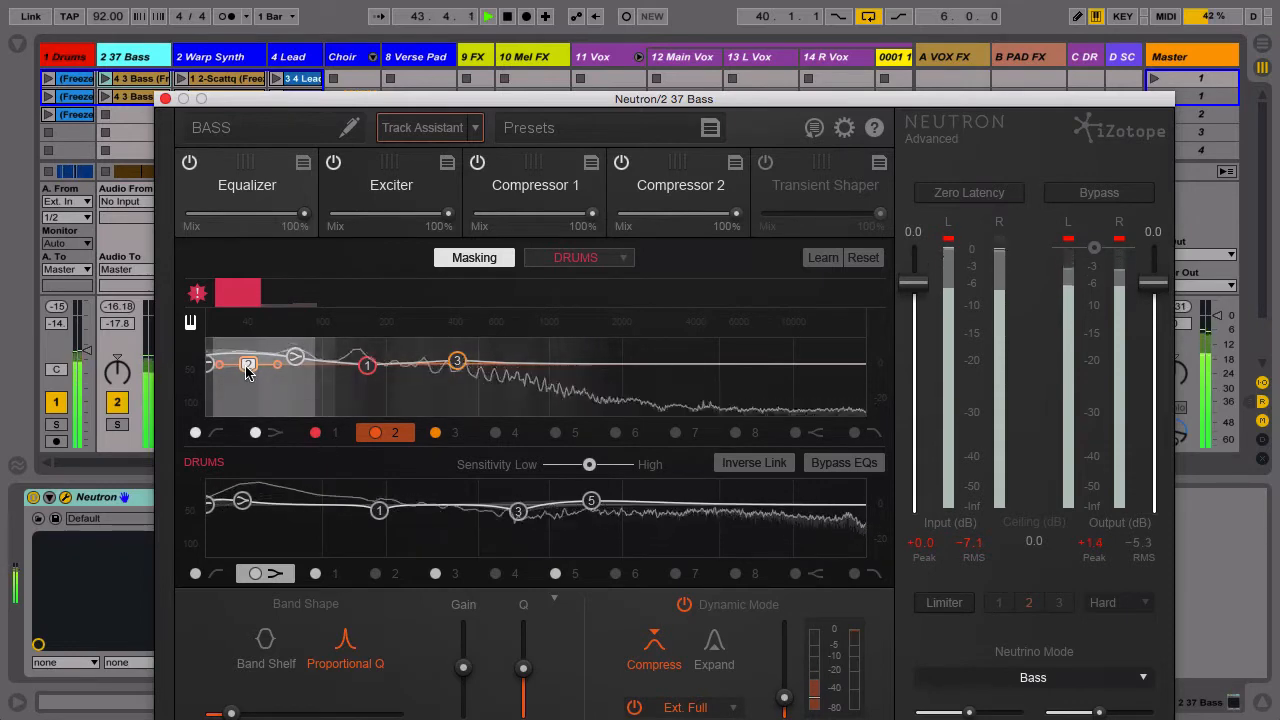
{"action": "left_click_drag", "start_coordinate": [248, 370], "coordinate": [248, 388]}
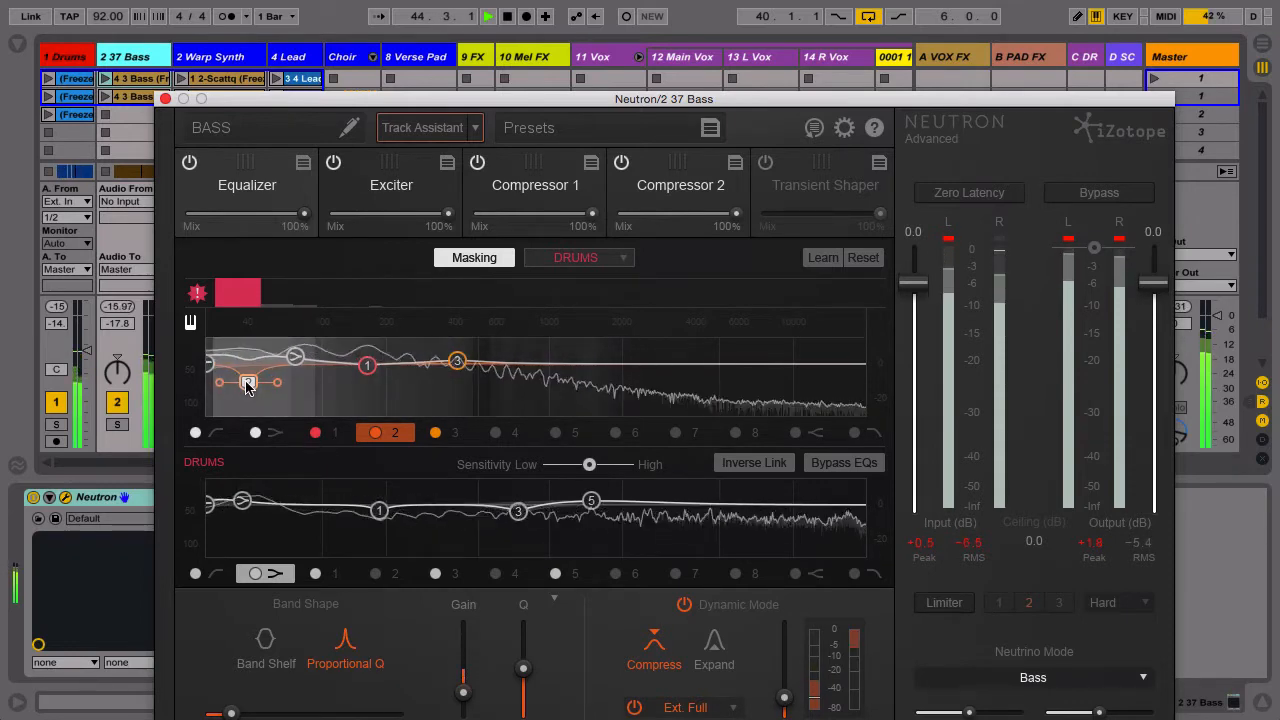
{"action": "left_click_drag", "start_coordinate": [259, 102], "coordinate": [232, 0]}
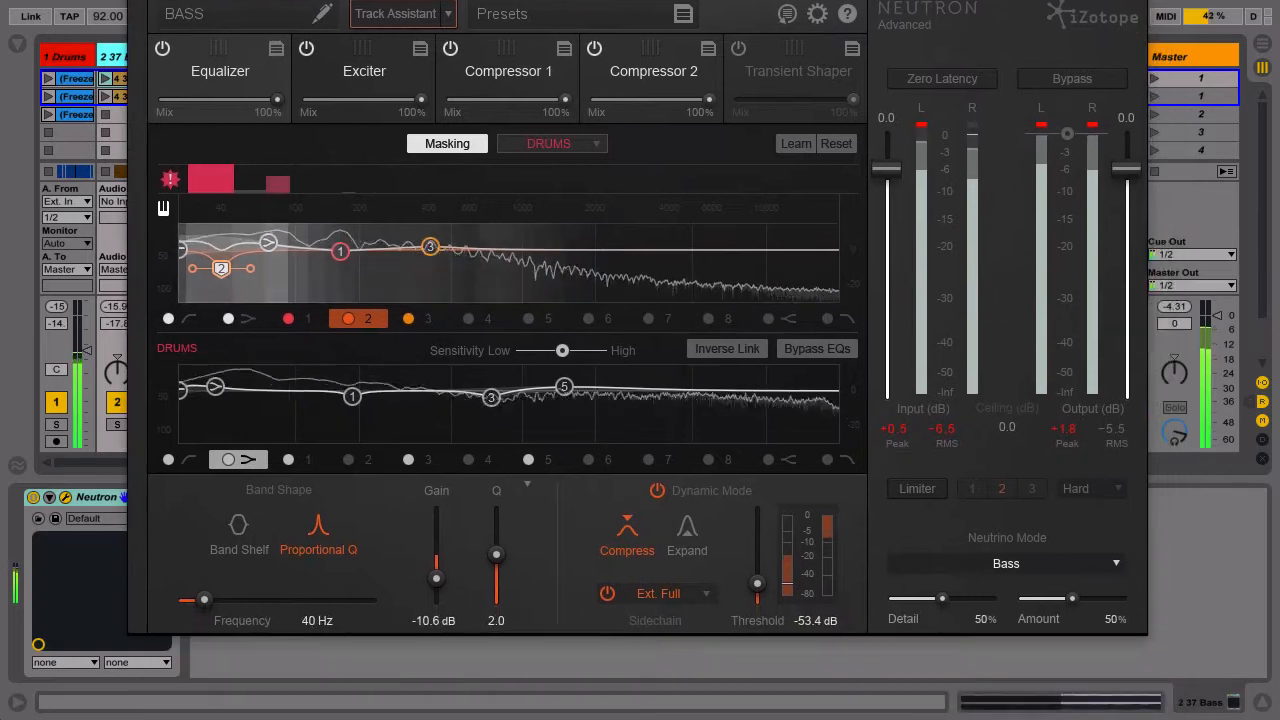
Step: Reshape bass band 2 into a wider, slightly higher-frequency cut of about -18 dB, and compare the sound with the band off and on
{"action": "left_click", "coordinate": [527, 483]}
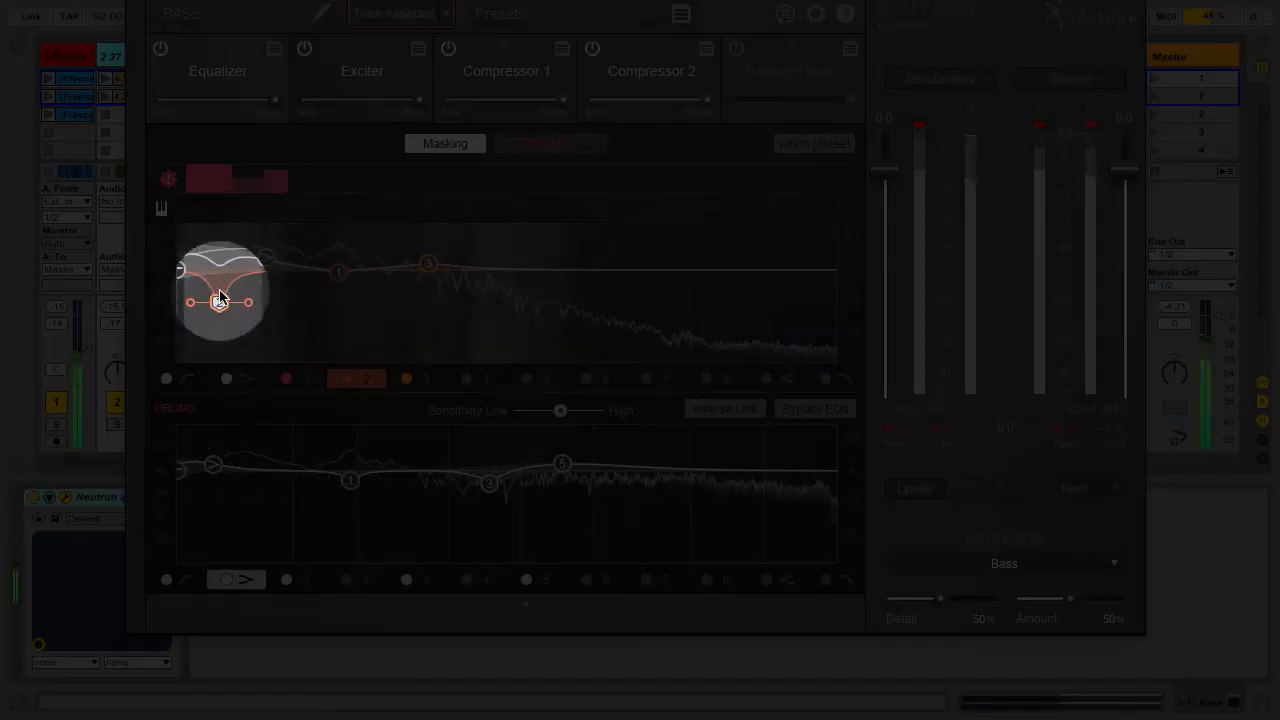
{"action": "left_click_drag", "start_coordinate": [219, 301], "coordinate": [257, 338]}
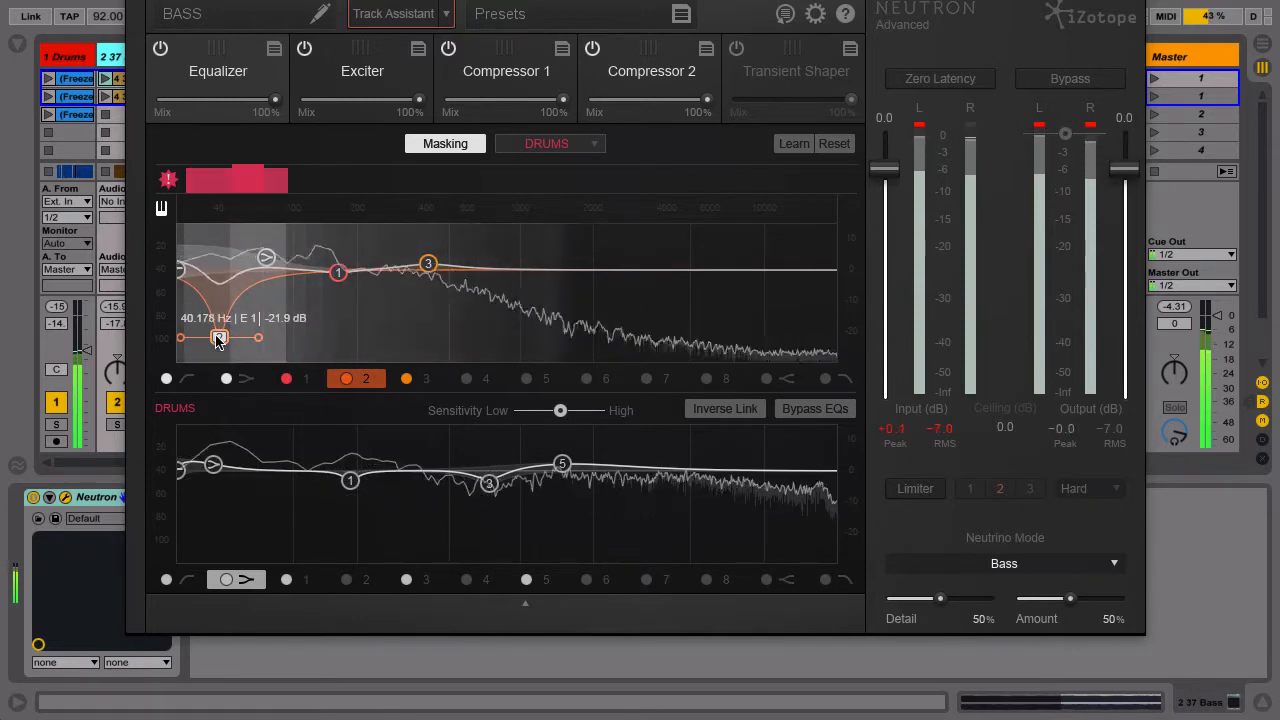
{"action": "left_click_drag", "start_coordinate": [219, 338], "coordinate": [219, 326]}
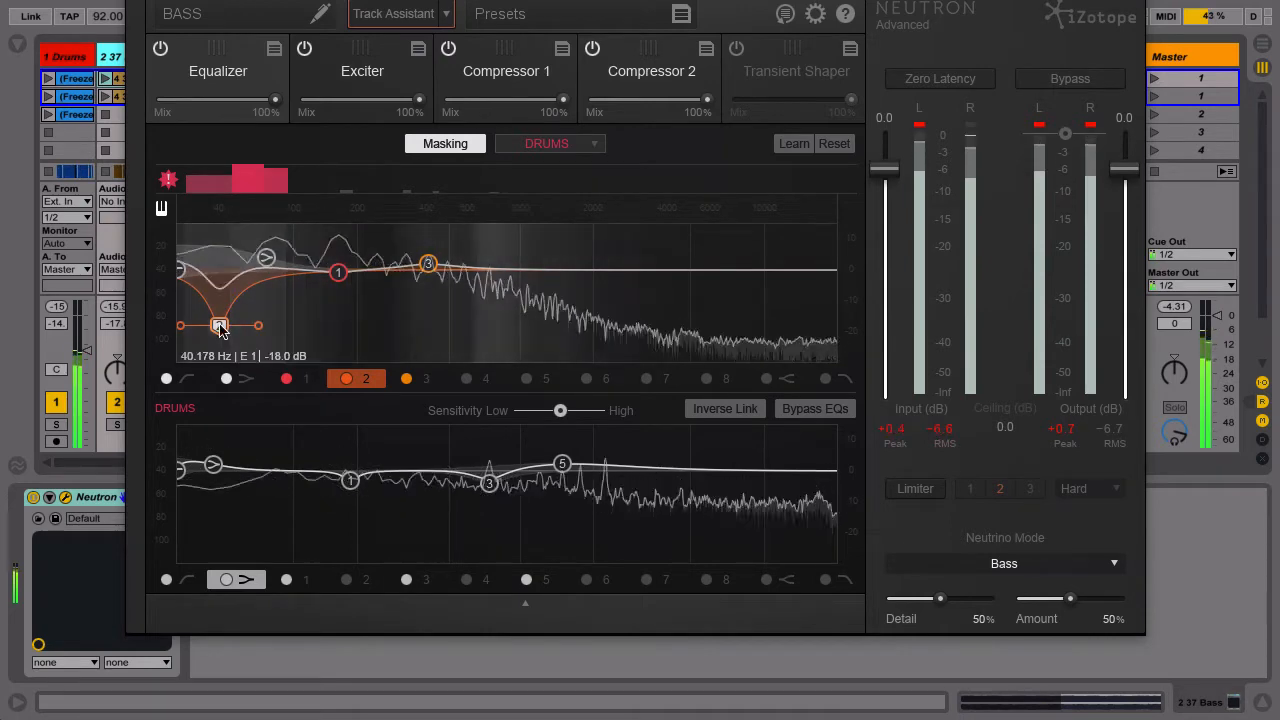
{"action": "left_click_drag", "start_coordinate": [219, 325], "coordinate": [241, 323]}
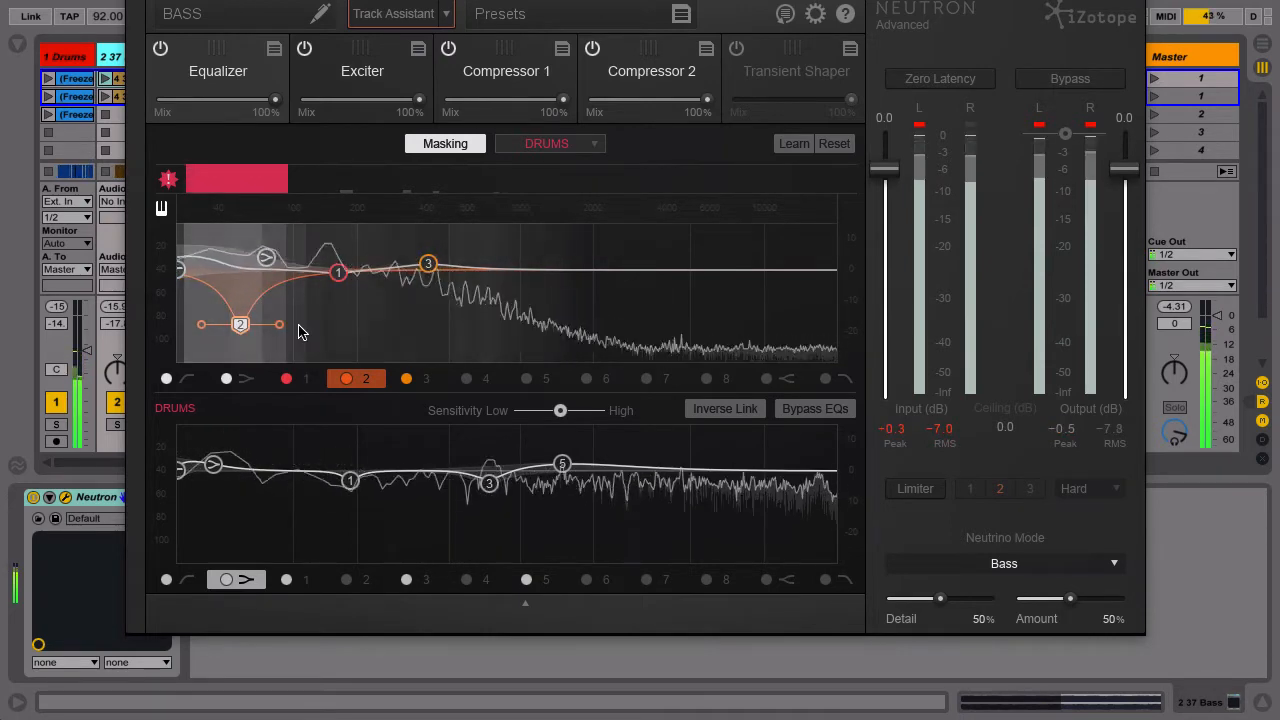
{"action": "left_click_drag", "start_coordinate": [278, 332], "coordinate": [287, 330]}
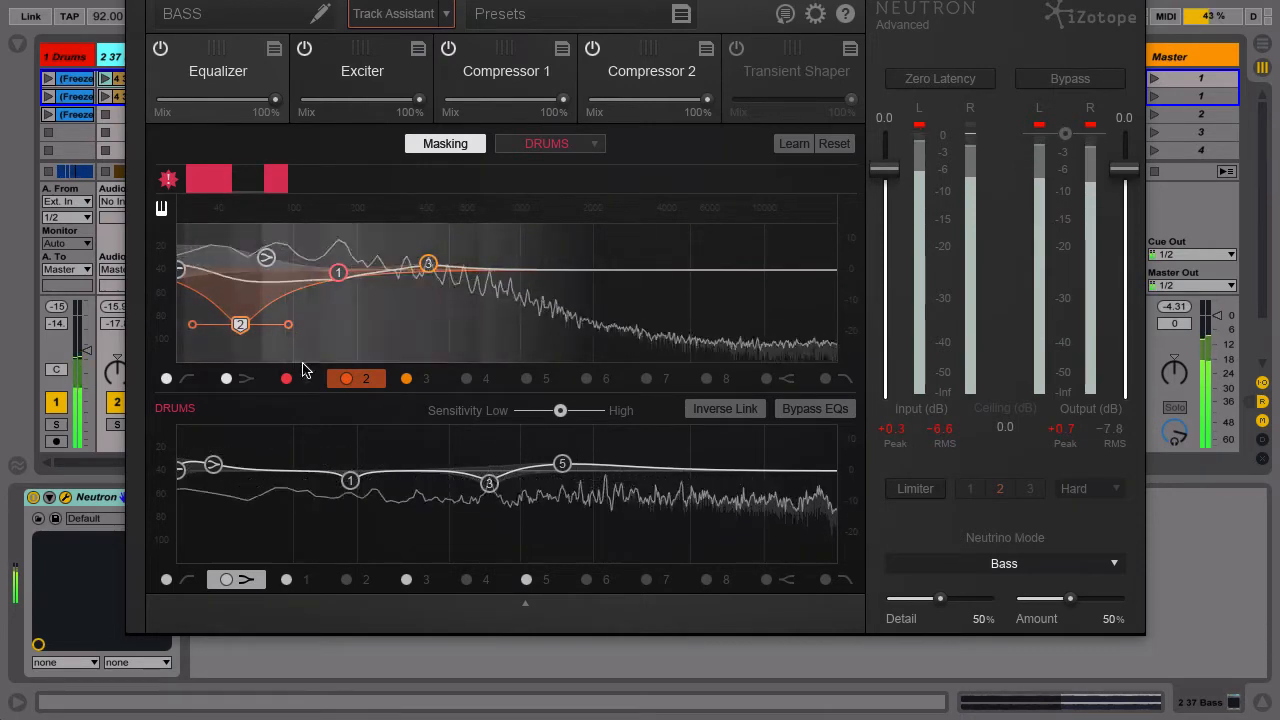
{"action": "left_click", "coordinate": [346, 378]}
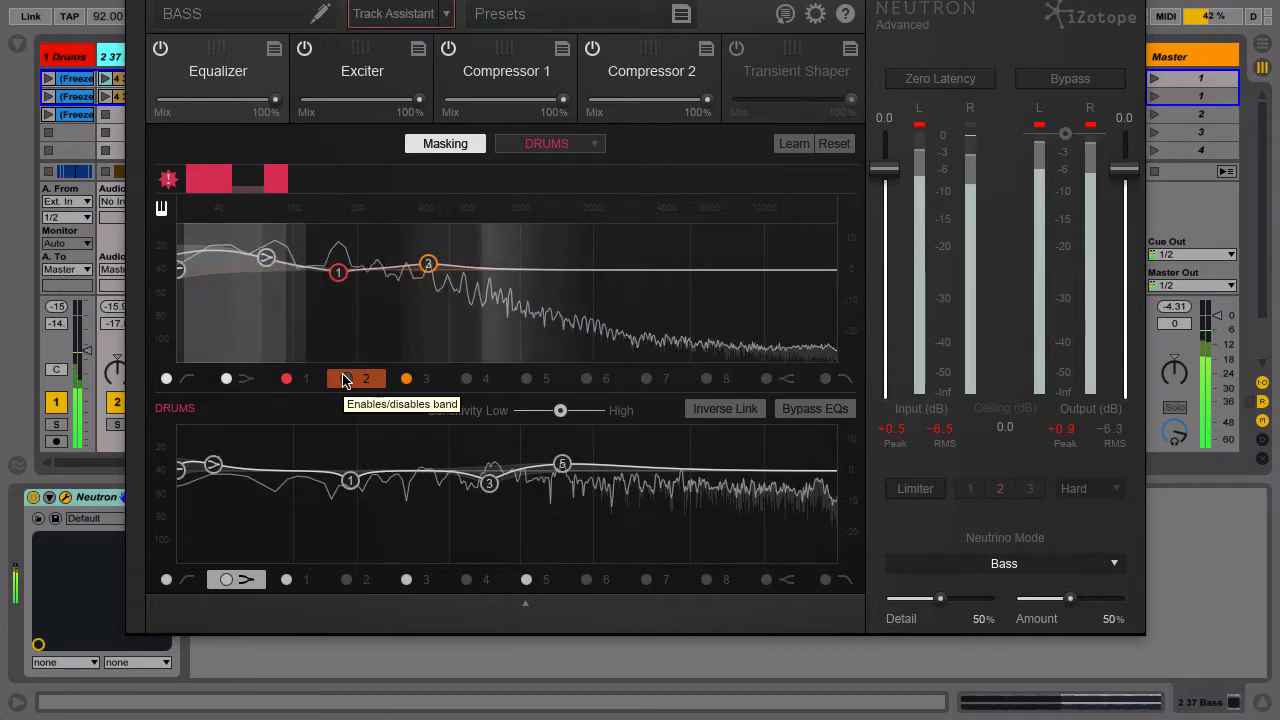
{"action": "left_click", "coordinate": [346, 378]}
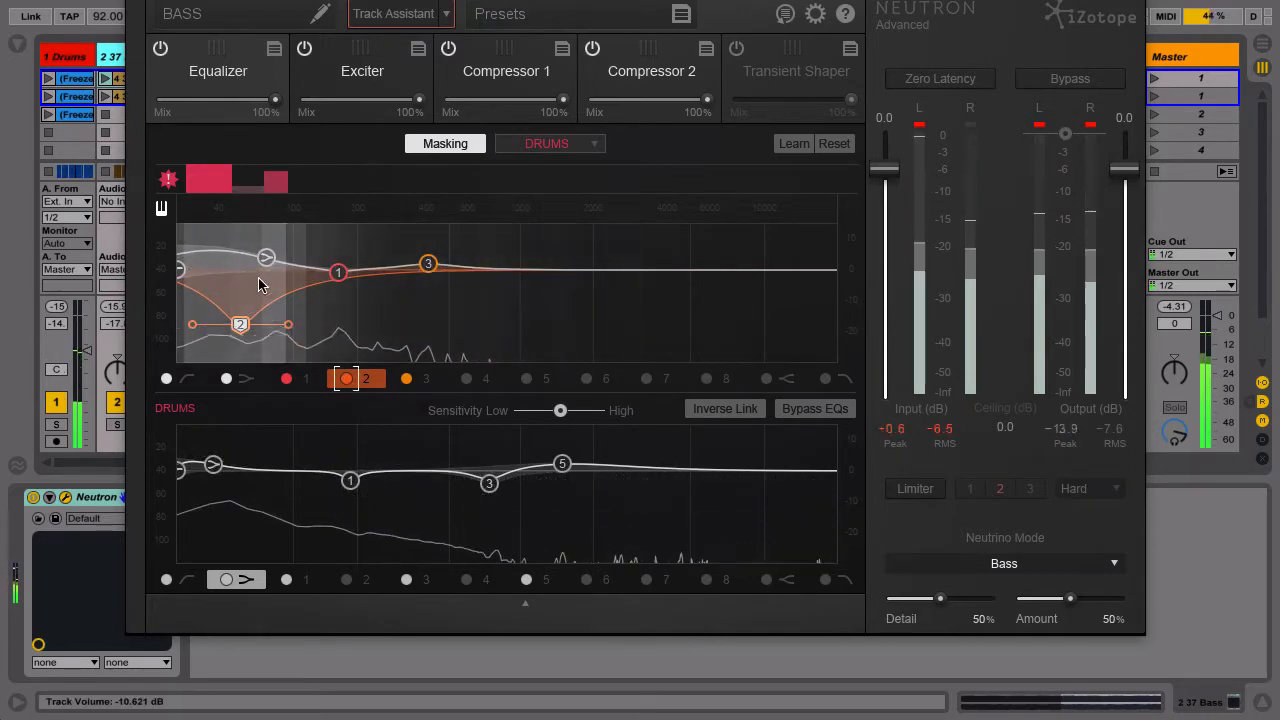
Step: Stop playback, enable Inverse Link, and try a boosted bass band 4 at various frequencies with the song playing, then flatten and disable it
{"action": "key", "text": "space"}
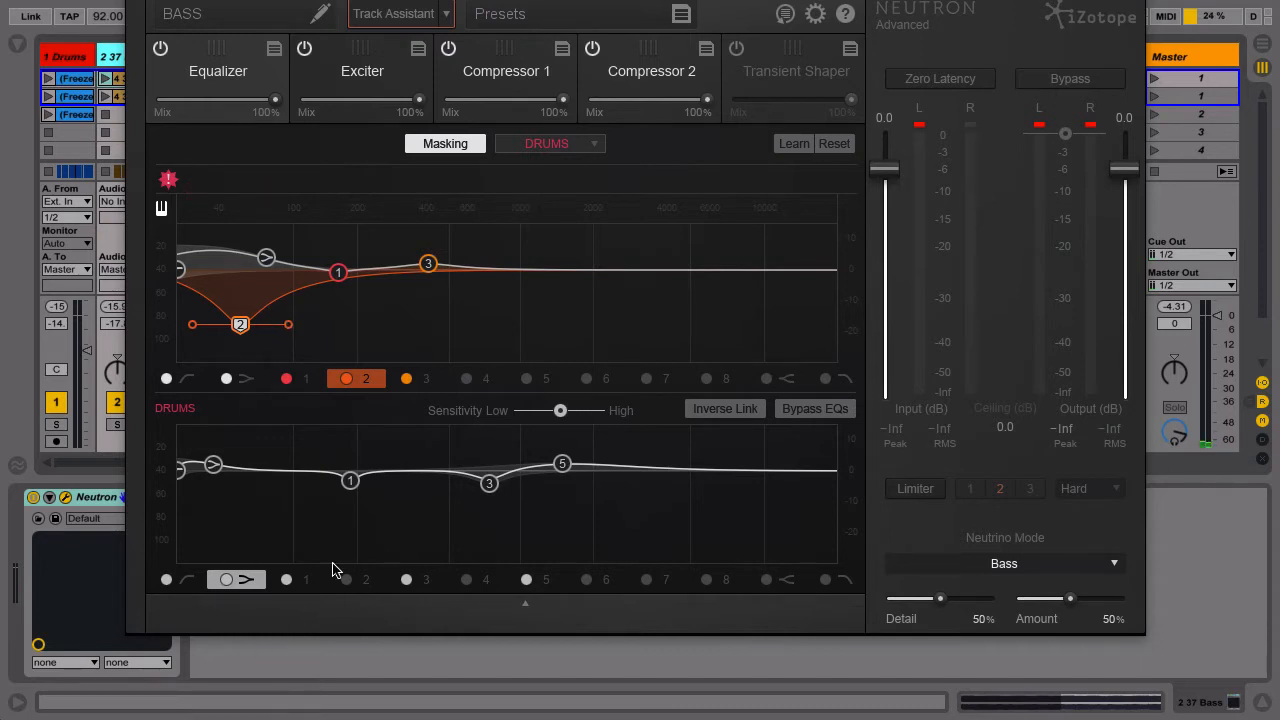
{"action": "left_click", "coordinate": [723, 410]}
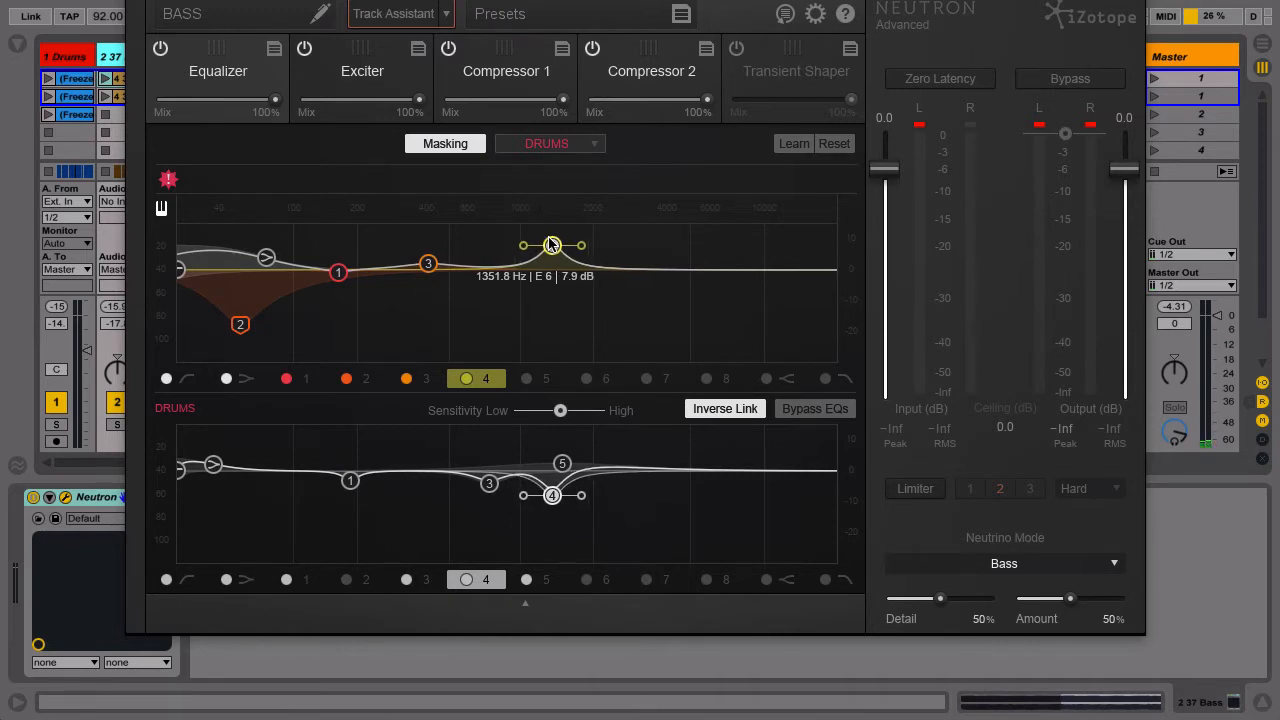
{"action": "left_click_drag", "start_coordinate": [541, 245], "coordinate": [512, 245]}
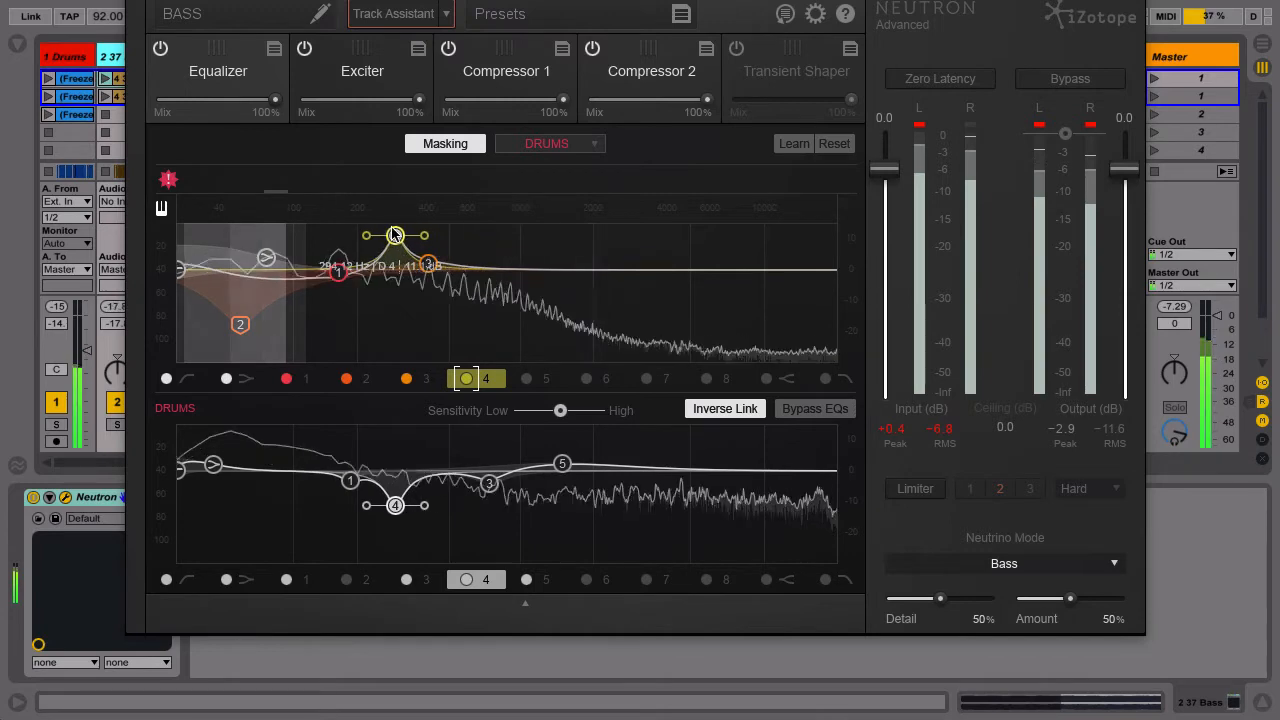
{"action": "left_click_drag", "start_coordinate": [338, 239], "coordinate": [306, 236]}
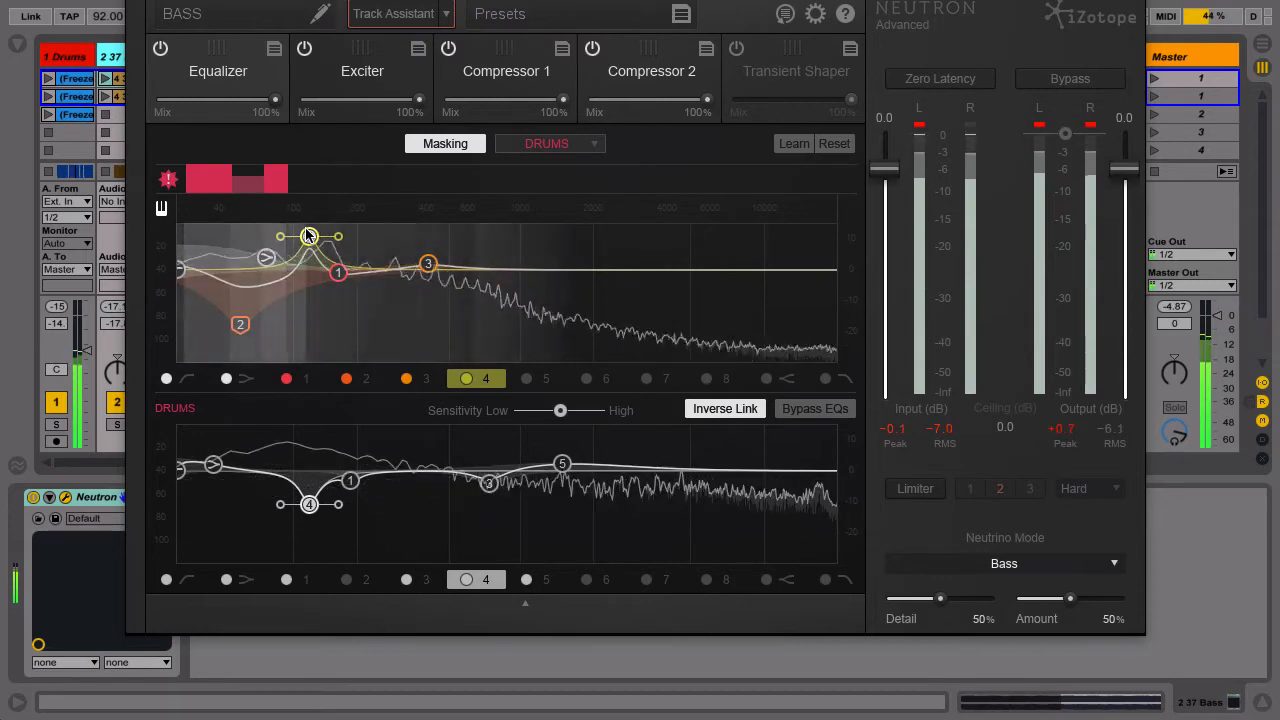
{"action": "left_click_drag", "start_coordinate": [309, 236], "coordinate": [375, 235]}
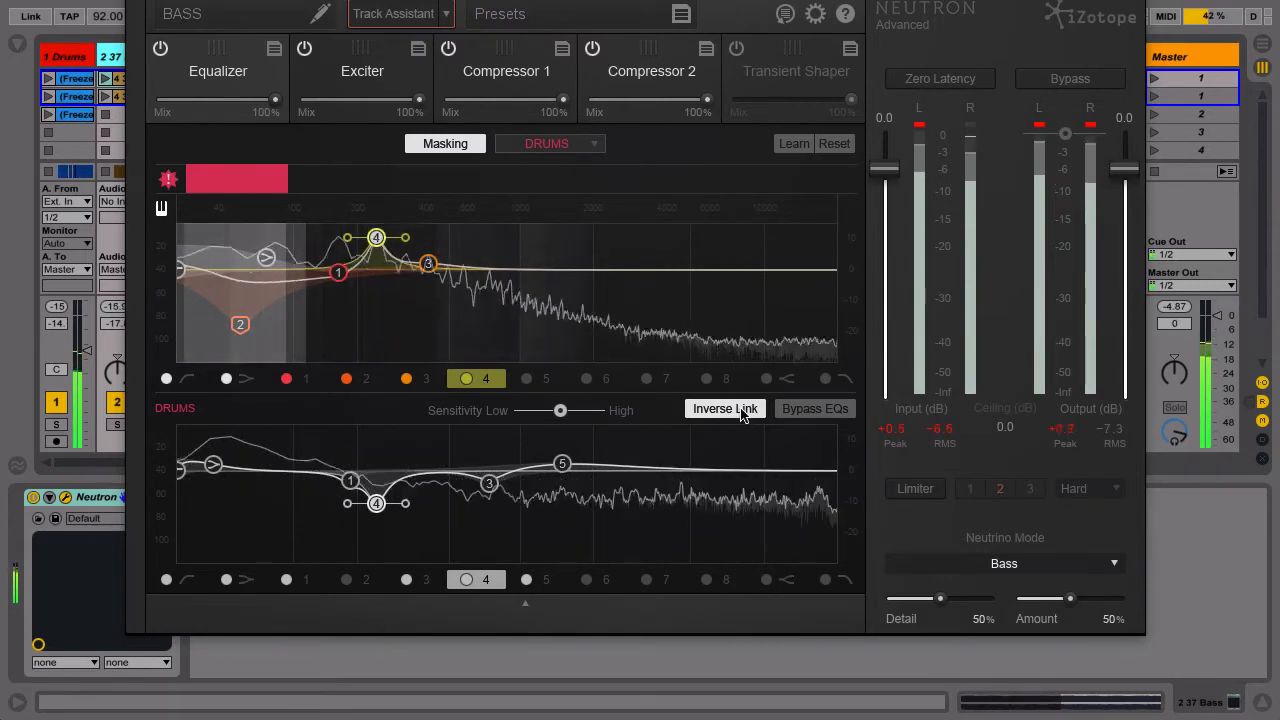
{"action": "left_click_drag", "start_coordinate": [378, 240], "coordinate": [395, 278]}
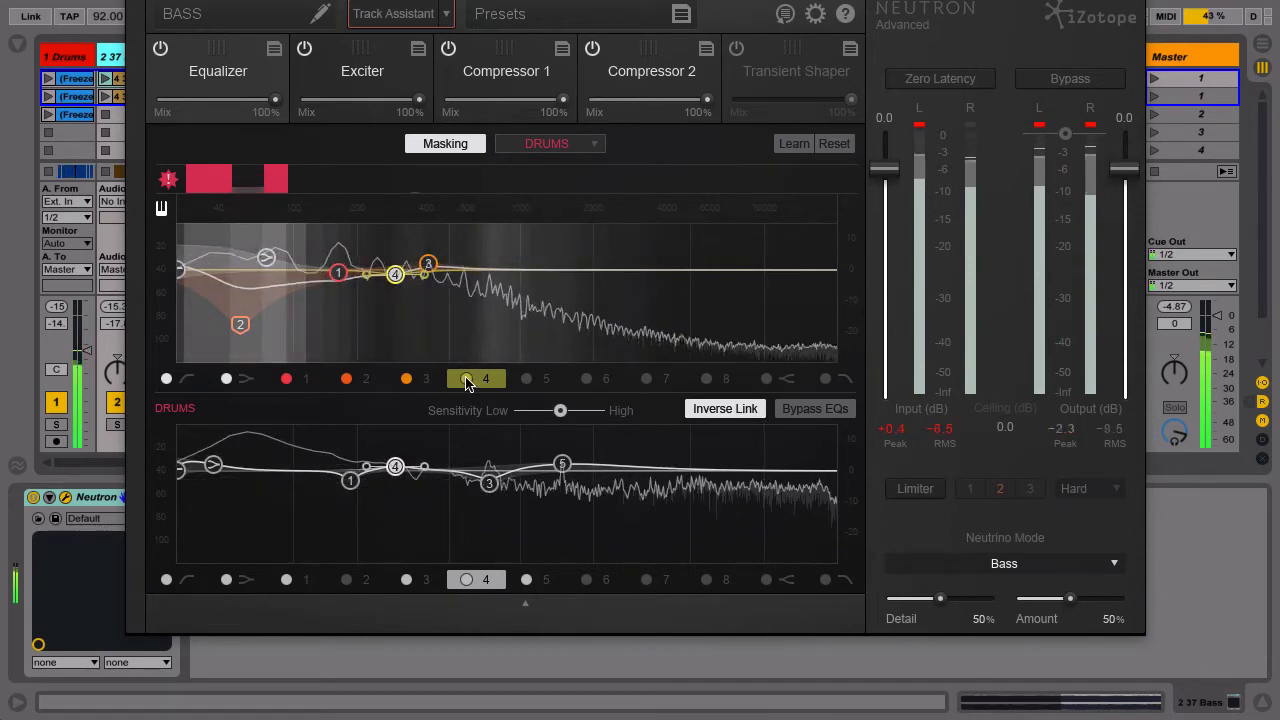
{"action": "left_click", "coordinate": [466, 379]}
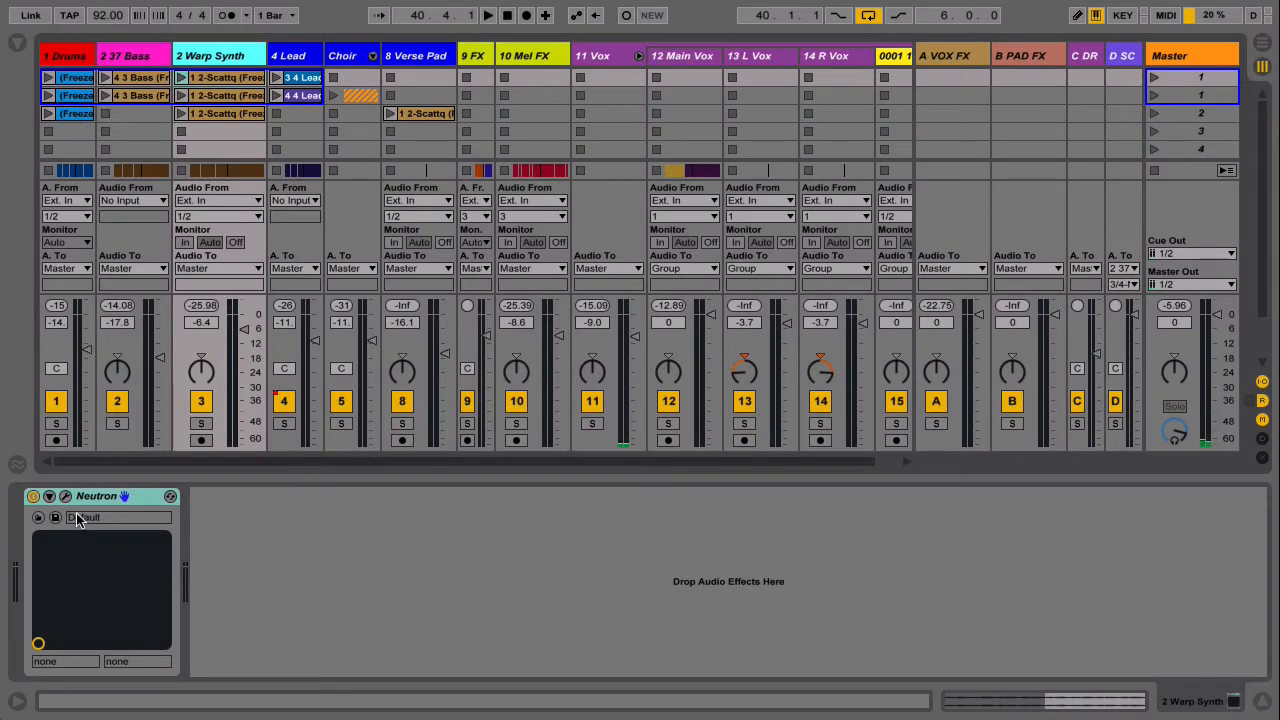
Step: Play the song with the 2 Warp Synth track soloed, dismissing the Preset Manager and keeping its Neutron window clear of the mixer
{"action": "key", "text": "space"}
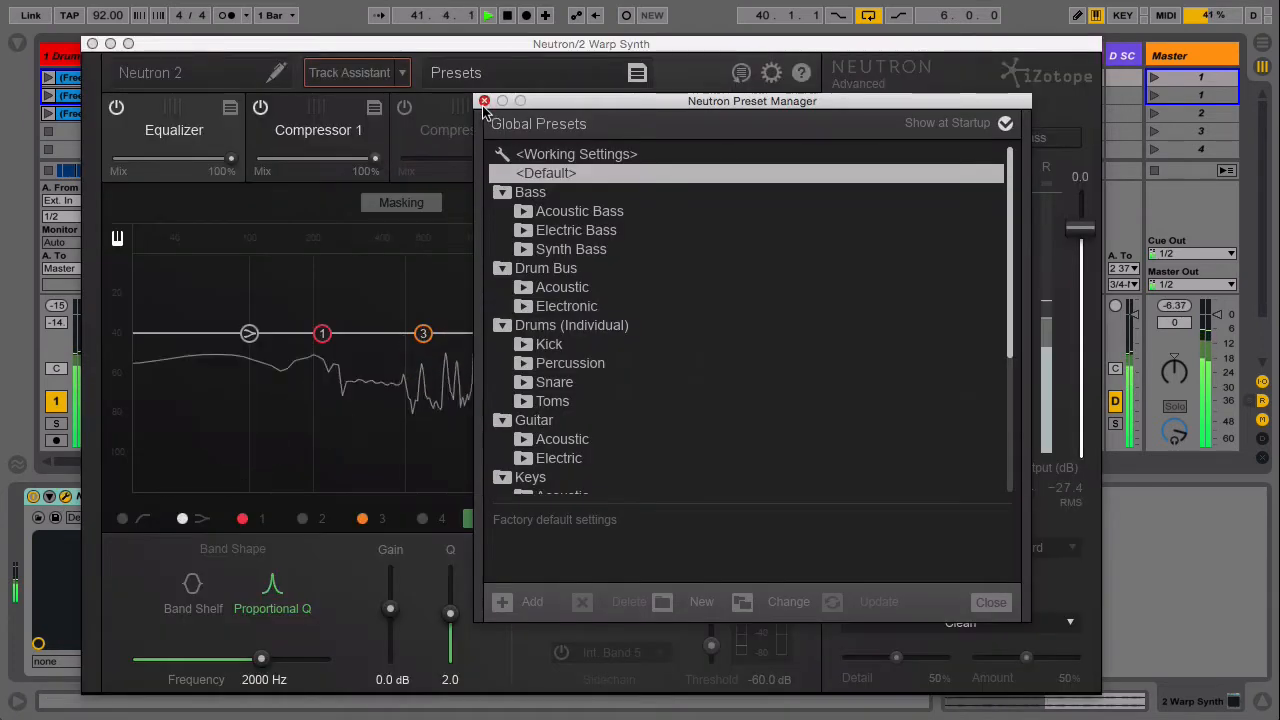
{"action": "left_click", "coordinate": [485, 101]}
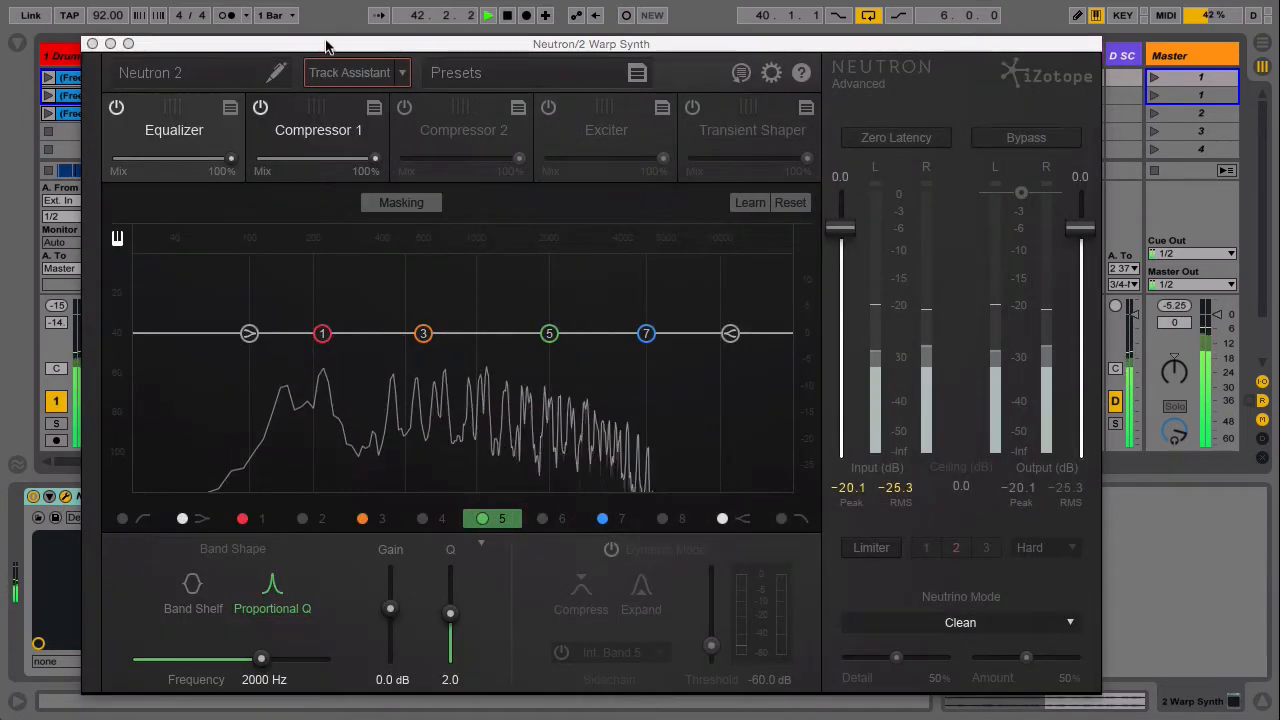
{"action": "left_click_drag", "start_coordinate": [514, 51], "coordinate": [786, 25]}
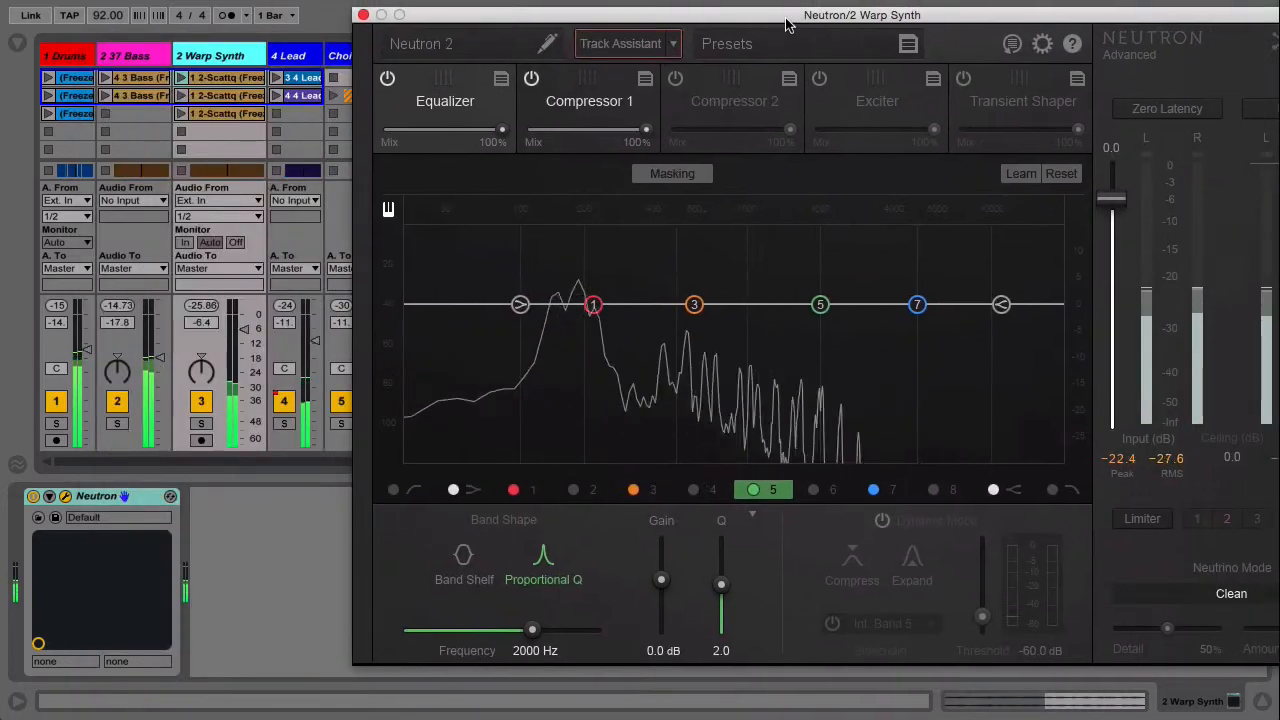
{"action": "left_click", "coordinate": [200, 424]}
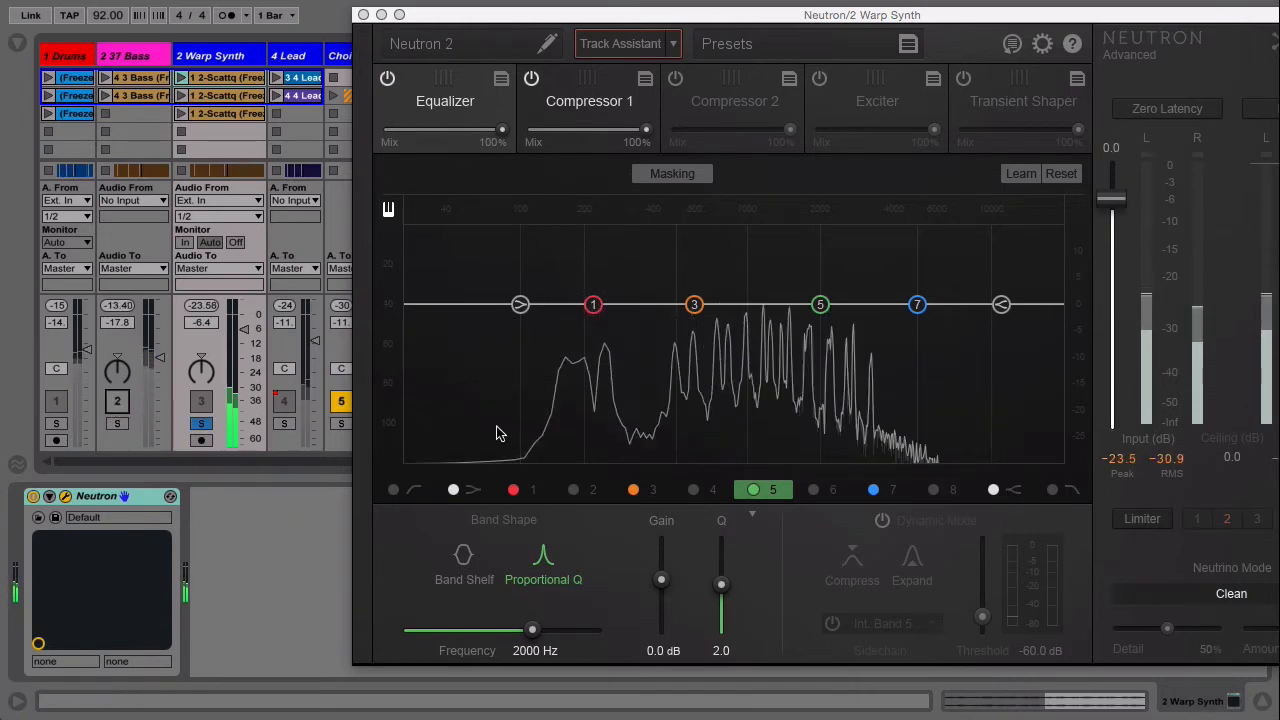
Step: Run Track Assistant on the 2 Warp Synth track in Aggressive mode with the Upfront Midrange preset
{"action": "left_click", "coordinate": [670, 46]}
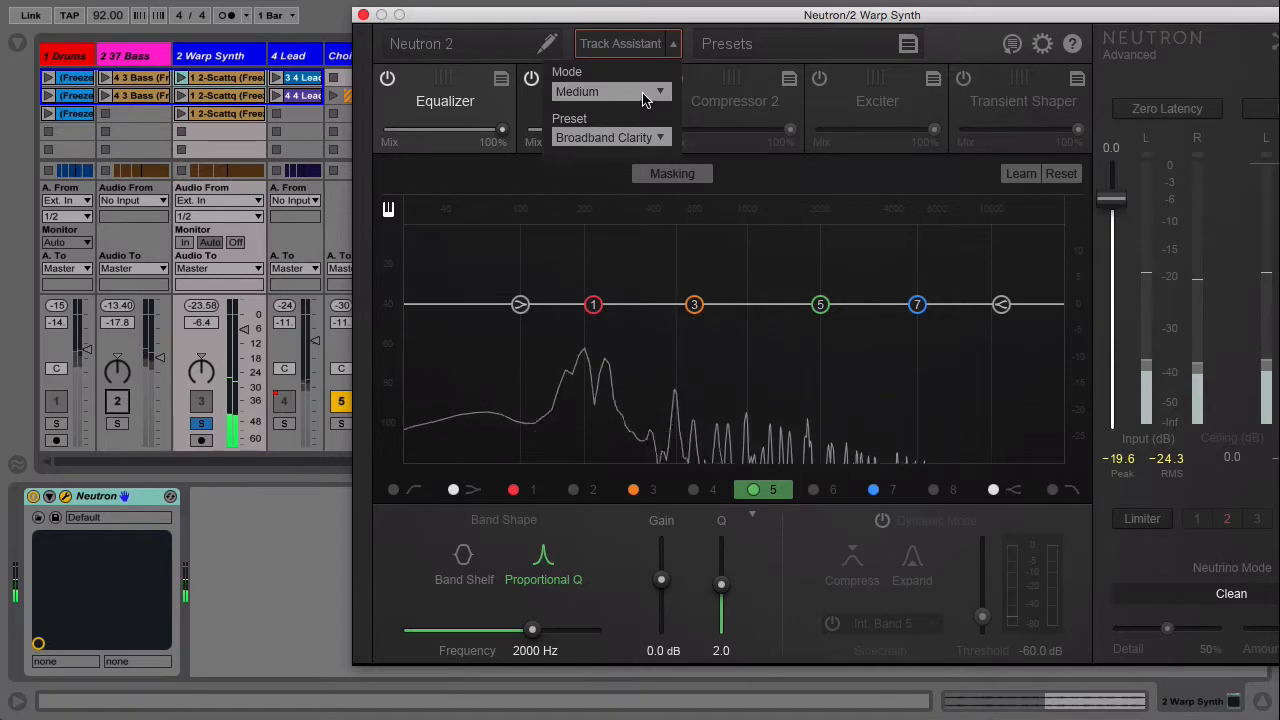
{"action": "left_click", "coordinate": [643, 97]}
{"action": "left_click", "coordinate": [634, 156]}
{"action": "left_click", "coordinate": [645, 140]}
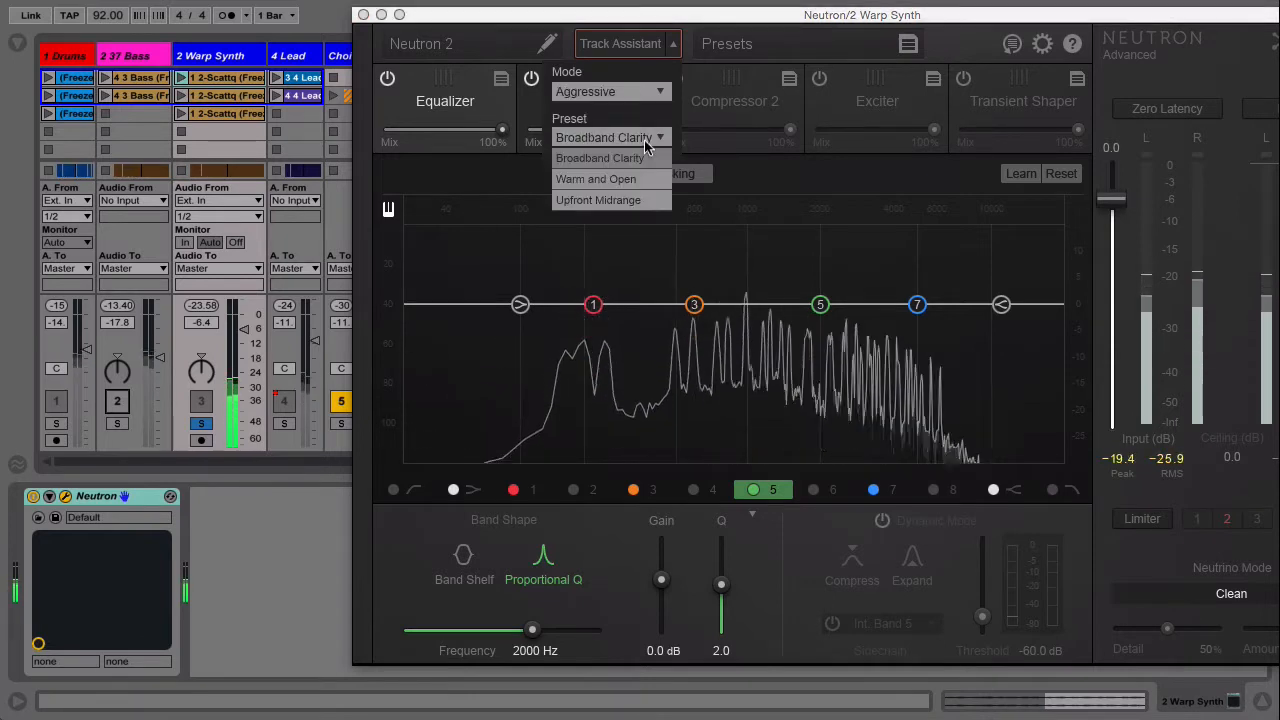
{"action": "left_click", "coordinate": [640, 200]}
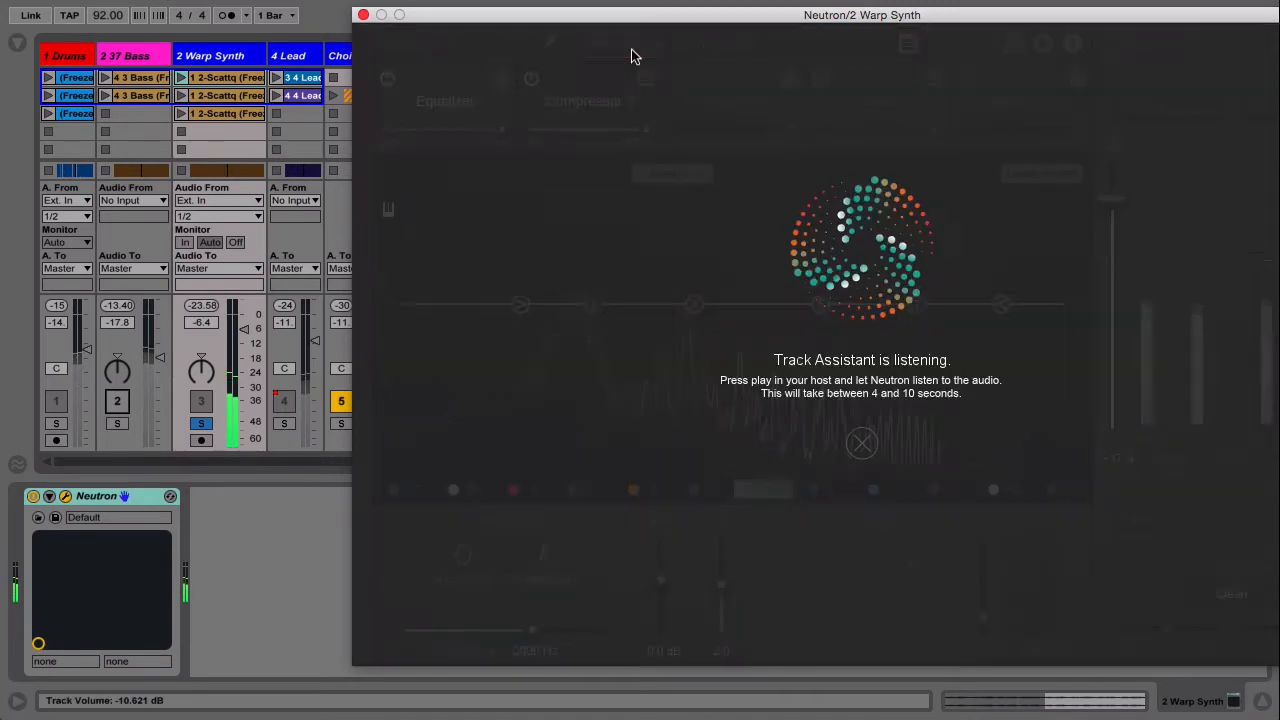
{"action": "left_click", "coordinate": [631, 49]}
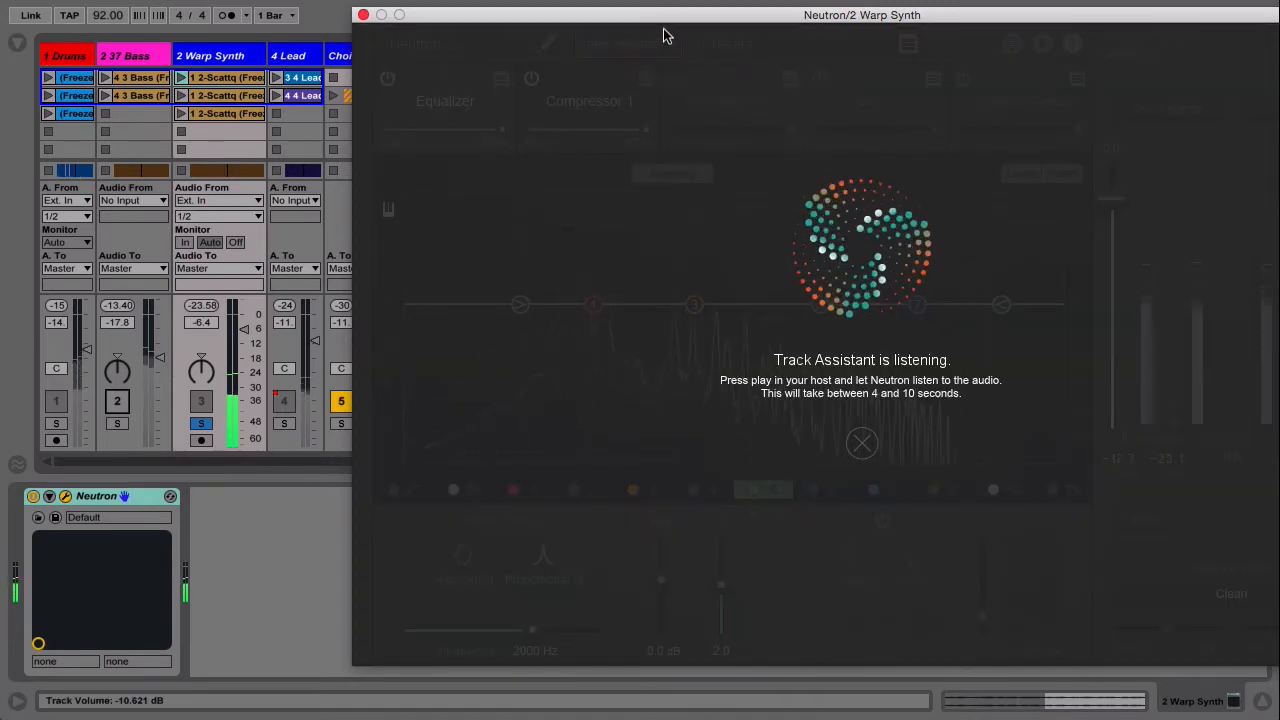
{"action": "left_click_drag", "start_coordinate": [680, 20], "coordinate": [536, 17]}
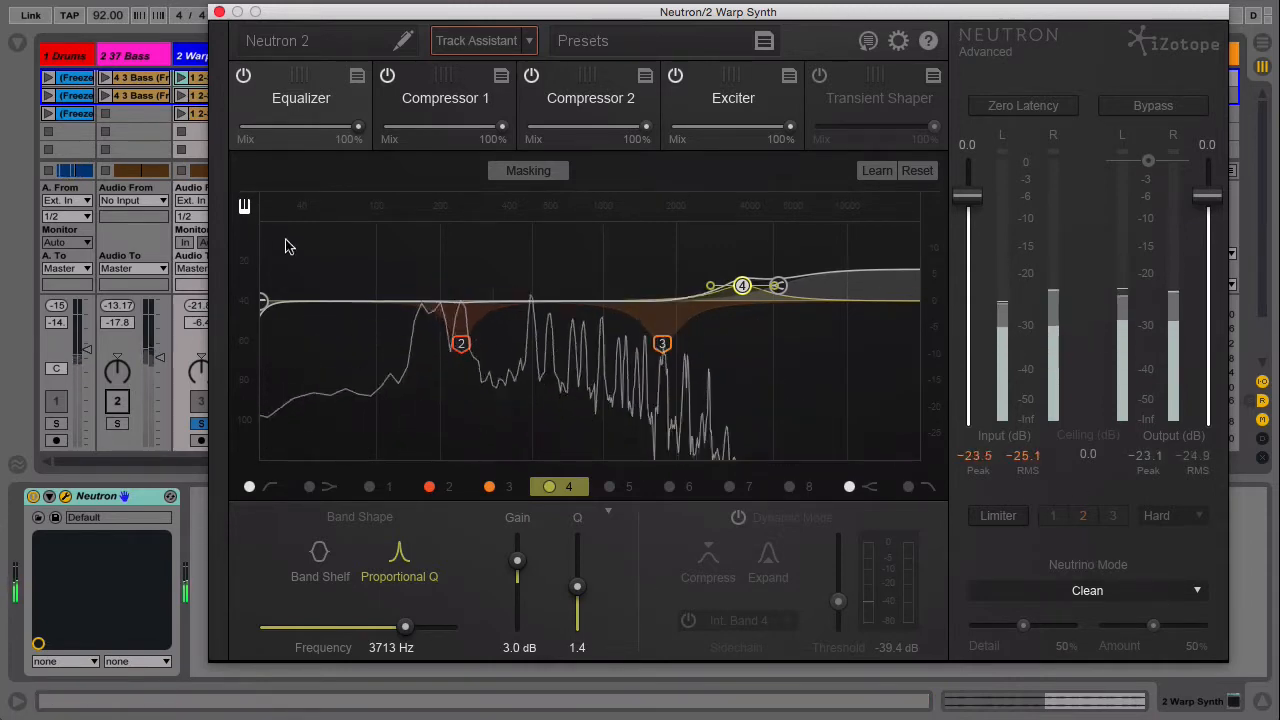
Step: Compare the Warp Synth's sound with Neutron bypassed and active
{"action": "left_click", "coordinate": [1057, 121]}
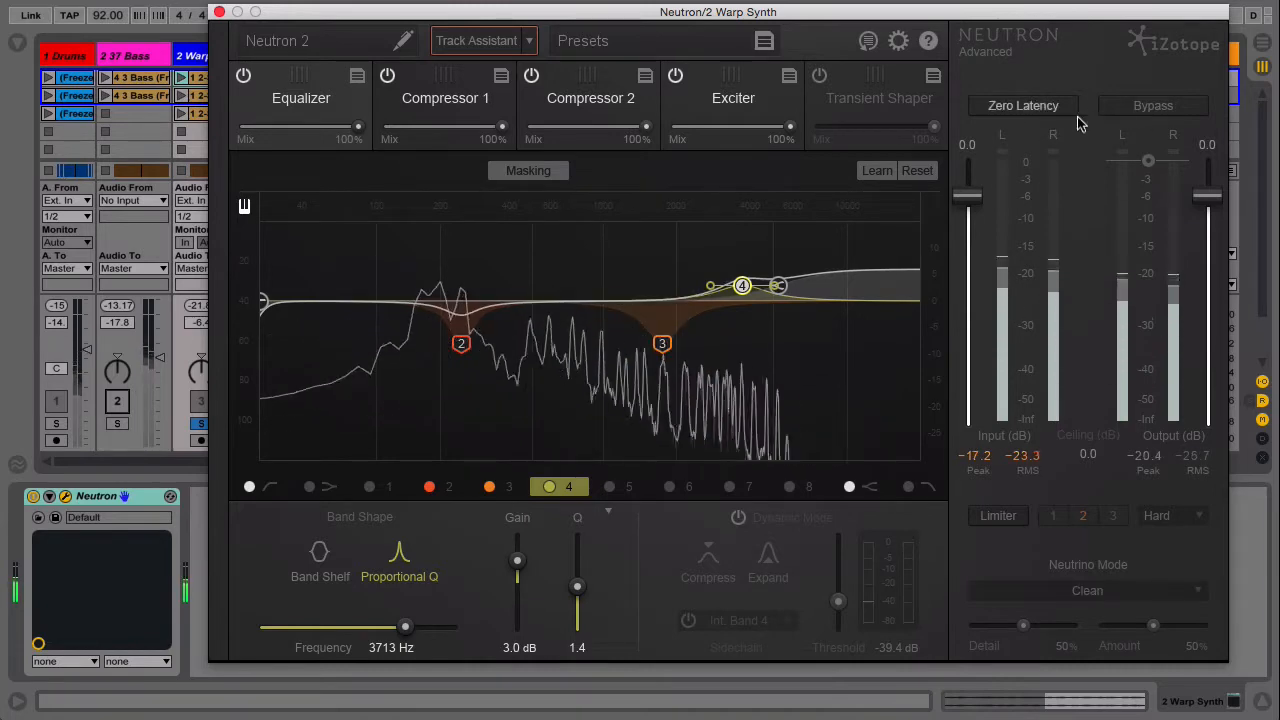
{"action": "left_click", "coordinate": [1170, 114]}
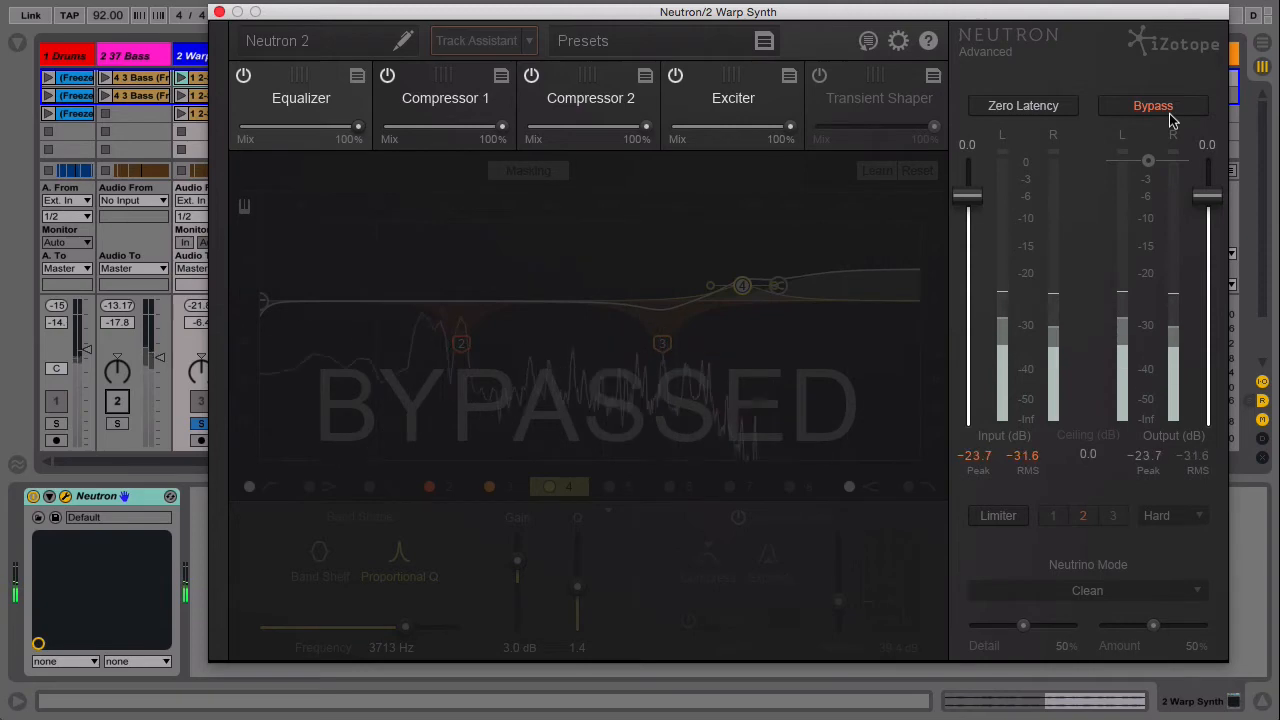
{"action": "left_click", "coordinate": [1170, 114]}
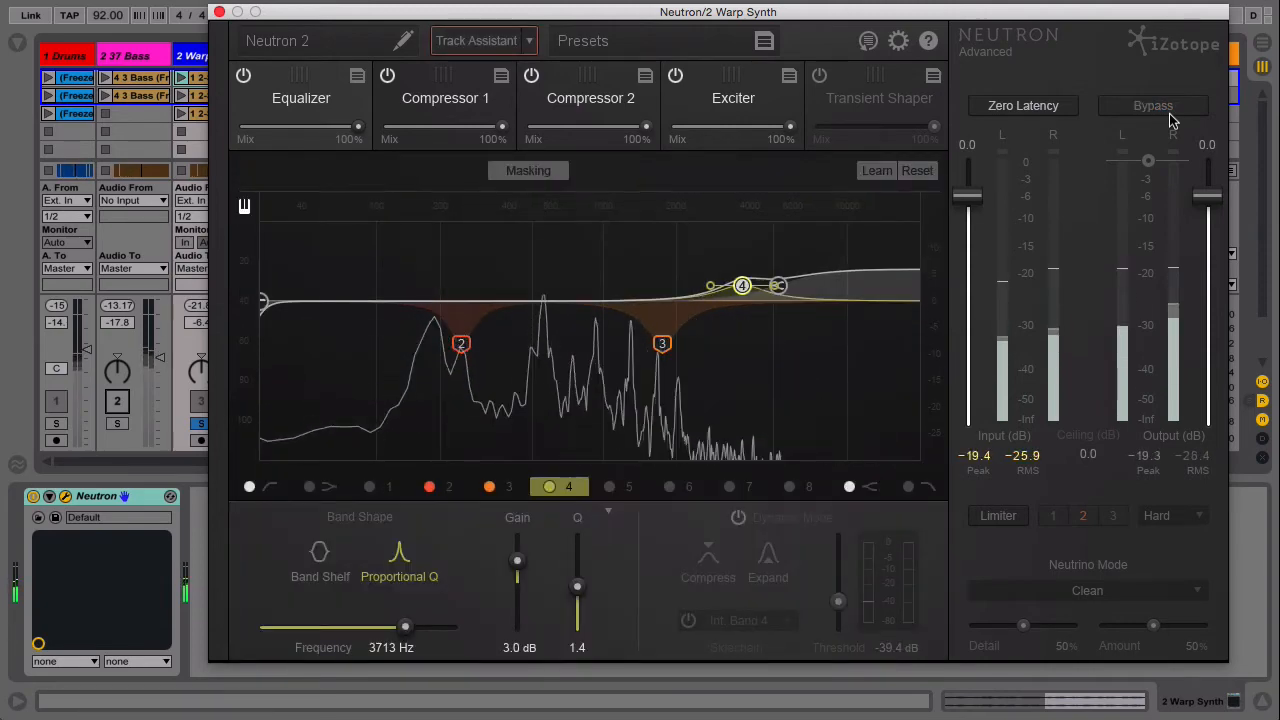
{"action": "left_click", "coordinate": [1028, 108]}
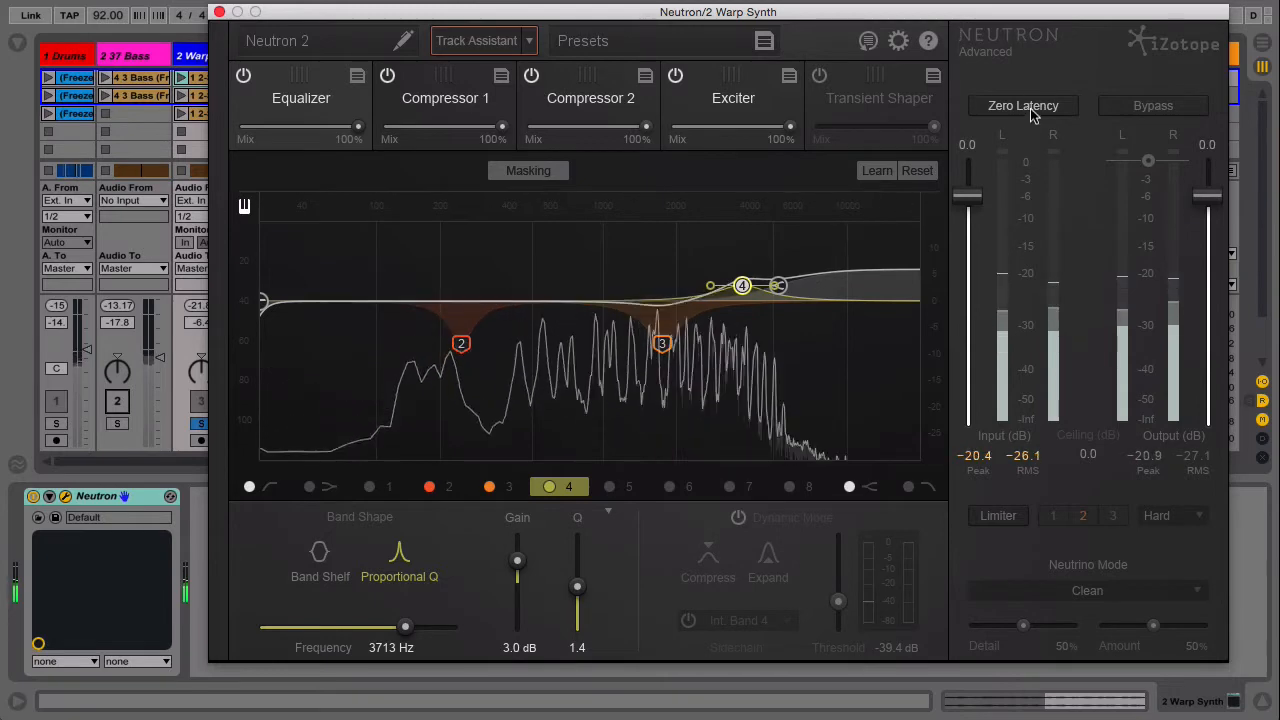
Step: Review the settings Track Assistant made in the Warp Synth's Compressor 1, Compressor 2 and Exciter modules
{"action": "left_click", "coordinate": [455, 117]}
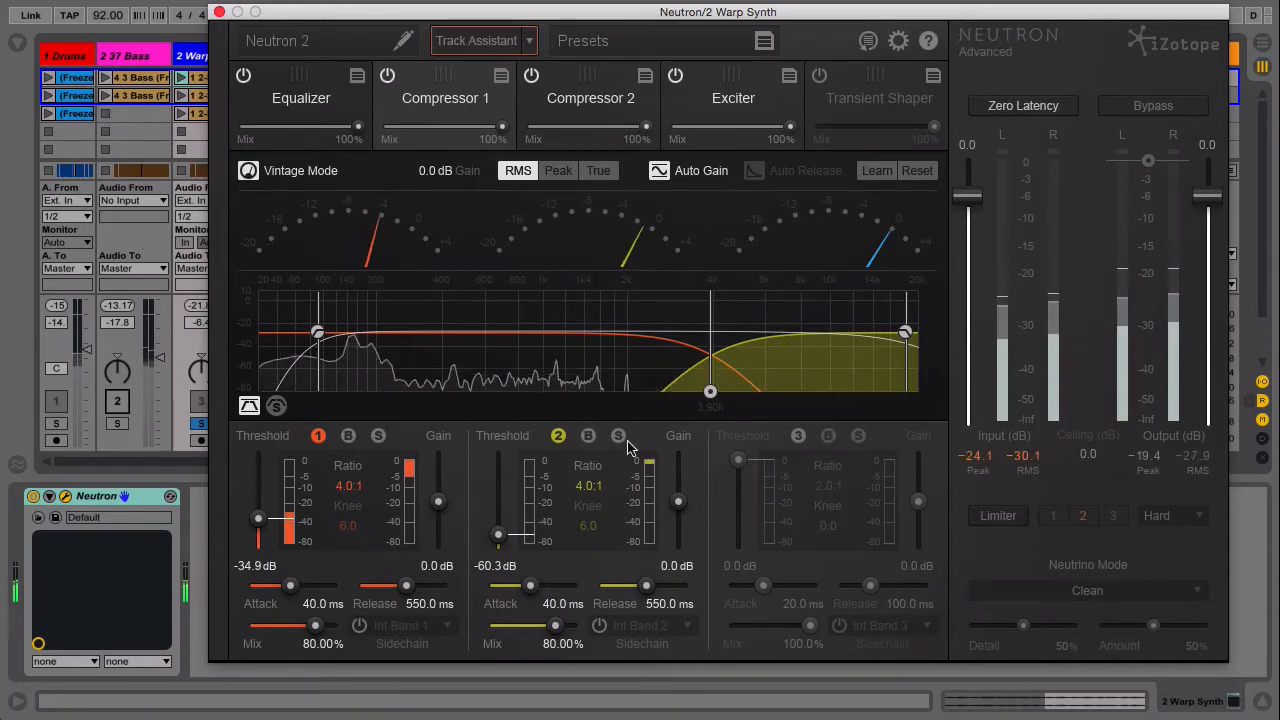
{"action": "left_click", "coordinate": [578, 110]}
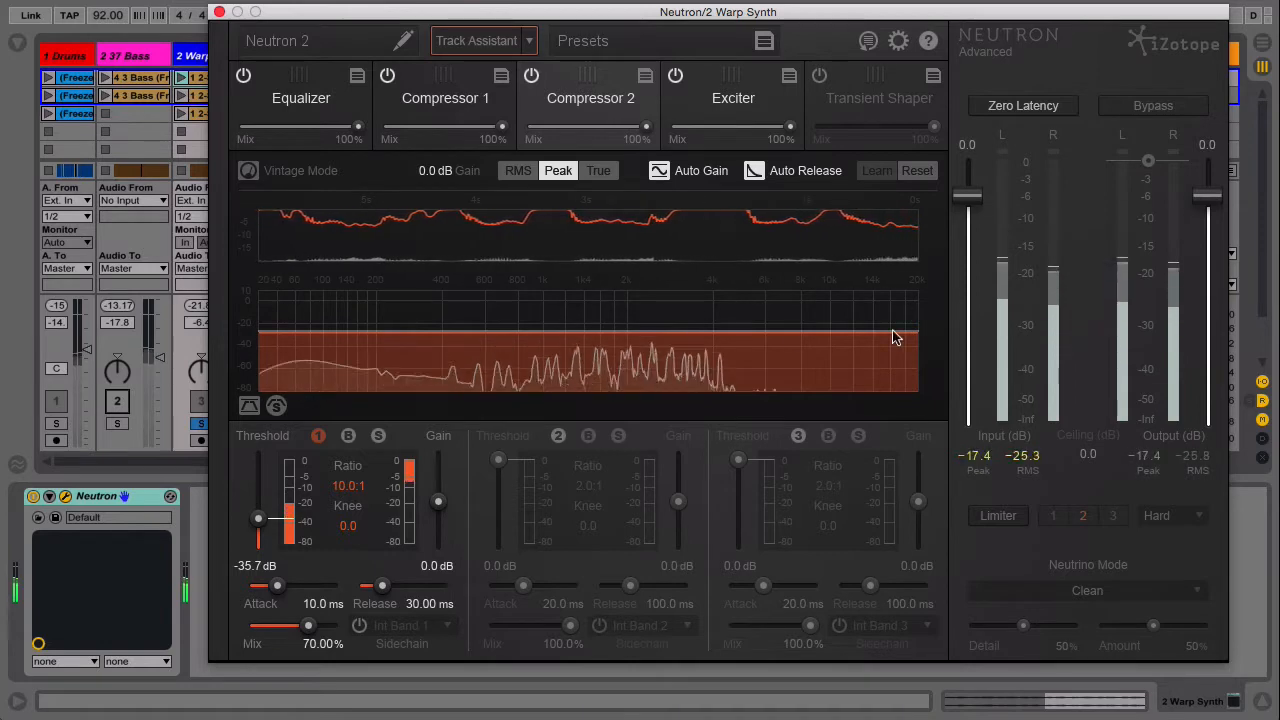
{"action": "left_click", "coordinate": [455, 118]}
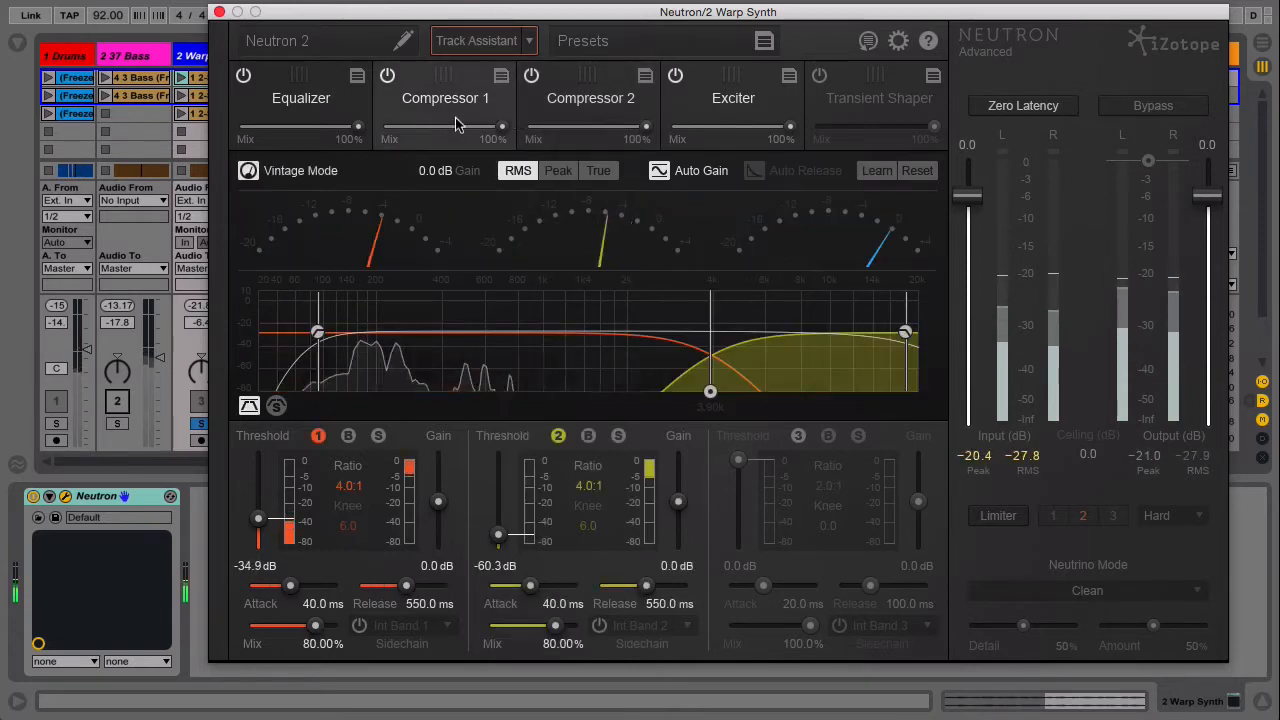
{"action": "left_click", "coordinate": [551, 118]}
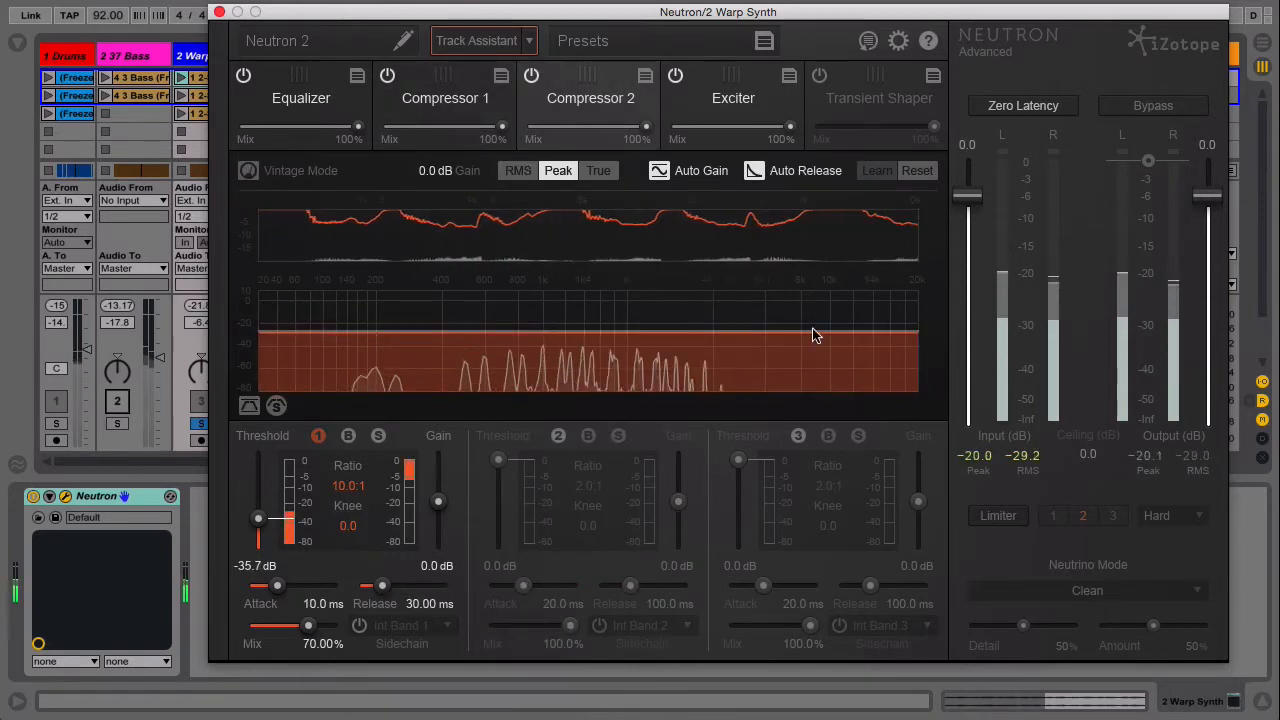
{"action": "left_click", "coordinate": [742, 110]}
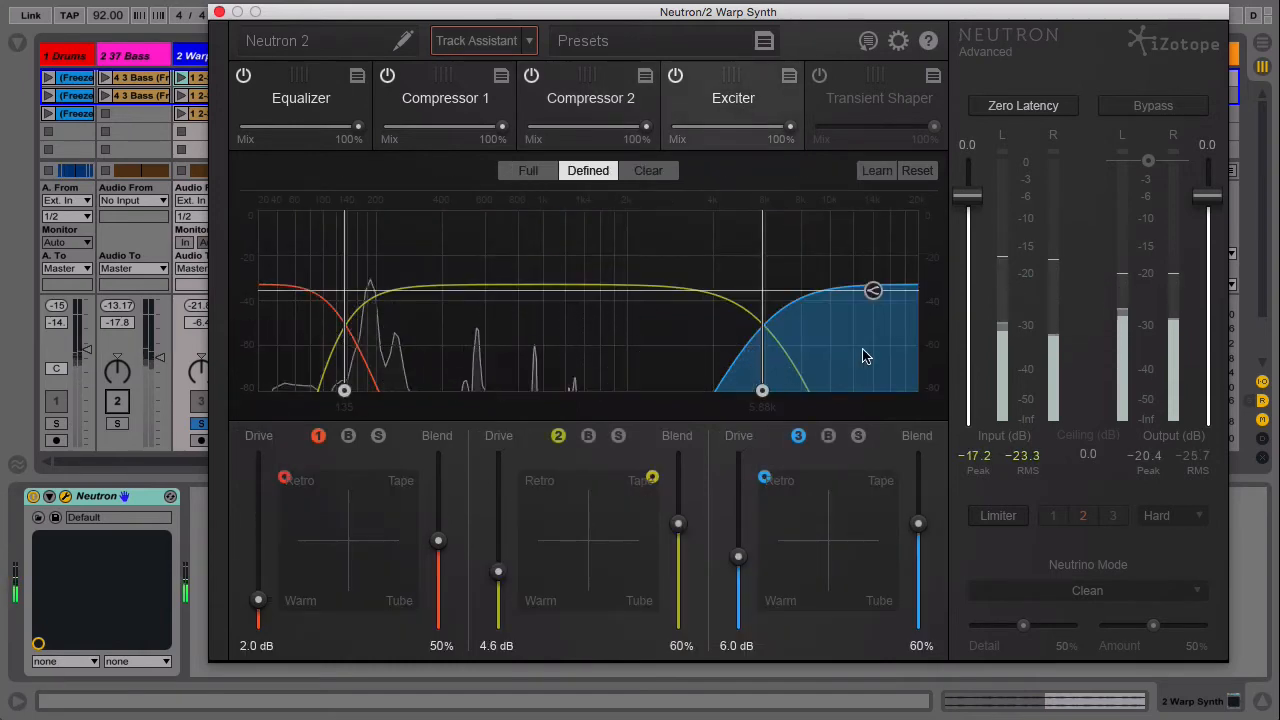
{"action": "left_click", "coordinate": [586, 329]}
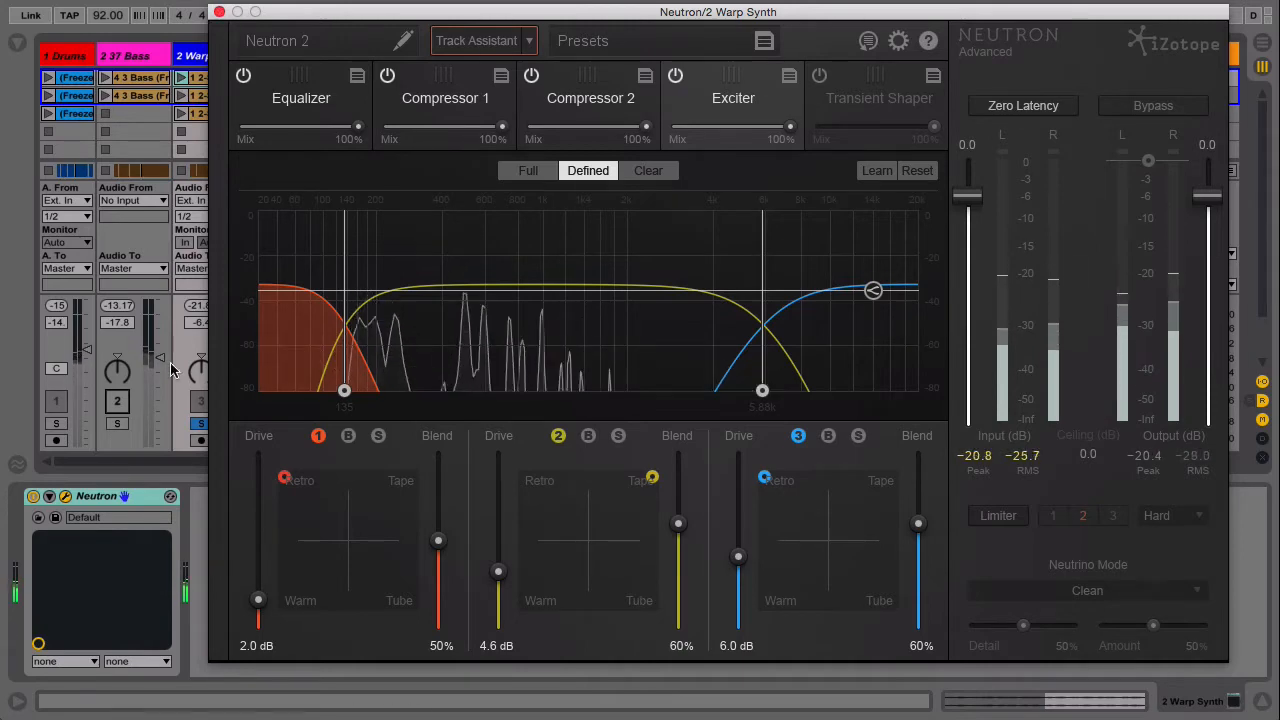
Step: Bring the Warp Synth back into the full mix with the 2 37 Bass track reactivated, and close its Neutron window
{"action": "left_click", "coordinate": [199, 424]}
{"action": "left_click", "coordinate": [123, 403]}
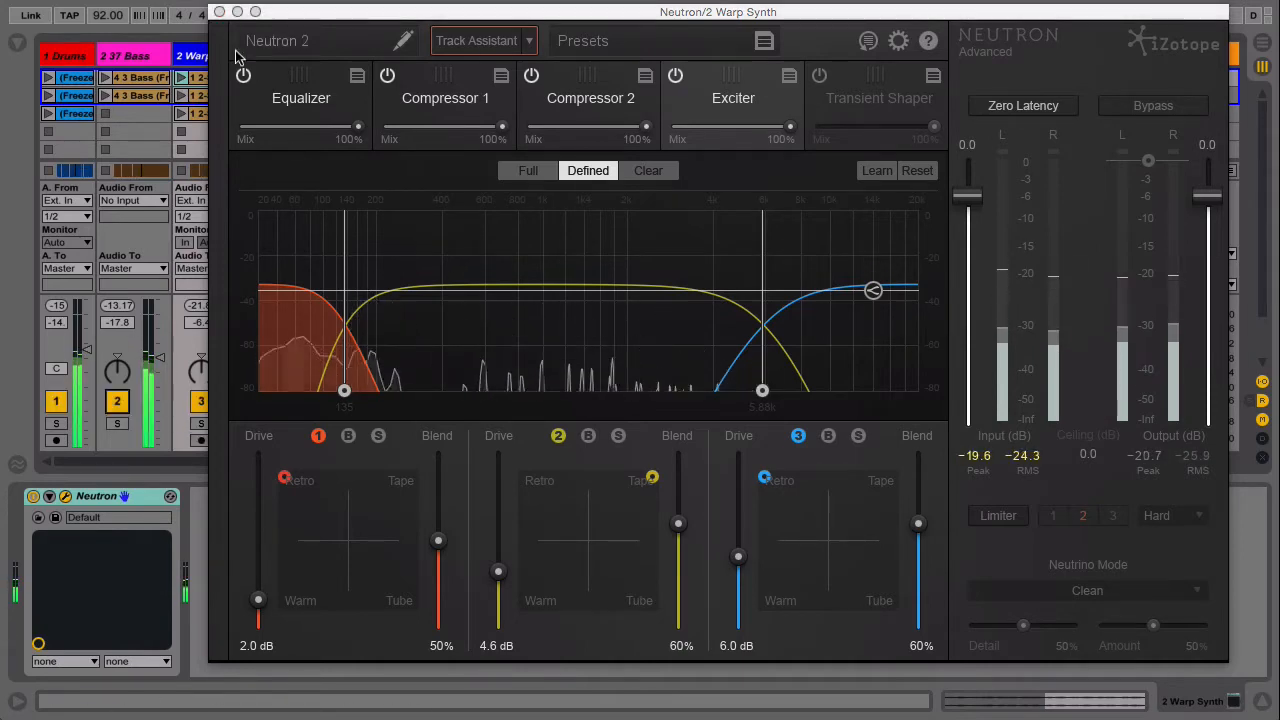
{"action": "left_click", "coordinate": [219, 12]}
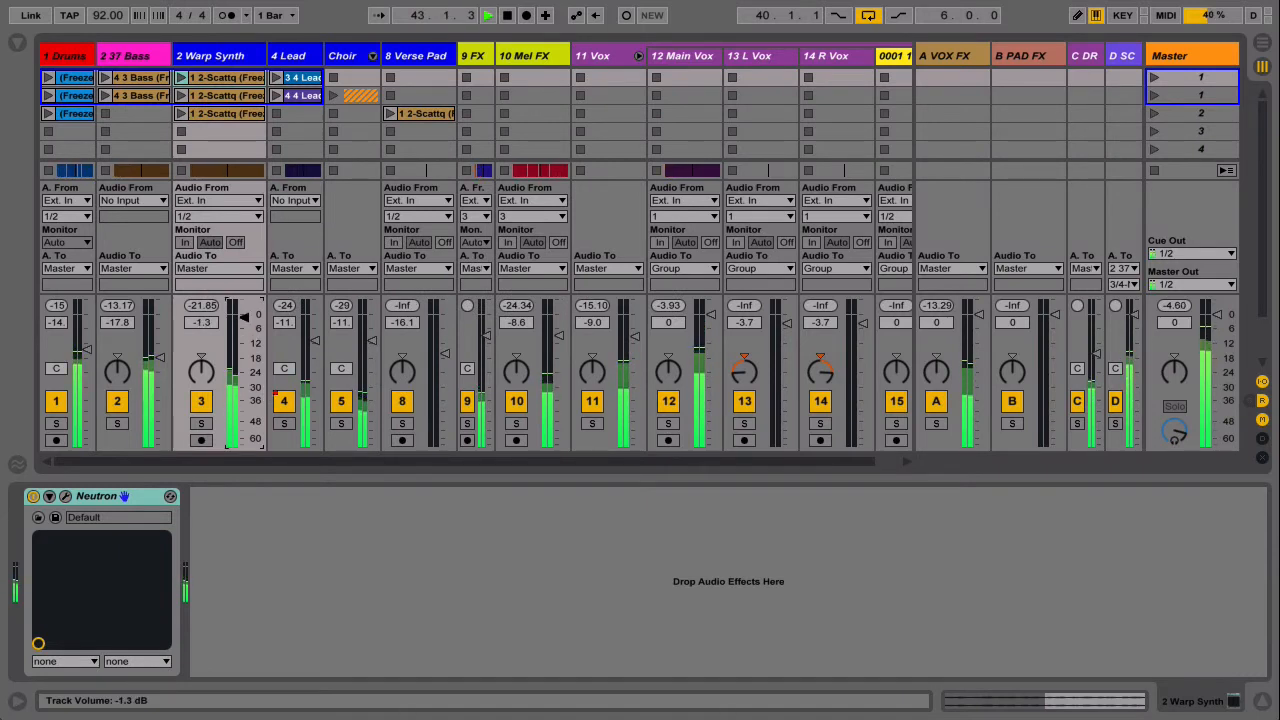
Step: Open Neutron on the 4 Lead track and set its Track Assistant to Aggressive mode with the Upfront Midrange preset
{"action": "left_click", "coordinate": [288, 58]}
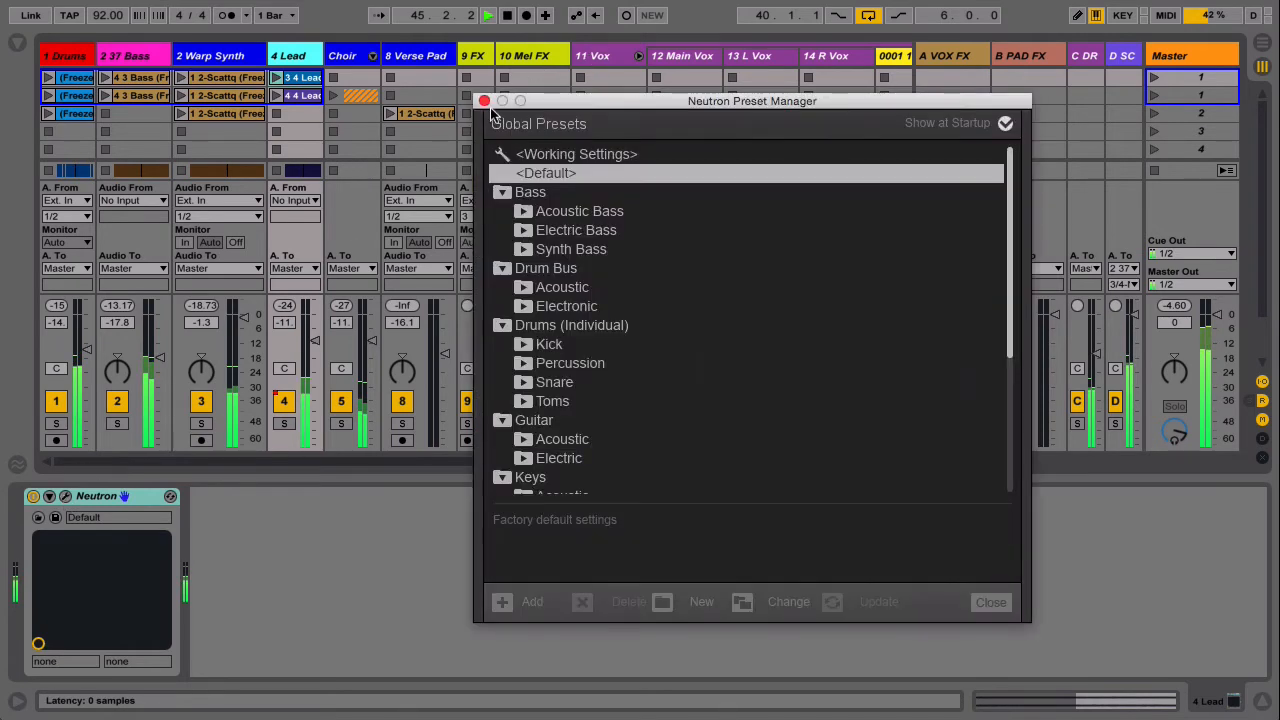
{"action": "left_click", "coordinate": [484, 101]}
{"action": "left_click", "coordinate": [418, 100]}
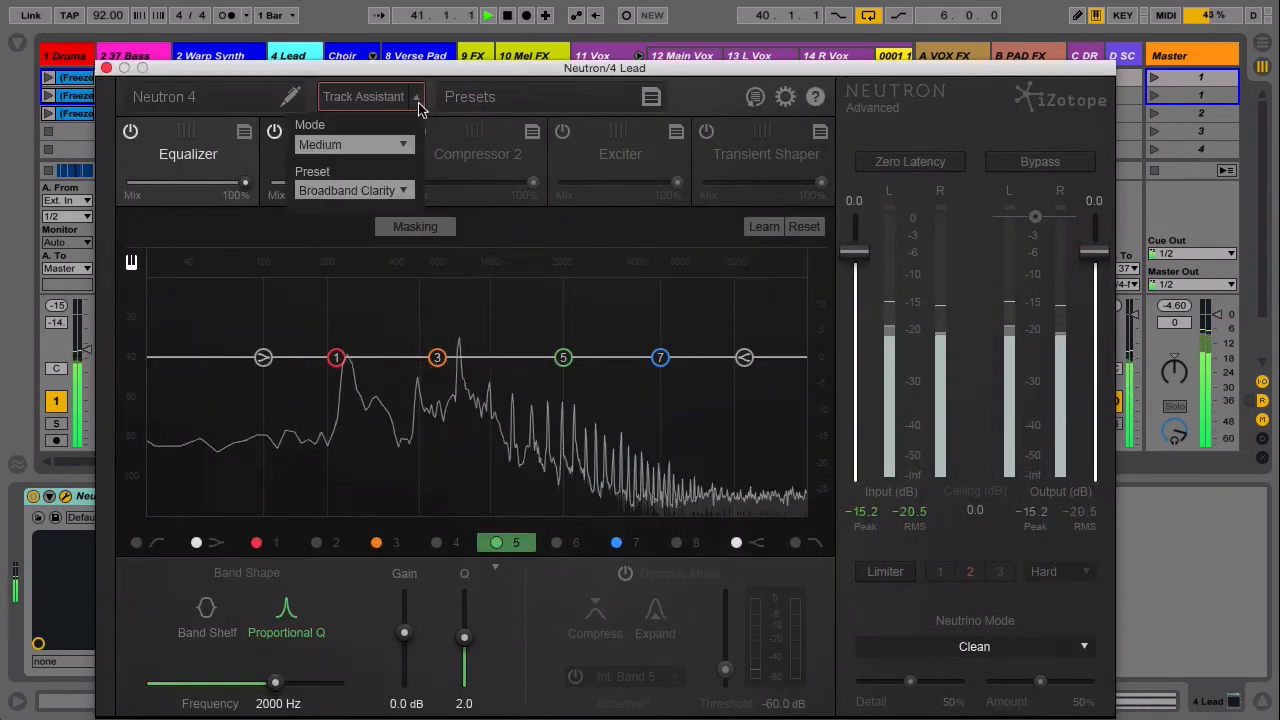
{"action": "left_click", "coordinate": [390, 147]}
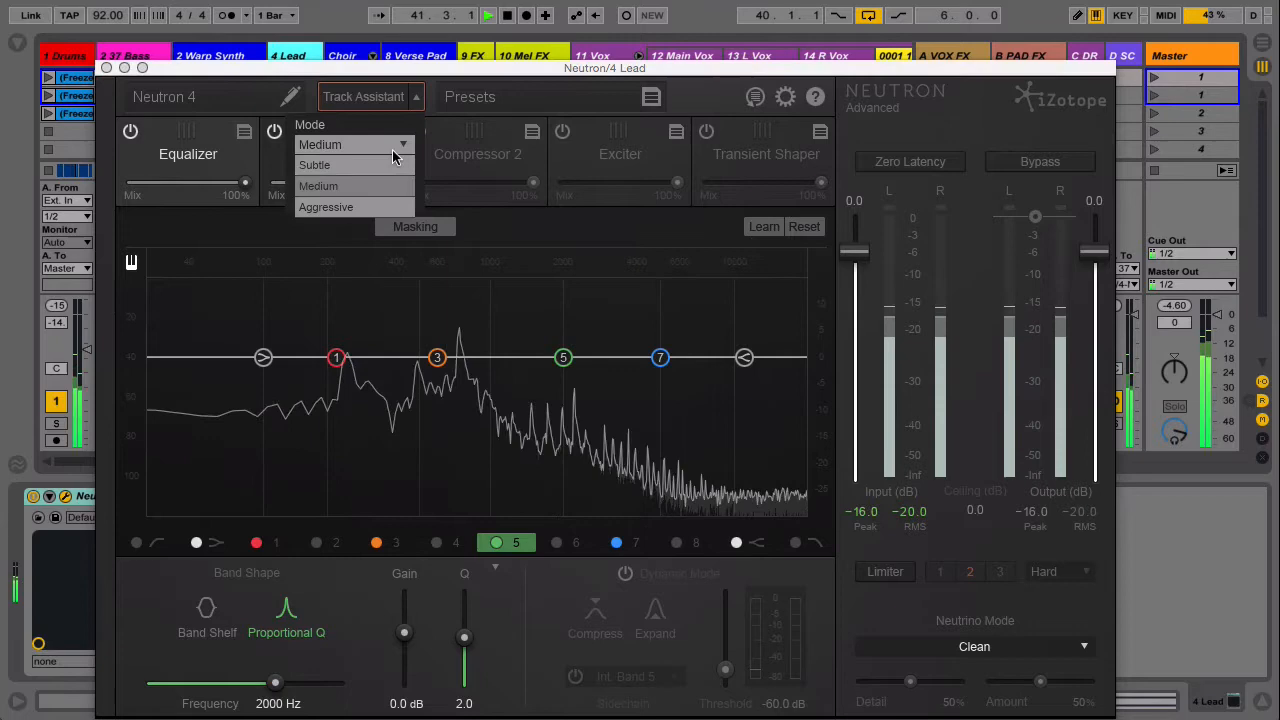
{"action": "left_click", "coordinate": [376, 208]}
{"action": "left_click", "coordinate": [360, 190]}
{"action": "left_click", "coordinate": [365, 251]}
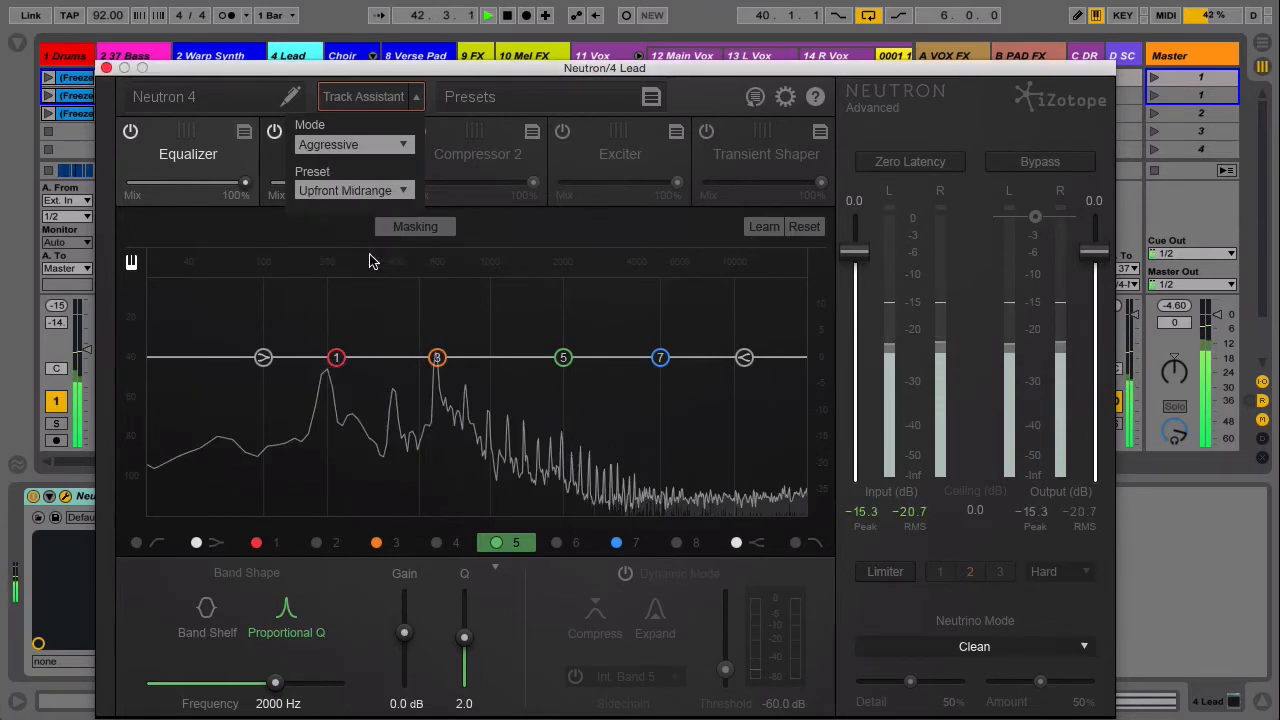
Step: Run Track Assistant on the 4 Lead track with the track soloed and the 2 37 Bass track deactivated
{"action": "left_click", "coordinate": [367, 97]}
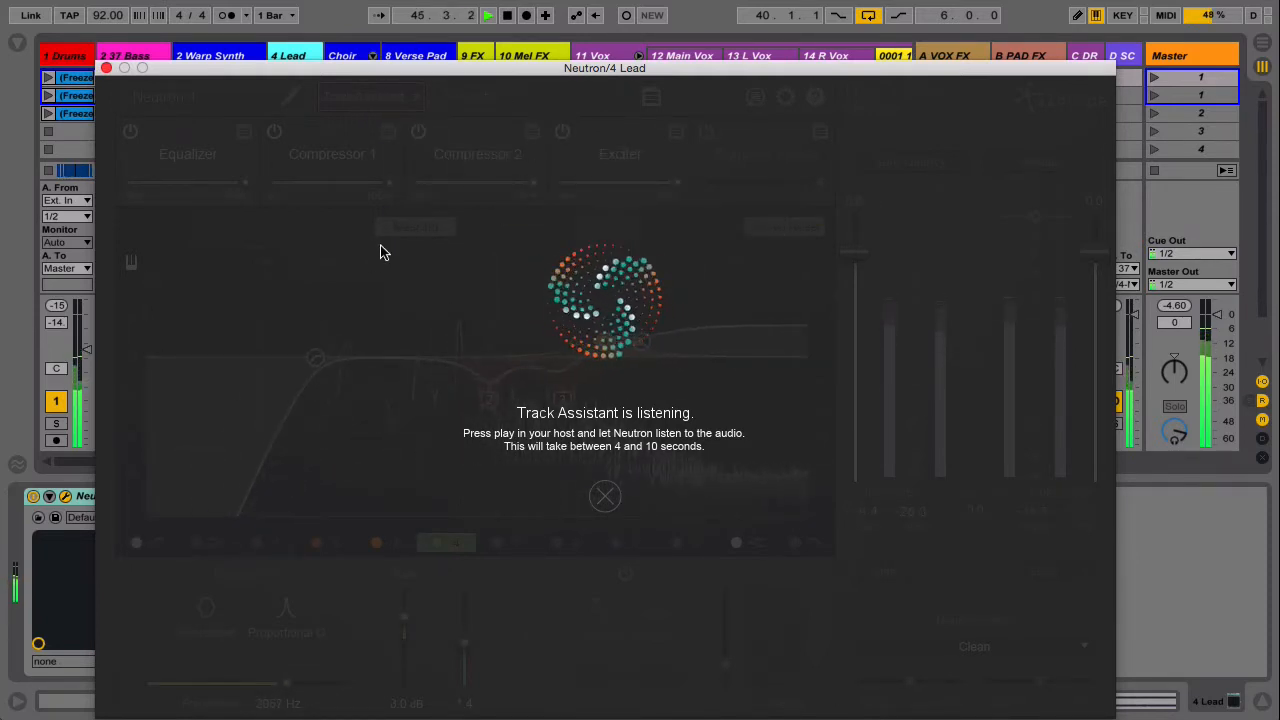
{"action": "left_click_drag", "start_coordinate": [224, 77], "coordinate": [549, 79]}
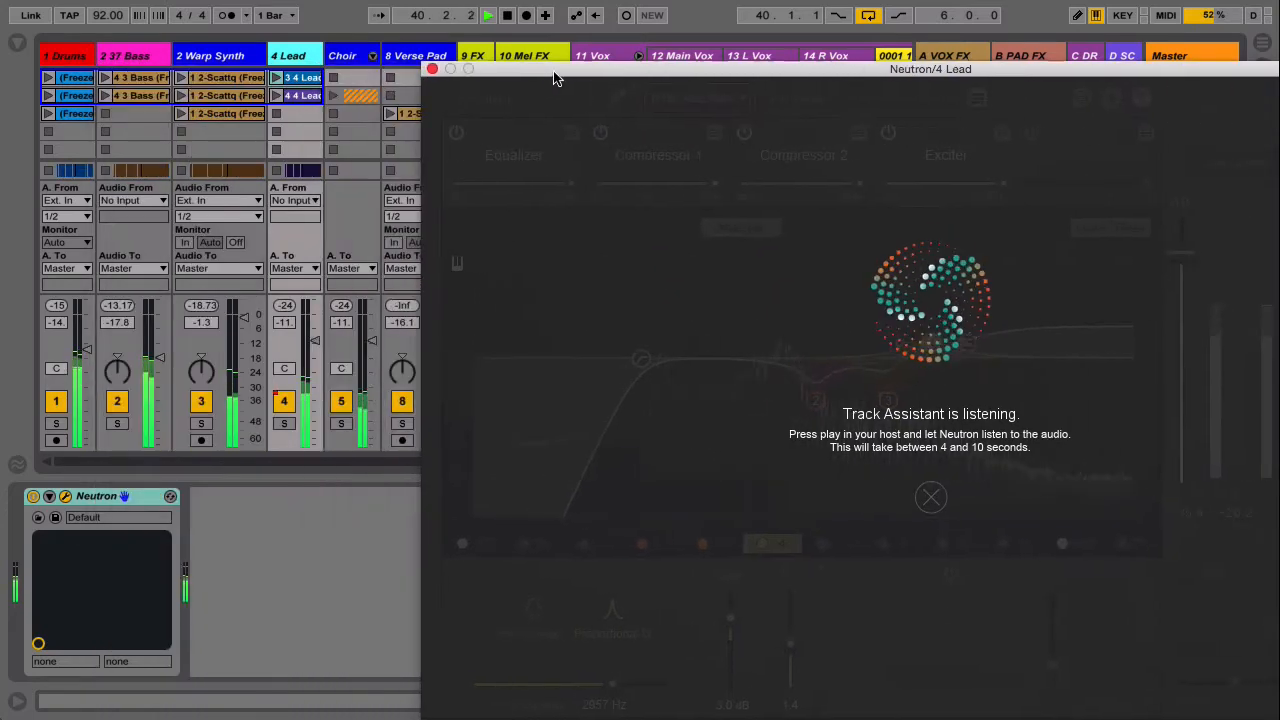
{"action": "left_click", "coordinate": [284, 425]}
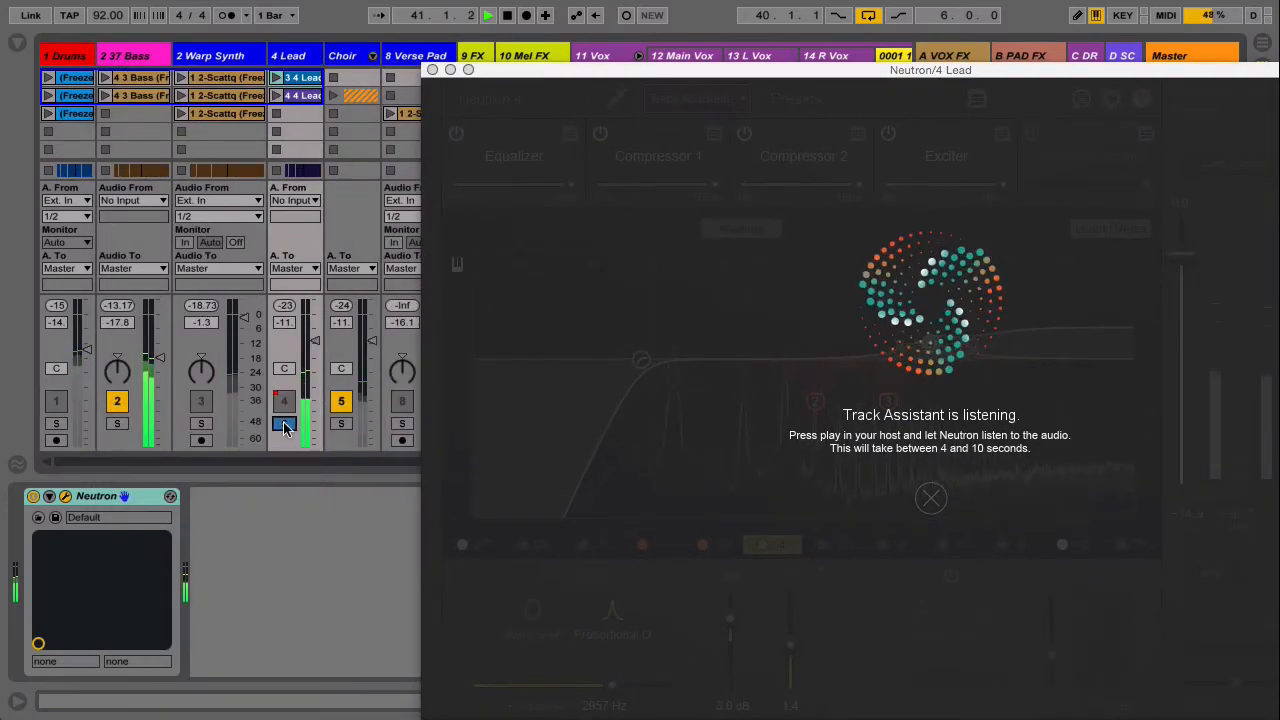
{"action": "left_click", "coordinate": [121, 407]}
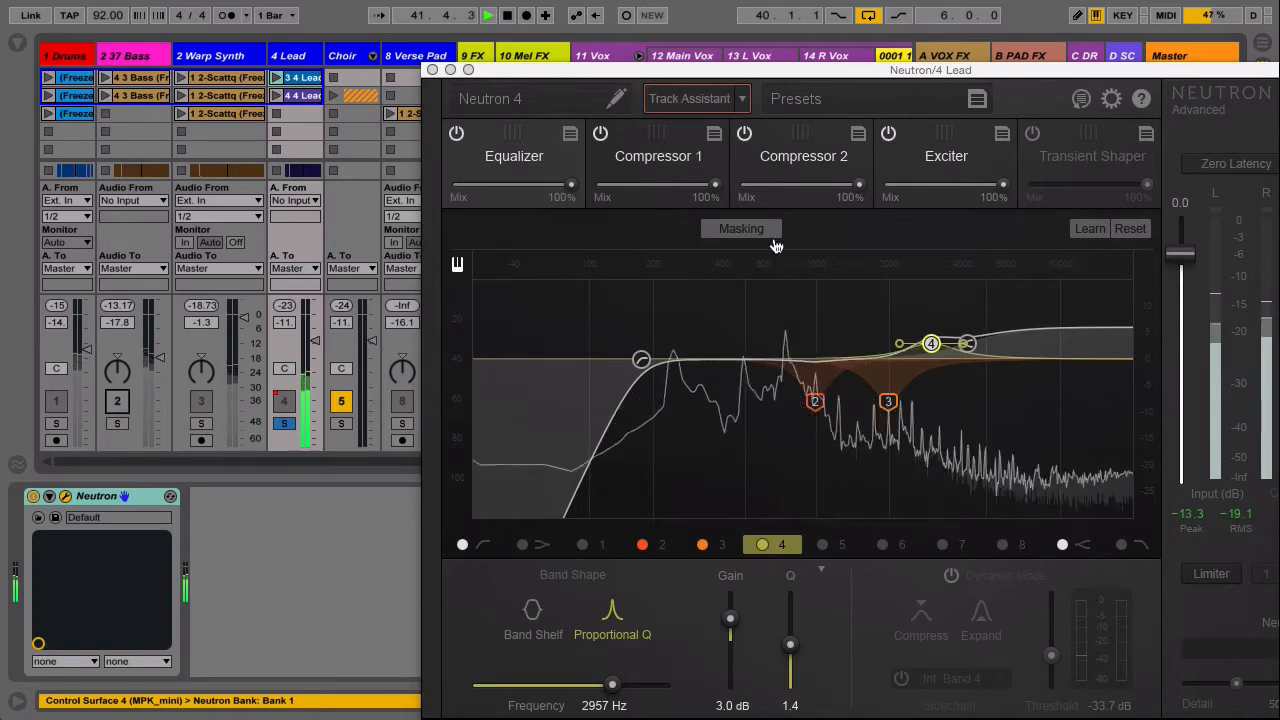
Step: Unsolo the 4 Lead track and raise its volume to -6.2 dB in the mix
{"action": "left_click", "coordinate": [724, 73]}
{"action": "left_click_drag", "start_coordinate": [724, 78], "coordinate": [626, 13]}
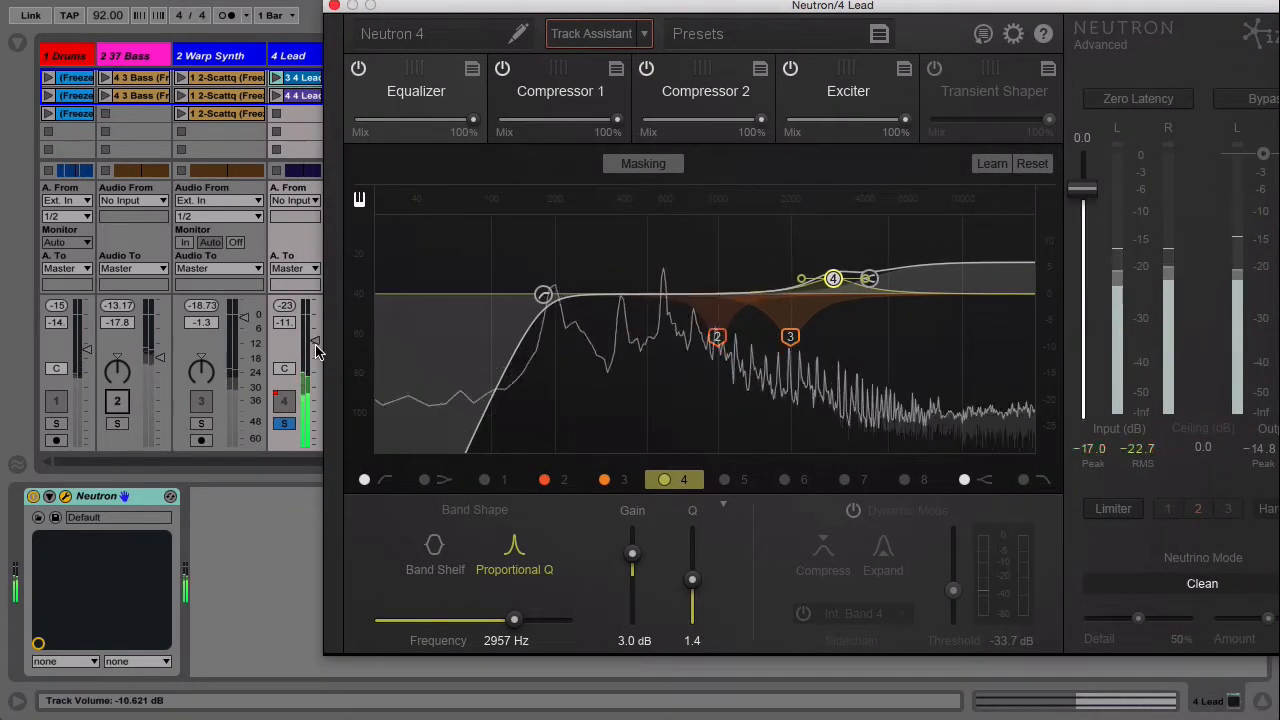
{"action": "left_click", "coordinate": [284, 428]}
{"action": "left_click", "coordinate": [284, 425]}
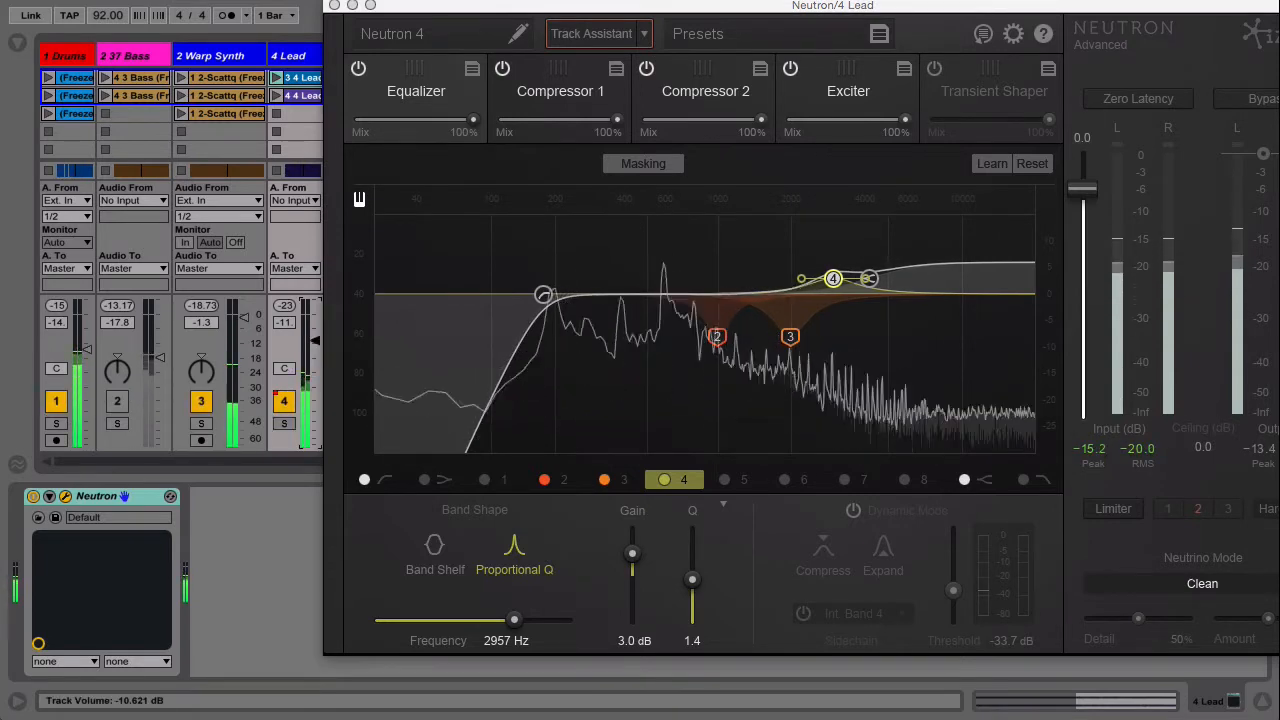
{"action": "left_click_drag", "start_coordinate": [315, 342], "coordinate": [315, 329]}
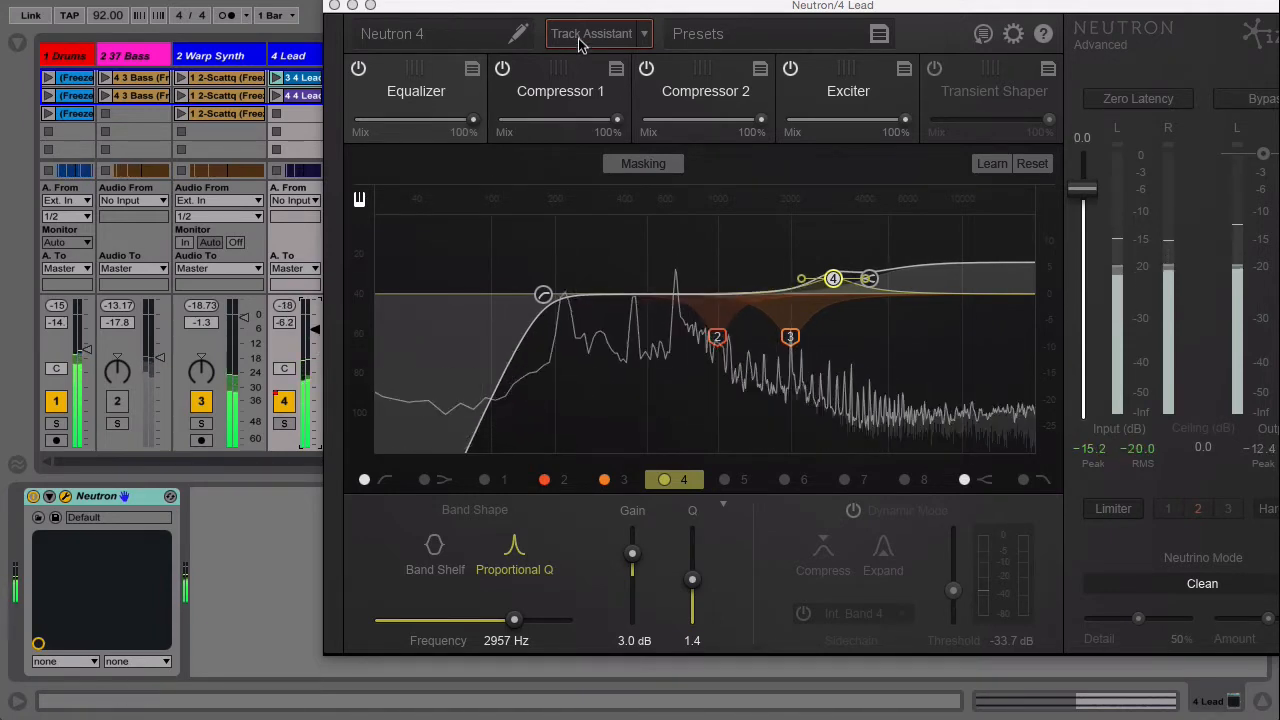
Step: Review the settings Track Assistant made in the 4 Lead track's Compressor 1, Compressor 2 and Exciter modules
{"action": "left_click_drag", "start_coordinate": [597, 22], "coordinate": [376, 33]}
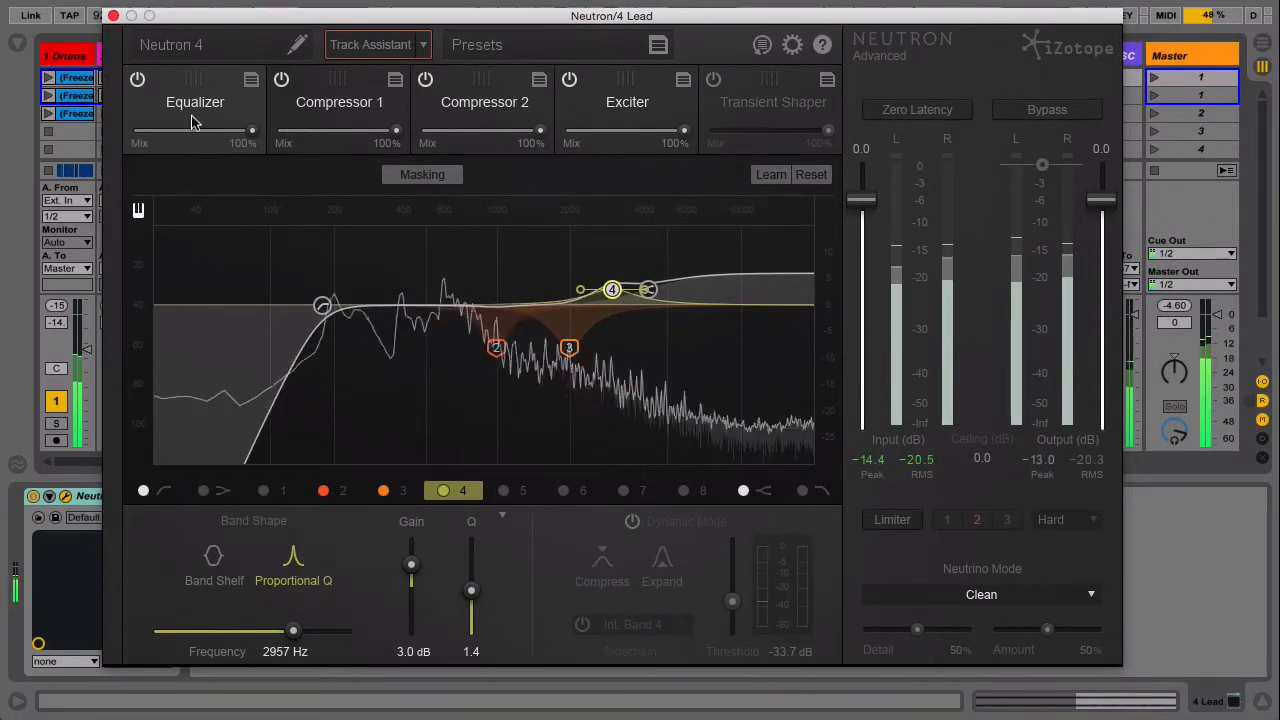
{"action": "left_click", "coordinate": [340, 115]}
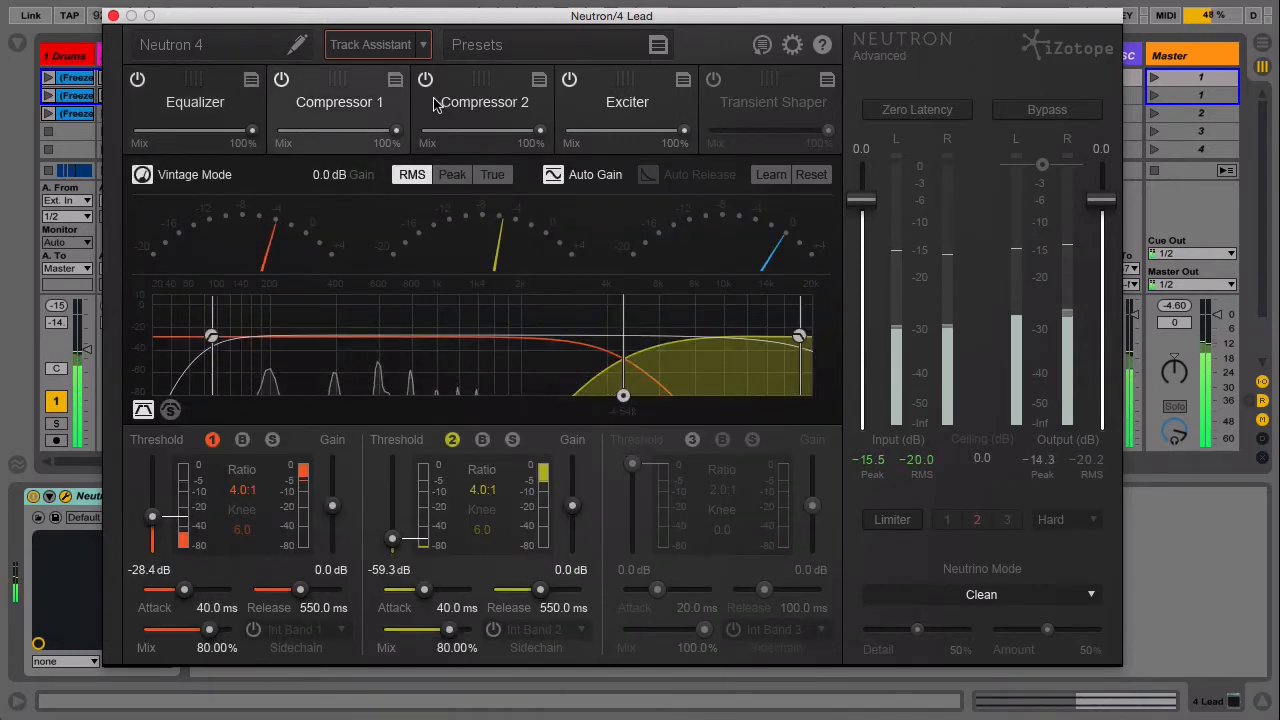
{"action": "left_click", "coordinate": [463, 112]}
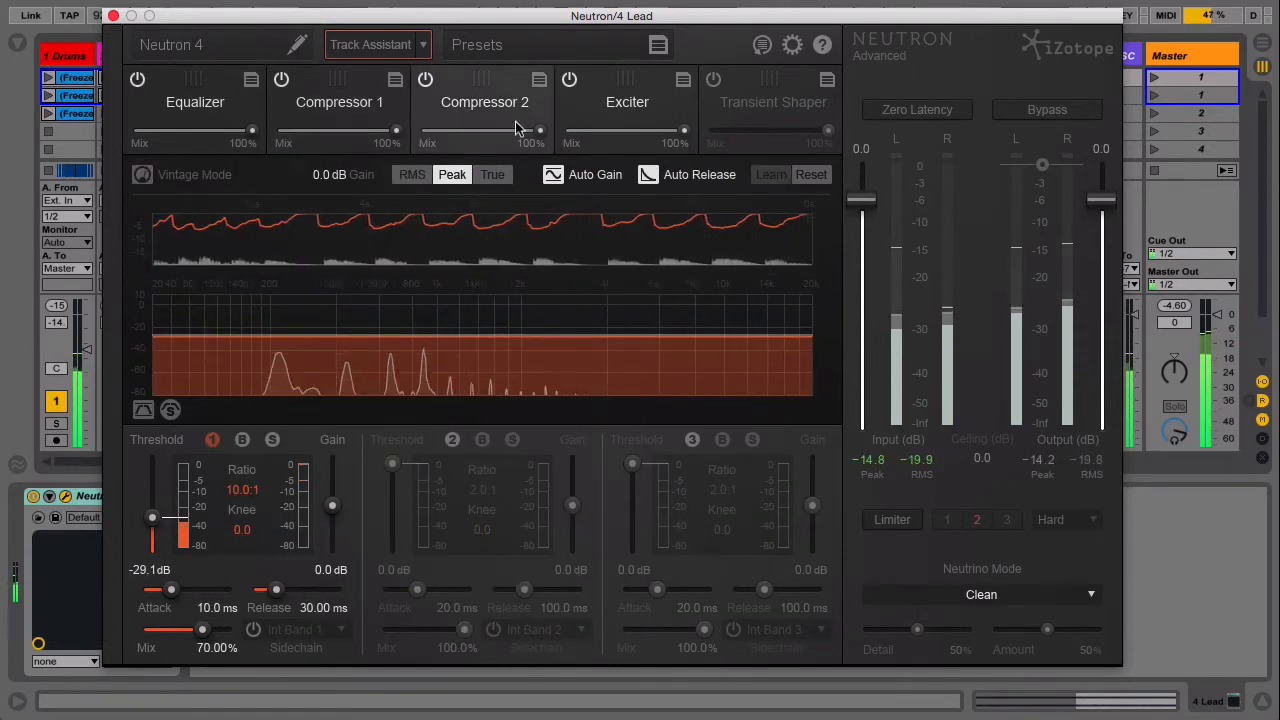
{"action": "left_click", "coordinate": [620, 110]}
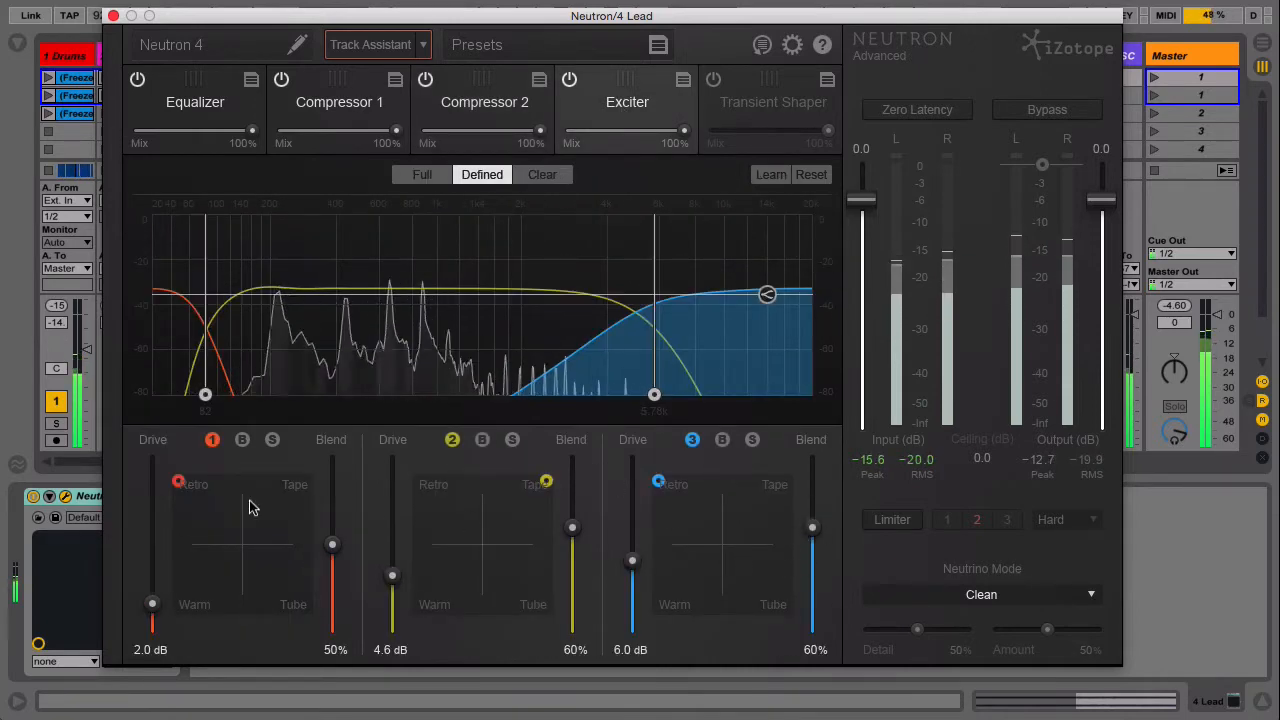
Step: Compare the 4 Lead track's sound with Neutron bypassed and active, leaving it active and closing its window
{"action": "left_click", "coordinate": [935, 114]}
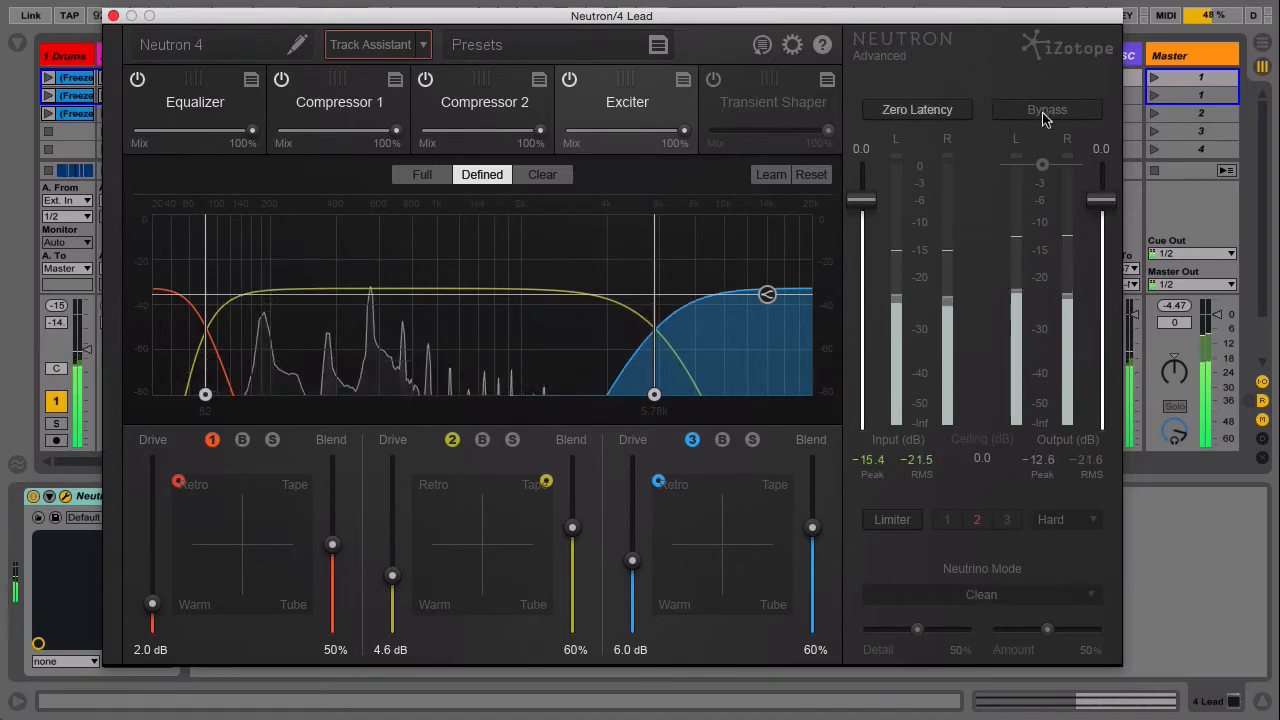
{"action": "left_click", "coordinate": [1046, 114]}
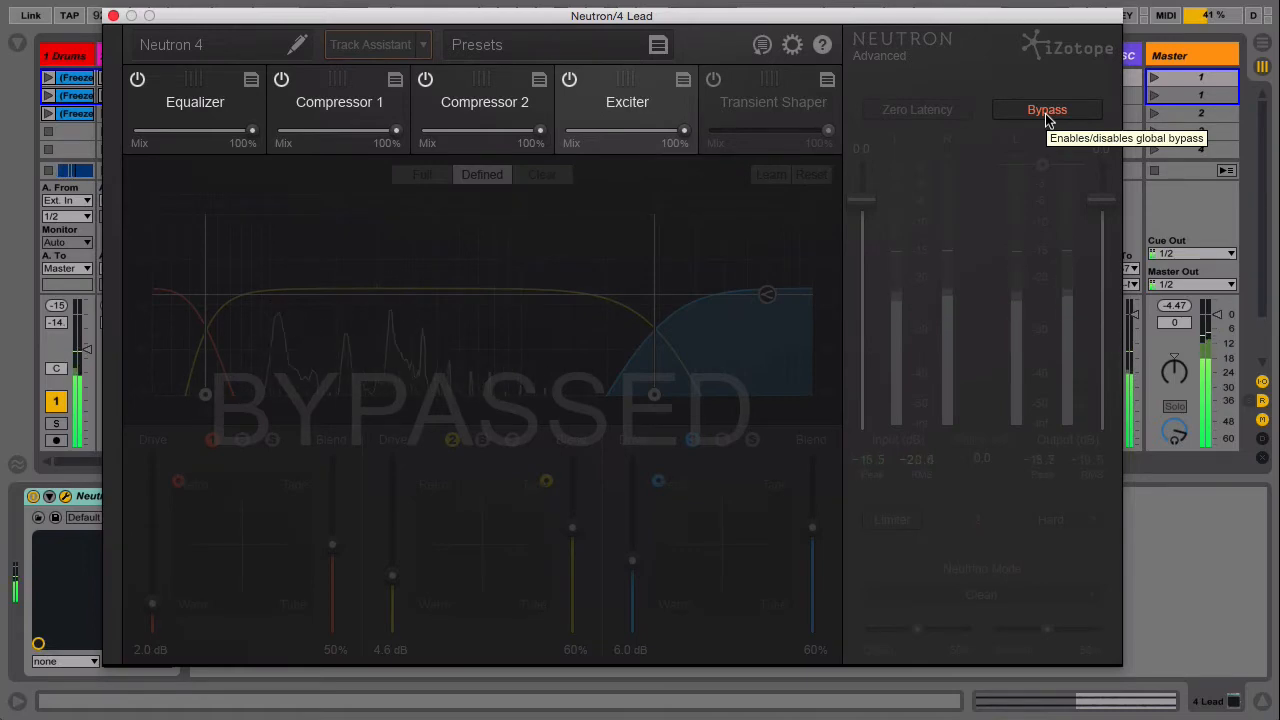
{"action": "left_click", "coordinate": [1046, 113]}
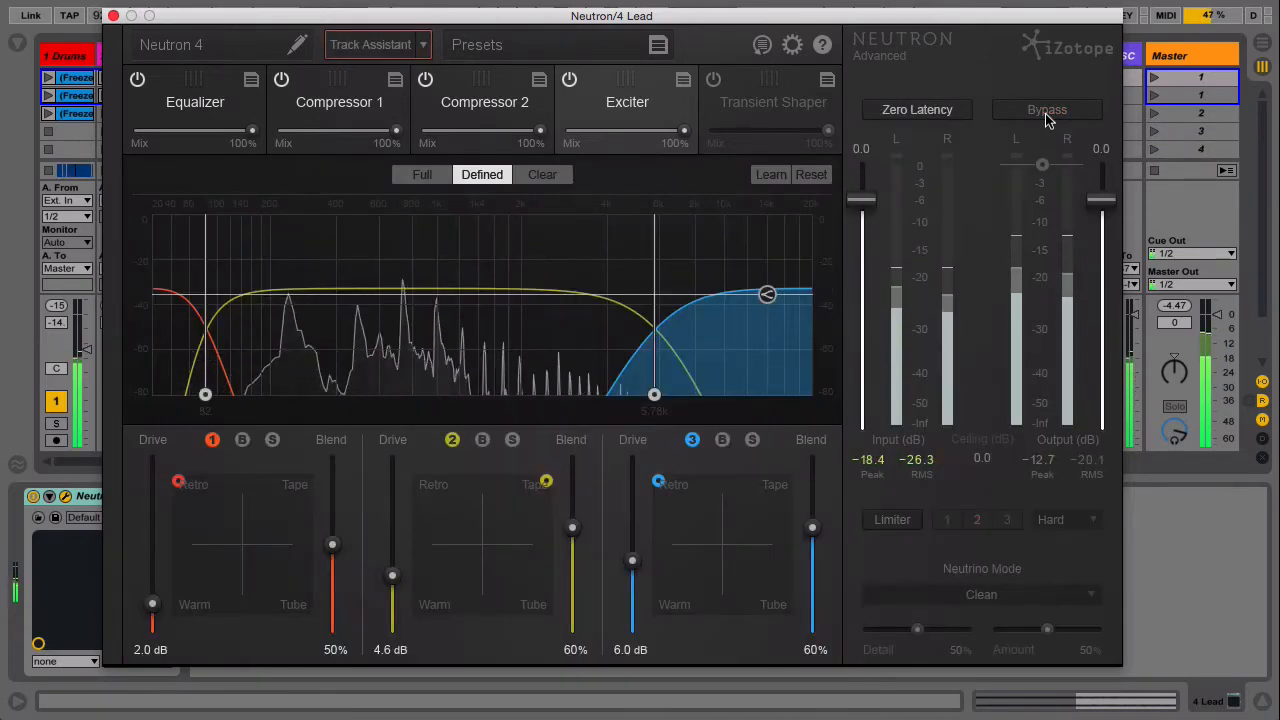
{"action": "left_click", "coordinate": [1046, 113]}
{"action": "left_click", "coordinate": [1045, 113]}
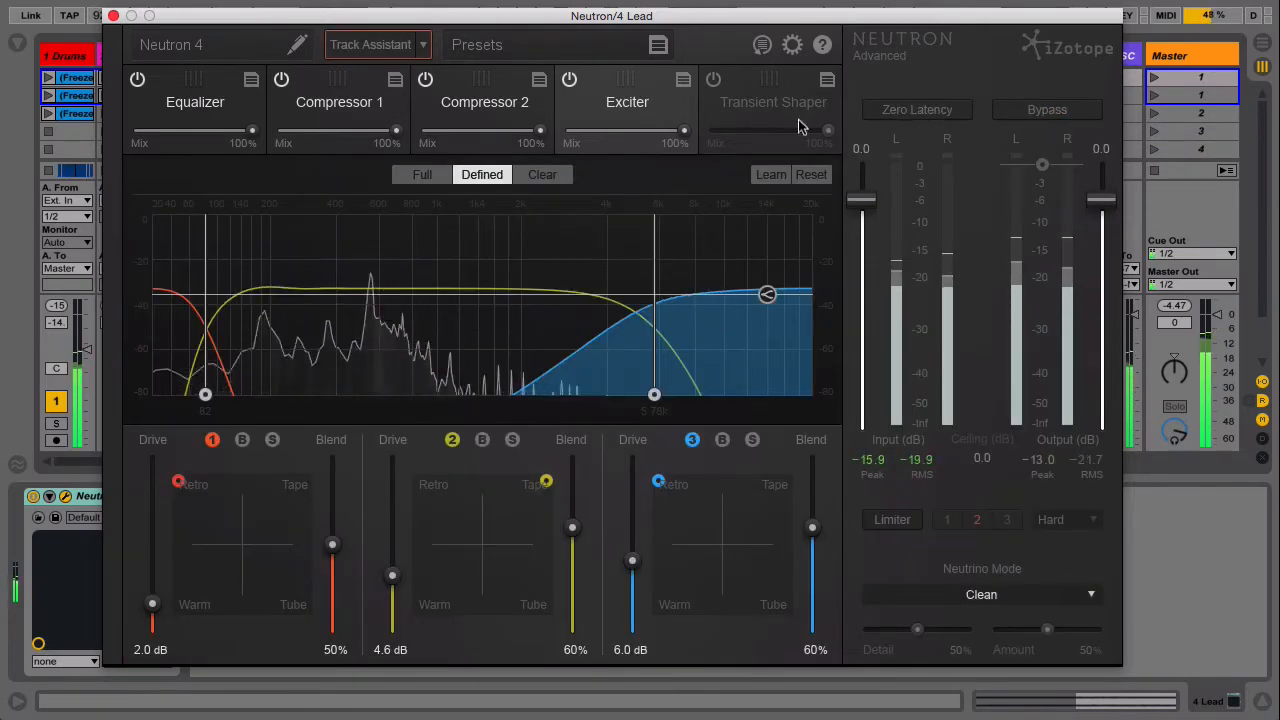
{"action": "left_click", "coordinate": [113, 16]}
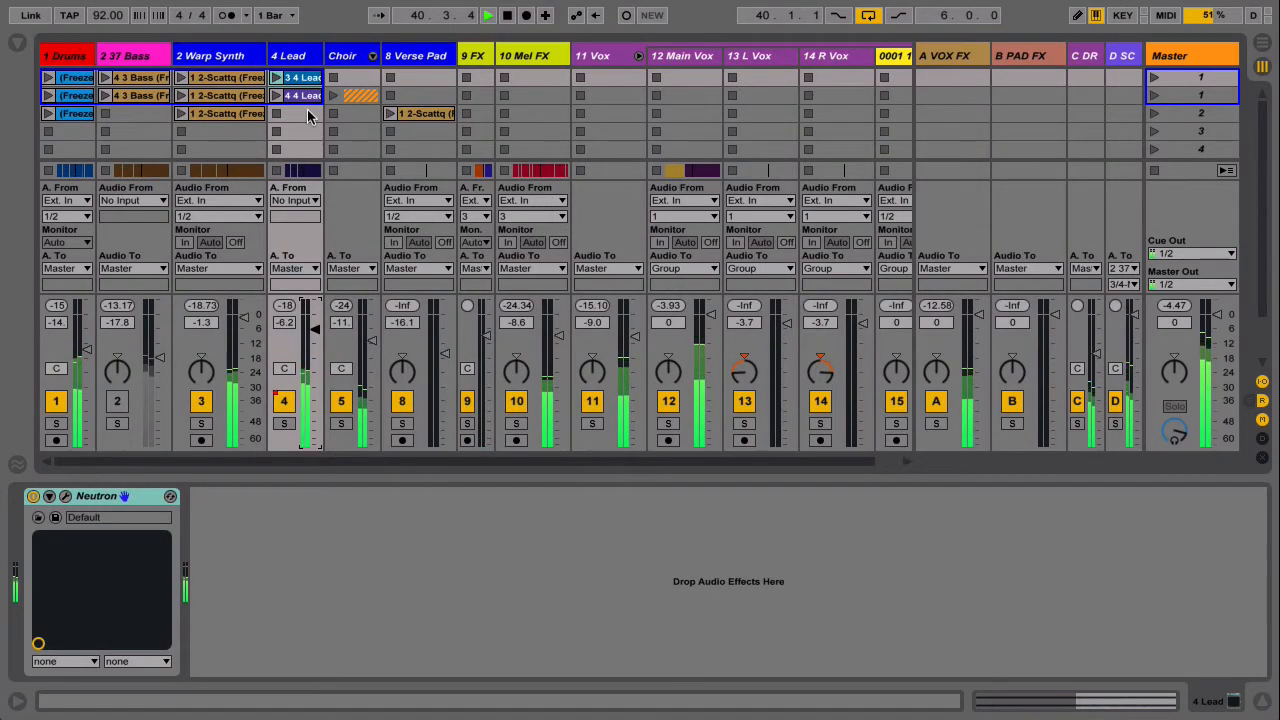
Step: Solo the Choir track and open its Neutron on the Equalizer module, dismissing the Preset Manager
{"action": "left_click", "coordinate": [343, 57]}
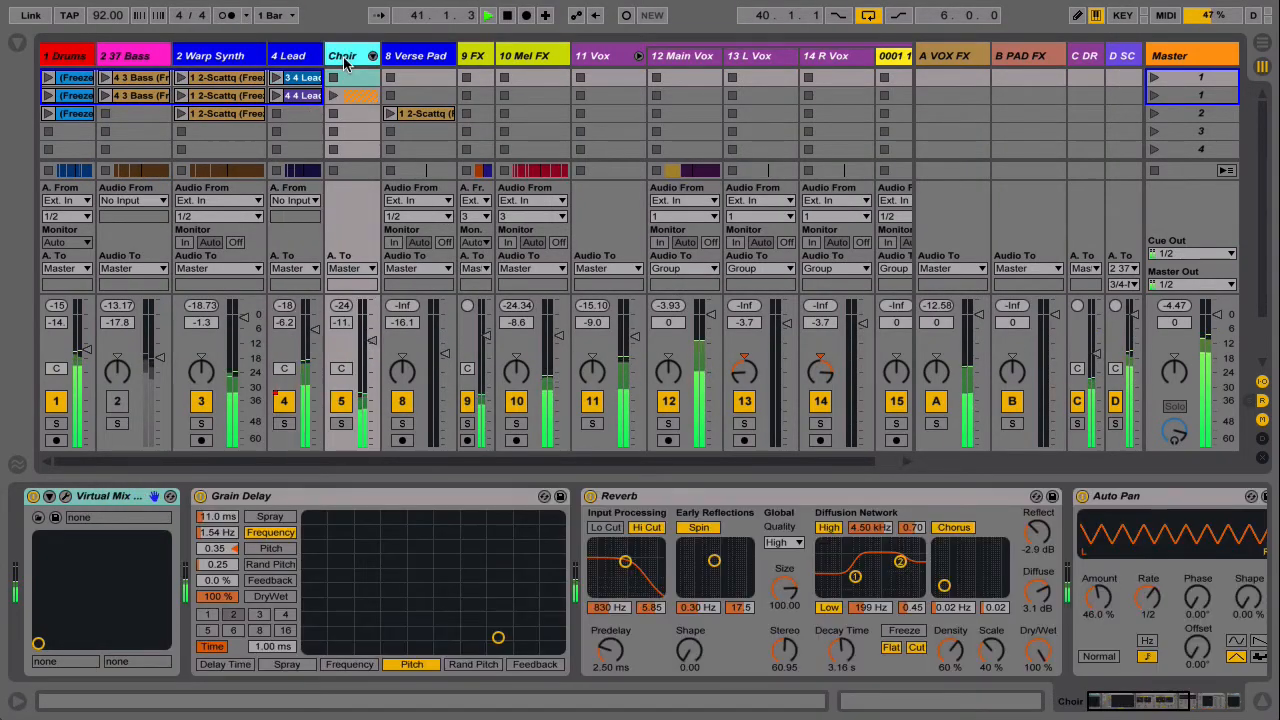
{"action": "left_click", "coordinate": [342, 424]}
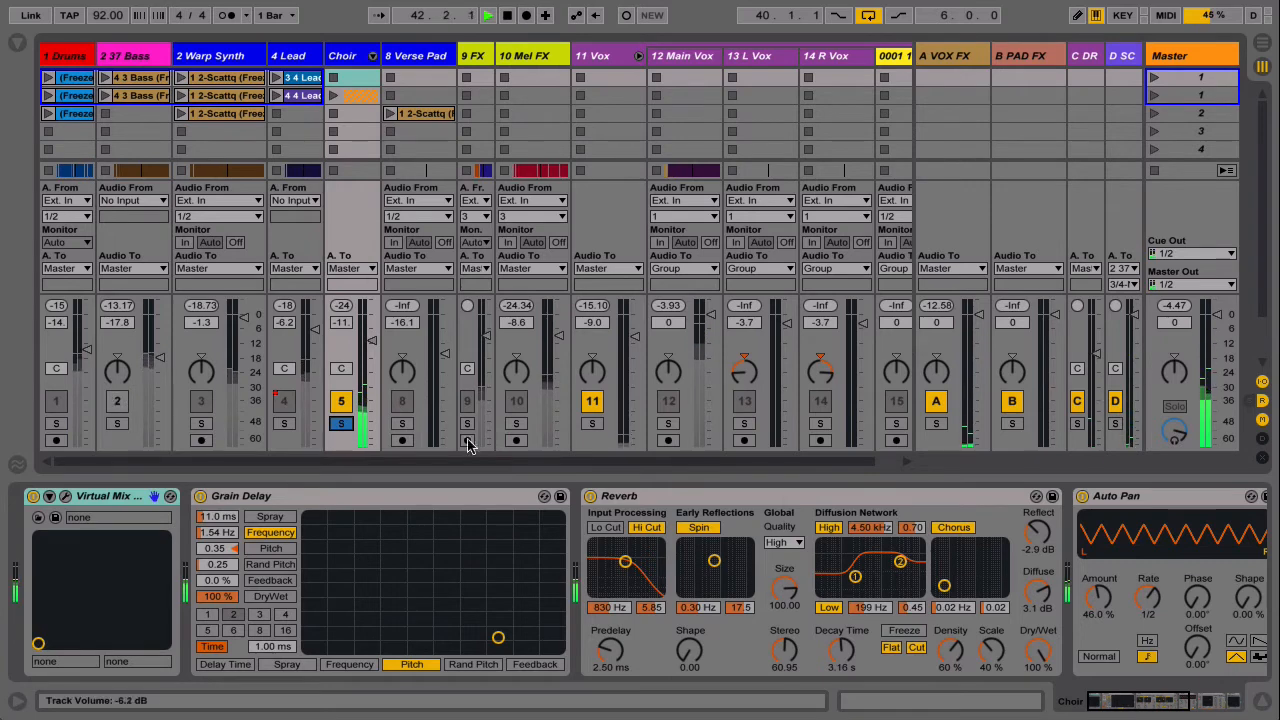
{"action": "scroll", "coordinate": [688, 562], "scroll_direction": "right", "scroll_amount": 6}
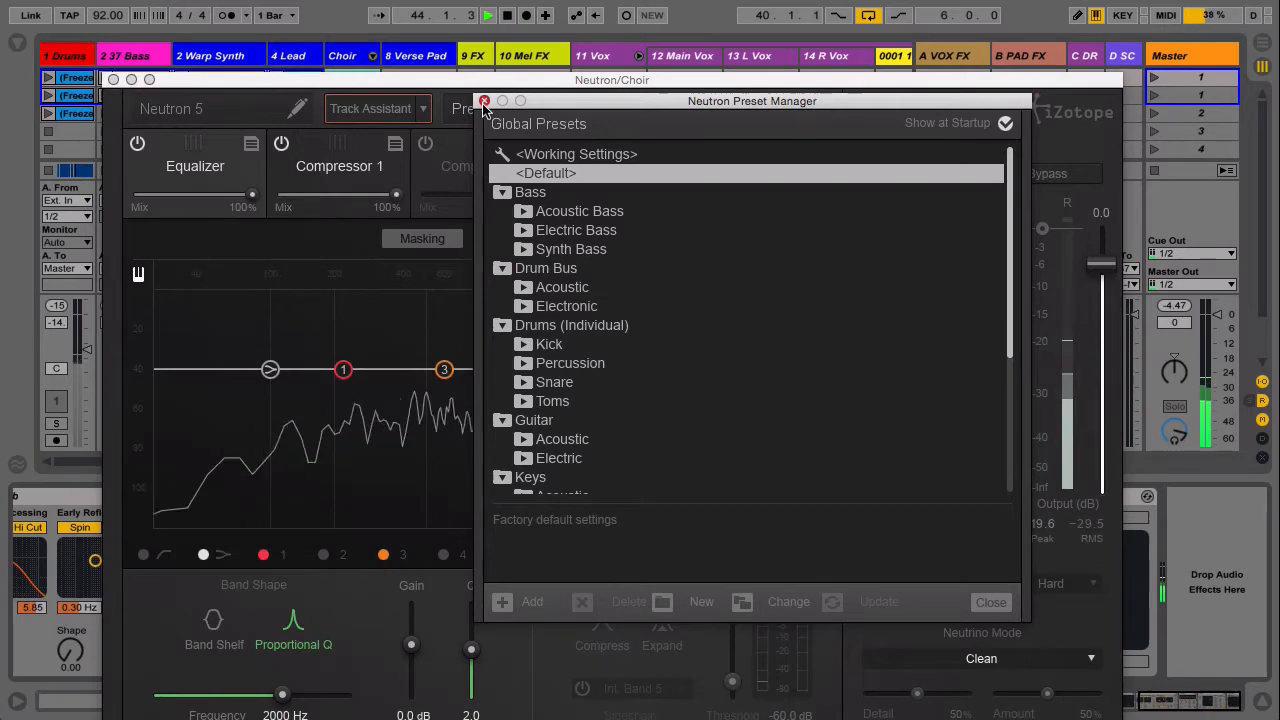
{"action": "left_click", "coordinate": [484, 101]}
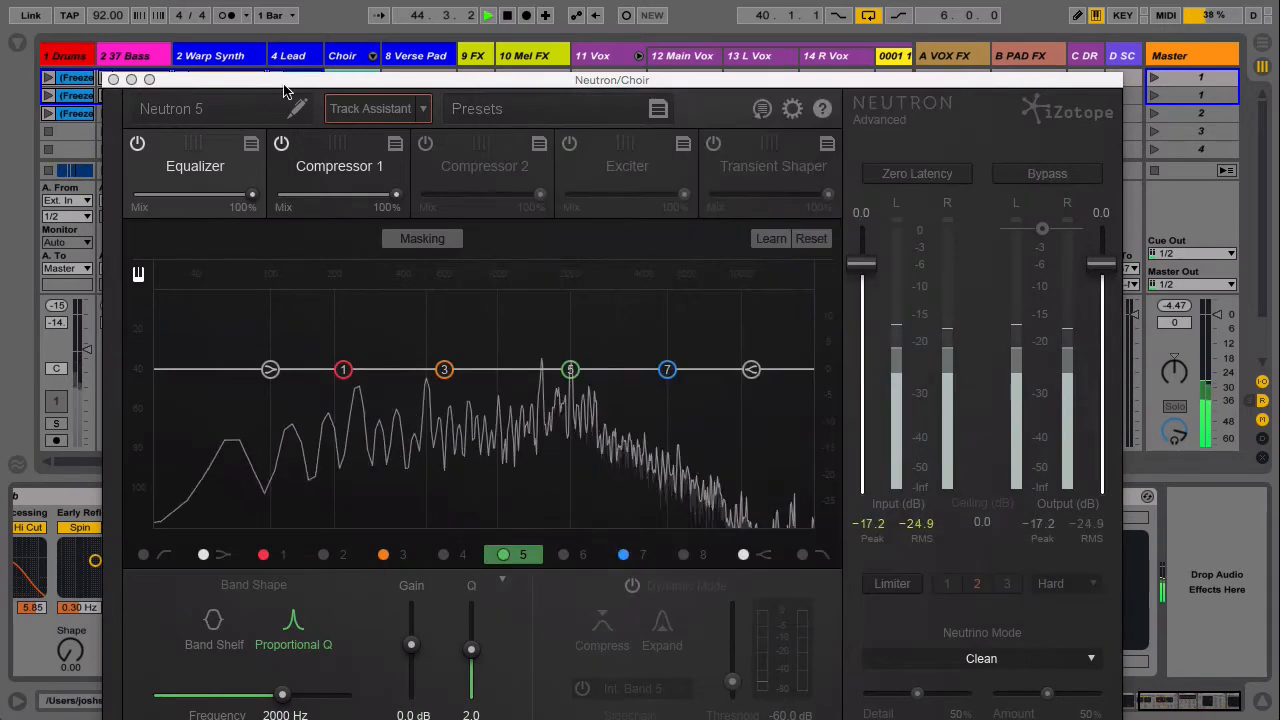
{"action": "left_click_drag", "start_coordinate": [289, 88], "coordinate": [270, 15]}
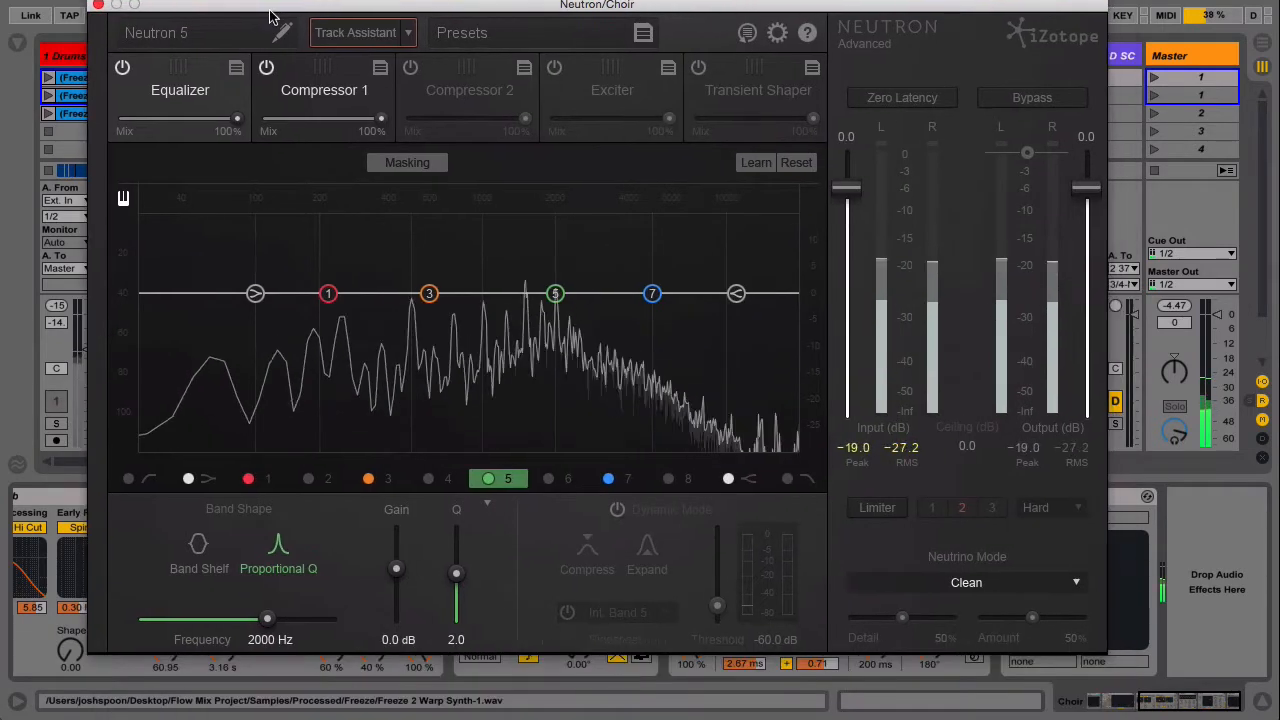
{"action": "left_click", "coordinate": [316, 104]}
{"action": "left_click", "coordinate": [183, 100]}
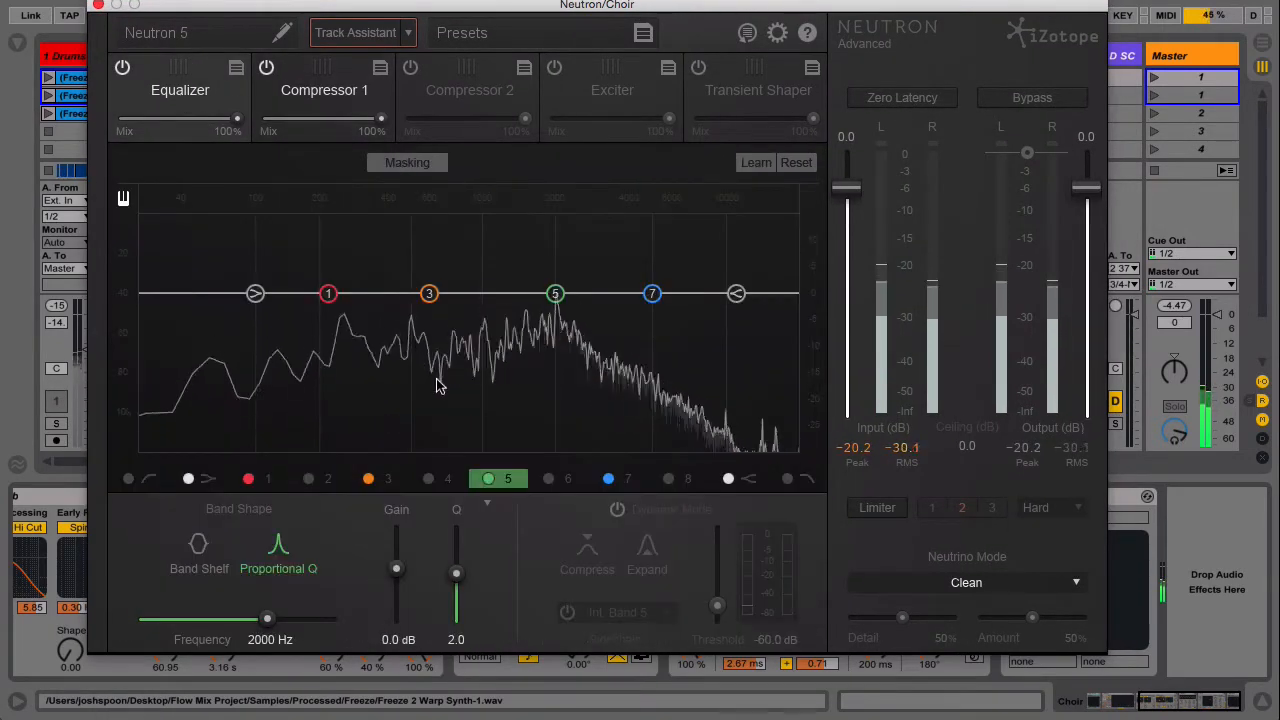
Step: Run Track Assistant on the Choir track in Medium mode with the Broadband Clarity preset
{"action": "left_click", "coordinate": [407, 33]}
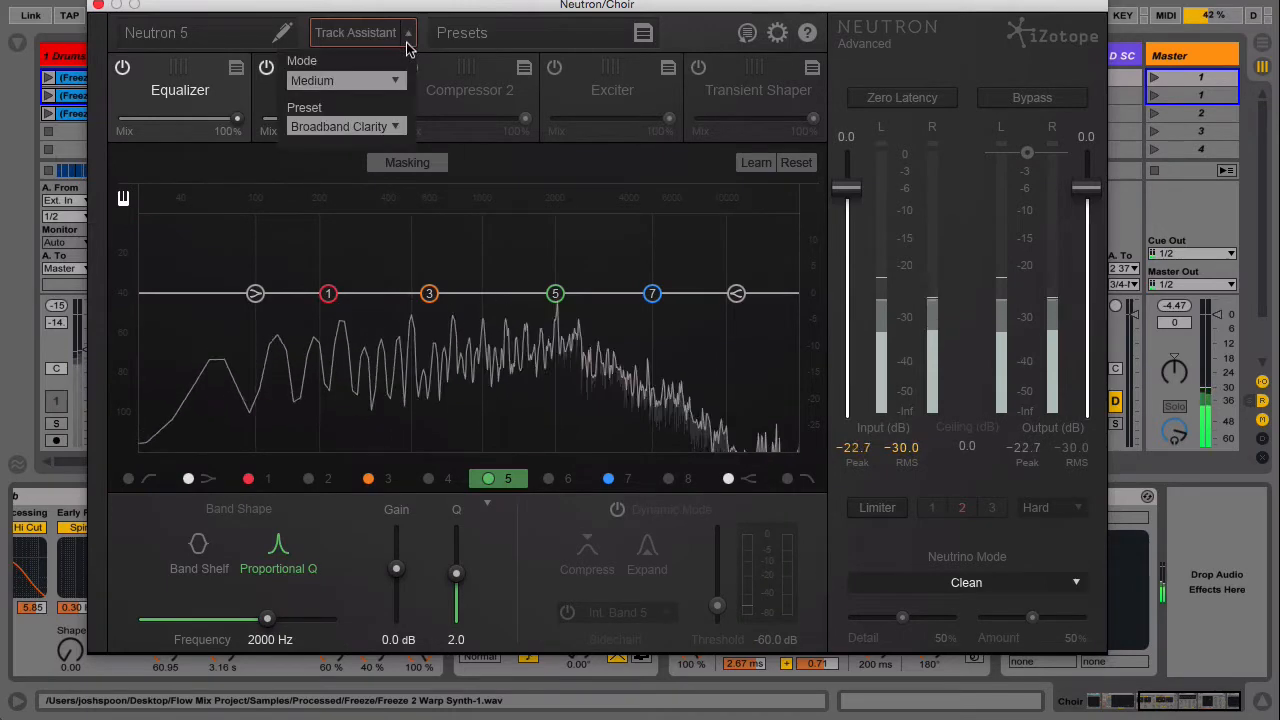
{"action": "left_click", "coordinate": [378, 81]}
{"action": "left_click", "coordinate": [372, 122]}
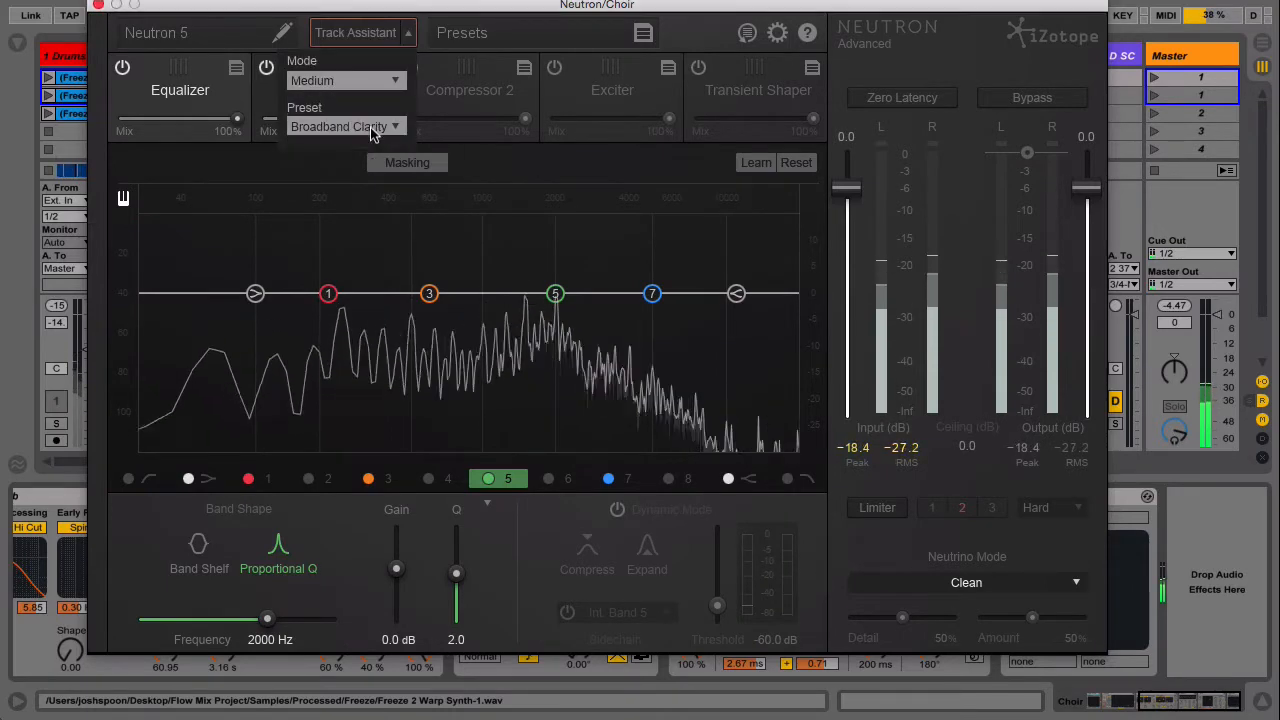
{"action": "left_click", "coordinate": [378, 126]}
{"action": "left_click", "coordinate": [372, 150]}
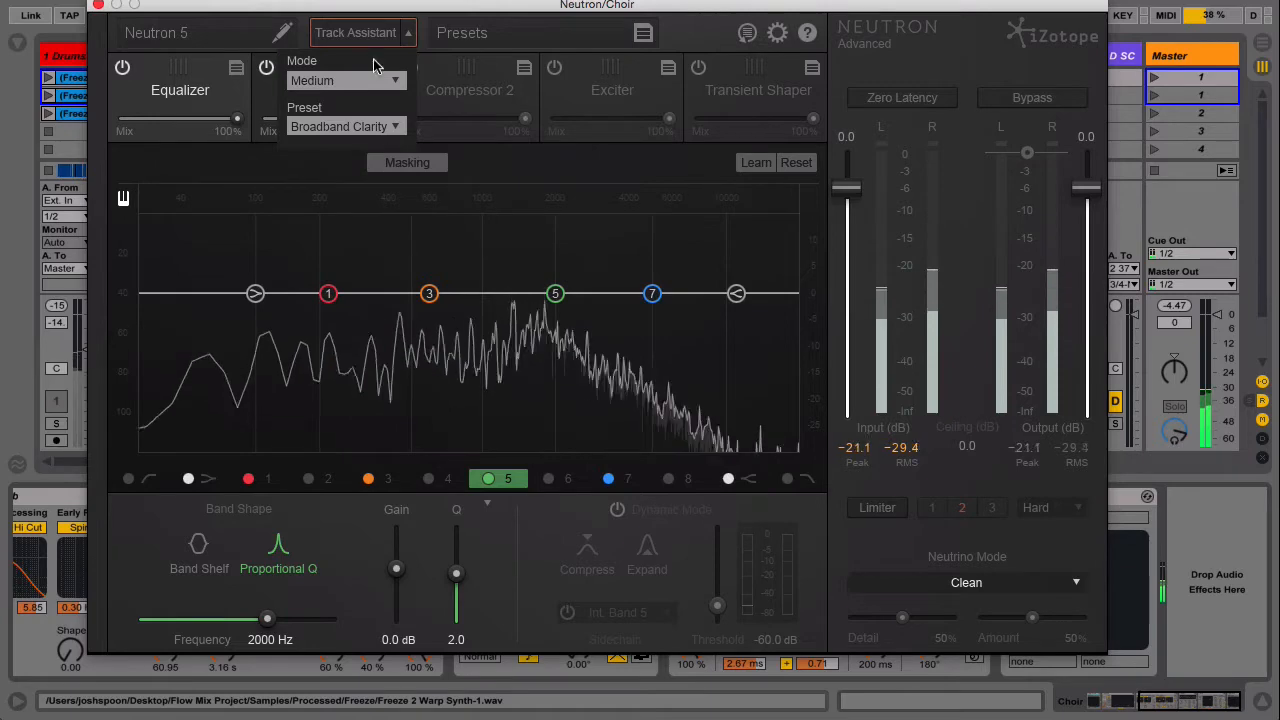
{"action": "left_click", "coordinate": [370, 45]}
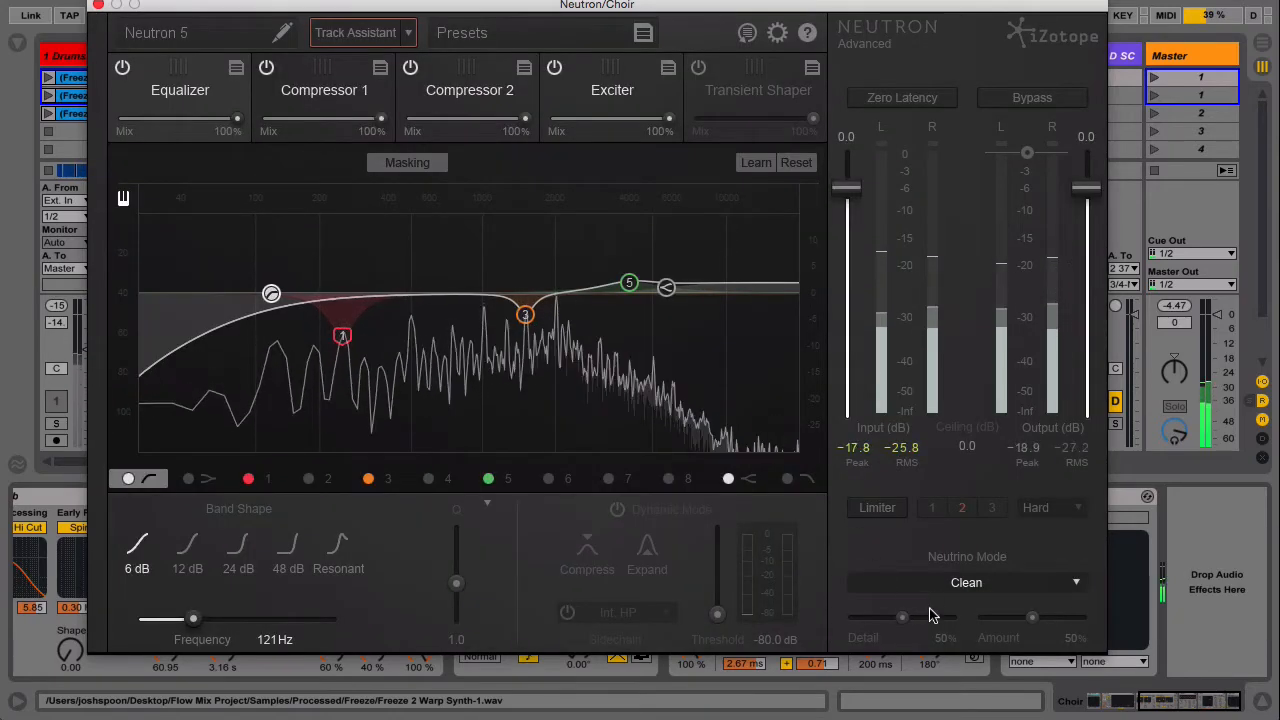
Step: Review the settings Track Assistant made in the Choir's Compressor 1, Compressor 2 and Exciter modules
{"action": "left_click", "coordinate": [331, 98]}
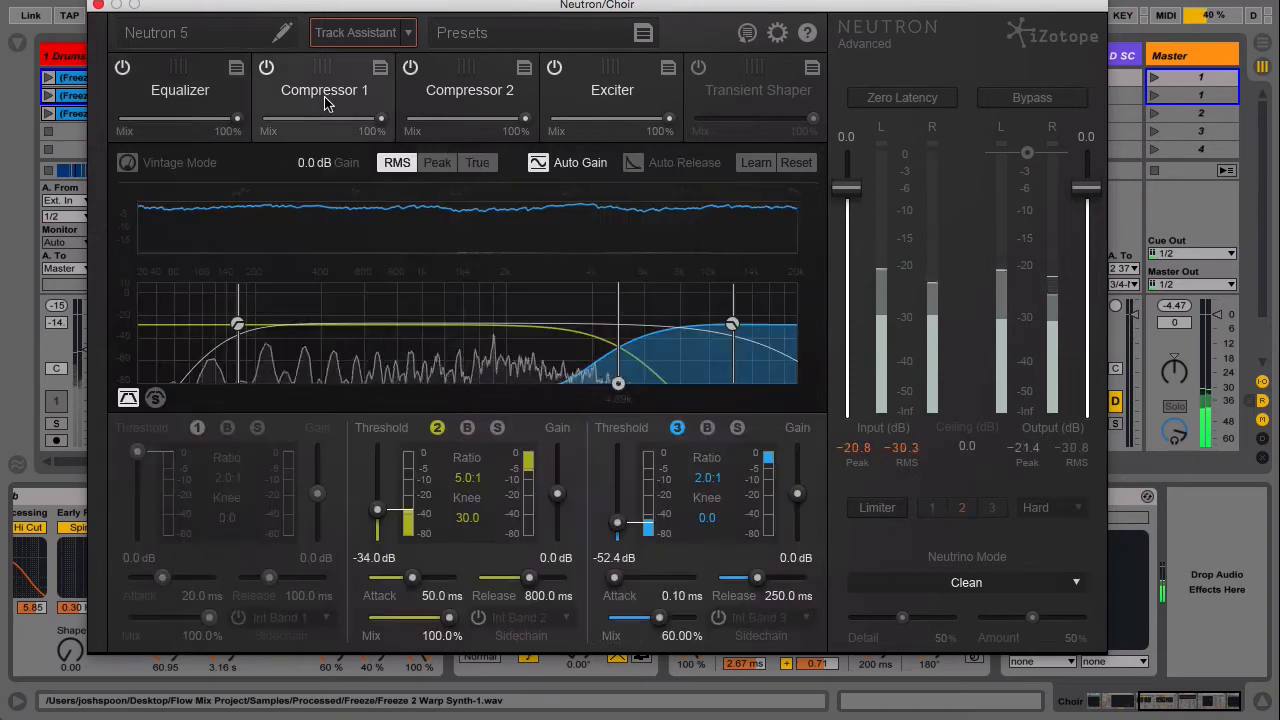
{"action": "left_click", "coordinate": [464, 103]}
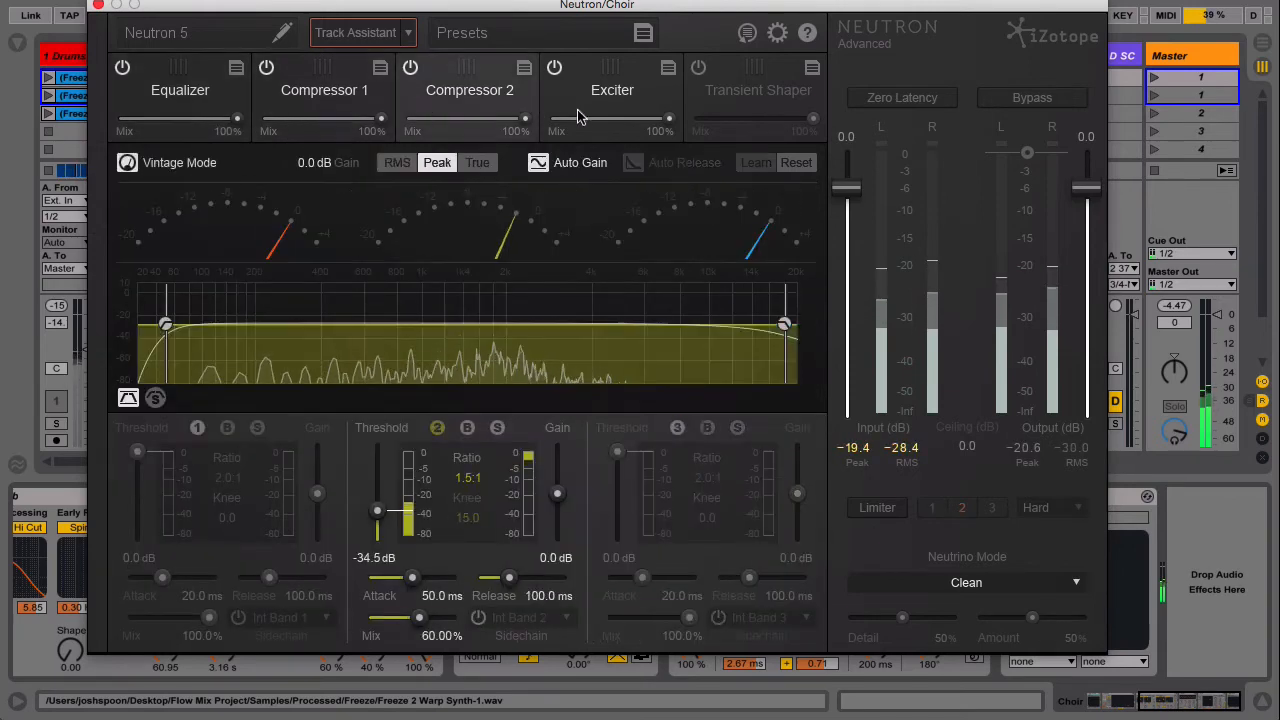
{"action": "left_click", "coordinate": [612, 95]}
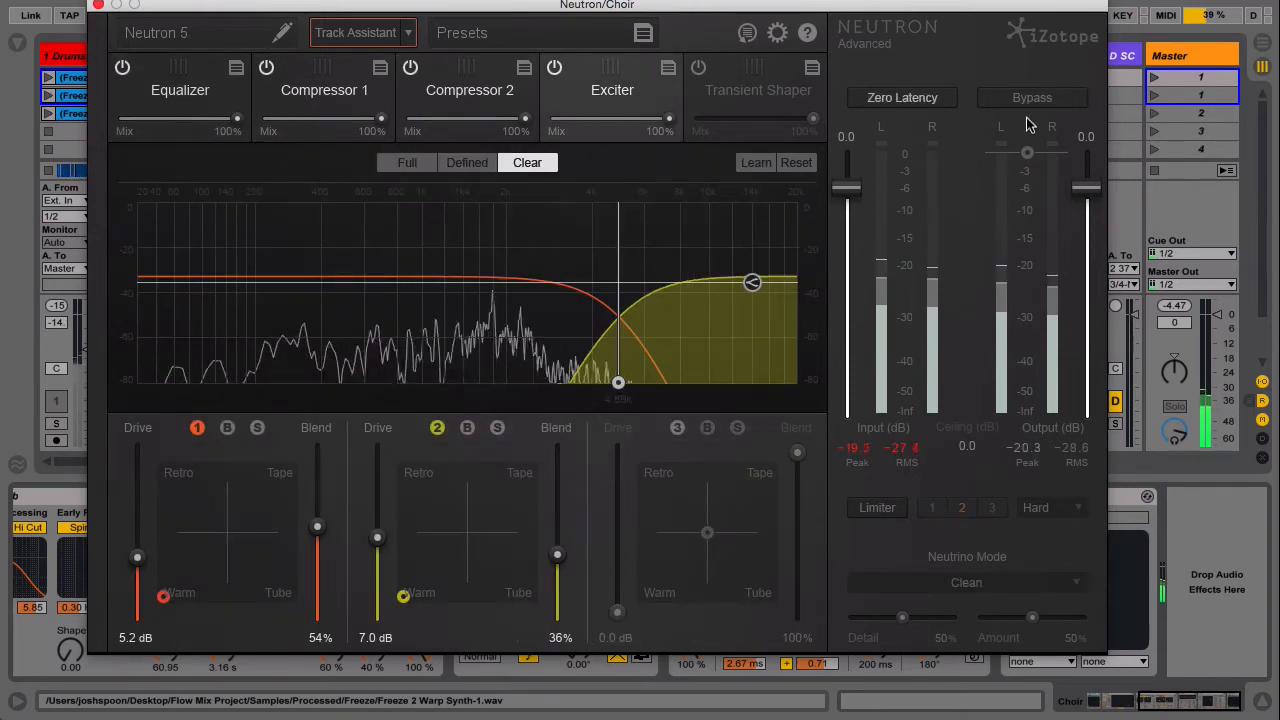
Step: Compare the Choir's sound with Neutron bypassed and active, leaving it active and closing its window
{"action": "left_click", "coordinate": [1030, 100]}
{"action": "left_click", "coordinate": [1039, 108]}
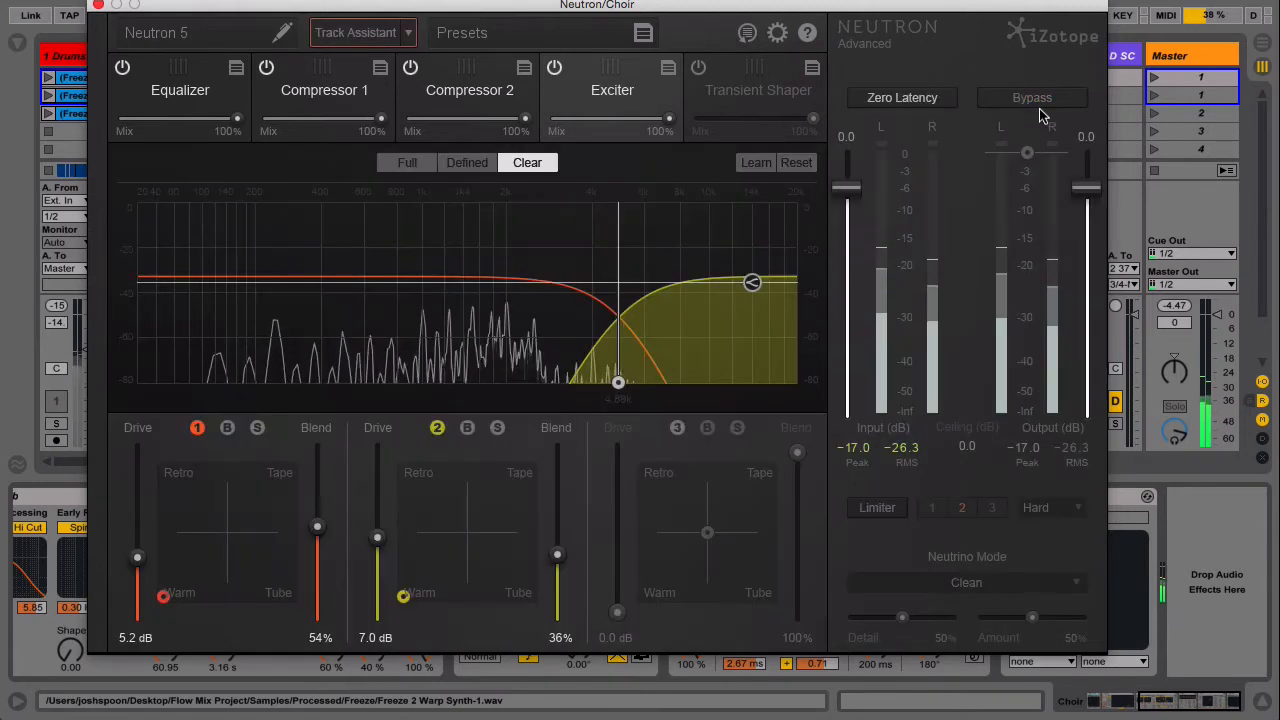
{"action": "left_click", "coordinate": [1039, 108]}
{"action": "left_click", "coordinate": [1039, 108]}
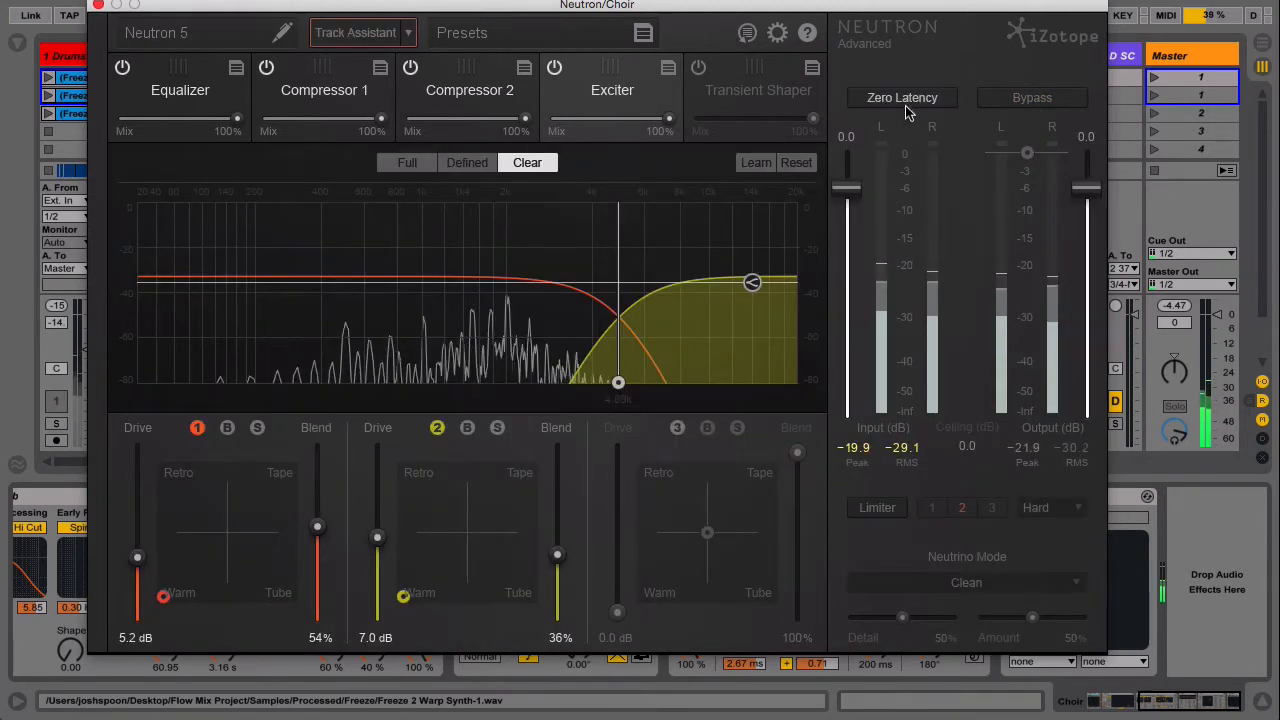
{"action": "left_click", "coordinate": [98, 6]}
Step: Unsolo the Choir track and show the selected 8 Verse Pad track's clips in the Arrangement view
{"action": "left_click", "coordinate": [413, 60]}
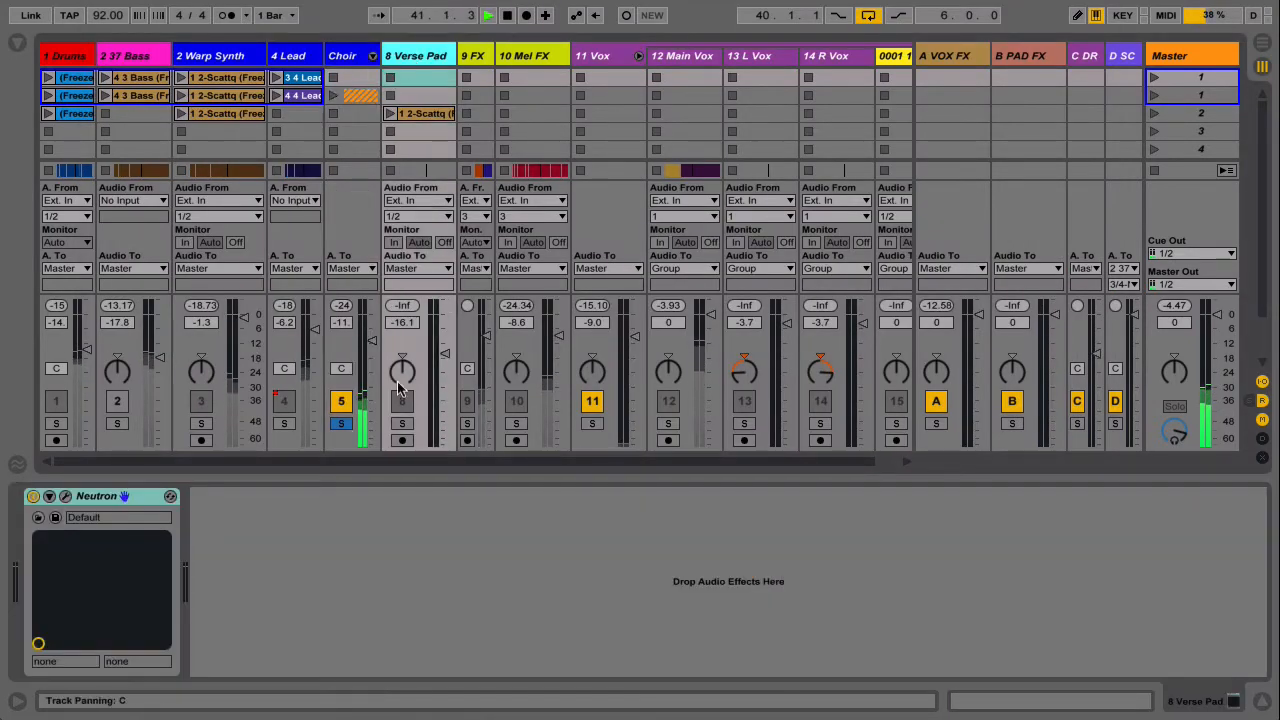
{"action": "left_click", "coordinate": [339, 427]}
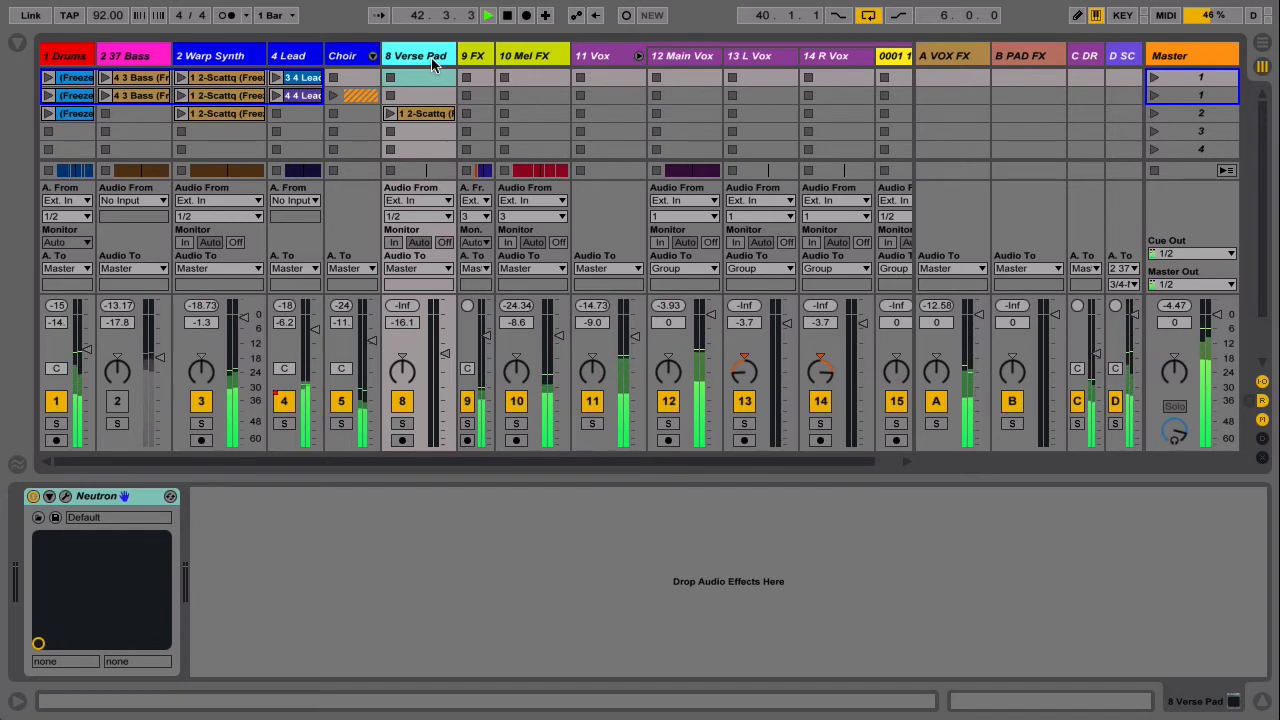
{"action": "key", "text": "Tab"}
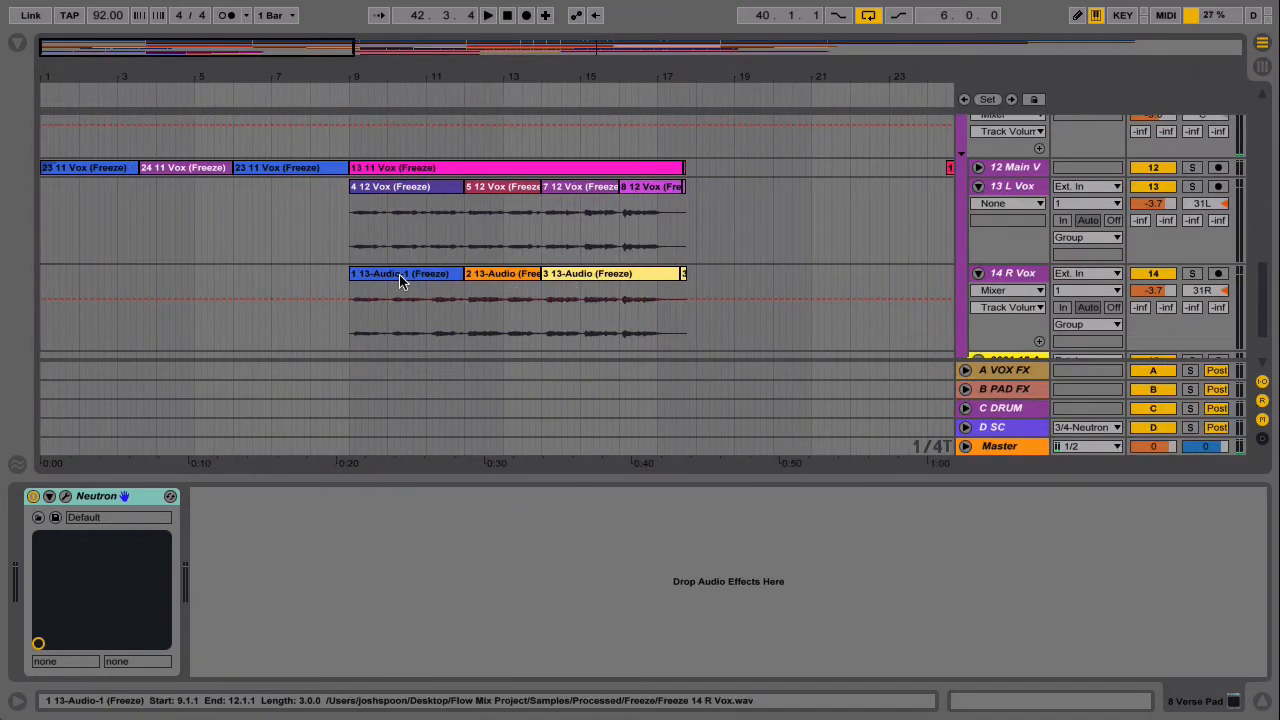
{"action": "scroll", "coordinate": [399, 274], "scroll_direction": "up", "scroll_amount": 5}
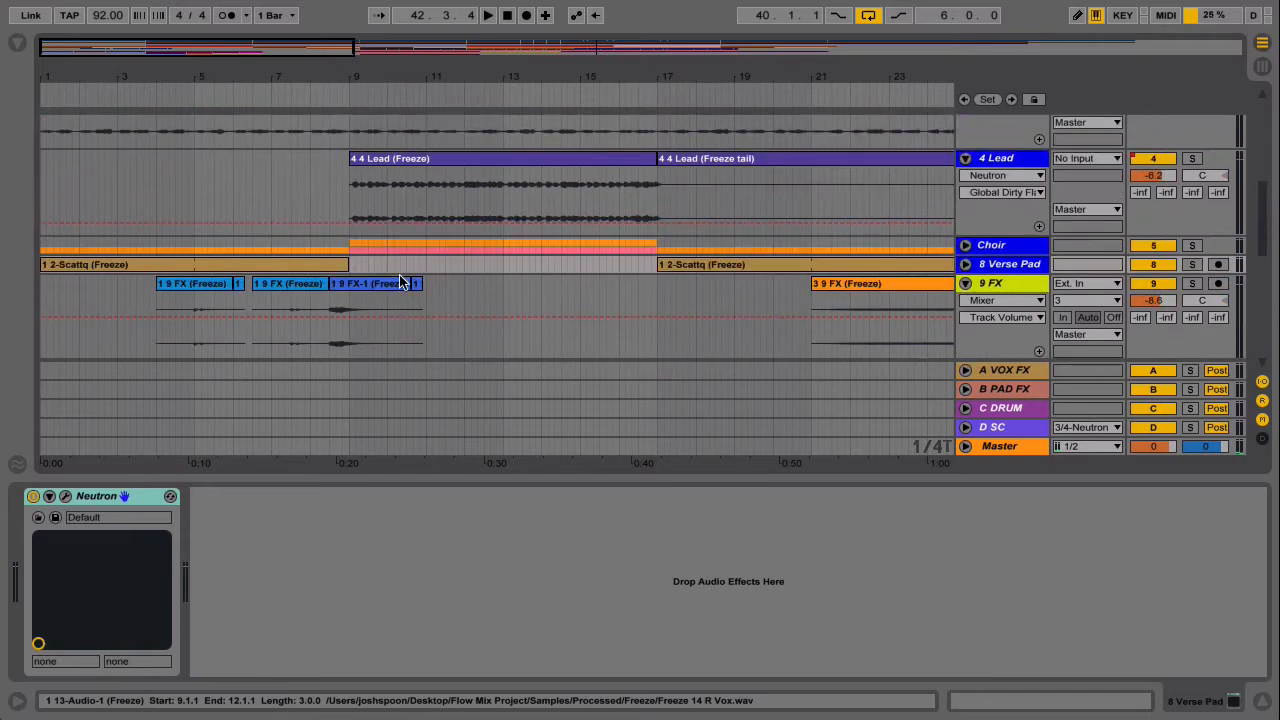
Step: Solo the 8 Verse Pad track and play it from its clip at bar 17
{"action": "left_click_drag", "start_coordinate": [350, 212], "coordinate": [572, 205]}
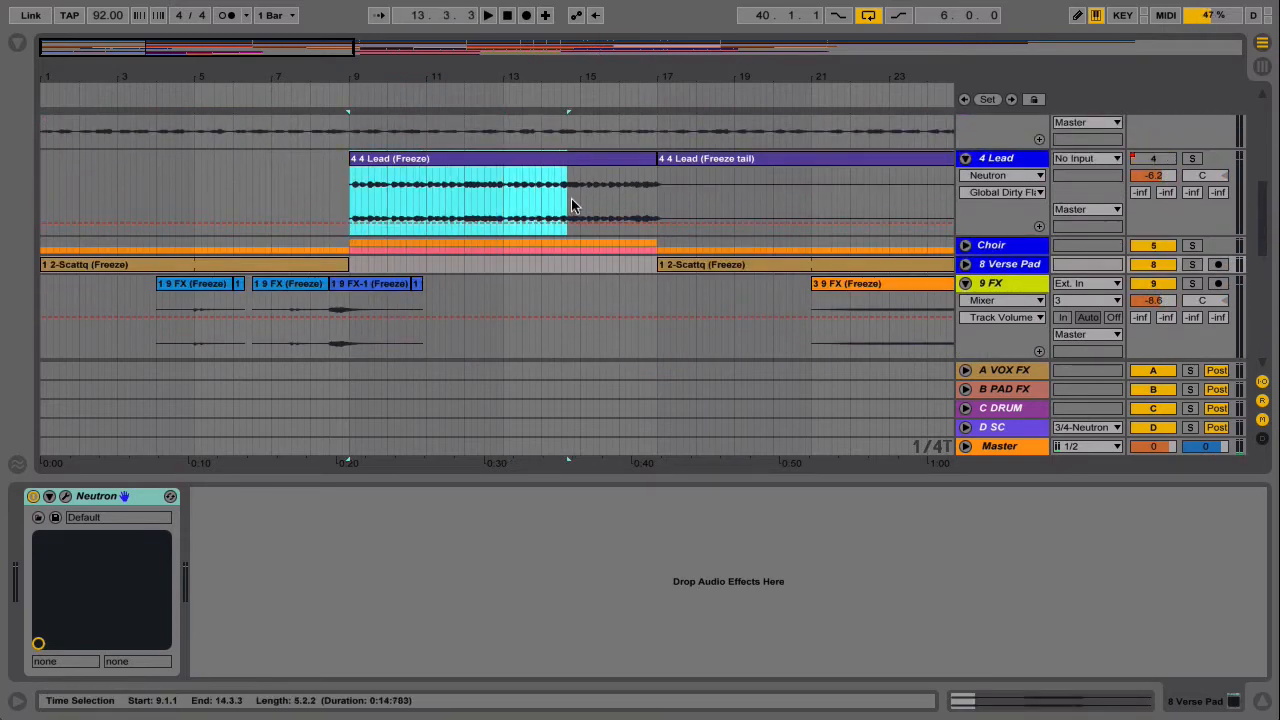
{"action": "left_click_drag", "start_coordinate": [652, 212], "coordinate": [657, 212]}
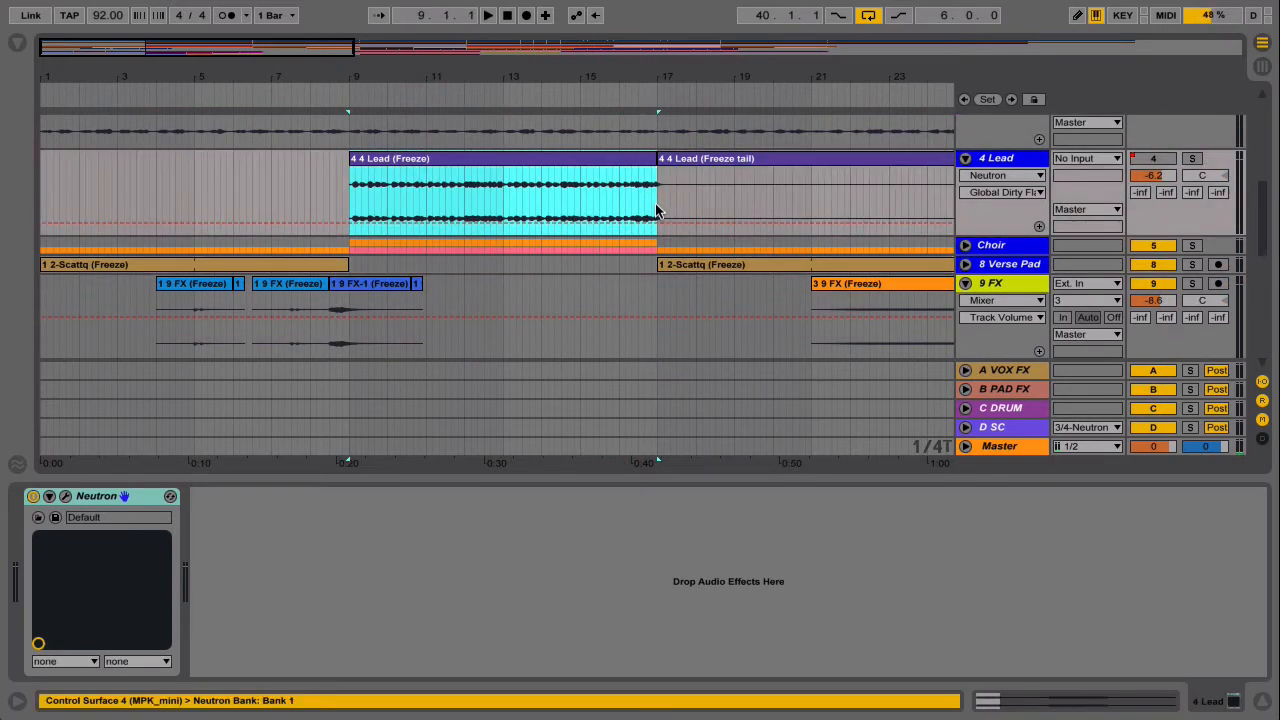
{"action": "left_click", "coordinate": [1186, 266]}
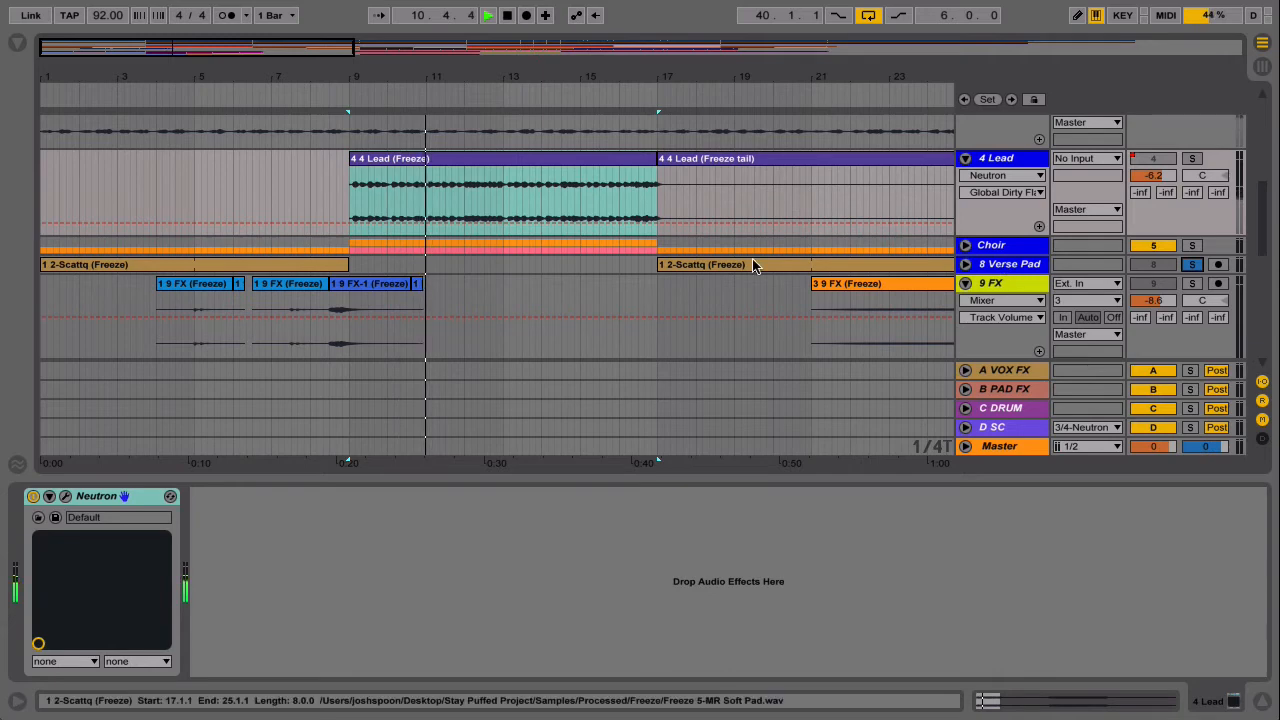
{"action": "left_click", "coordinate": [655, 218]}
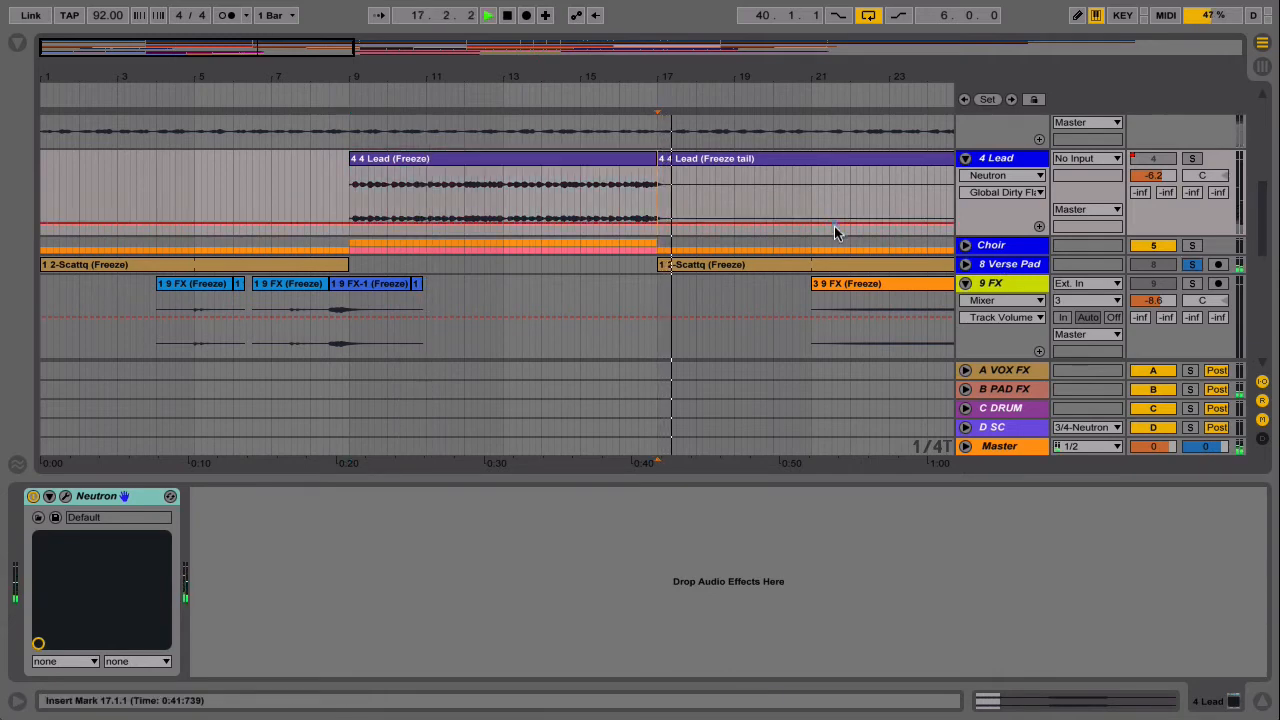
Step: Run Track Assistant in the 8 Verse Pad's Neutron in Aggressive mode with the Upfront Midrange preset, closing the plug-in window
{"action": "left_click", "coordinate": [1013, 267]}
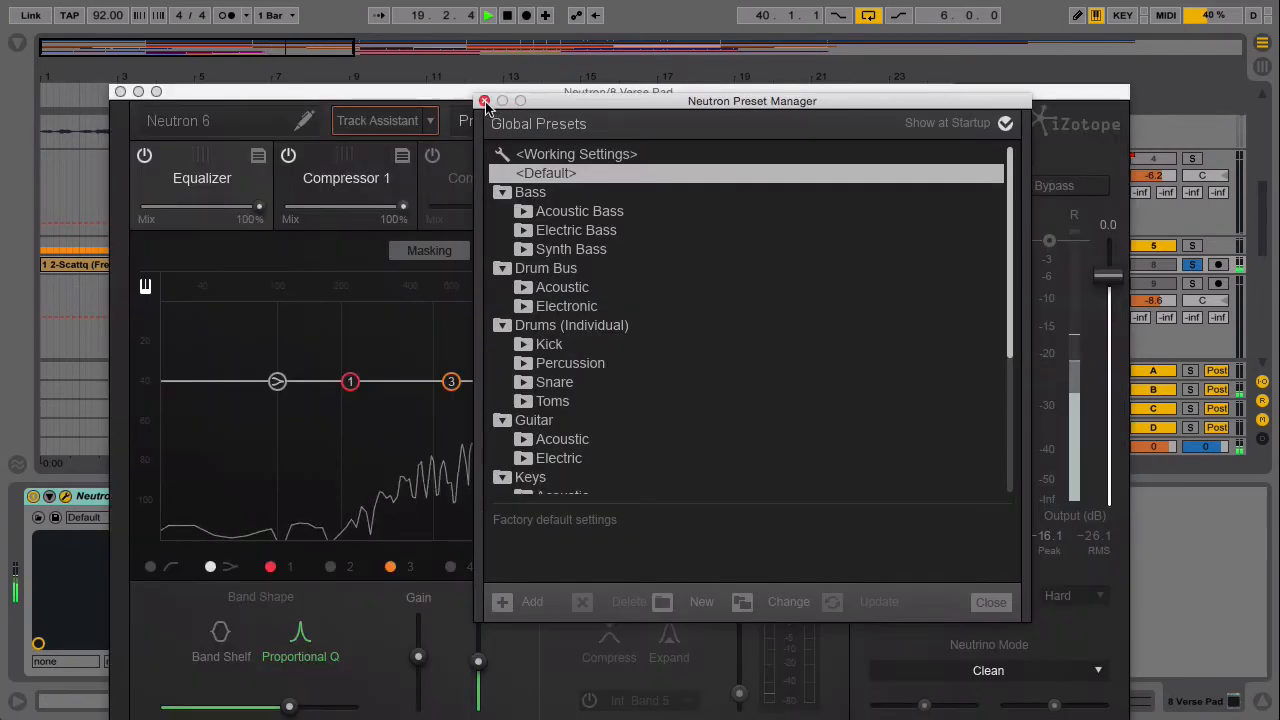
{"action": "left_click", "coordinate": [483, 100]}
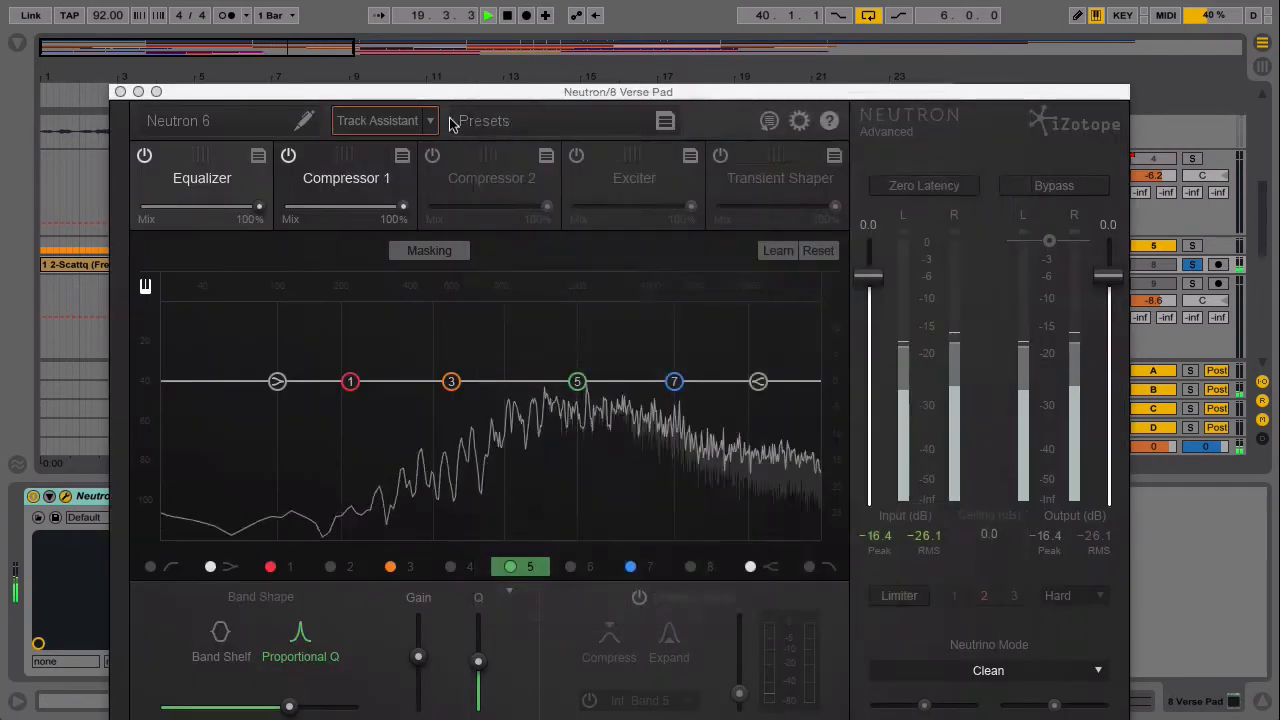
{"action": "left_click", "coordinate": [430, 124]}
{"action": "left_click", "coordinate": [410, 213]}
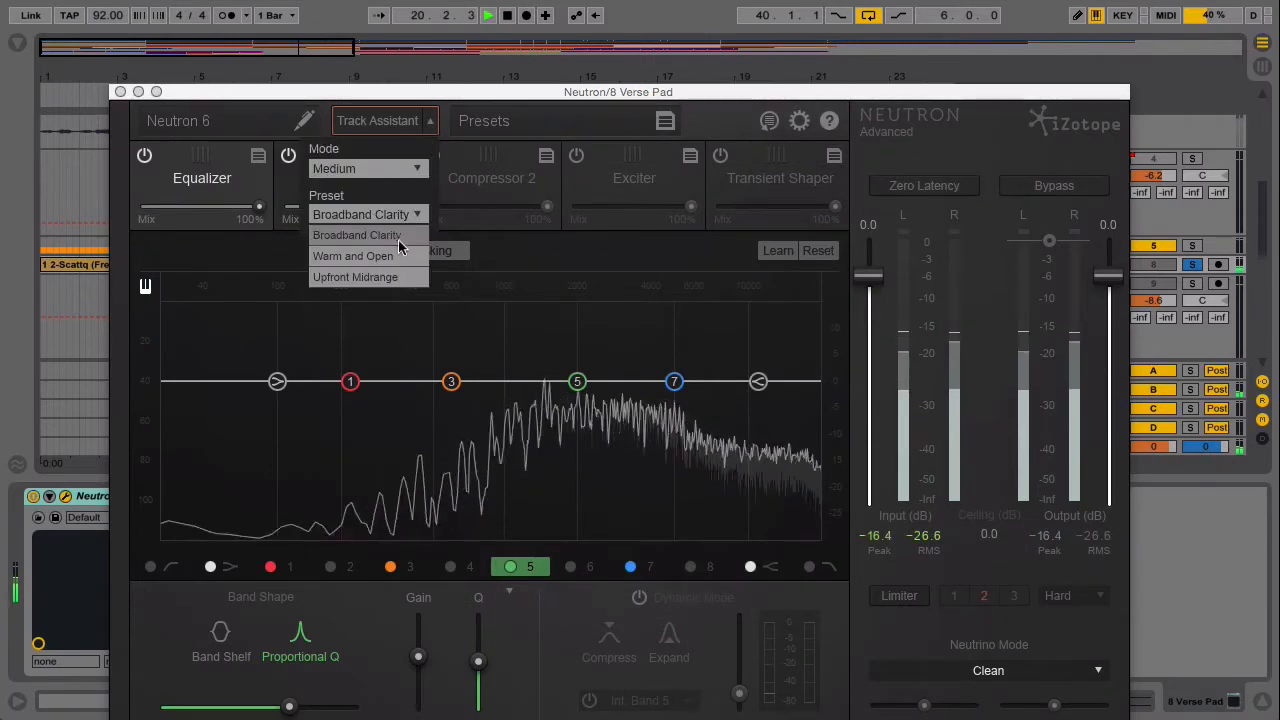
{"action": "left_click", "coordinate": [396, 277]}
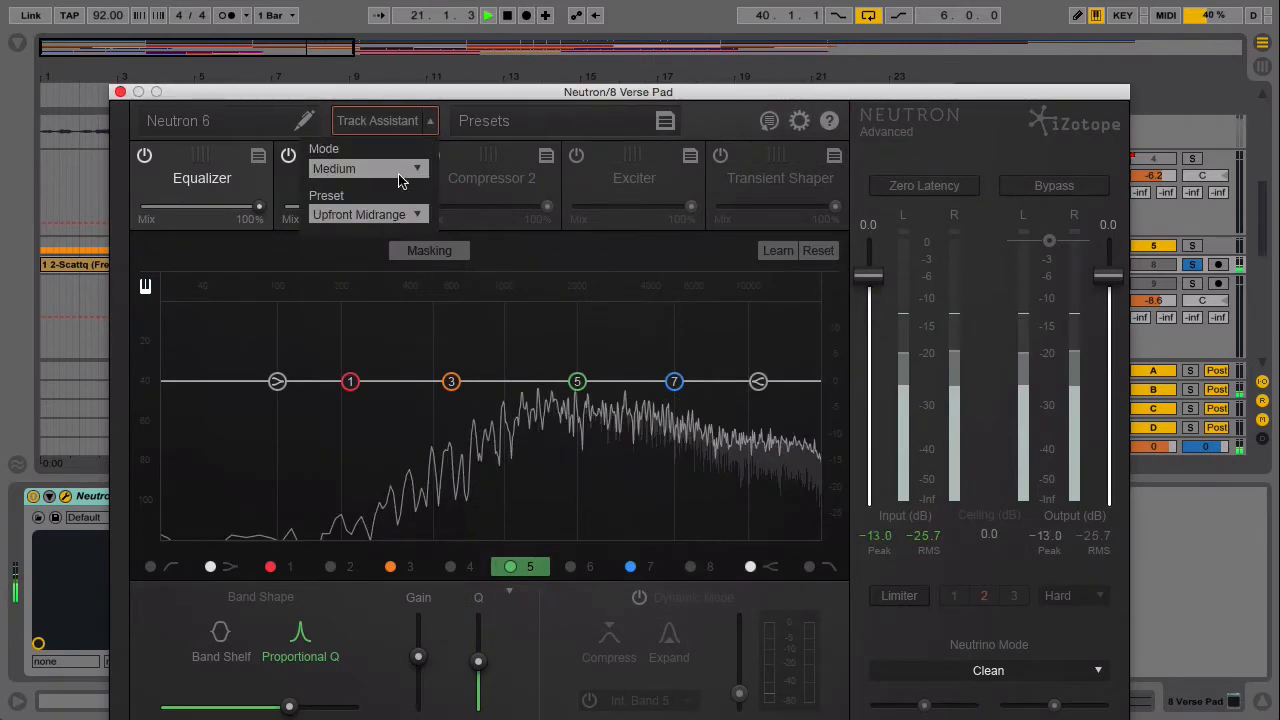
{"action": "left_click", "coordinate": [396, 168]}
{"action": "left_click", "coordinate": [389, 232]}
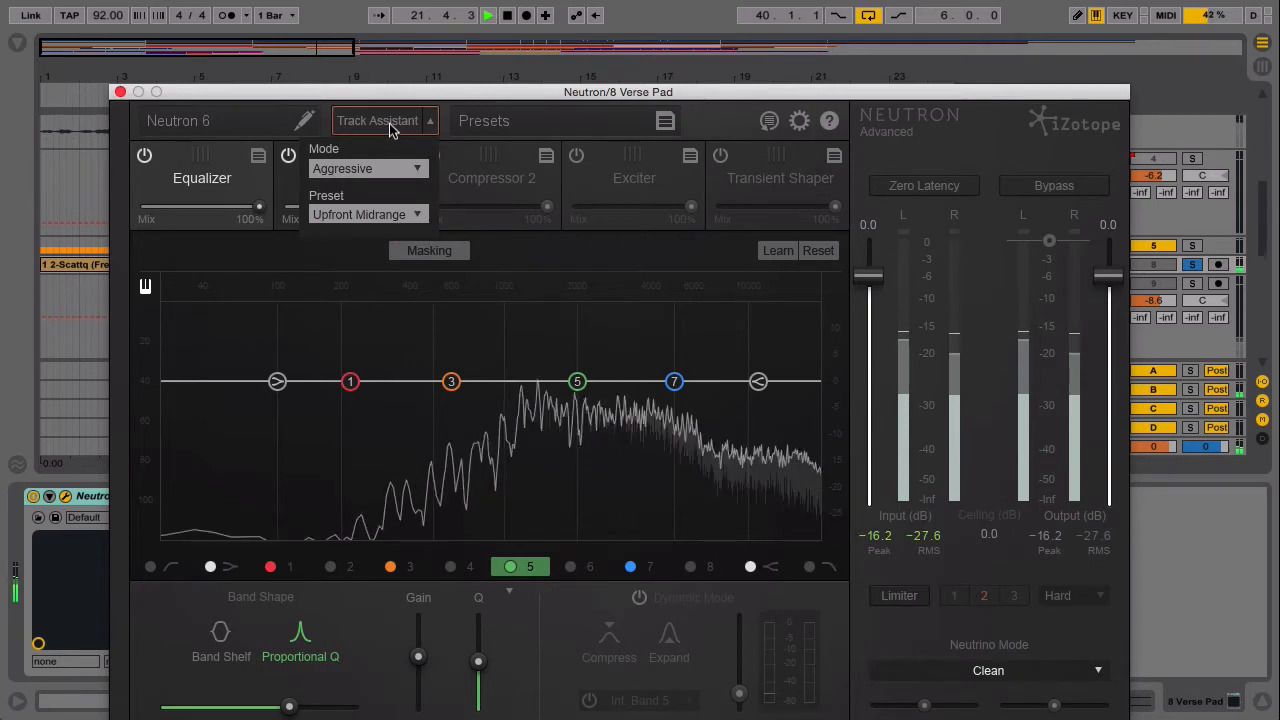
{"action": "left_click", "coordinate": [391, 128]}
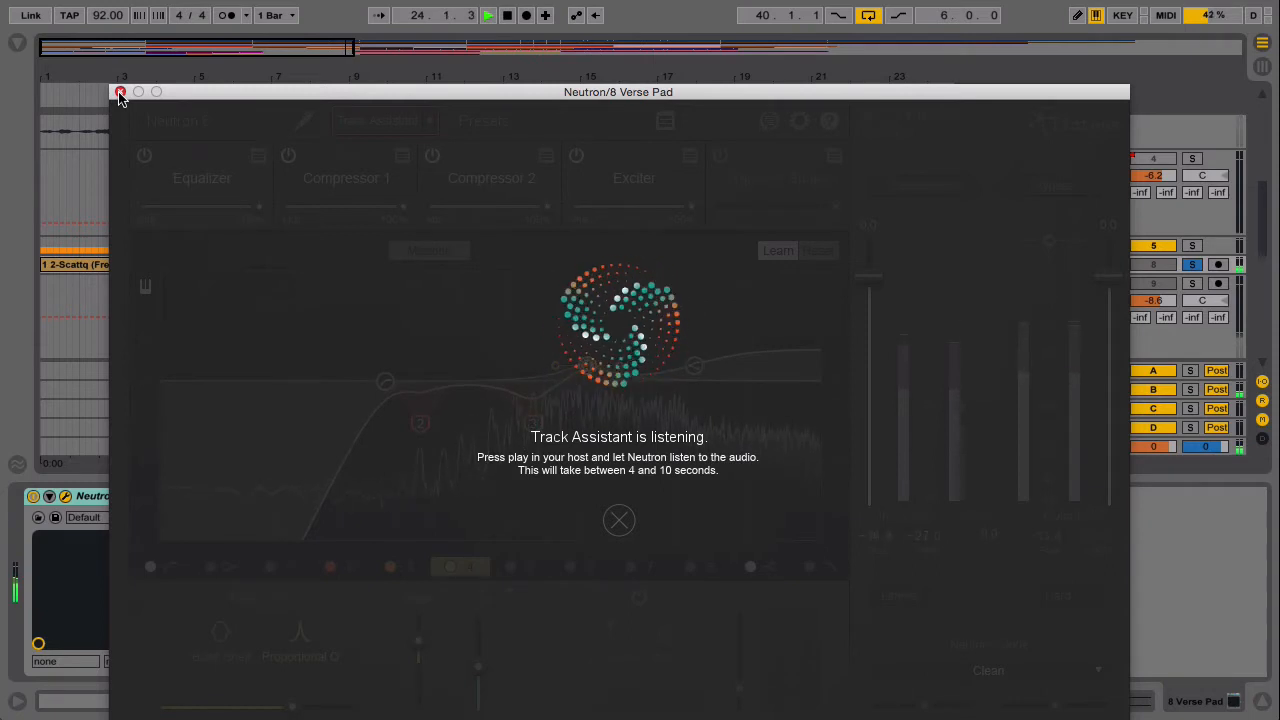
{"action": "left_click", "coordinate": [120, 92]}
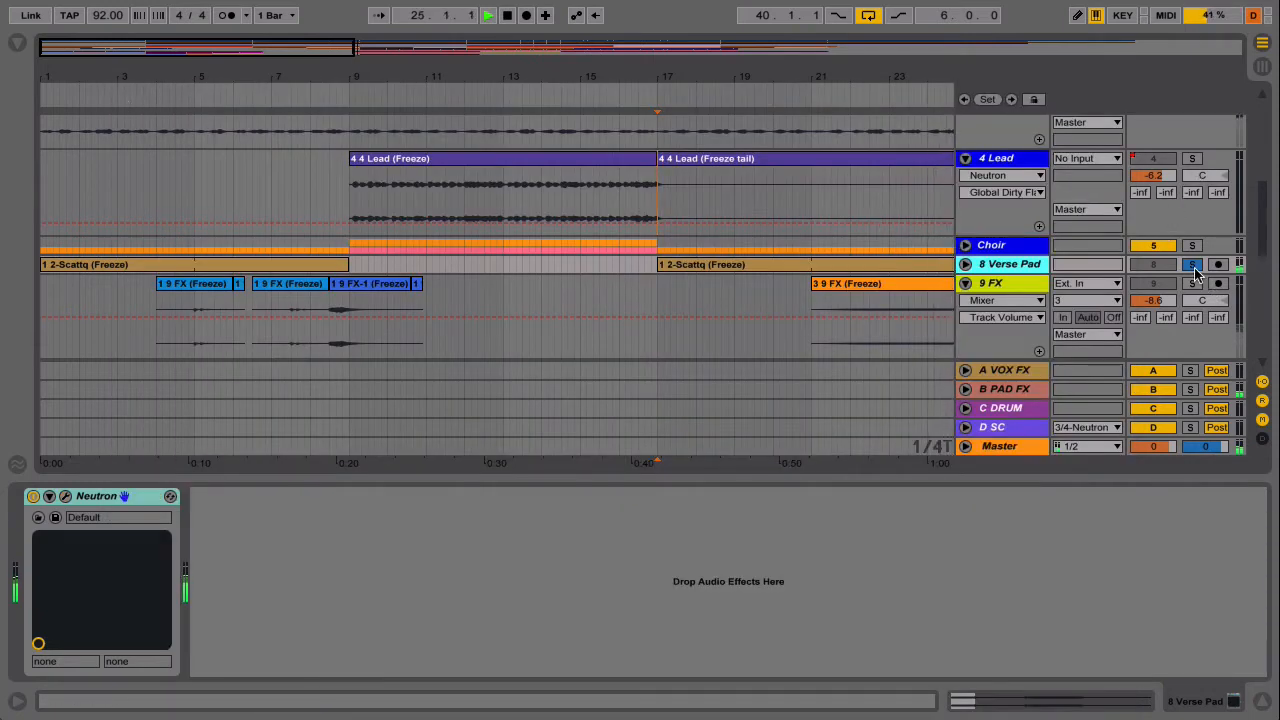
Step: Unsolo the 8 Verse Pad track and listen to the full mix from bar 9 and from bar 17
{"action": "left_click", "coordinate": [1192, 265]}
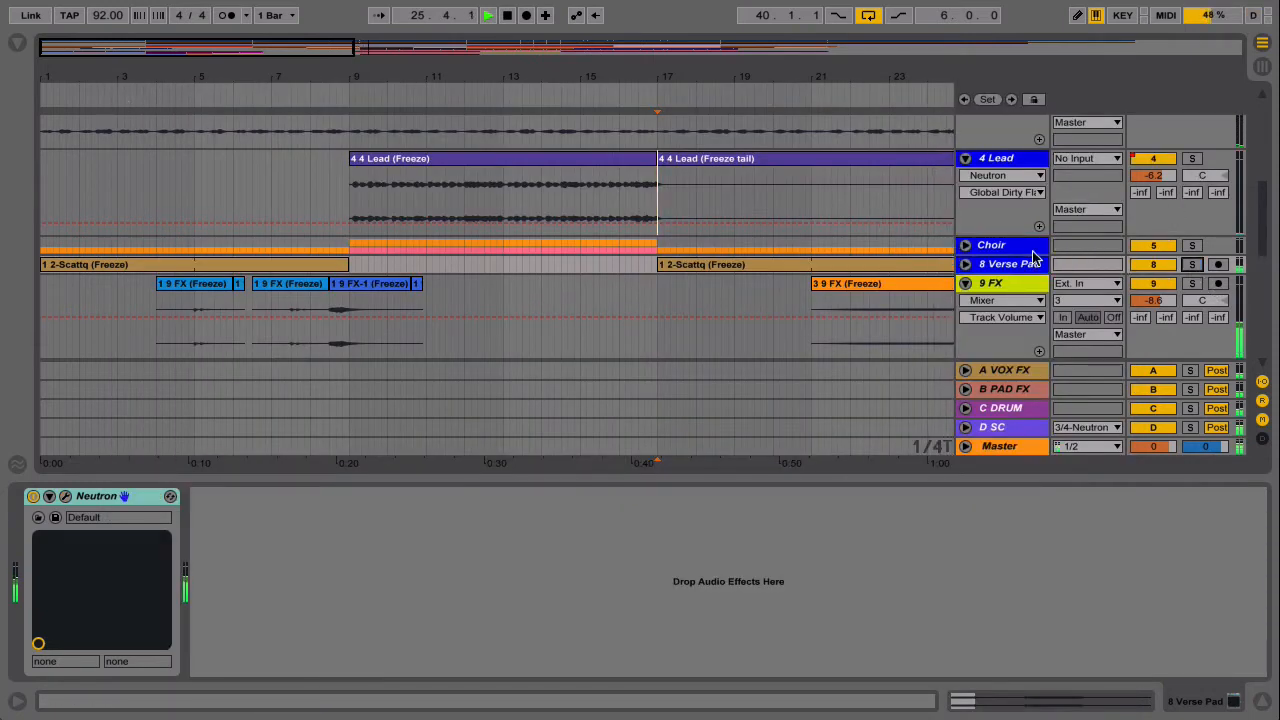
{"action": "left_click", "coordinate": [446, 165]}
{"action": "key", "text": "space"}
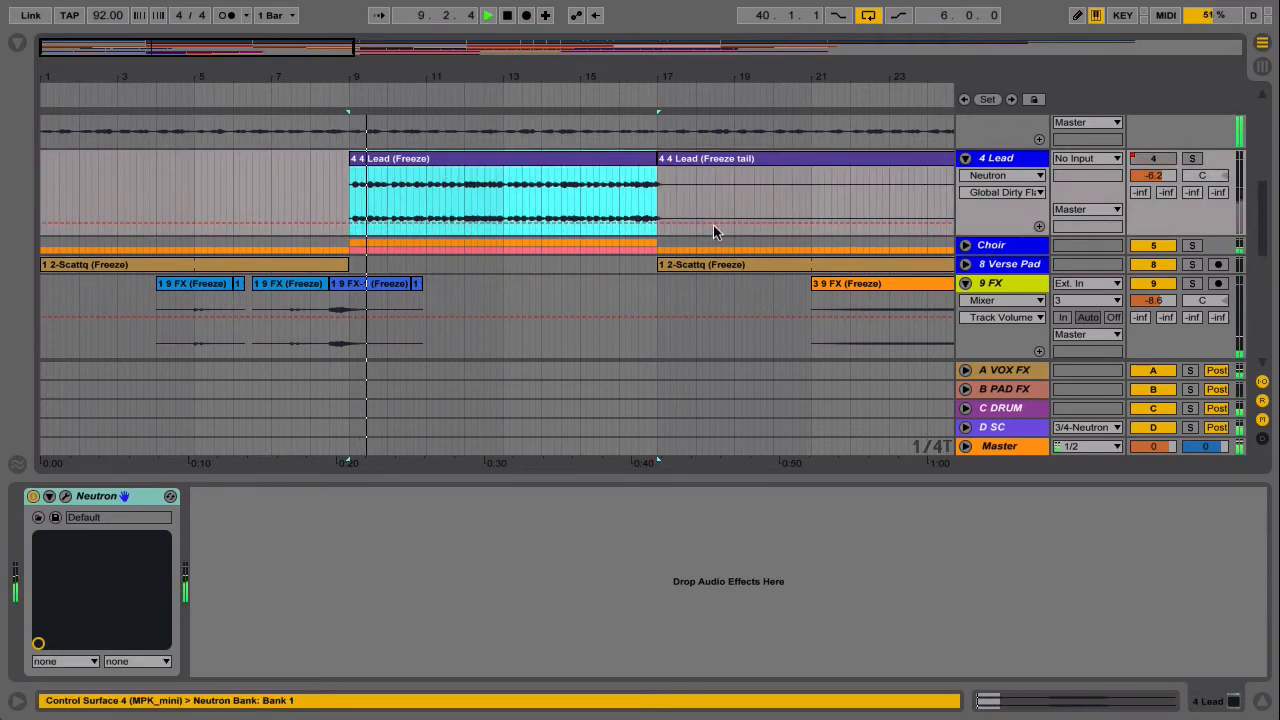
{"action": "left_click", "coordinate": [654, 206]}
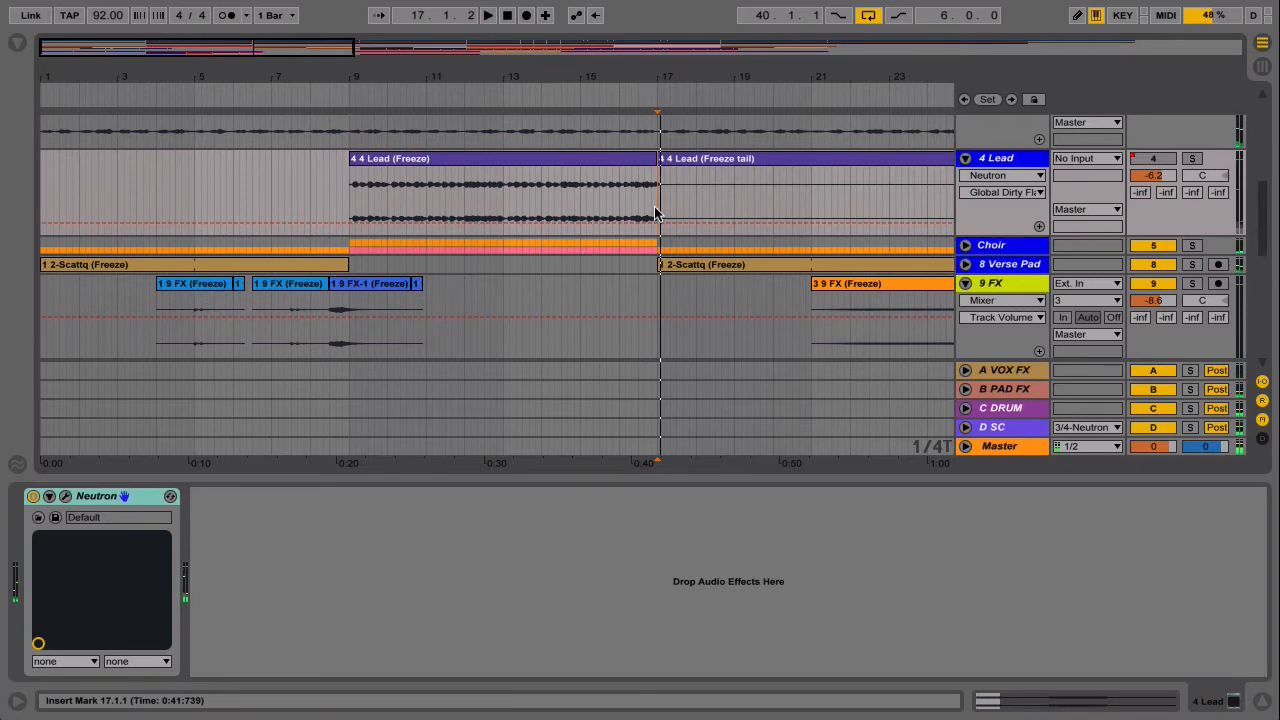
{"action": "key", "text": "space"}
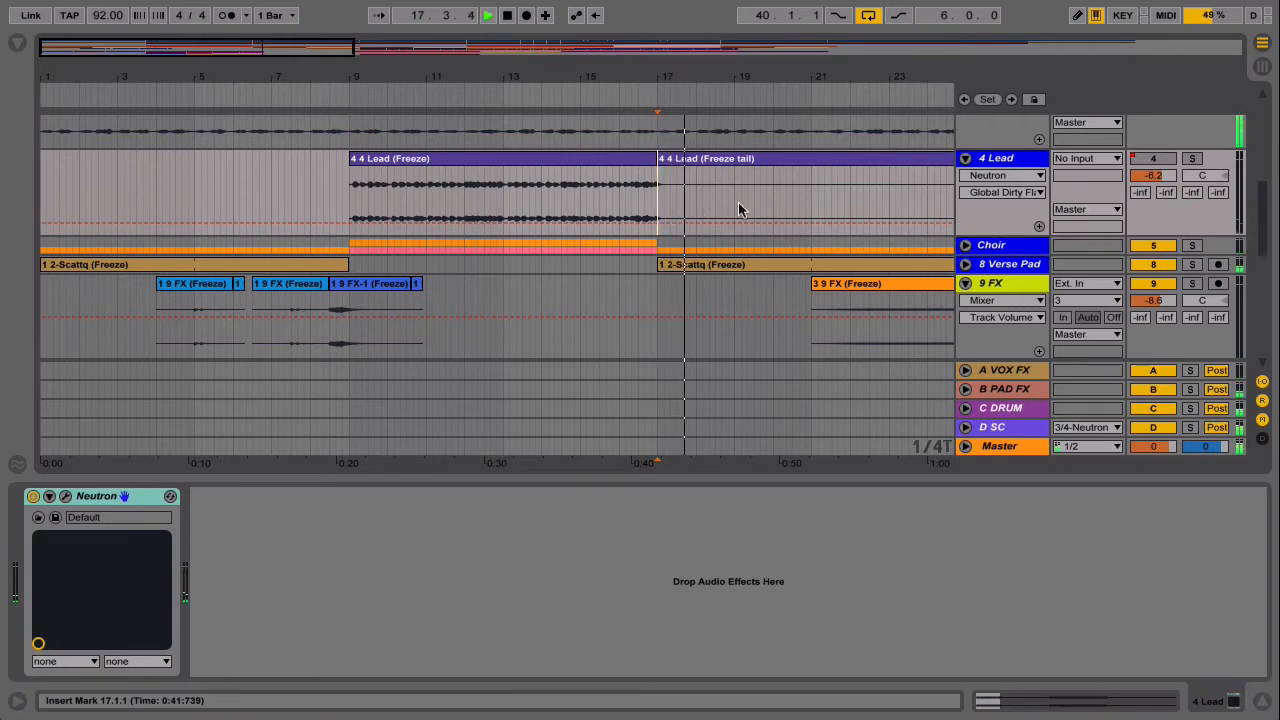
{"action": "scroll", "coordinate": [795, 252], "scroll_direction": "right", "scroll_amount": 5}
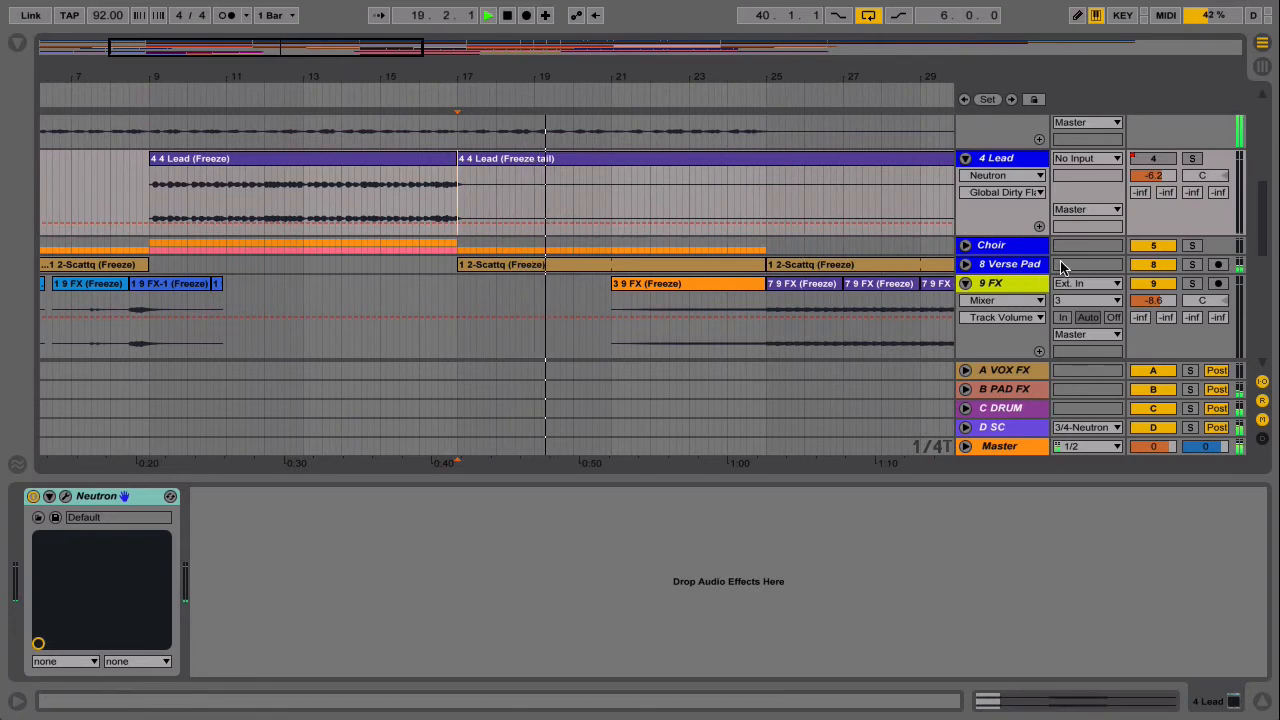
Step: In the 8 Verse Pad's Neutron equalizer, lower the high-pass cutoff to about 200 Hz and slightly reduce the high shelf's gain, closing the window
{"action": "left_click", "coordinate": [1006, 268]}
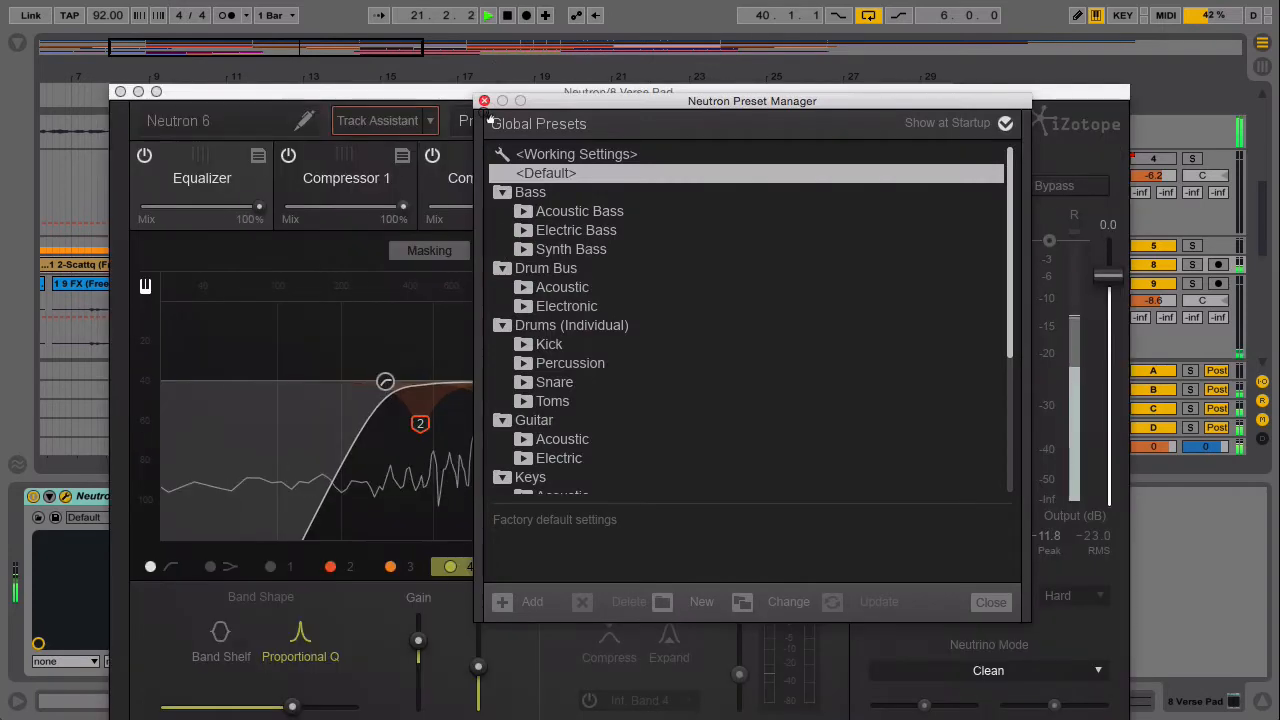
{"action": "left_click", "coordinate": [485, 101]}
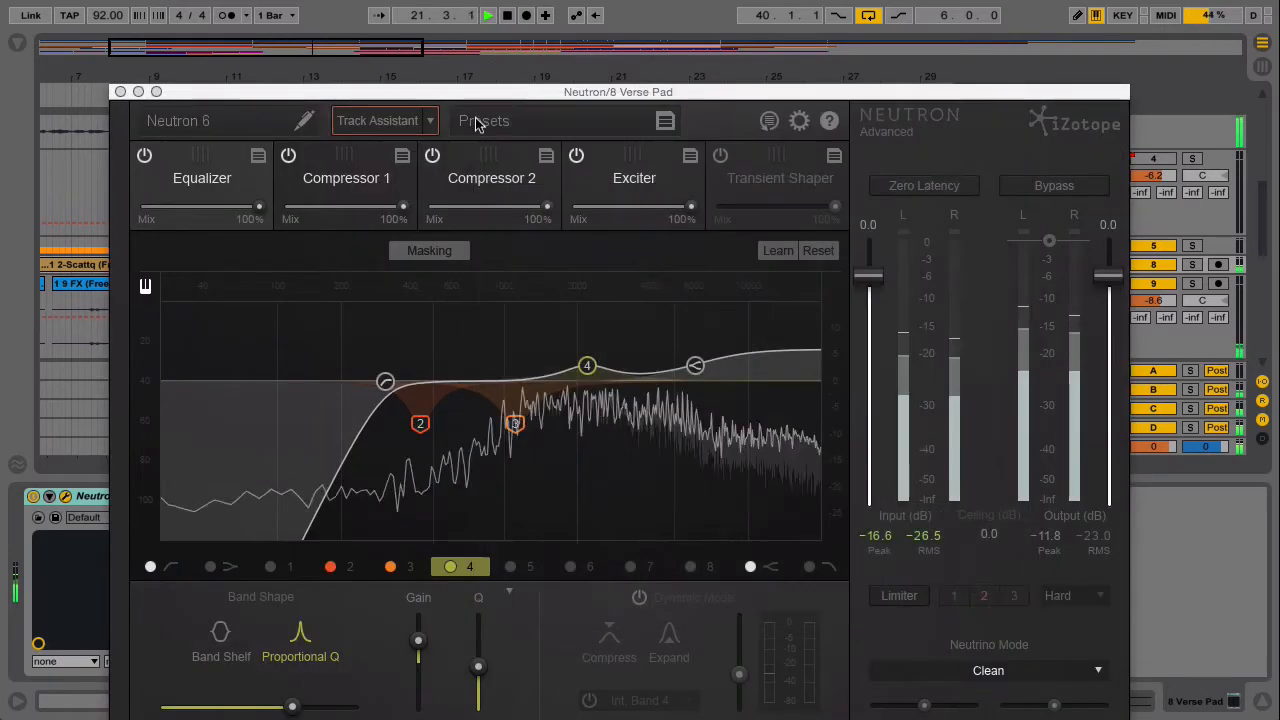
{"action": "left_click_drag", "start_coordinate": [385, 388], "coordinate": [338, 384]}
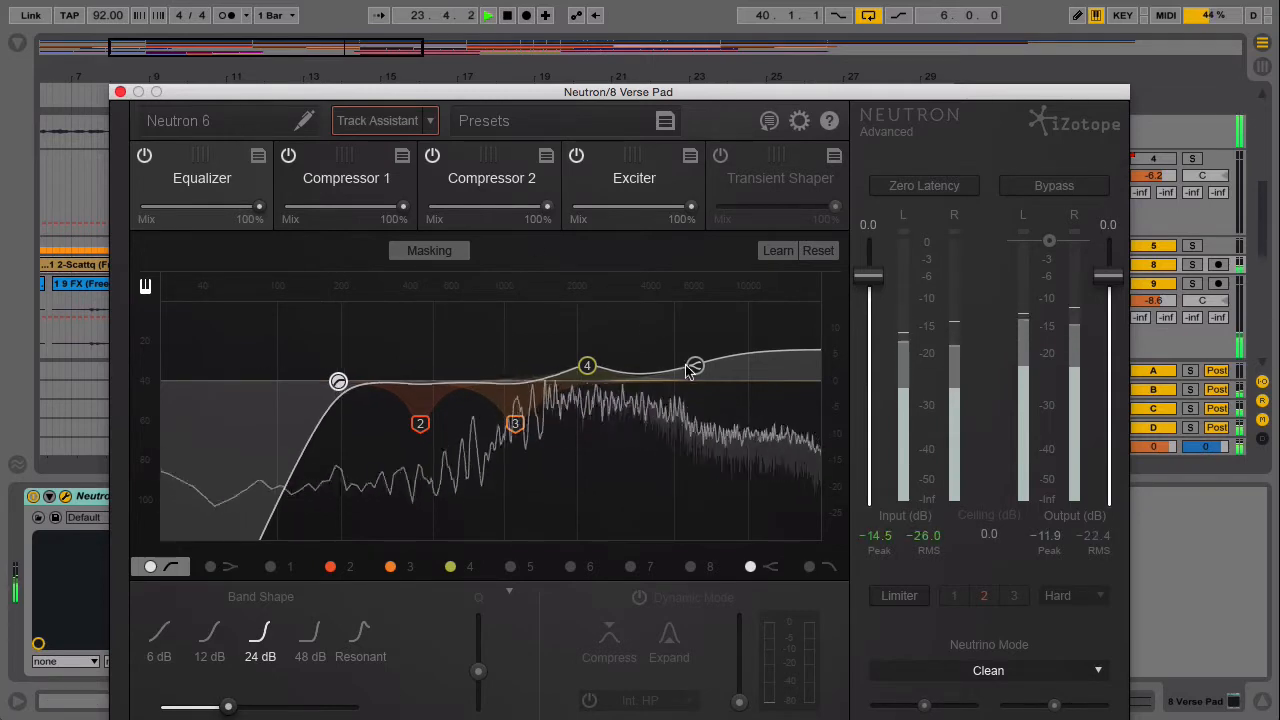
{"action": "left_click_drag", "start_coordinate": [695, 365], "coordinate": [695, 375]}
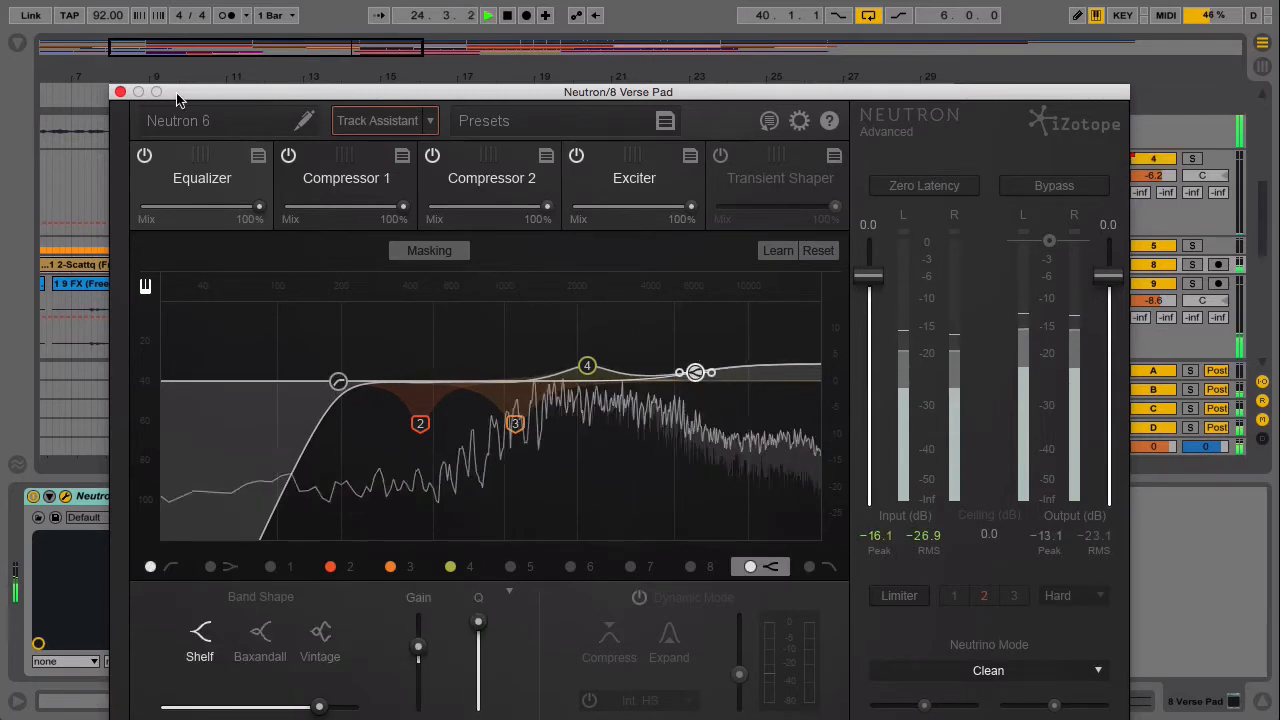
{"action": "left_click", "coordinate": [120, 91]}
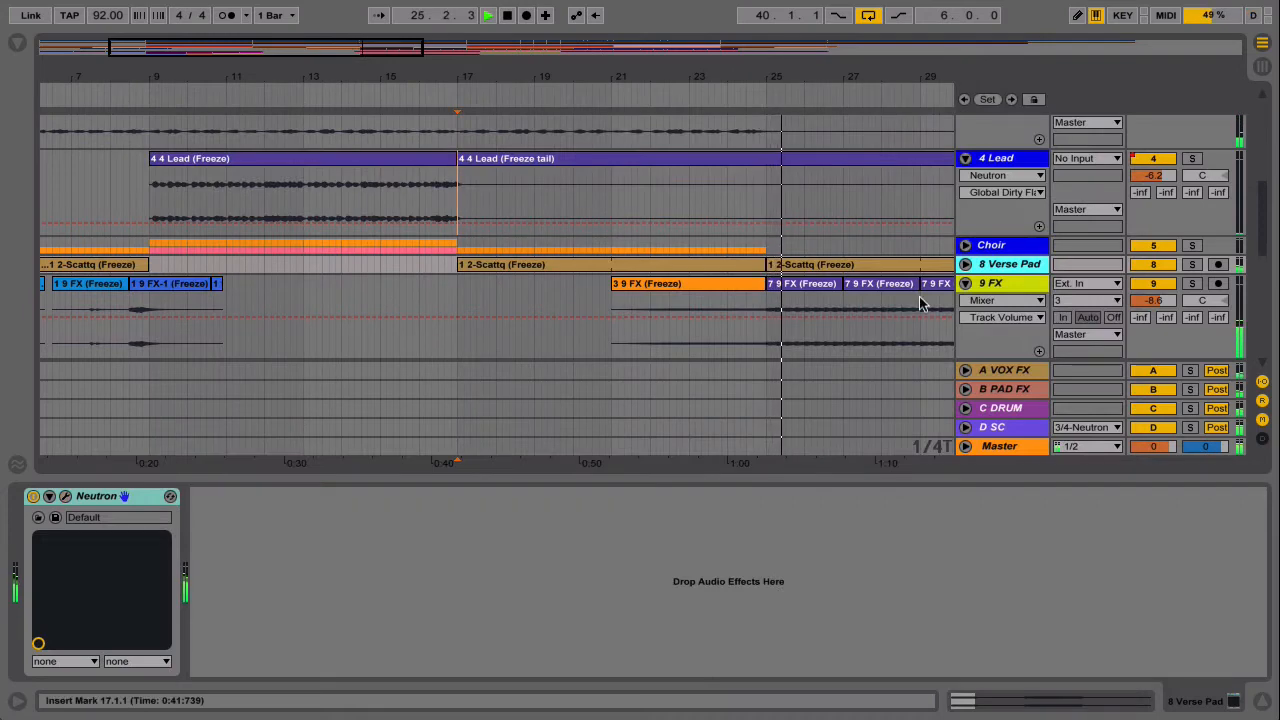
Step: Open Neutron on the 9 FX track and play from the selected 9 FX clip at bar 25
{"action": "left_click", "coordinate": [1011, 288]}
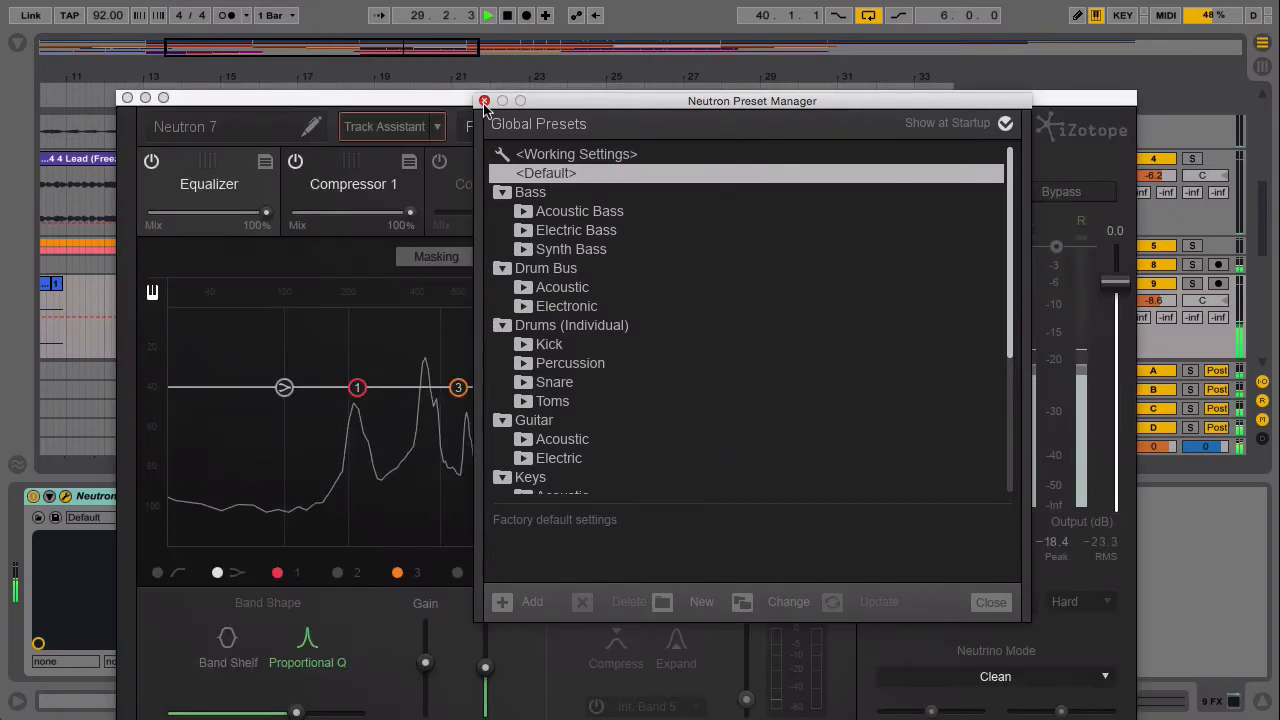
{"action": "left_click", "coordinate": [484, 101]}
{"action": "left_click_drag", "start_coordinate": [592, 97], "coordinate": [685, 381]}
{"action": "left_click", "coordinate": [638, 286]}
{"action": "key", "text": "space"}
{"action": "key", "text": "space"}
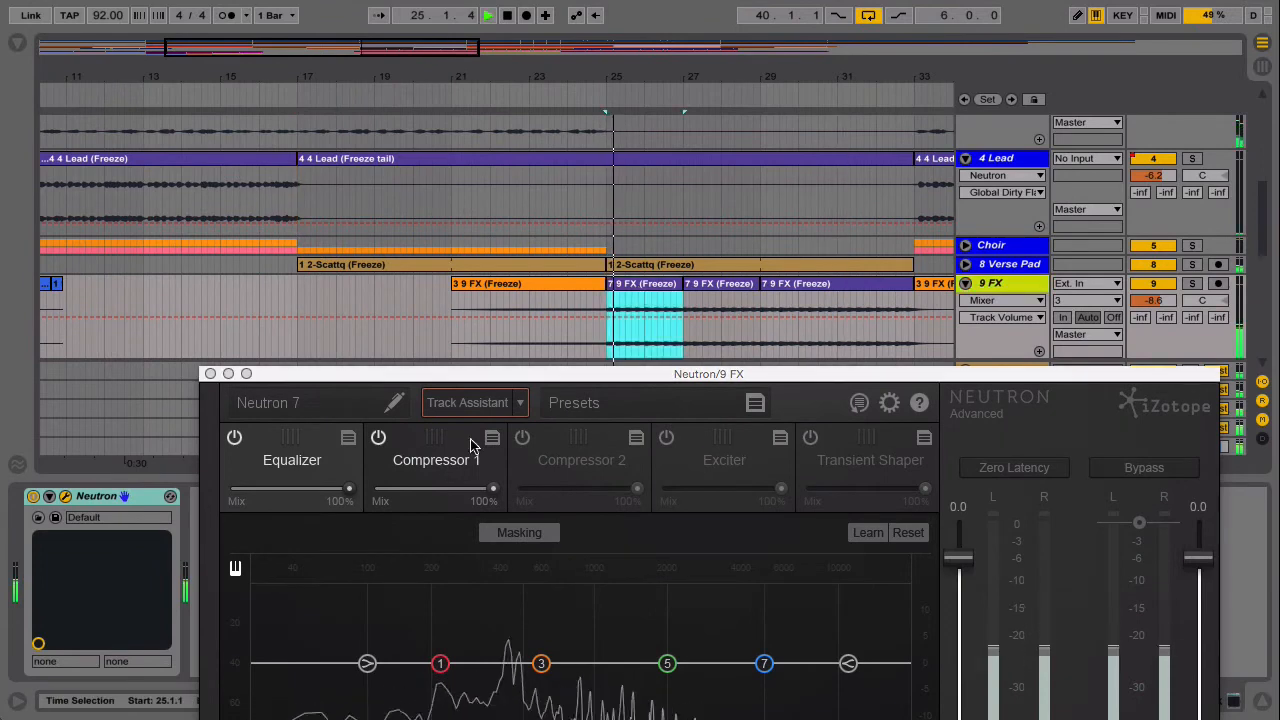
Step: Run Track Assistant on the 9 FX track in Medium mode with the Warm and Open preset
{"action": "left_click", "coordinate": [520, 402]}
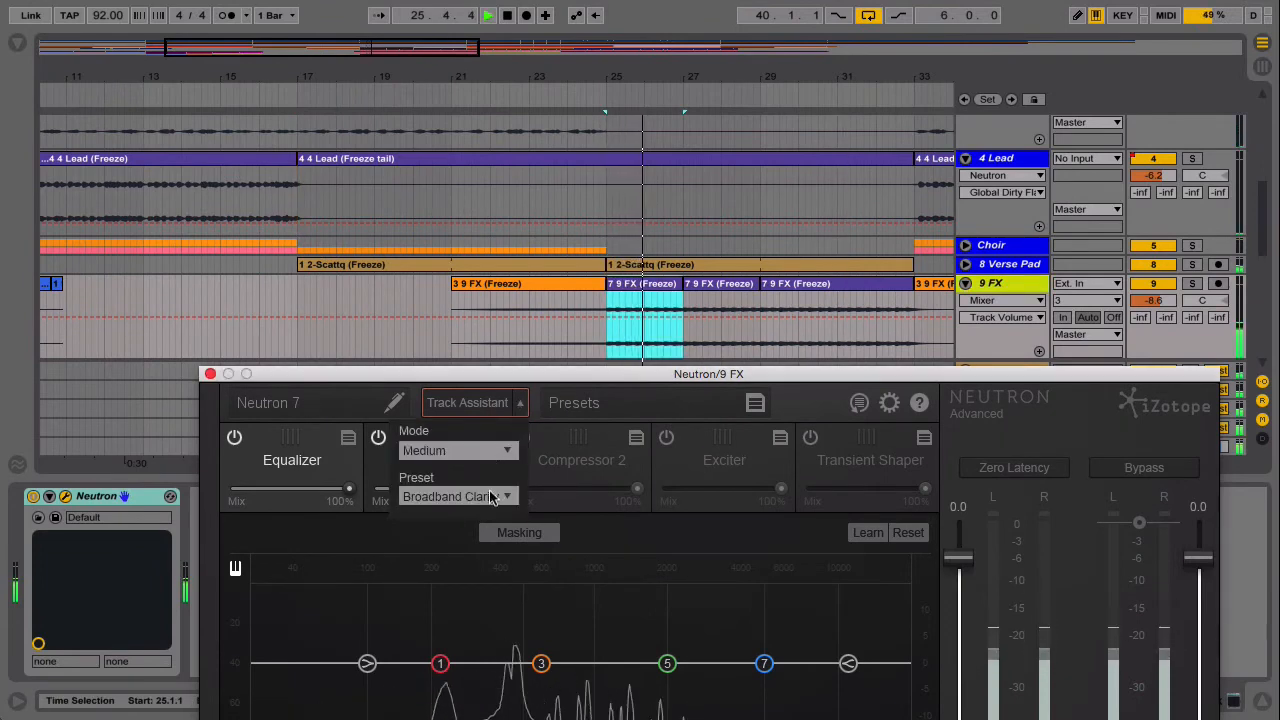
{"action": "left_click", "coordinate": [492, 497]}
{"action": "left_click", "coordinate": [478, 535]}
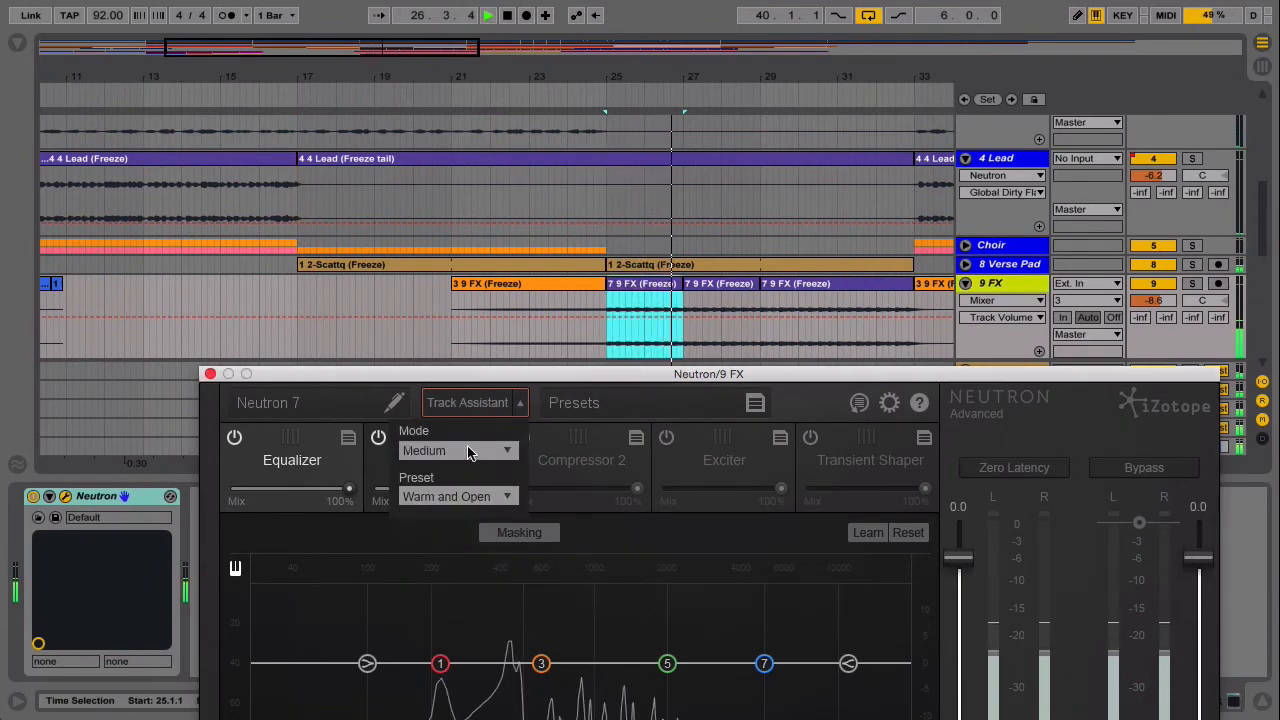
{"action": "left_click", "coordinate": [490, 410]}
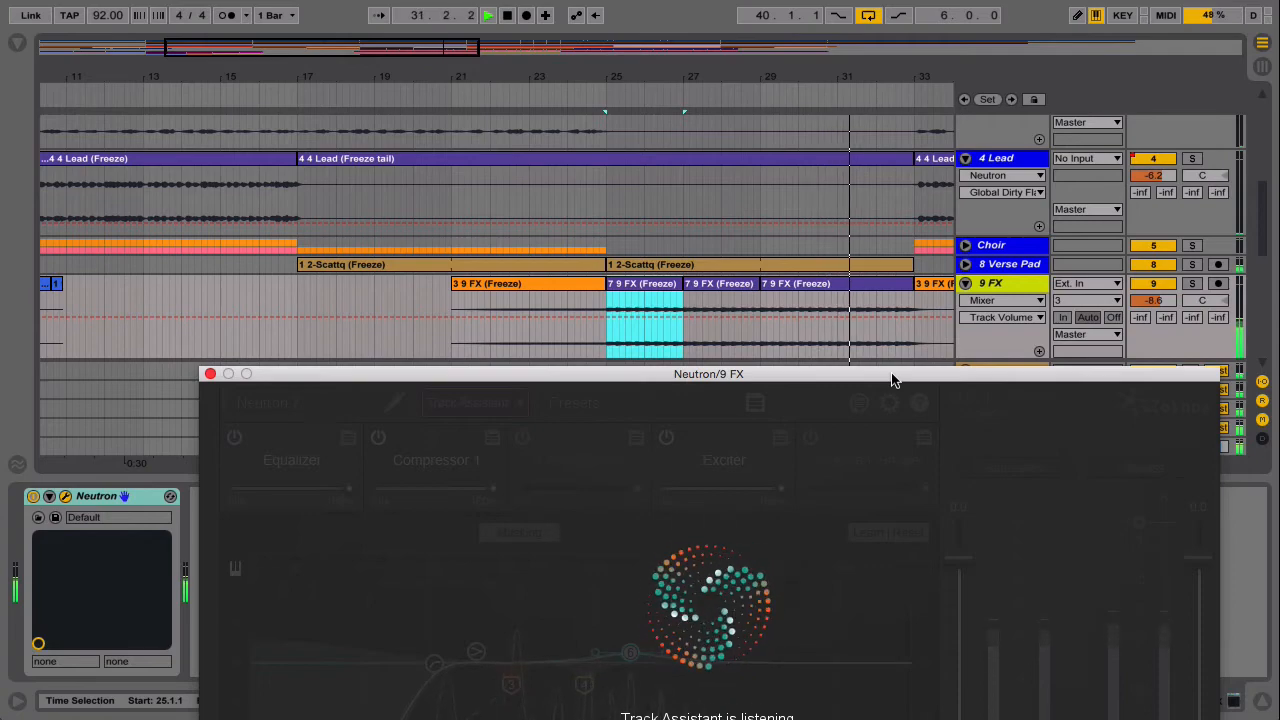
{"action": "left_click_drag", "start_coordinate": [891, 374], "coordinate": [936, 322]}
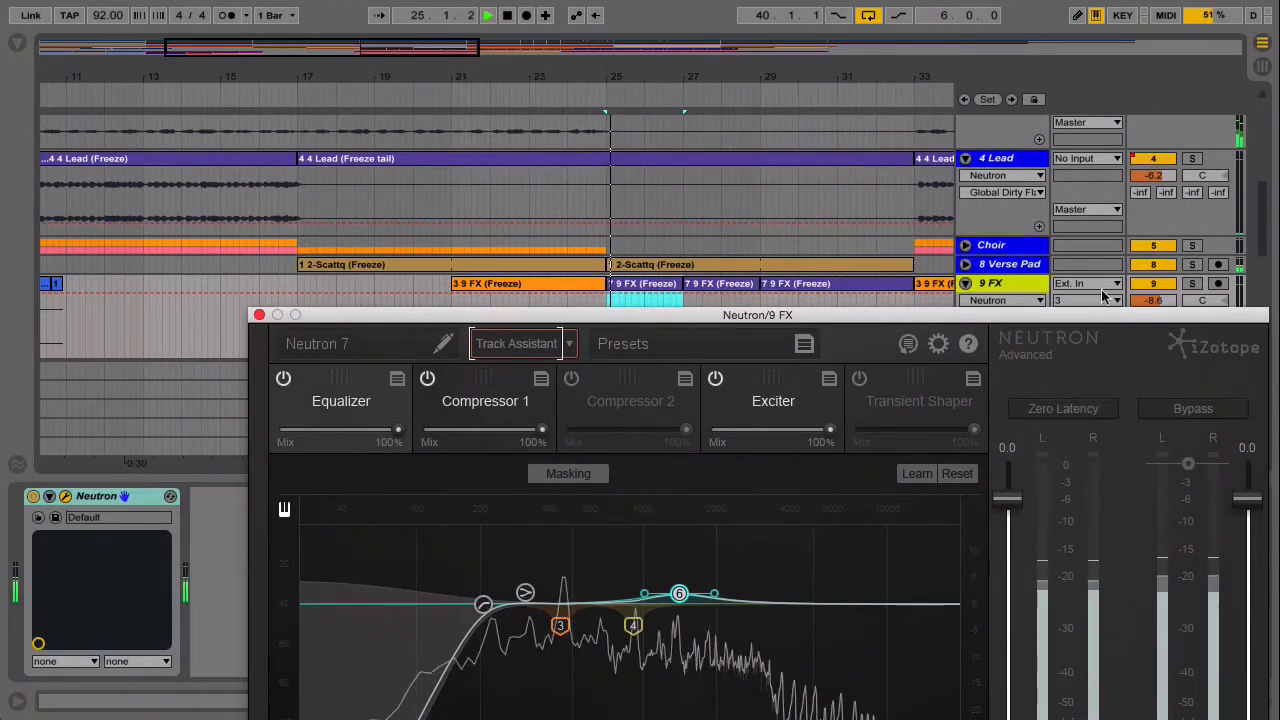
Step: Compare the soloed 9 FX track's sound with Neutron bypassed and active, leaving it active
{"action": "left_click_drag", "start_coordinate": [1034, 314], "coordinate": [889, 15]}
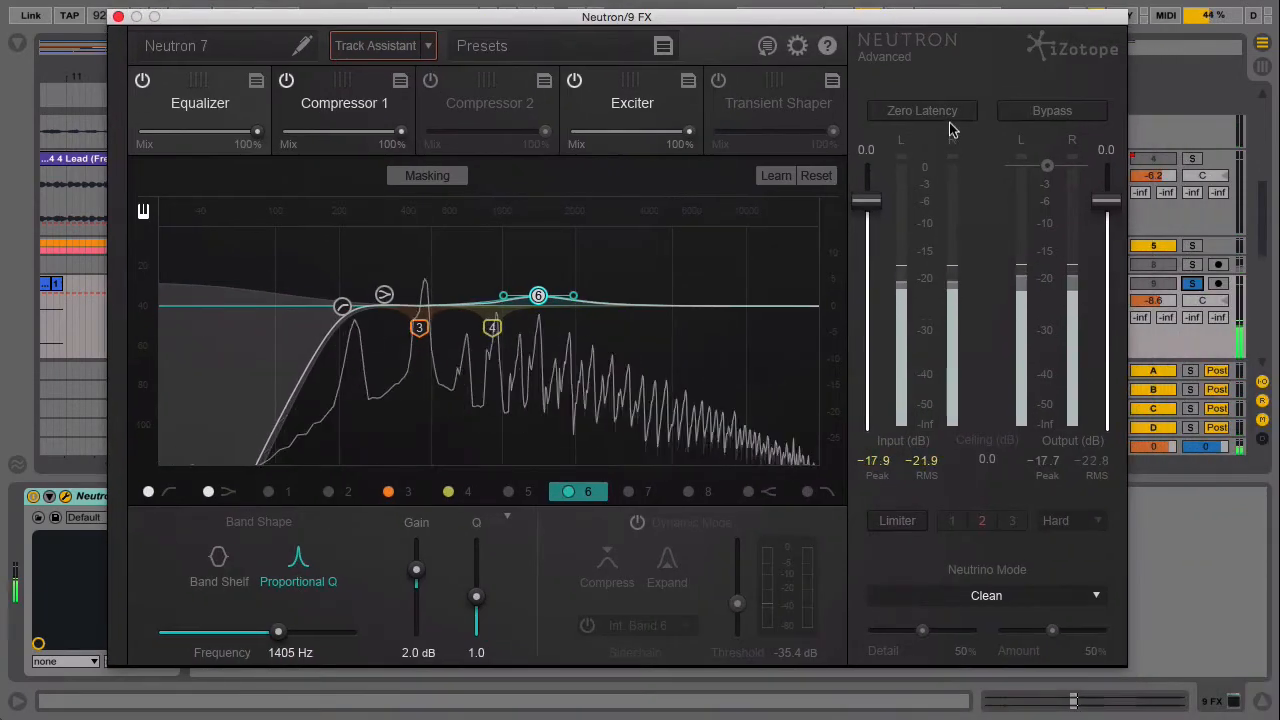
{"action": "left_click", "coordinate": [1022, 122]}
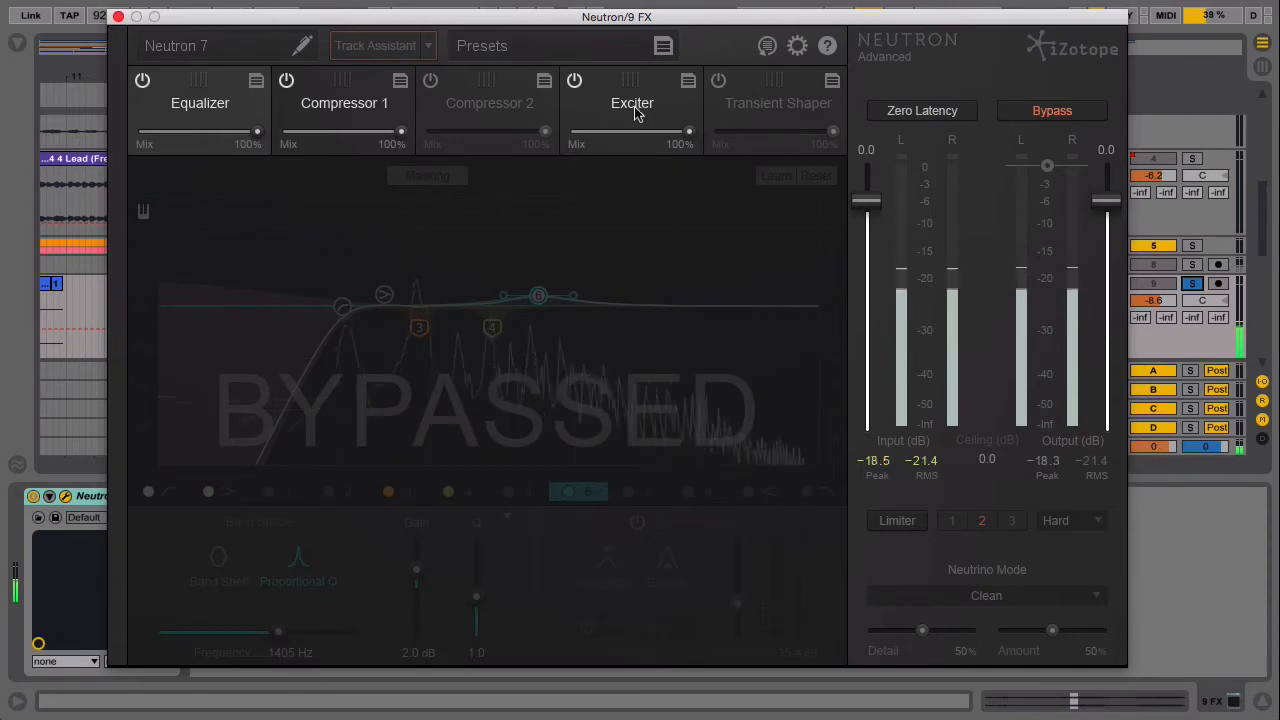
{"action": "left_click", "coordinate": [1055, 117]}
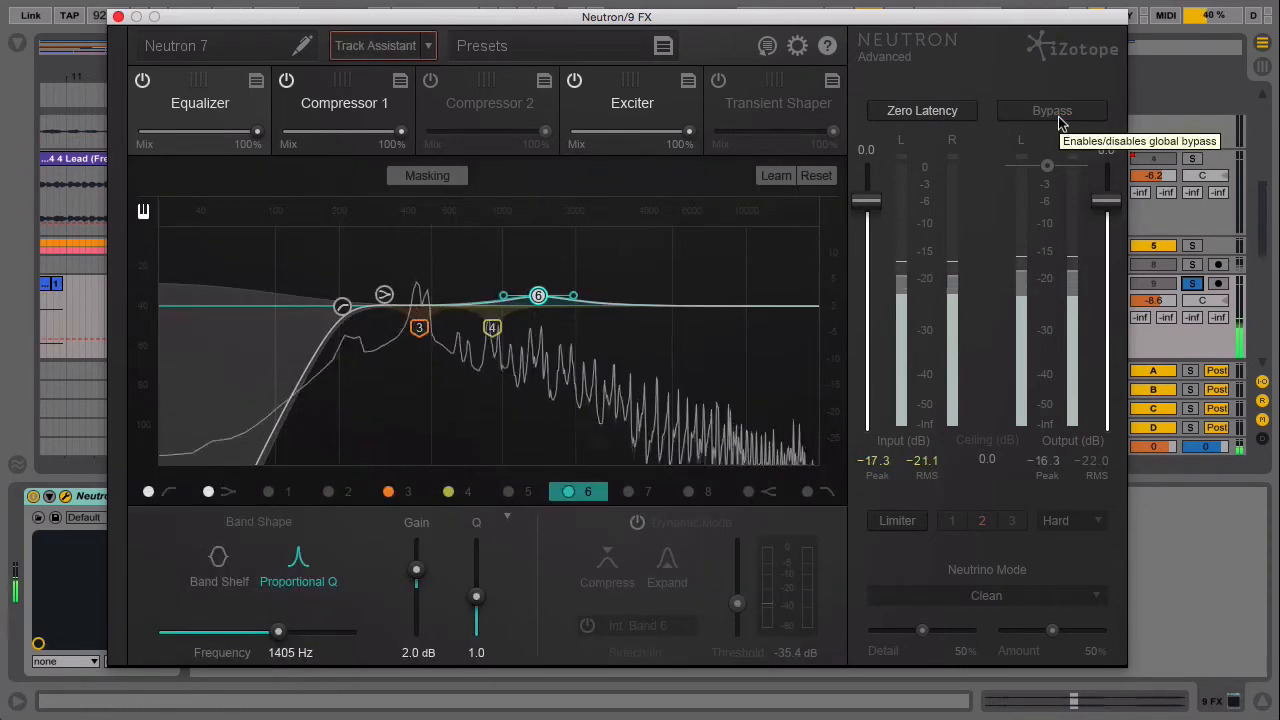
{"action": "left_click", "coordinate": [1060, 121]}
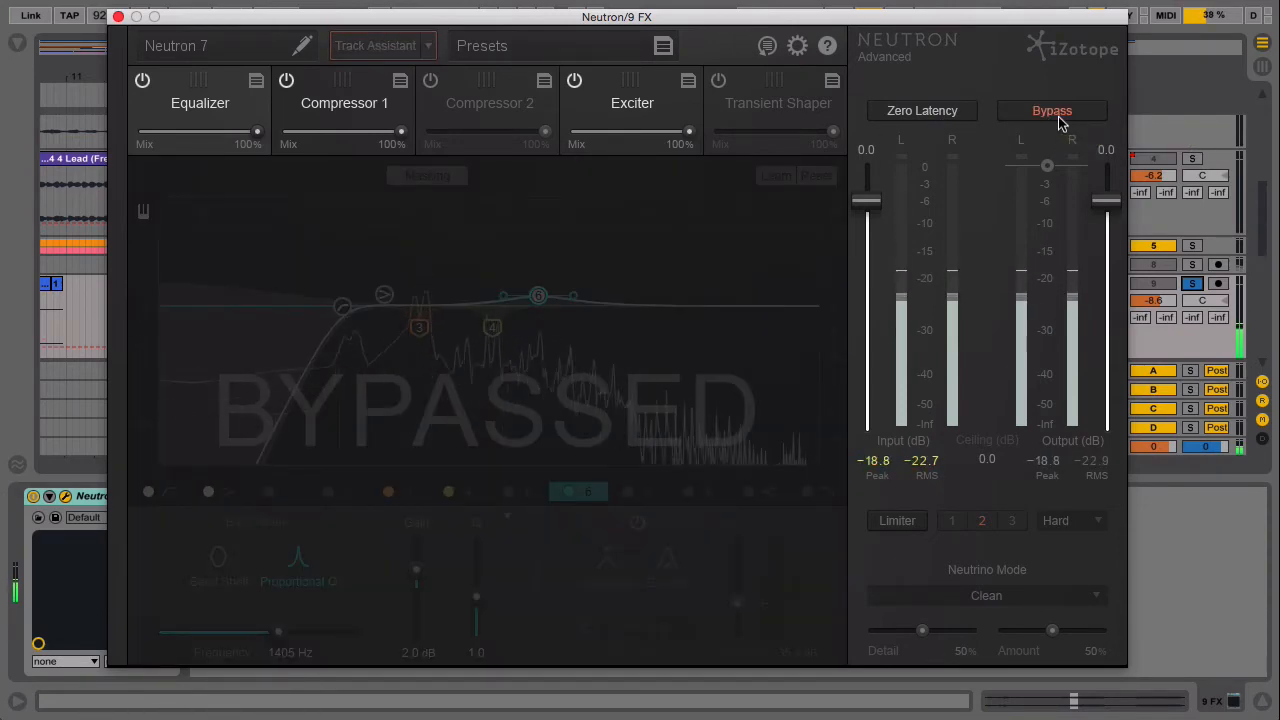
{"action": "left_click", "coordinate": [1060, 121]}
Step: Review the 9 FX track's Compressor 1, Compressor 2 and Exciter modules in Neutron and close the plug-in window
{"action": "left_click", "coordinate": [370, 105]}
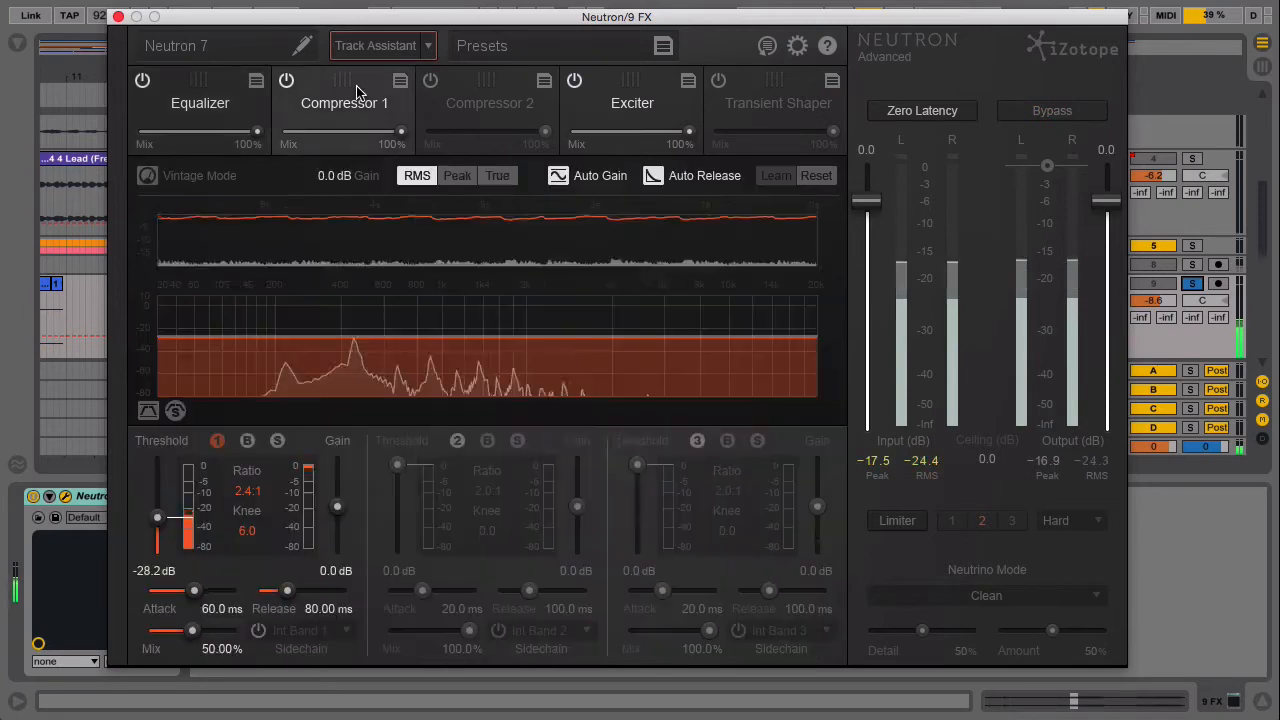
{"action": "left_click", "coordinate": [448, 113]}
{"action": "left_click", "coordinate": [624, 107]}
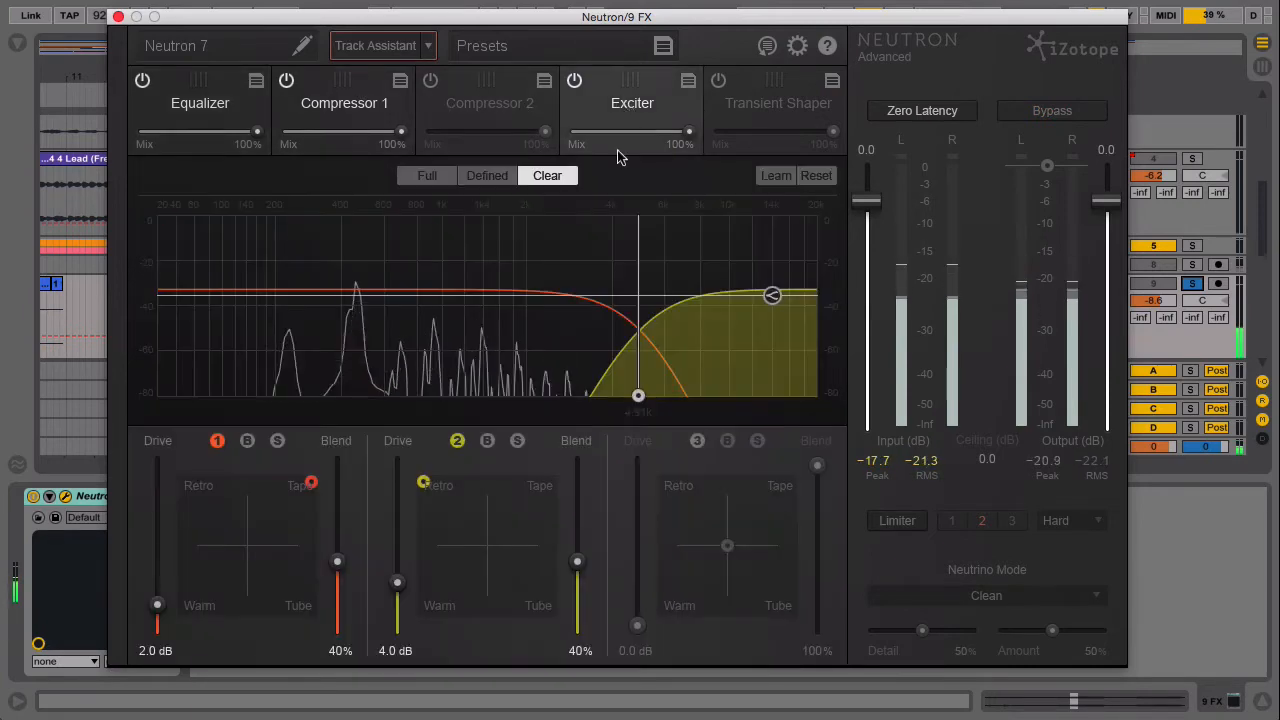
{"action": "left_click", "coordinate": [118, 17]}
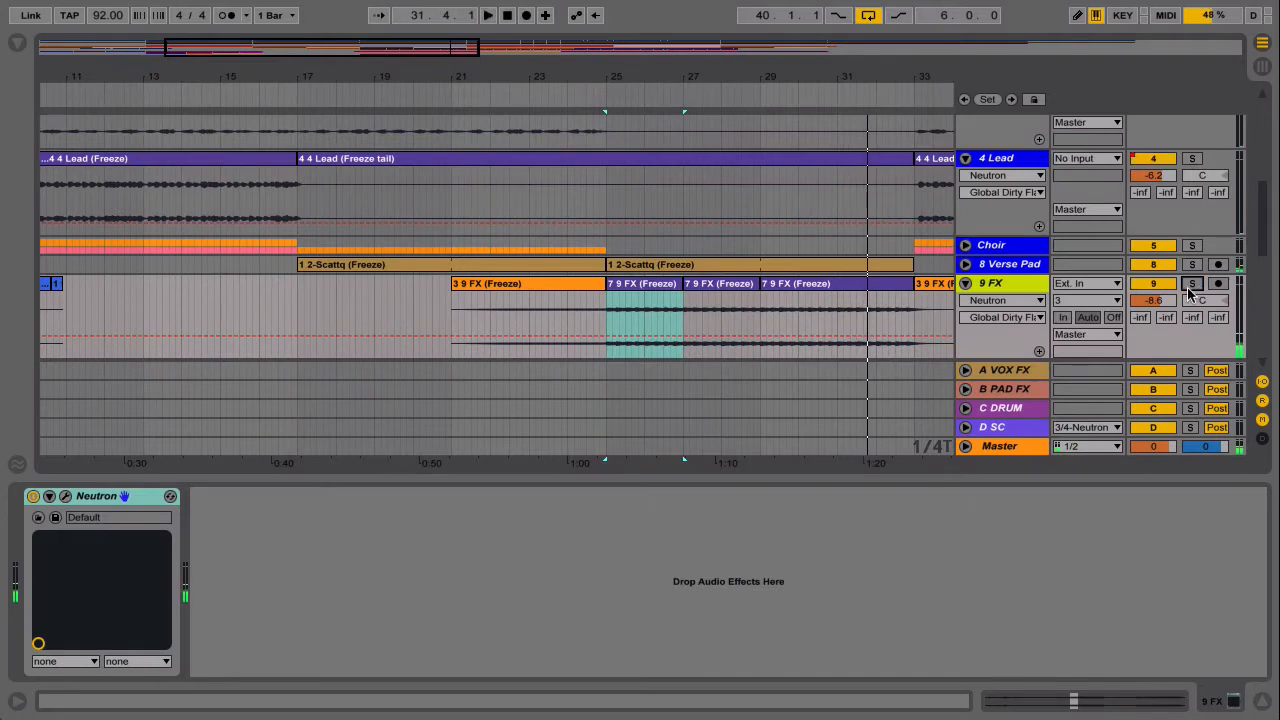
Step: Open Neutron on the 10 Mel FX track with the track soloed and dismiss the preset manager
{"action": "scroll", "coordinate": [1036, 307], "scroll_direction": "down", "scroll_amount": 3}
{"action": "left_click", "coordinate": [1019, 255]}
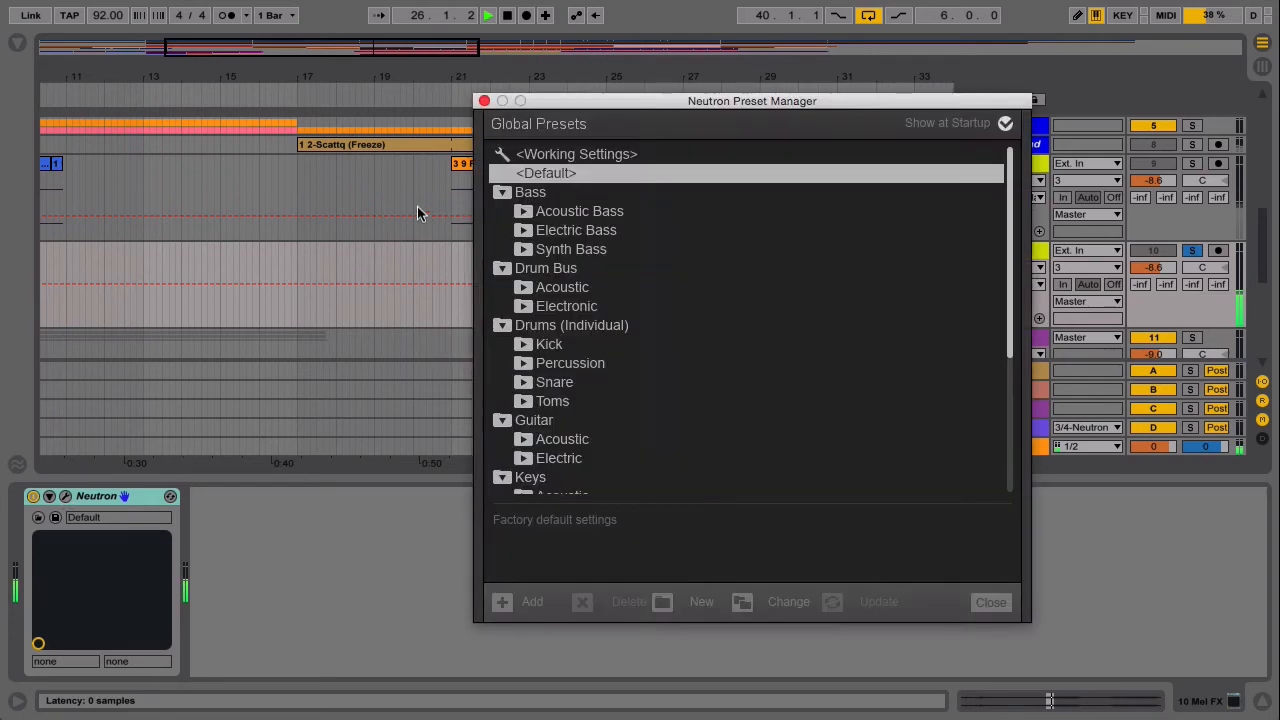
{"action": "left_click", "coordinate": [484, 101]}
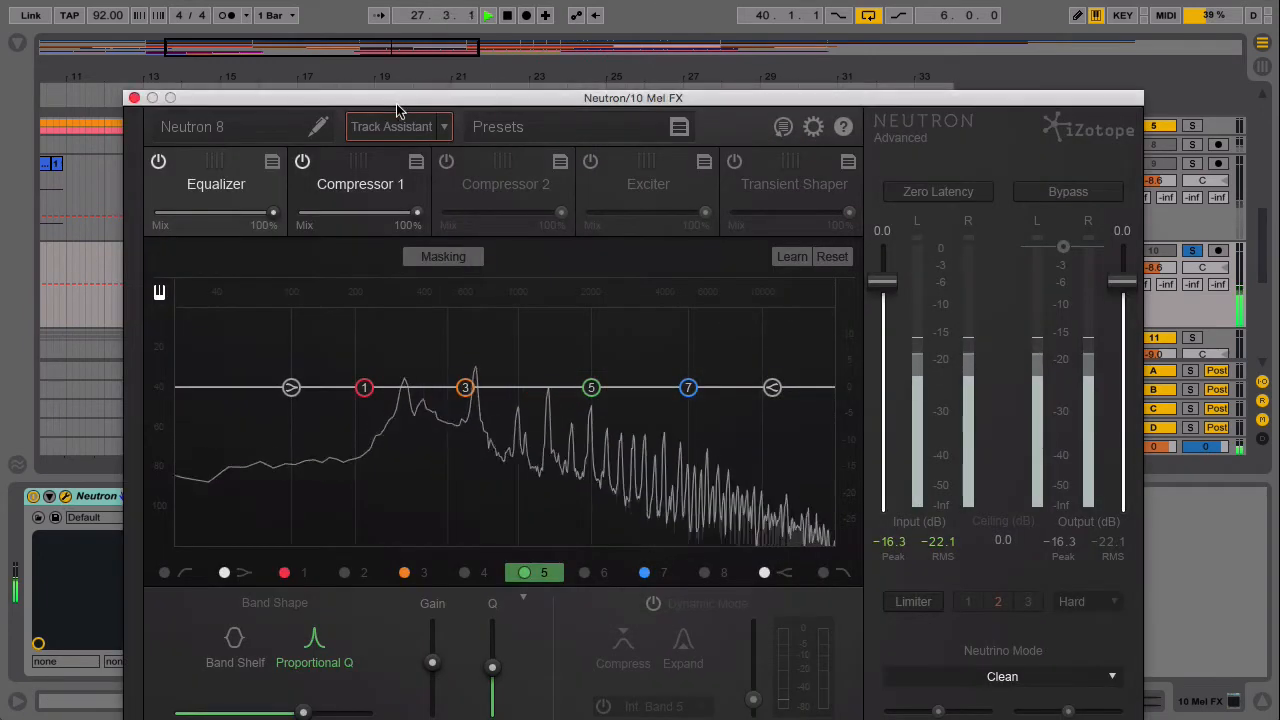
{"action": "left_click_drag", "start_coordinate": [398, 100], "coordinate": [400, 0]}
Step: Run Track Assistant on the 10 Mel FX track in Medium mode with the Upfront Midrange preset
{"action": "left_click", "coordinate": [445, 28]}
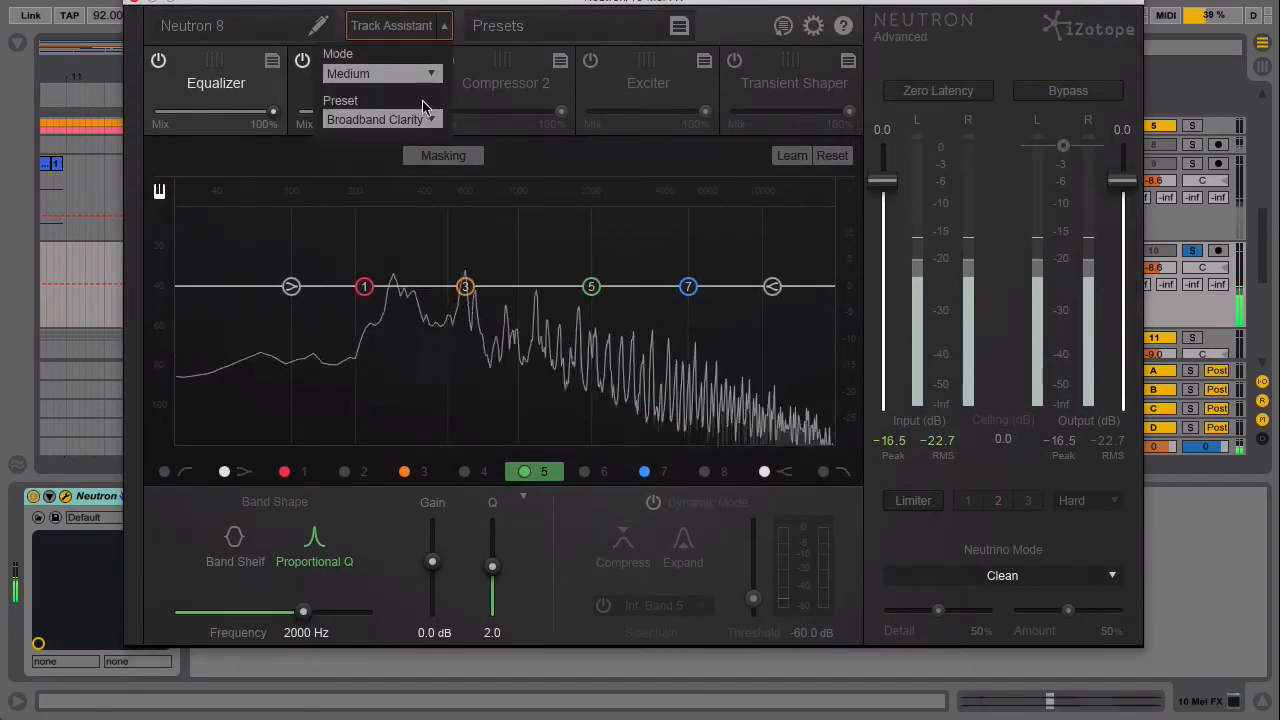
{"action": "left_click", "coordinate": [412, 120]}
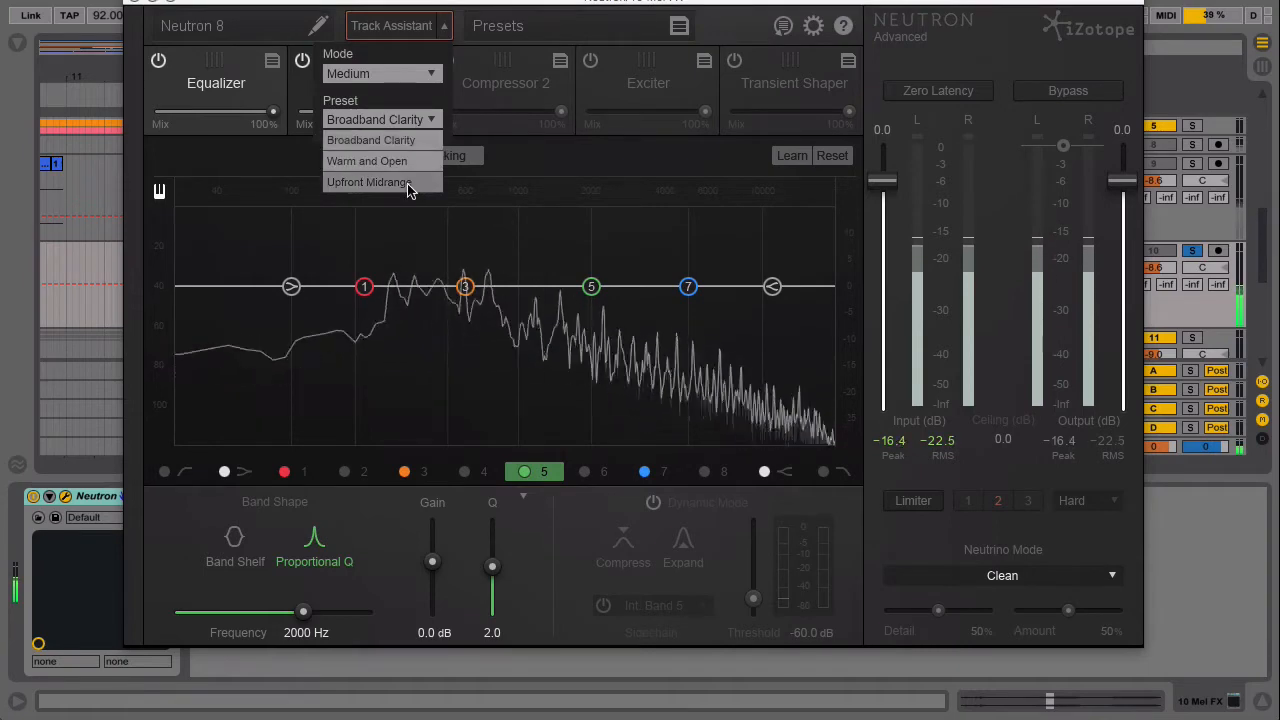
{"action": "left_click", "coordinate": [408, 185]}
{"action": "left_click", "coordinate": [431, 75]}
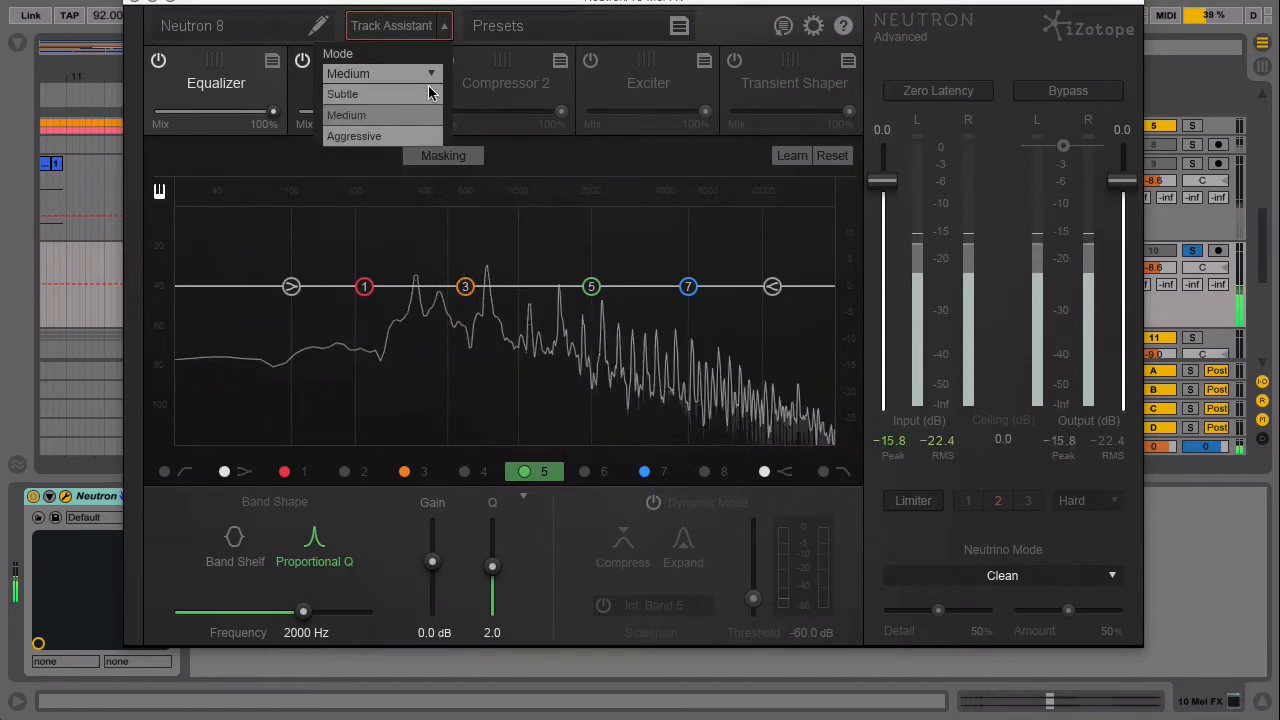
{"action": "left_click", "coordinate": [413, 120]}
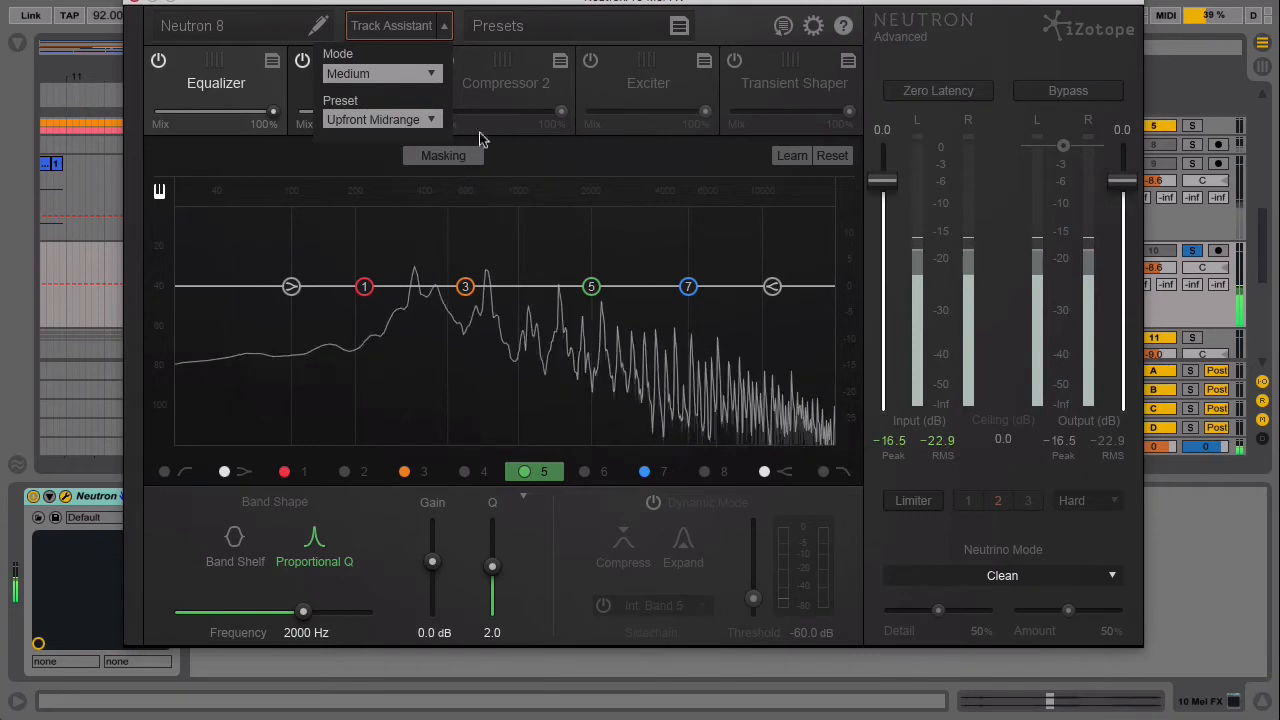
{"action": "left_click", "coordinate": [407, 35]}
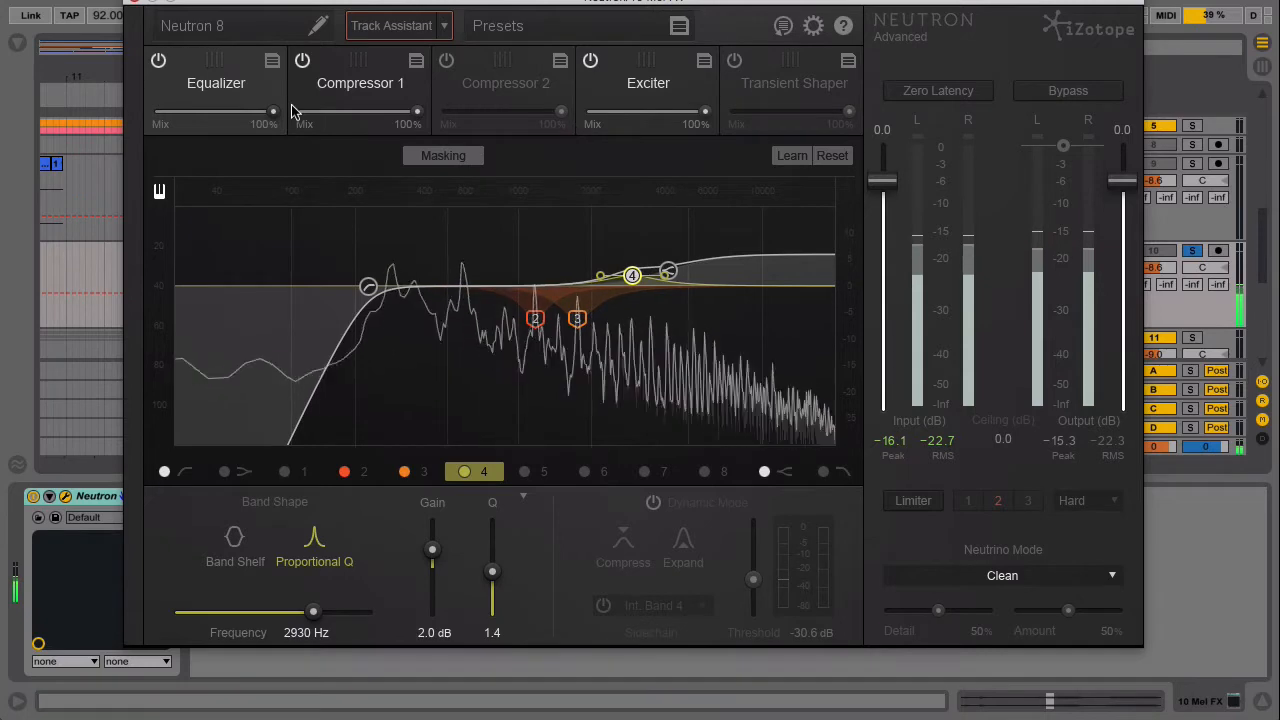
Step: Lower the 10 Mel FX track's Equalizer mix to 73%, then close Neutron and stop playback
{"action": "left_click_drag", "start_coordinate": [273, 112], "coordinate": [242, 122]}
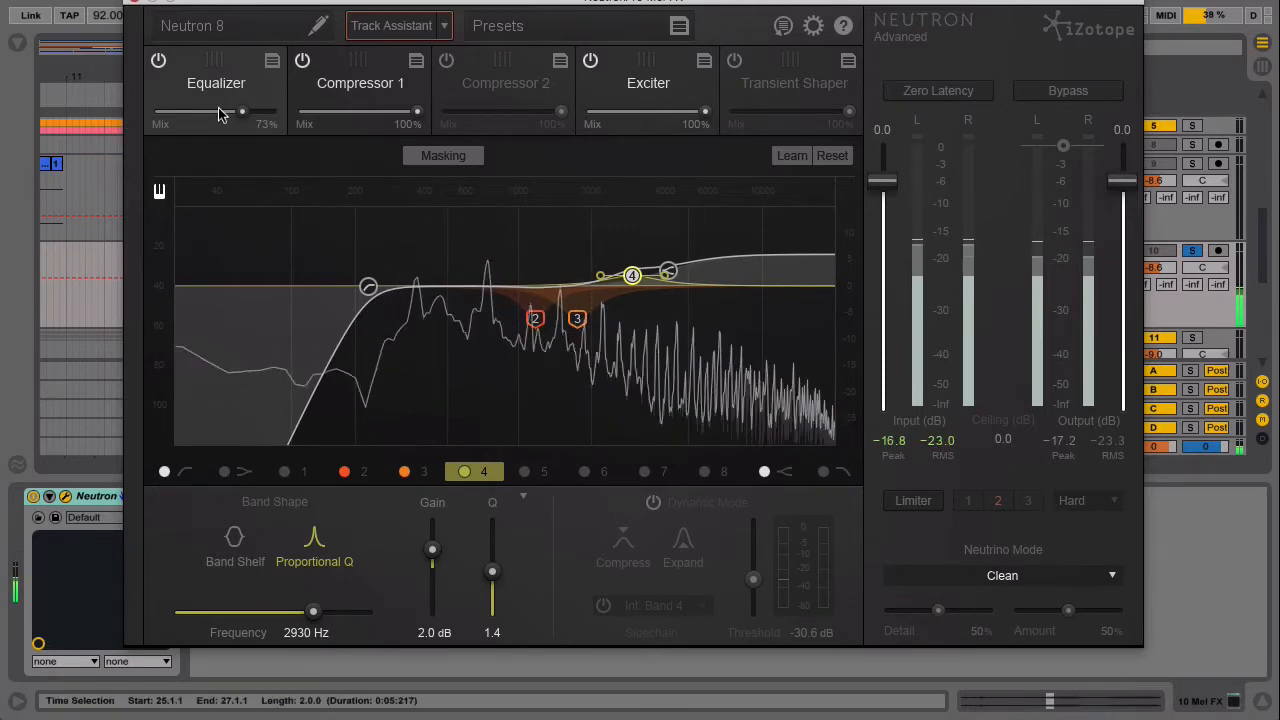
{"action": "left_click", "coordinate": [135, 4]}
{"action": "key", "text": "space"}
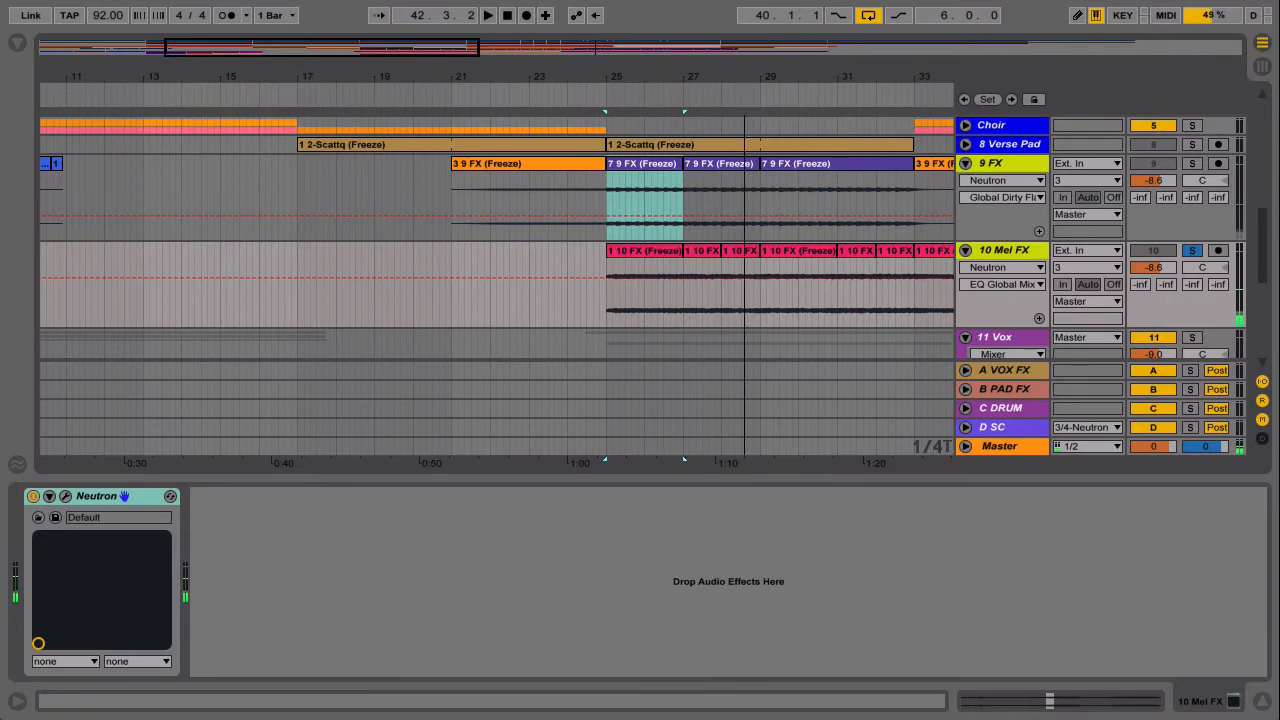
Step: Go to the 11 Vox group and select the 13 11 Vox clip at bar 9 on the 12 Main Vox track
{"action": "left_click_drag", "start_coordinate": [744, 79], "coordinate": [610, 79]}
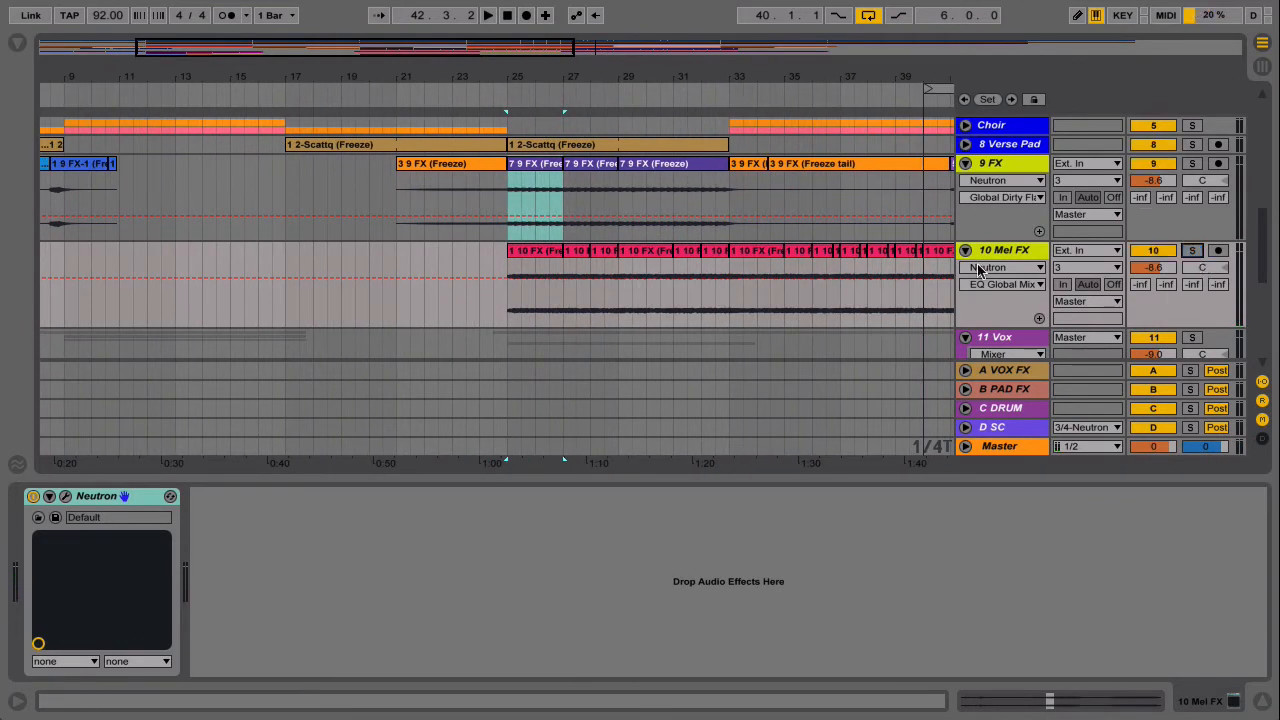
{"action": "scroll", "coordinate": [929, 270], "scroll_direction": "down", "scroll_amount": 3}
{"action": "left_click", "coordinate": [1029, 222]}
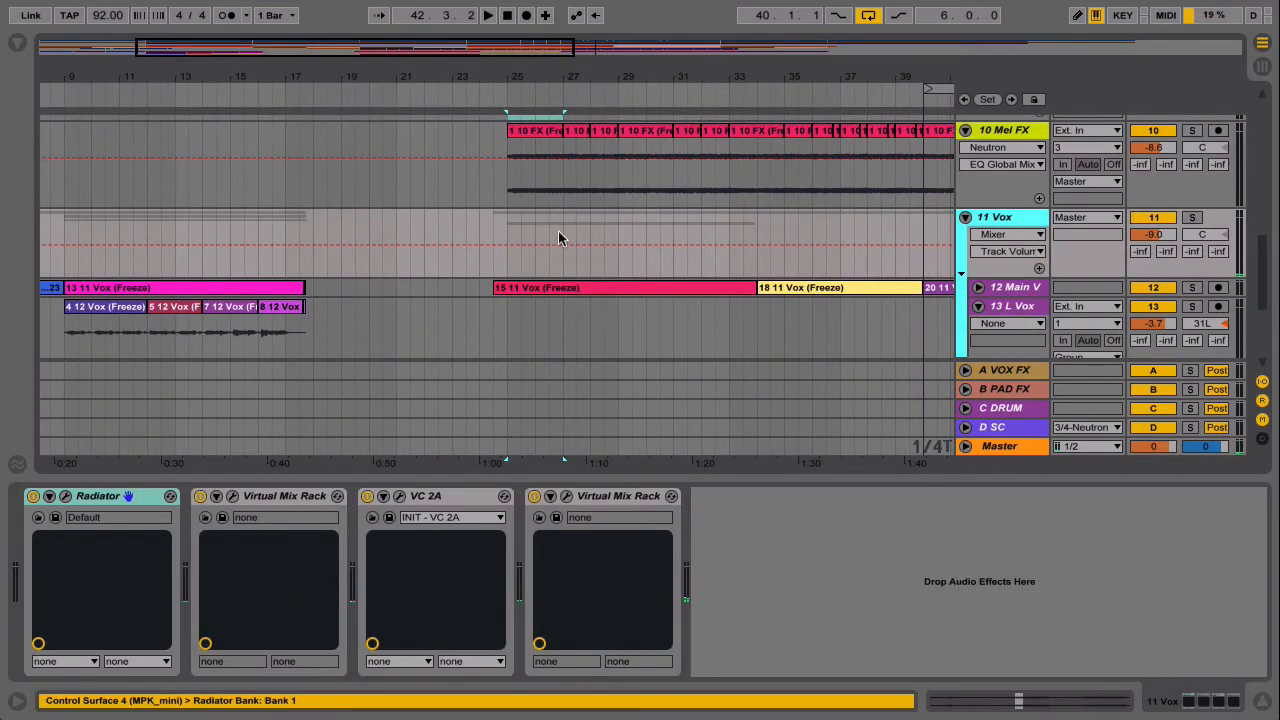
{"action": "scroll", "coordinate": [558, 231], "scroll_direction": "down", "scroll_amount": 2}
{"action": "scroll", "coordinate": [558, 231], "scroll_direction": "left", "scroll_amount": 2}
{"action": "scroll", "coordinate": [585, 217], "scroll_direction": "right", "scroll_amount": 5}
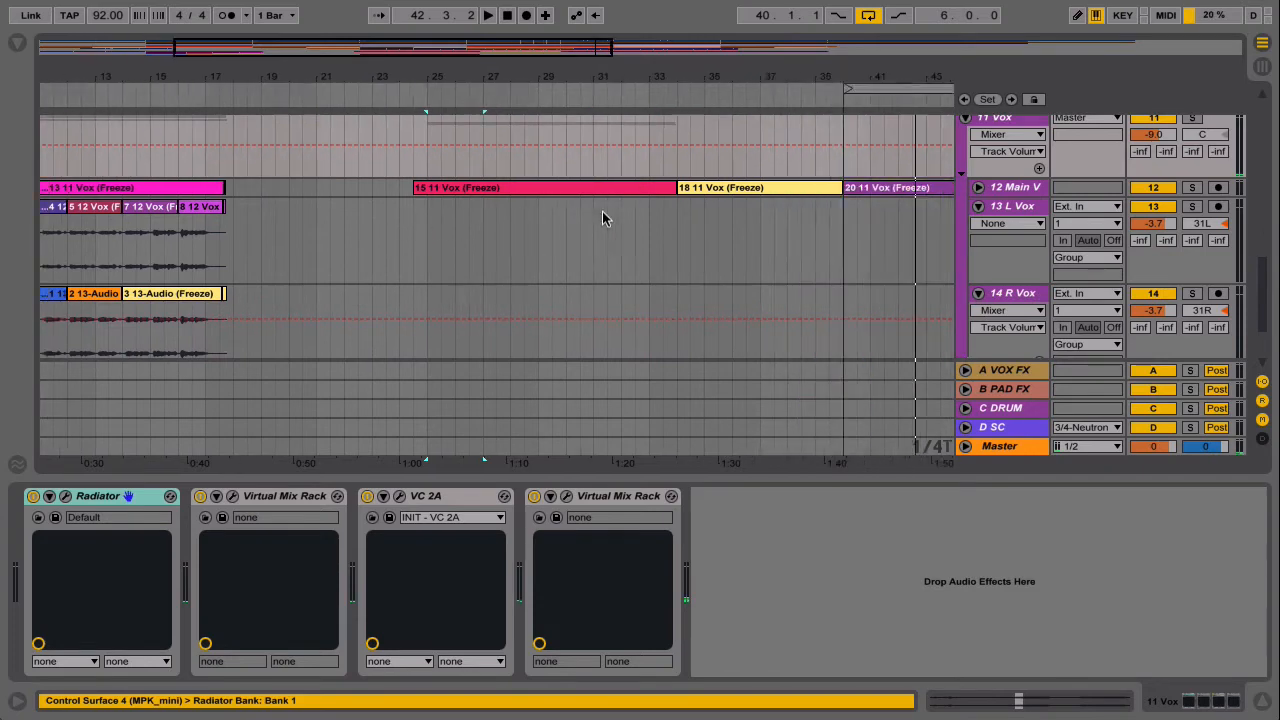
{"action": "scroll", "coordinate": [602, 218], "scroll_direction": "up", "scroll_amount": 1}
{"action": "scroll", "coordinate": [602, 218], "scroll_direction": "left", "scroll_amount": 5}
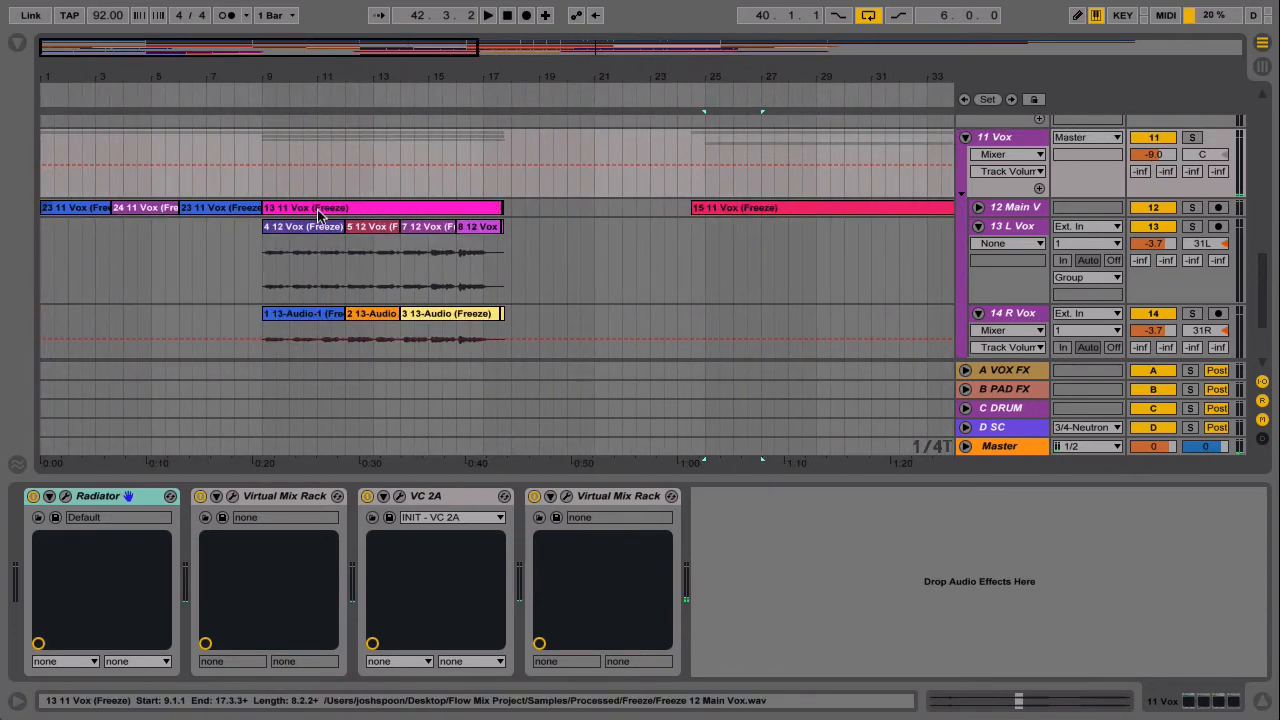
{"action": "left_click", "coordinate": [317, 209]}
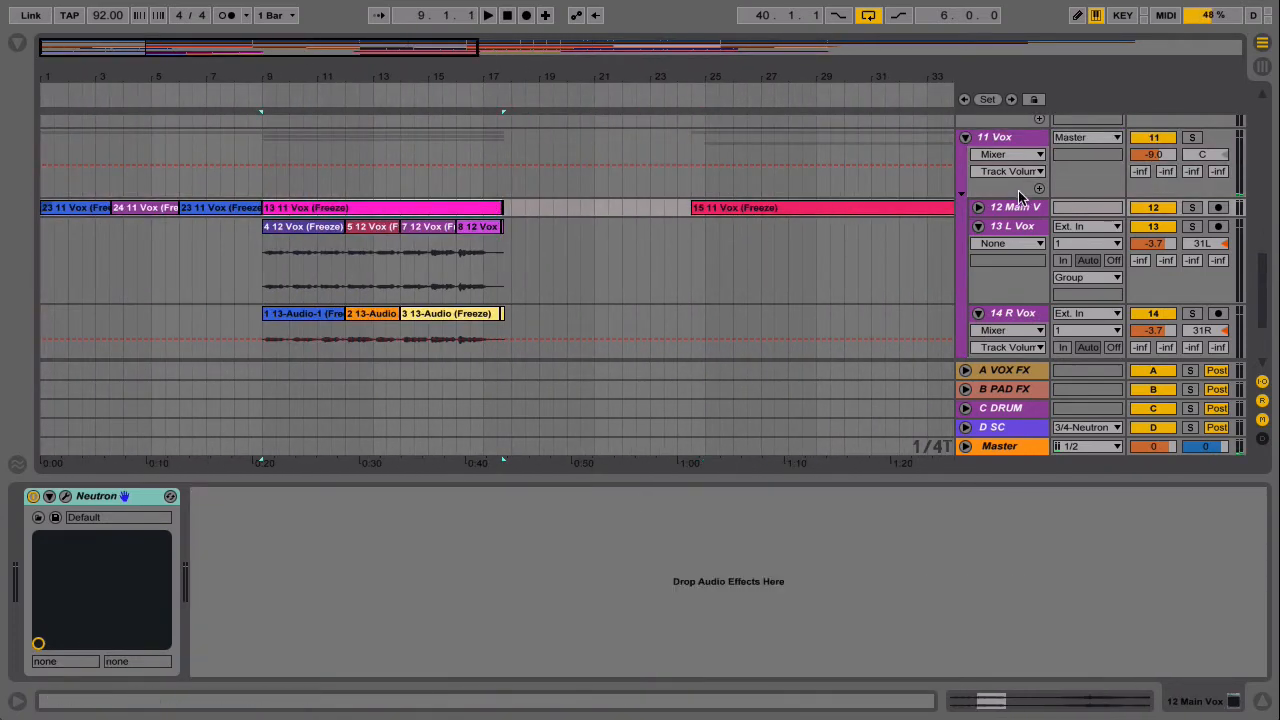
Step: Play from the 4 12 Vox clip at bar 9 with 12 Main Vox soloed and open Neutron on the 13 L Vox track
{"action": "scroll", "coordinate": [1008, 239], "scroll_direction": "down", "scroll_amount": 2}
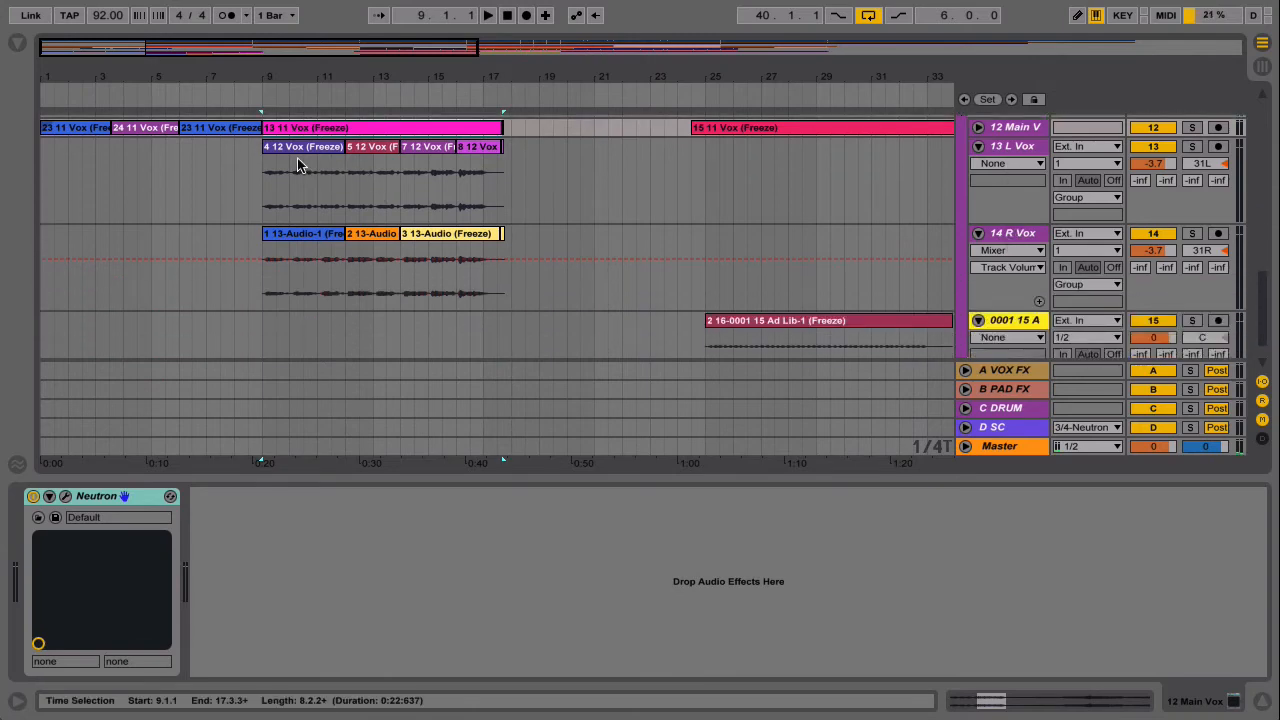
{"action": "left_click", "coordinate": [297, 162]}
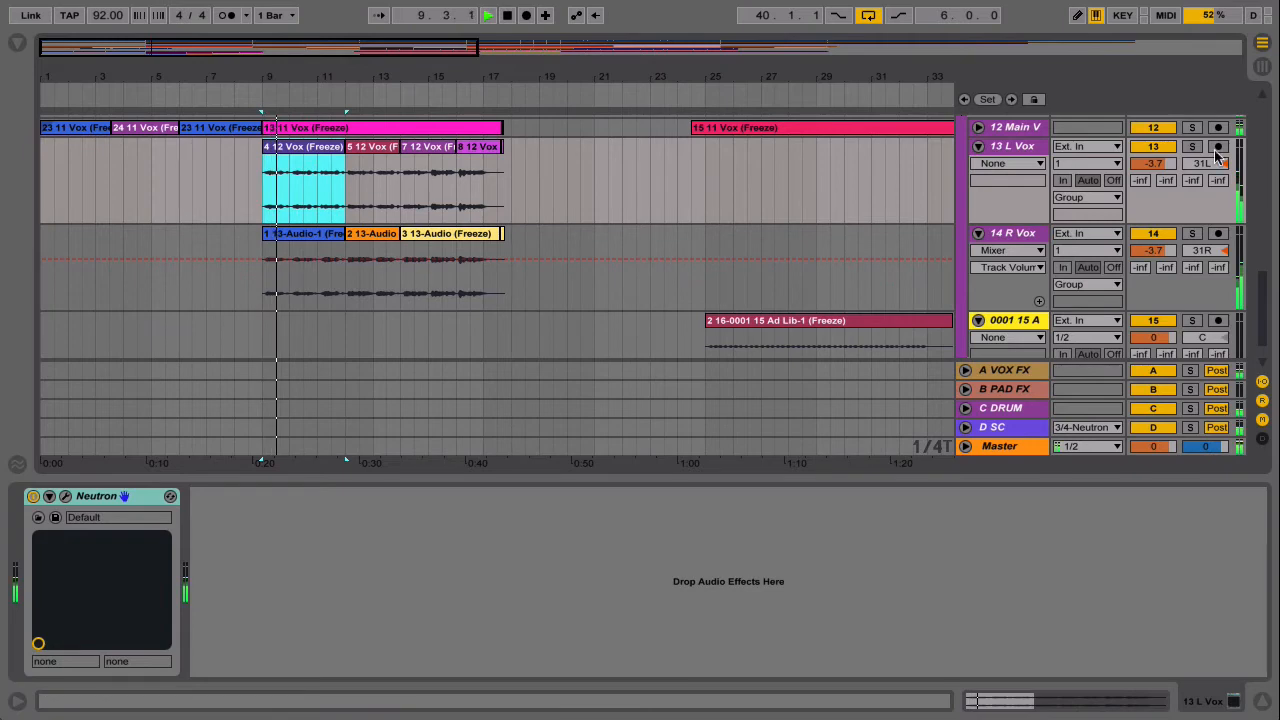
{"action": "left_click", "coordinate": [1190, 130]}
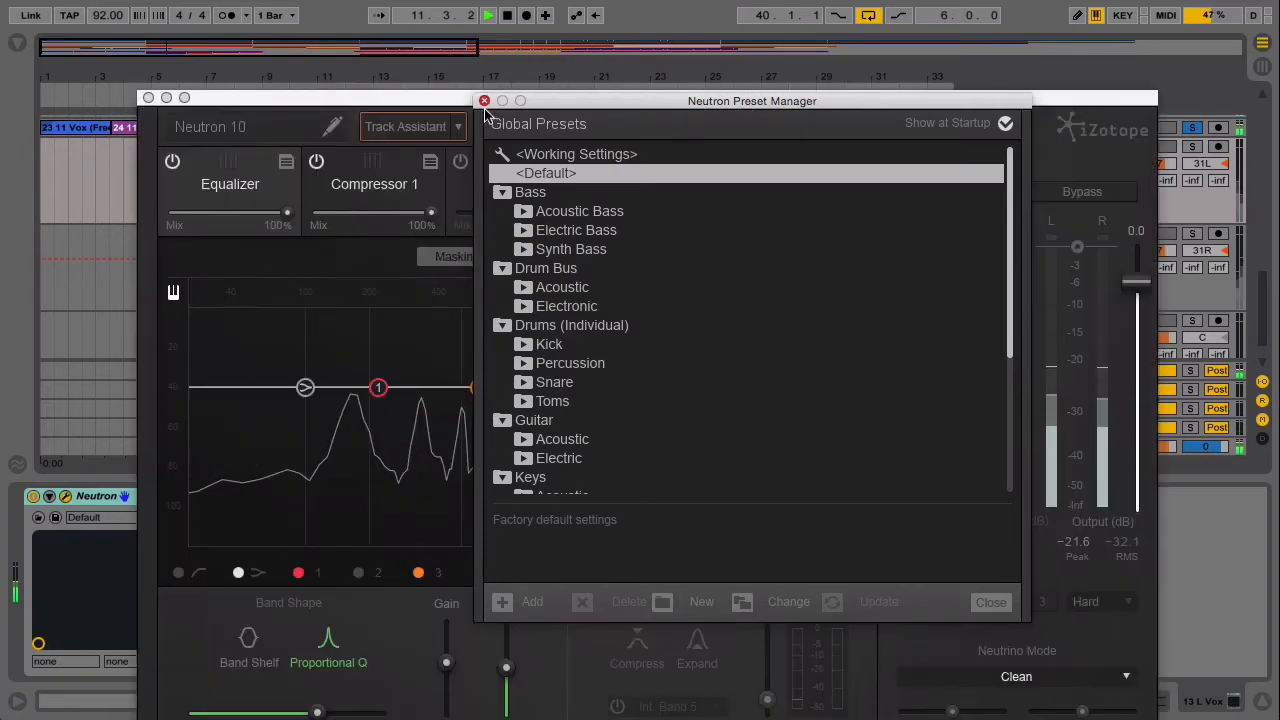
{"action": "left_click", "coordinate": [484, 101]}
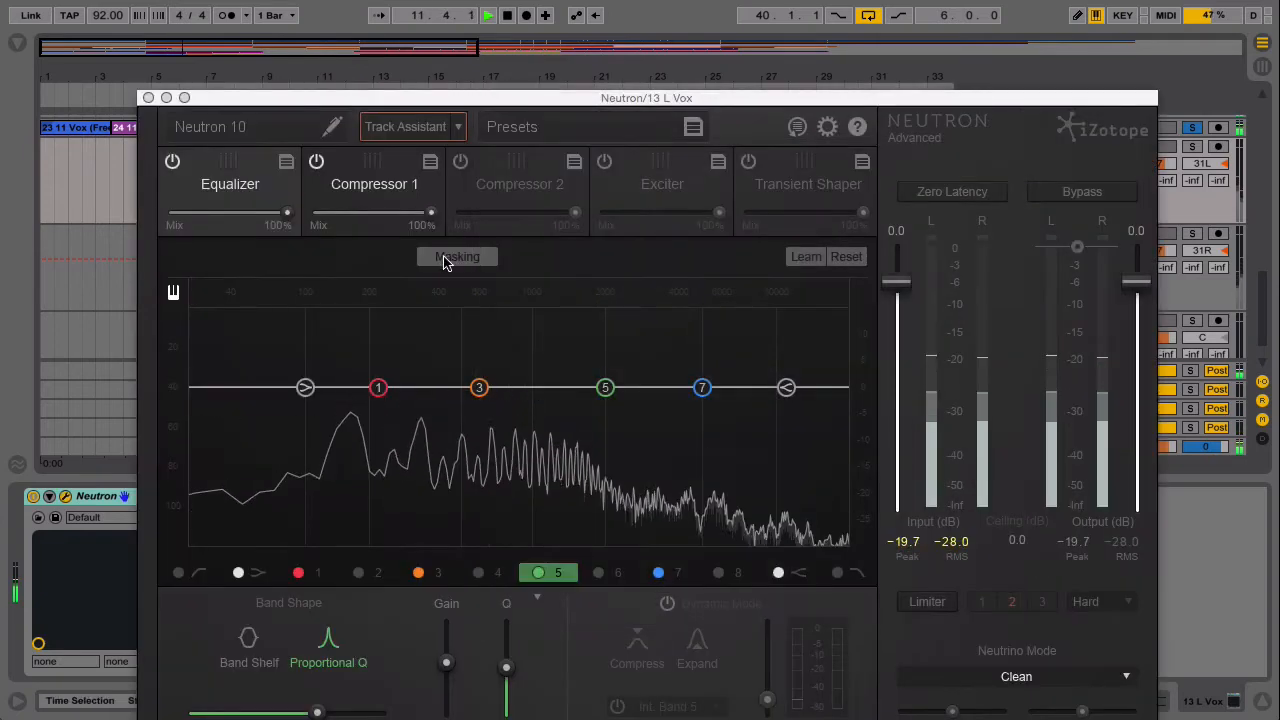
Step: Run Track Assistant on the 13 L Vox track in Medium mode with the Broadband Clarity preset, replaying the vocal from bar 9
{"action": "left_click", "coordinate": [457, 127]}
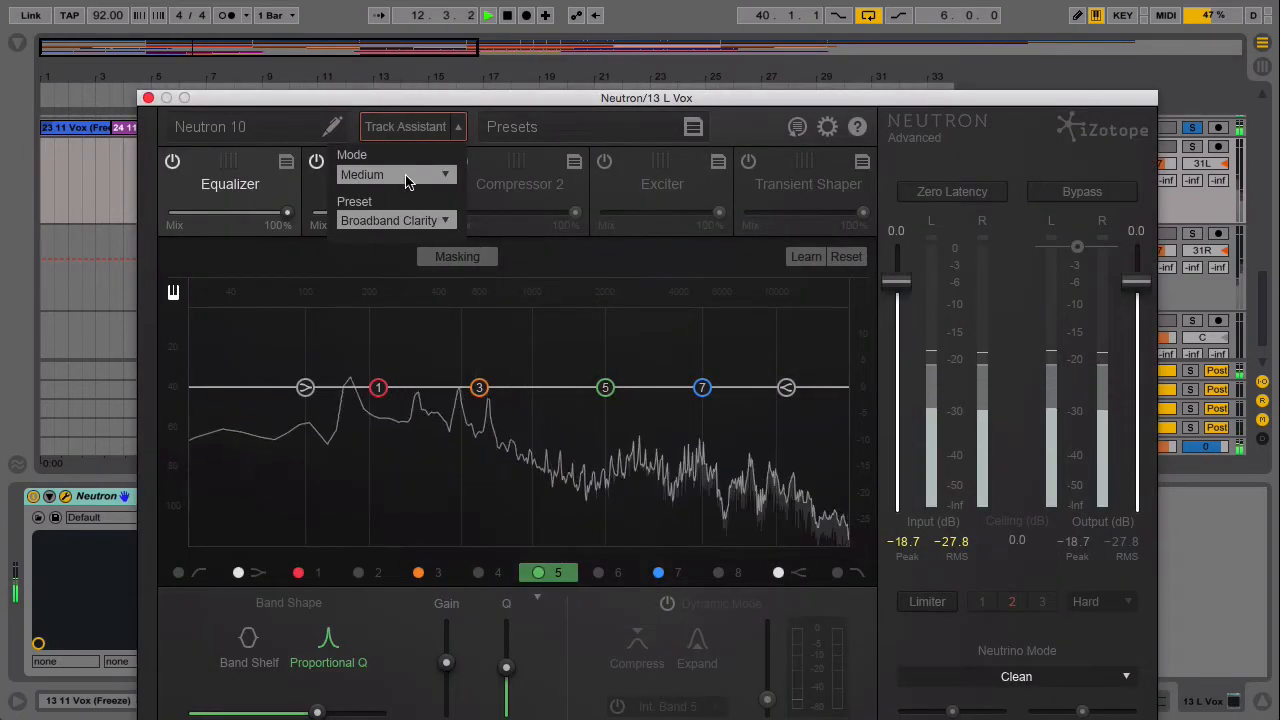
{"action": "left_click", "coordinate": [404, 226]}
{"action": "left_click", "coordinate": [423, 251]}
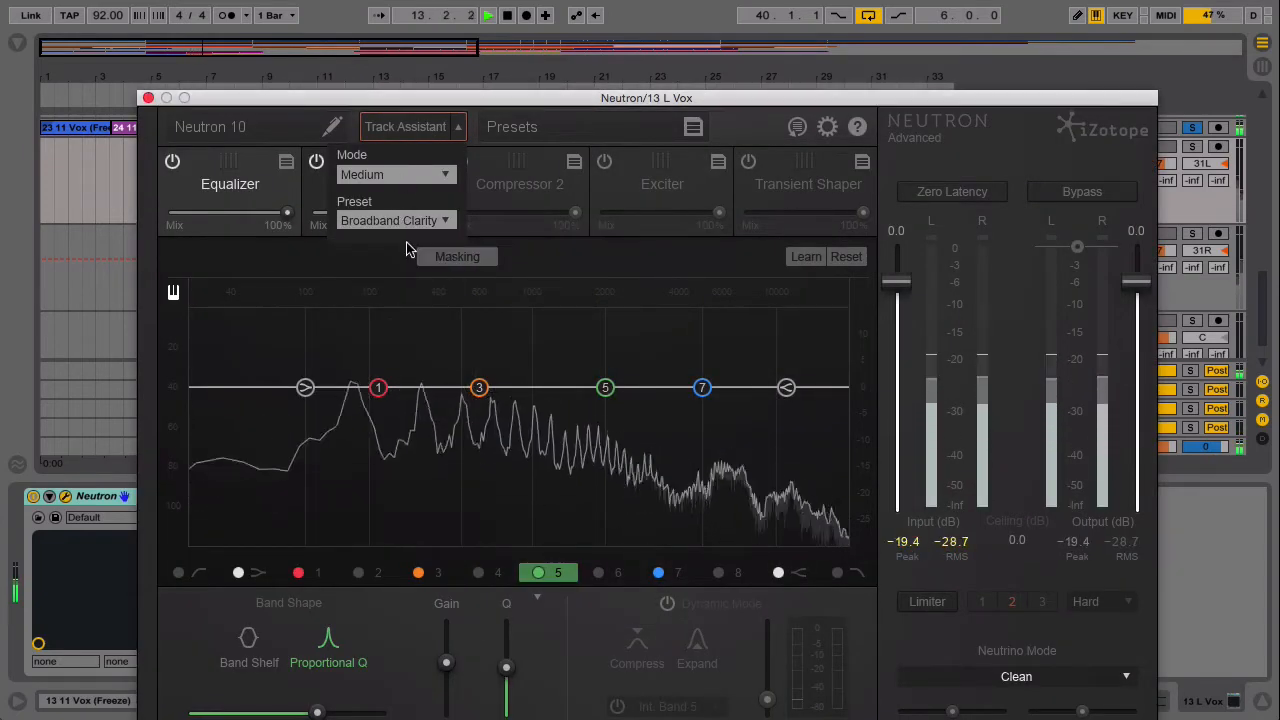
{"action": "left_click", "coordinate": [419, 136]}
{"action": "left_click_drag", "start_coordinate": [410, 102], "coordinate": [884, 96]}
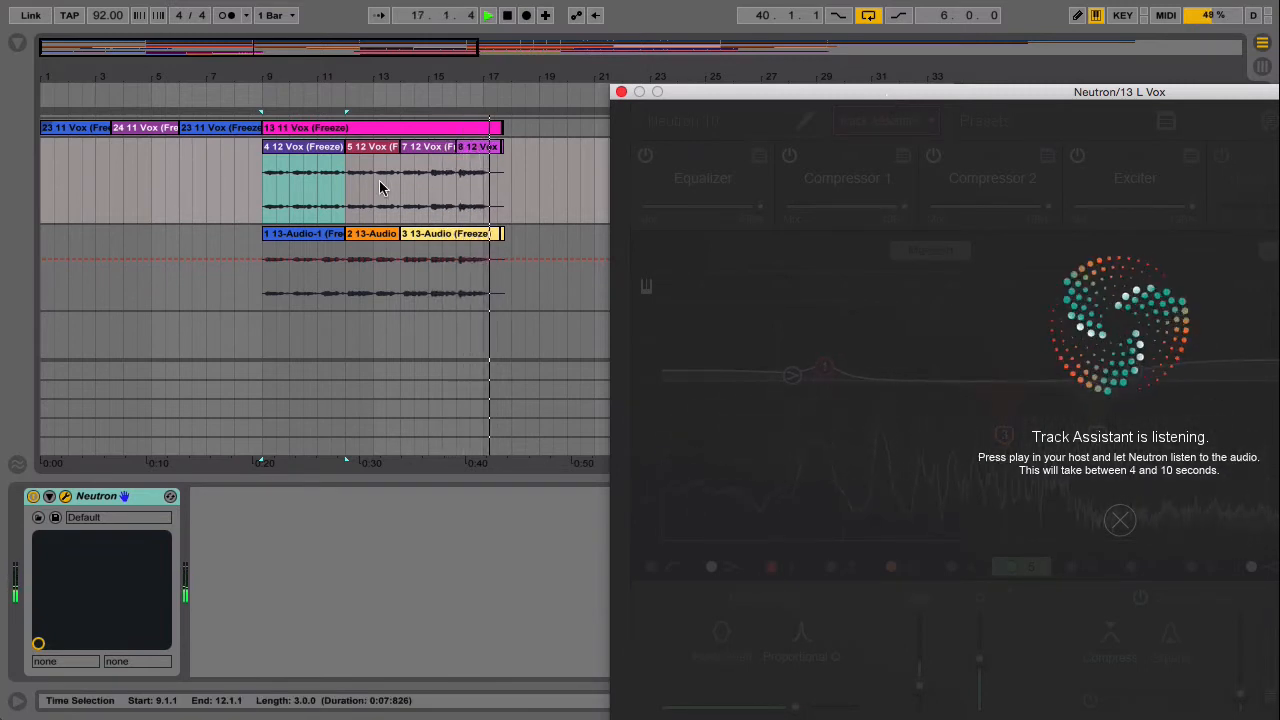
{"action": "left_click", "coordinate": [322, 160]}
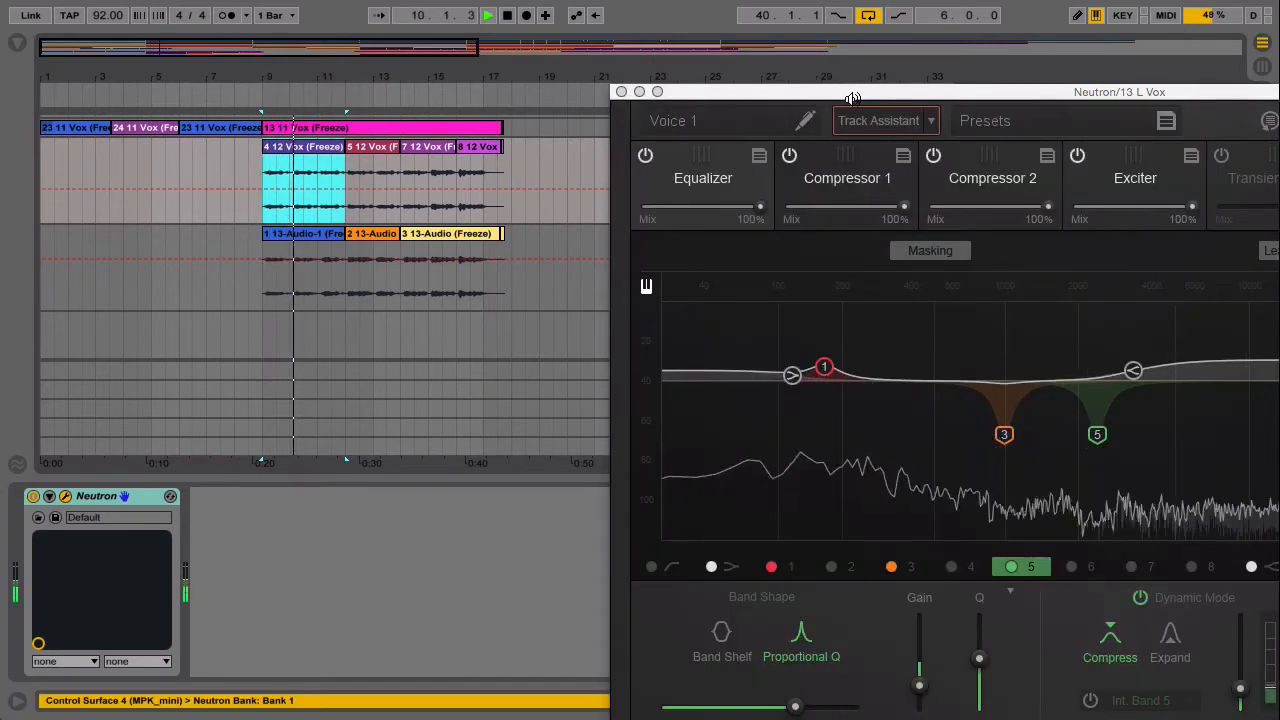
Step: Review the 13 L Vox track's Compressor 1, Compressor 2, Exciter and Equalizer modules in Neutron
{"action": "left_click_drag", "start_coordinate": [838, 92], "coordinate": [661, 103]}
{"action": "left_click_drag", "start_coordinate": [912, 71], "coordinate": [688, 52]}
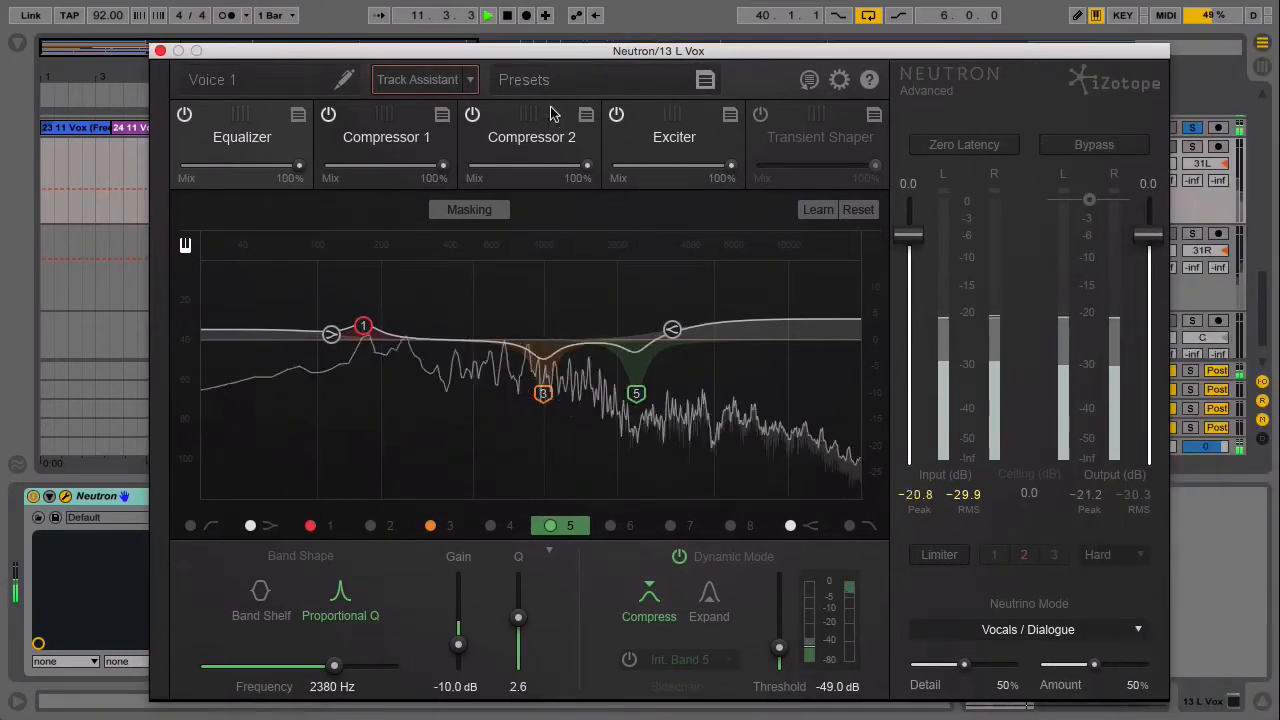
{"action": "left_click", "coordinate": [373, 136]}
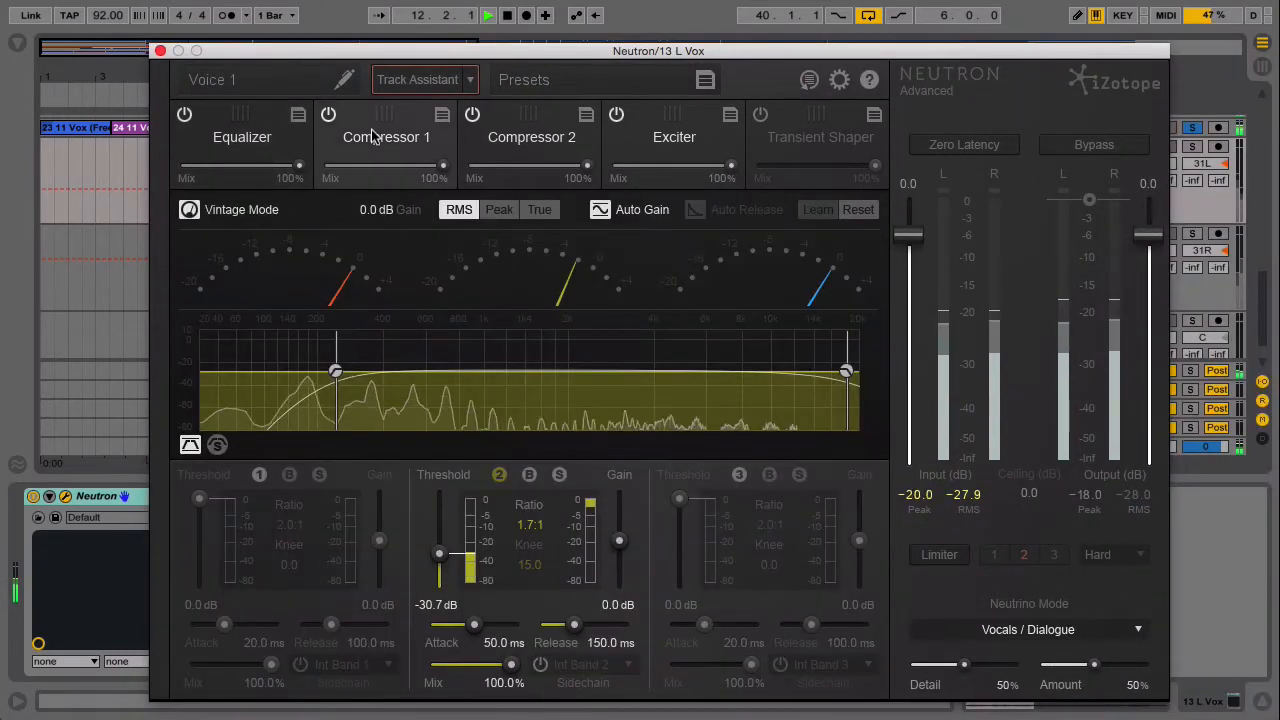
{"action": "left_click", "coordinate": [530, 136]}
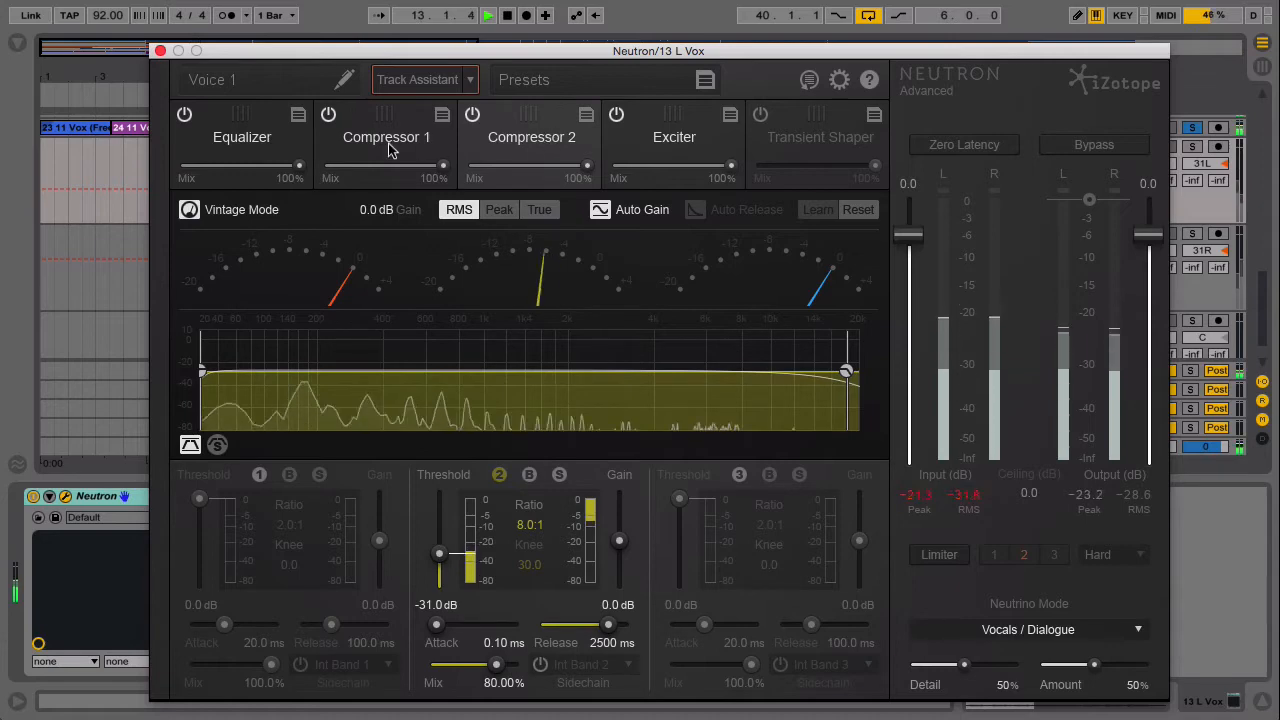
{"action": "left_click", "coordinate": [390, 149]}
{"action": "left_click", "coordinate": [523, 143]}
{"action": "left_click", "coordinate": [655, 149]}
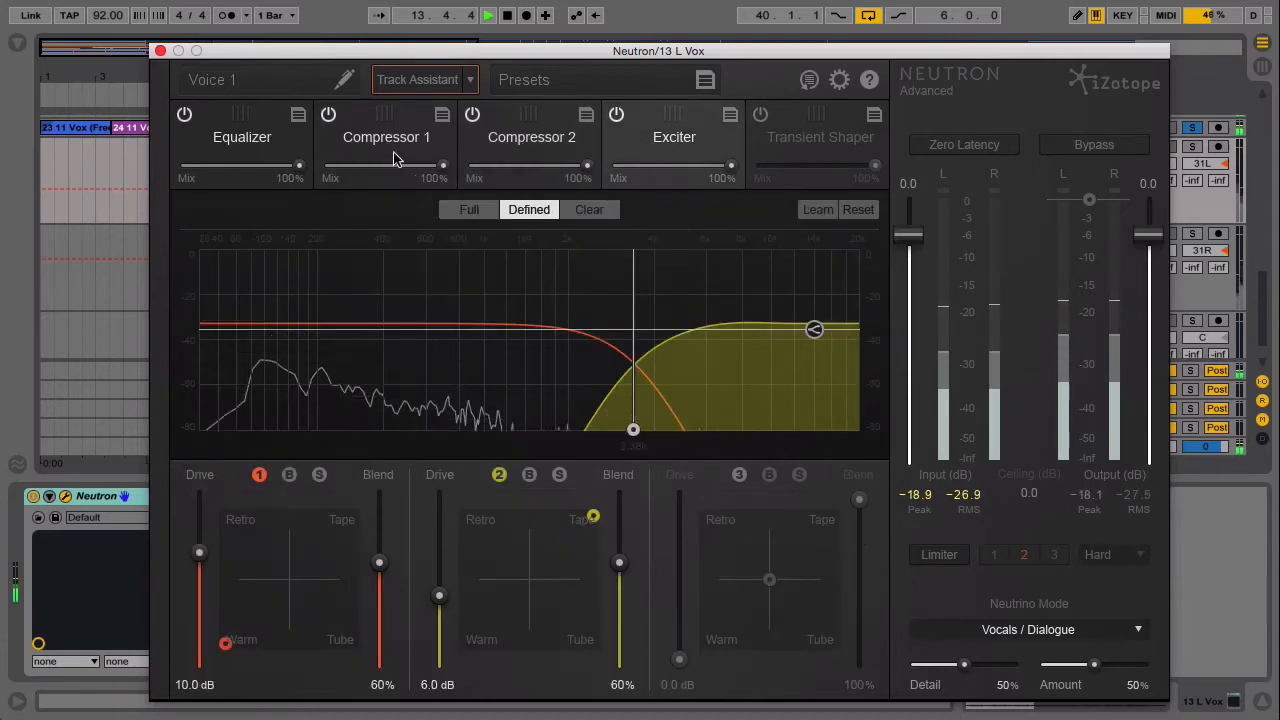
{"action": "left_click", "coordinate": [249, 153]}
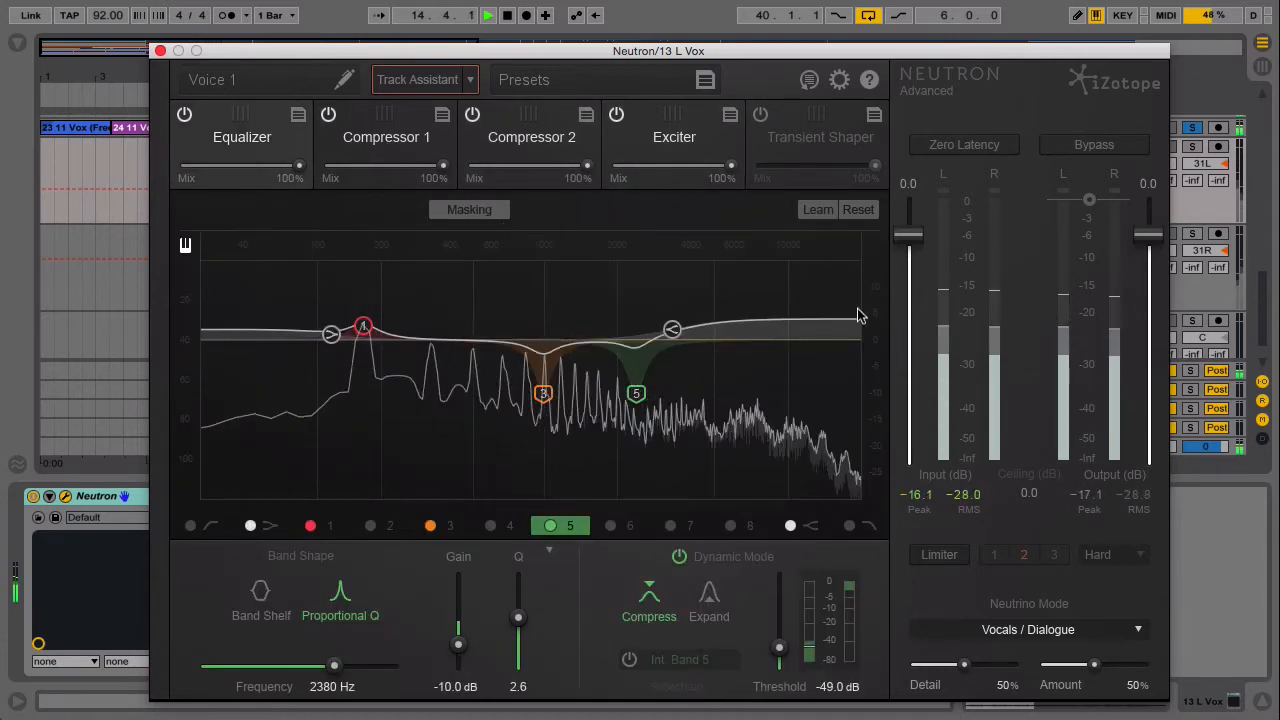
Step: Compare the vocal's sound with Neutron on 13 L Vox bypassed and active, leaving it active
{"action": "left_click", "coordinate": [1093, 150]}
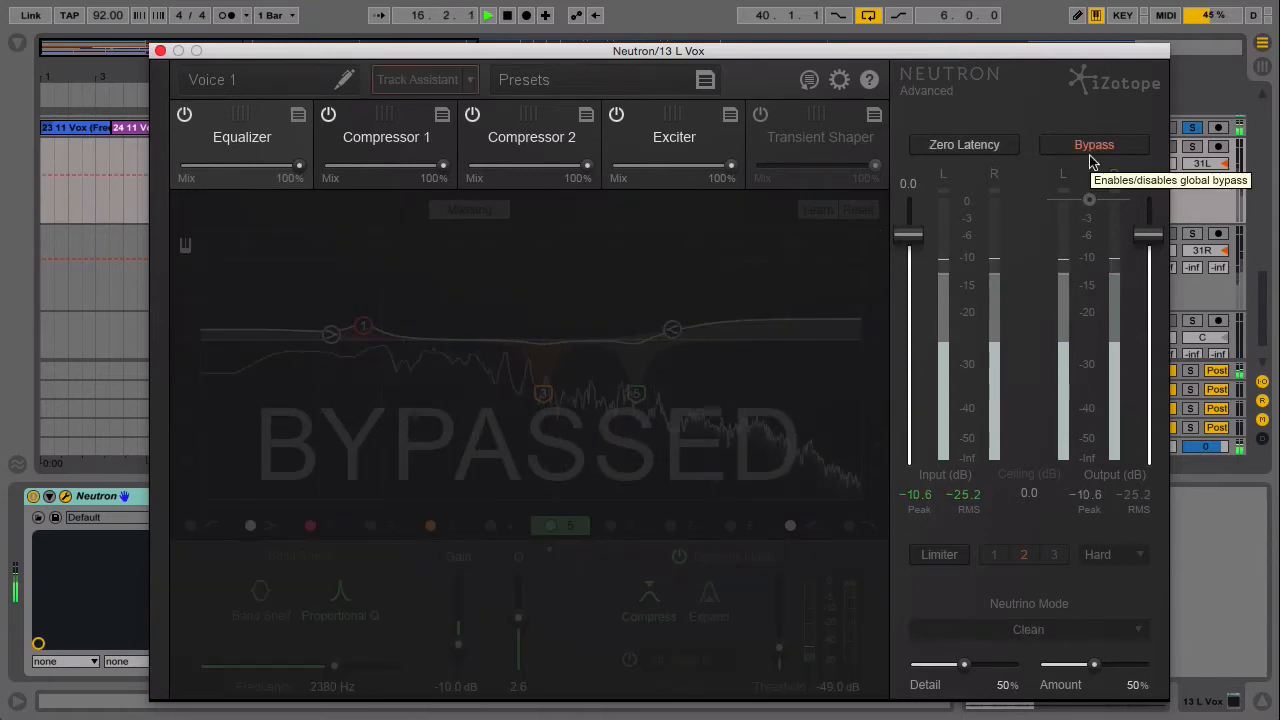
{"action": "left_click", "coordinate": [1092, 158]}
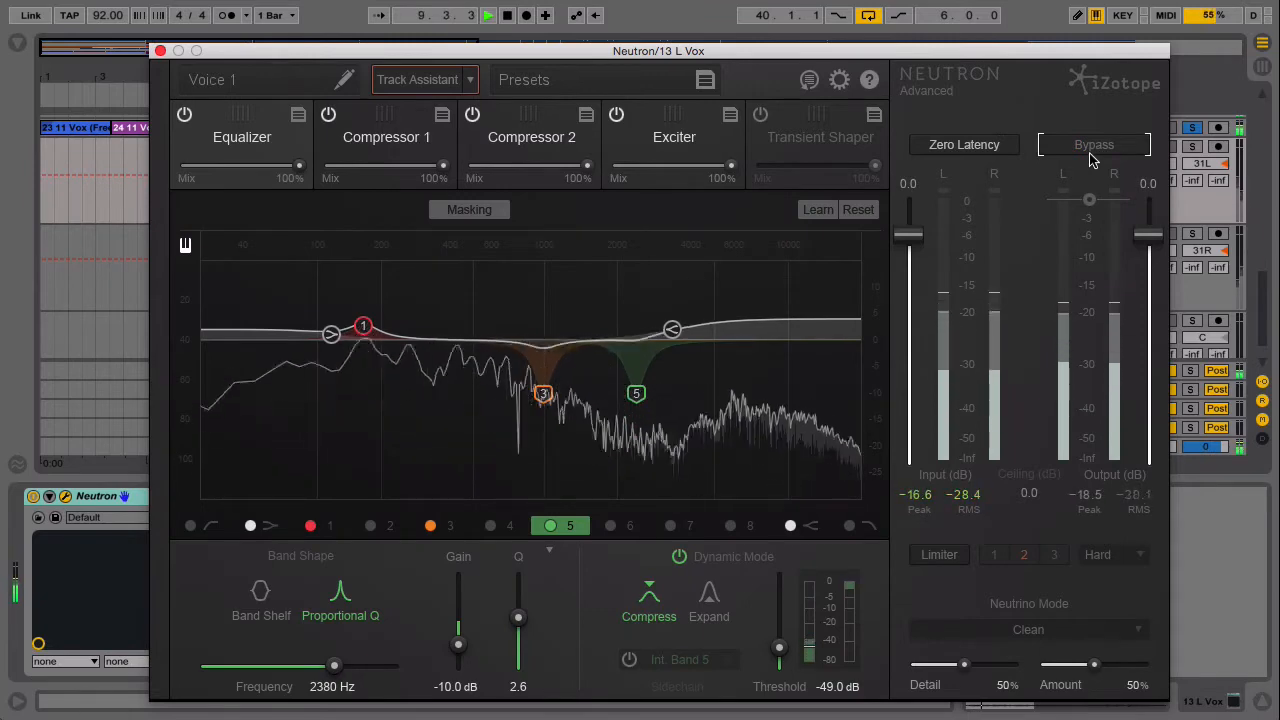
{"action": "left_click", "coordinate": [1092, 158]}
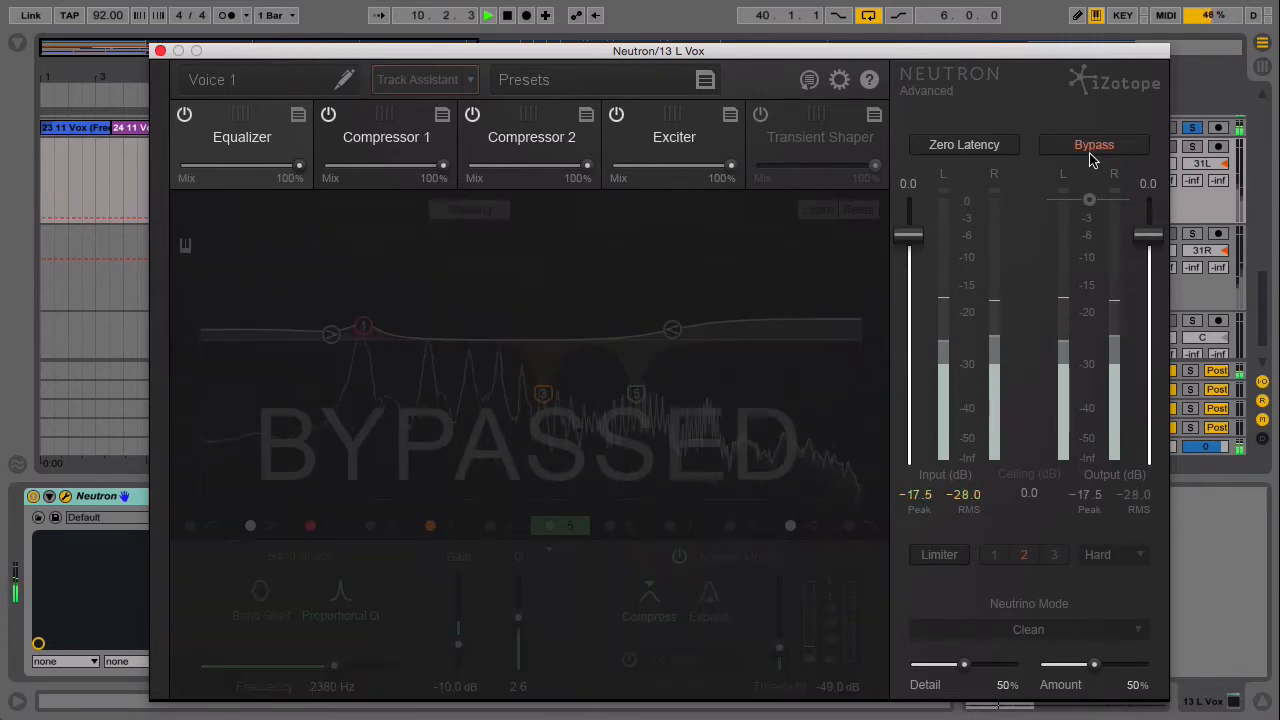
{"action": "left_click", "coordinate": [1092, 158]}
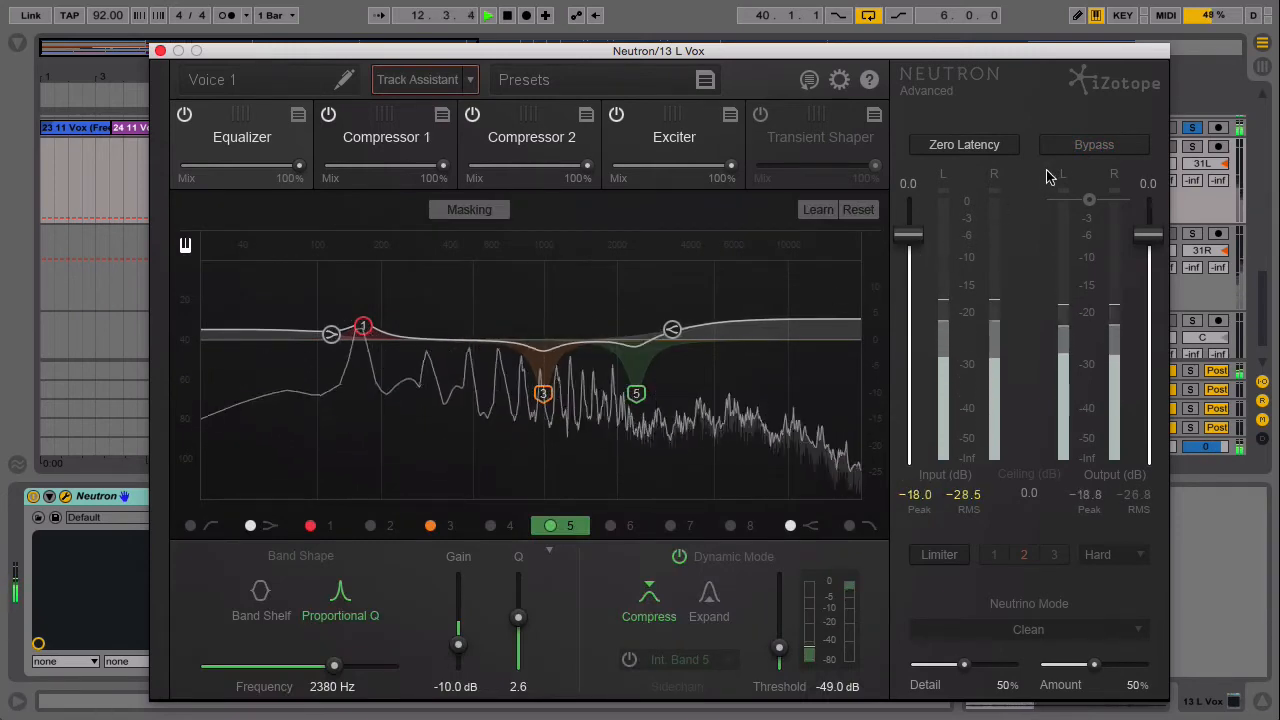
{"action": "left_click", "coordinate": [1087, 156]}
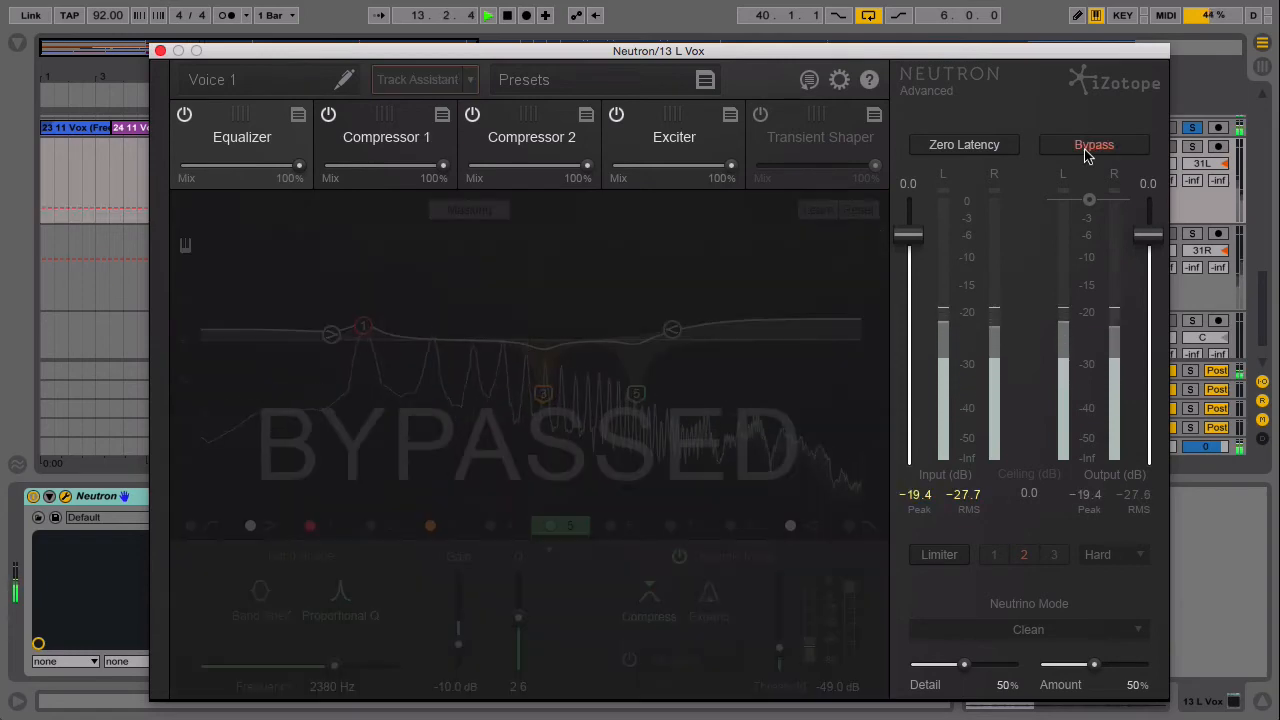
{"action": "left_click", "coordinate": [1087, 156]}
Step: Inspect band 3 of the 13 L Vox track's Equalizer with playback stopped and close the plug-in window
{"action": "key", "text": "space"}
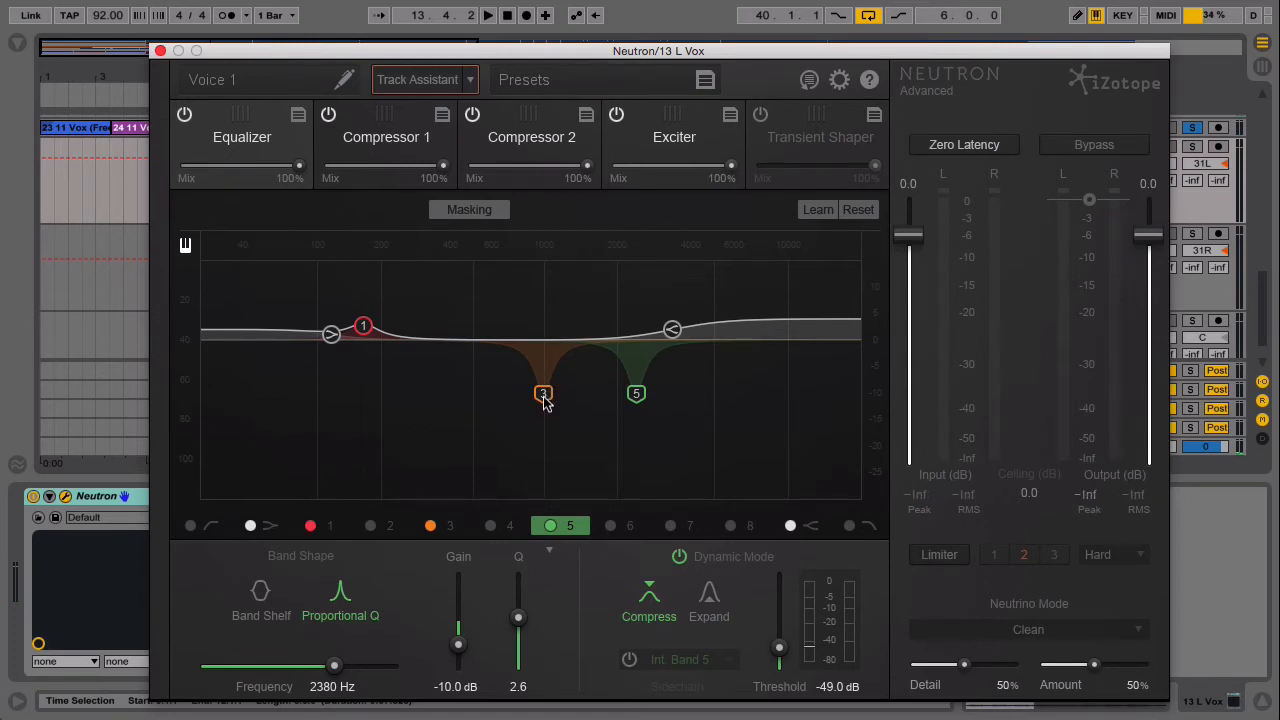
{"action": "left_click", "coordinate": [543, 394]}
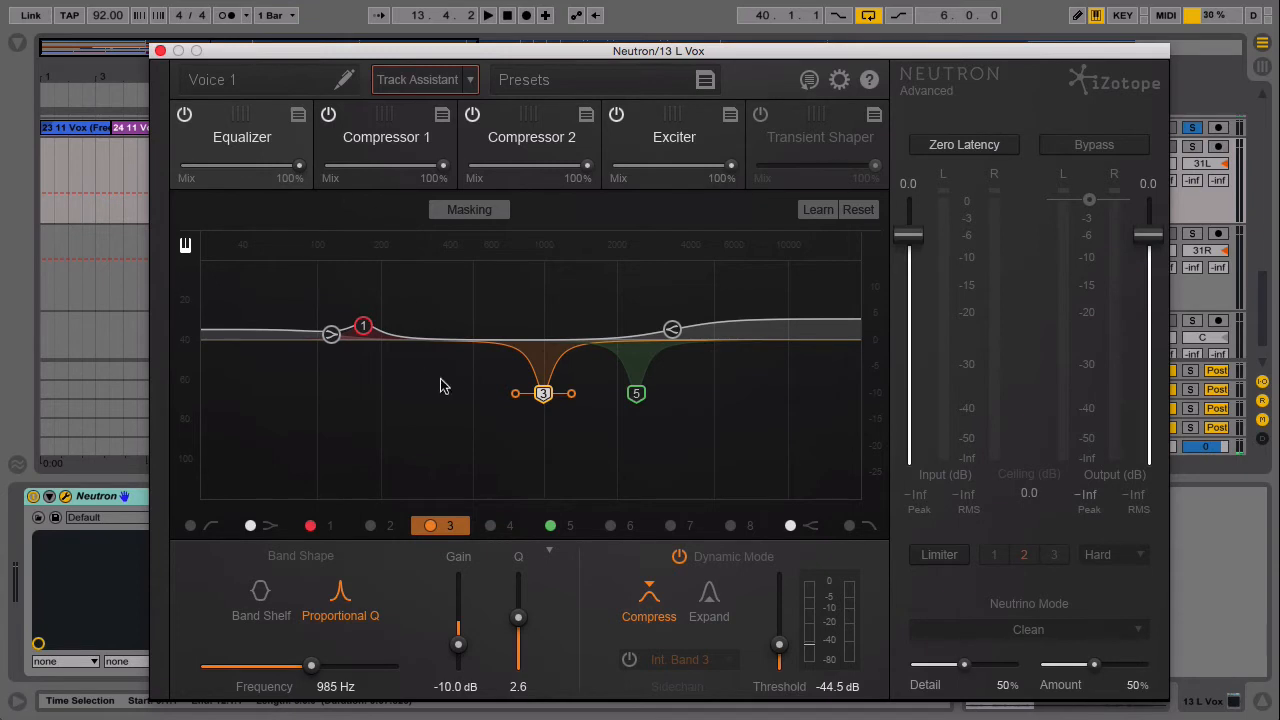
{"action": "left_click", "coordinate": [160, 51]}
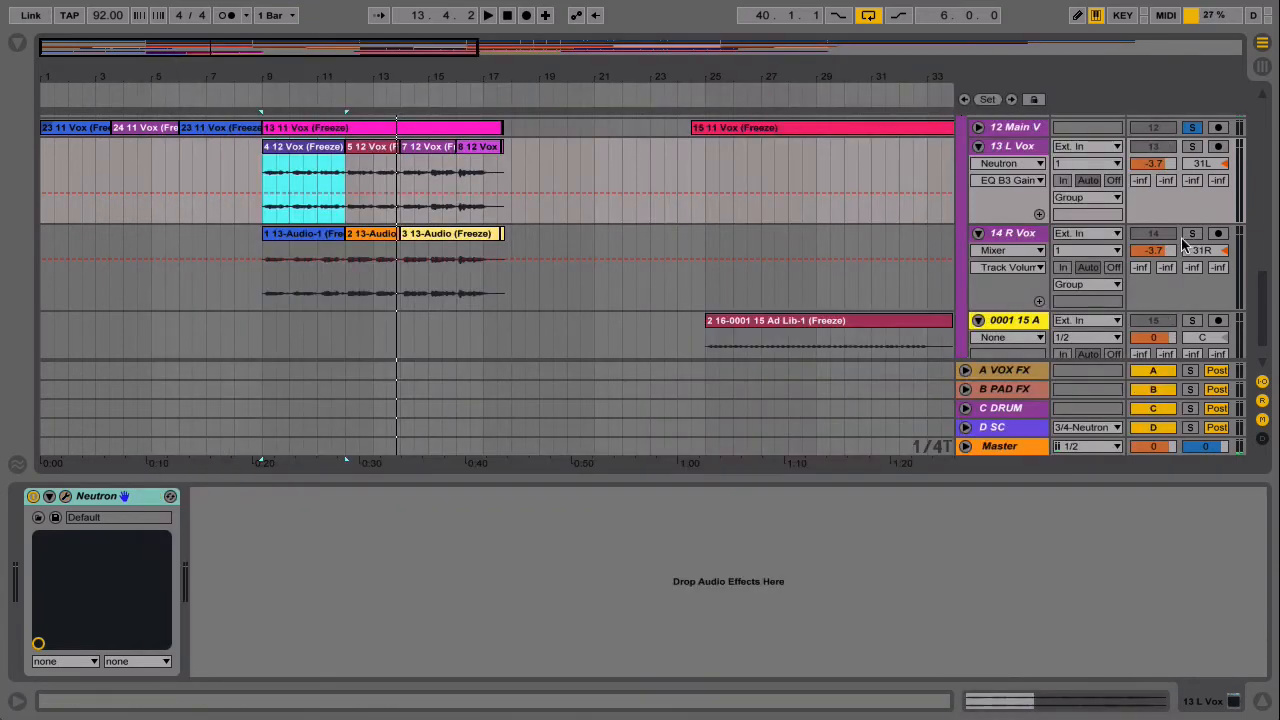
Step: Solo the 13 L Vox track, play it from bar 9 and check the Track Assistant mode and preset in its Neutron
{"action": "left_click", "coordinate": [1192, 148]}
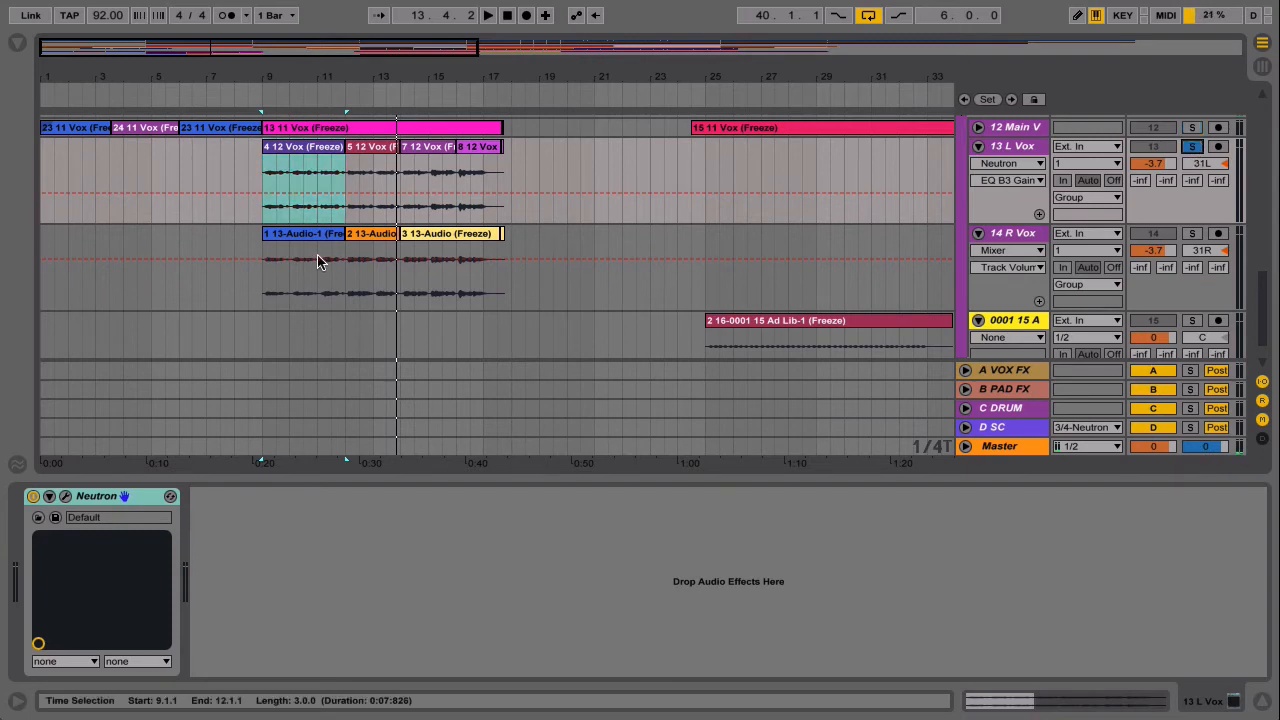
{"action": "left_click", "coordinate": [312, 149]}
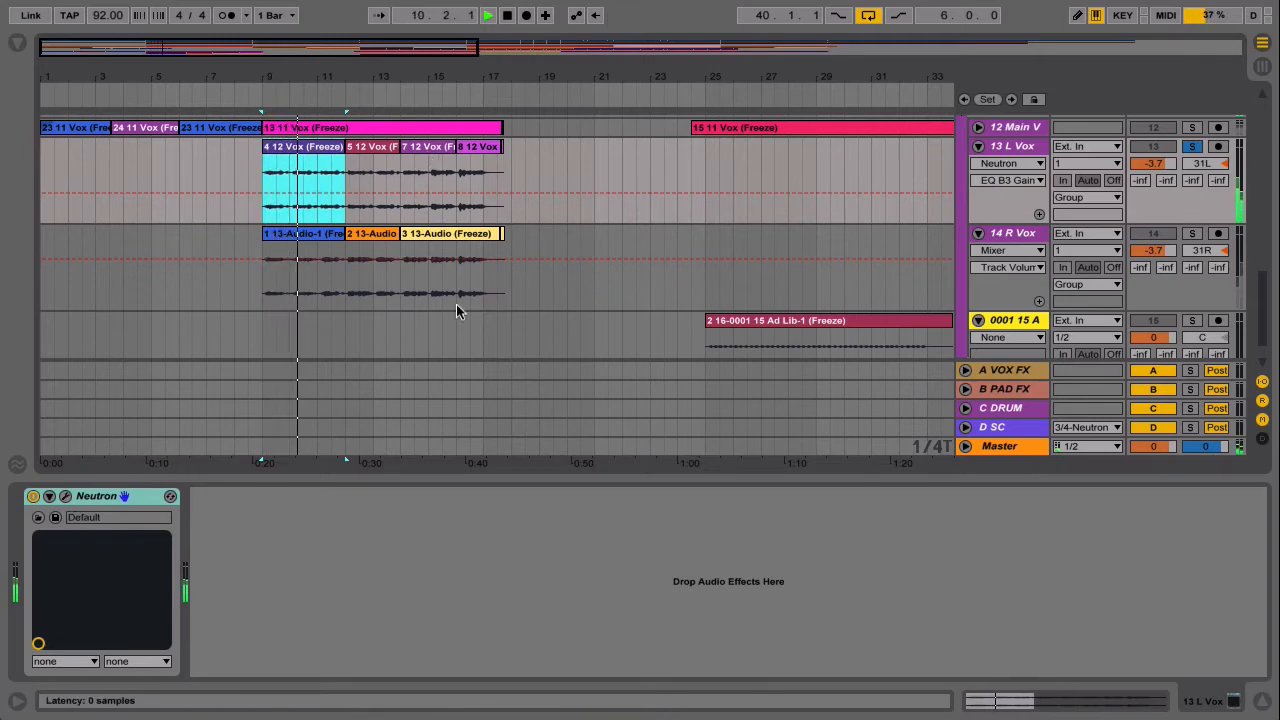
{"action": "key", "text": "super+alt+p"}
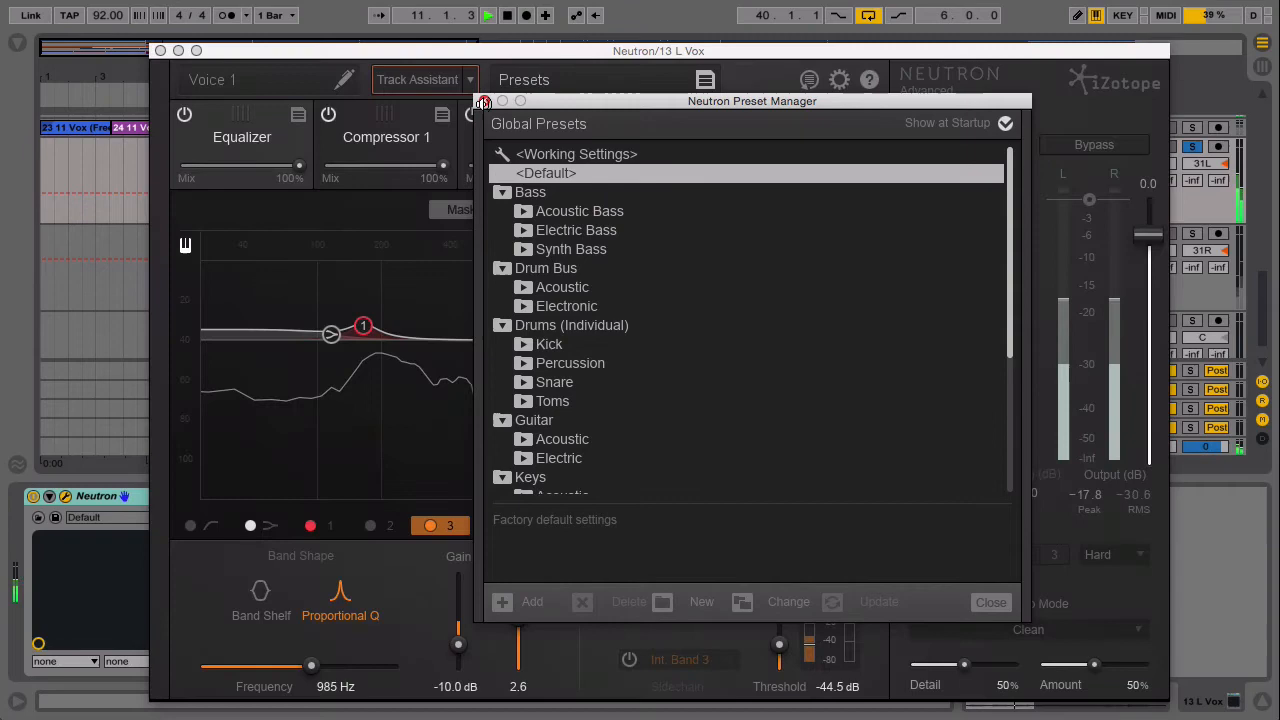
{"action": "left_click", "coordinate": [480, 101]}
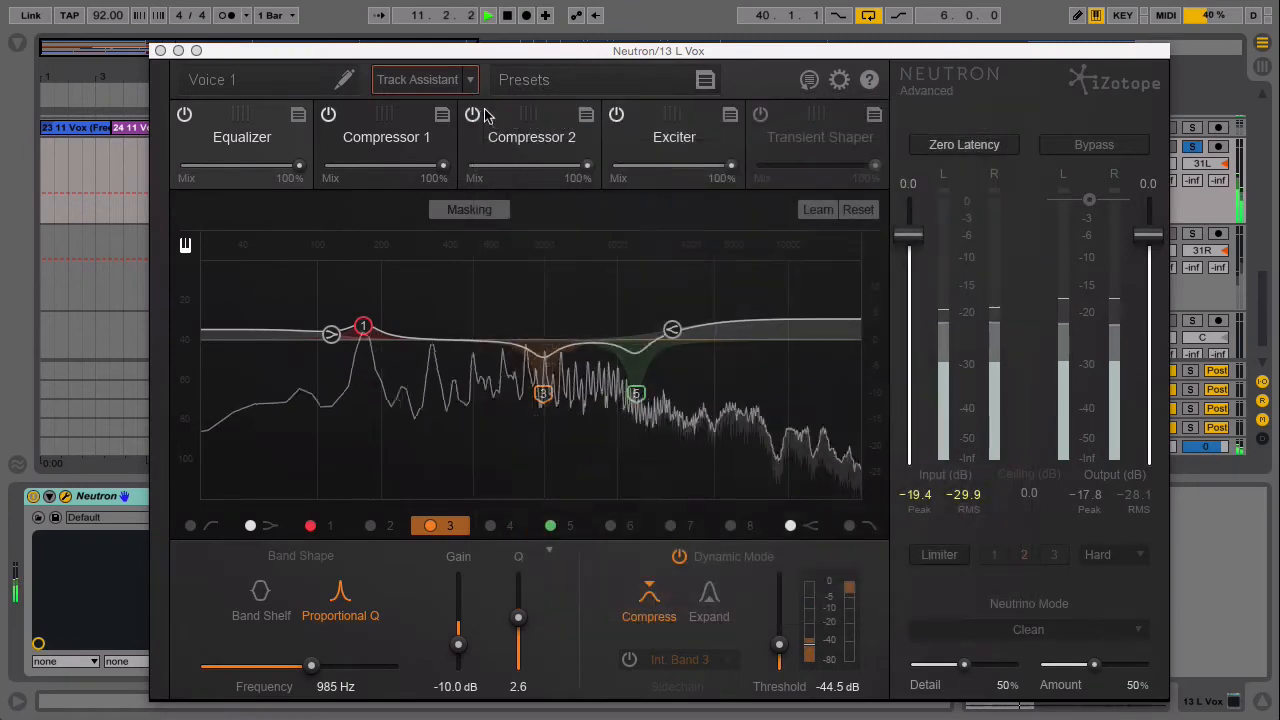
{"action": "left_click", "coordinate": [469, 80]}
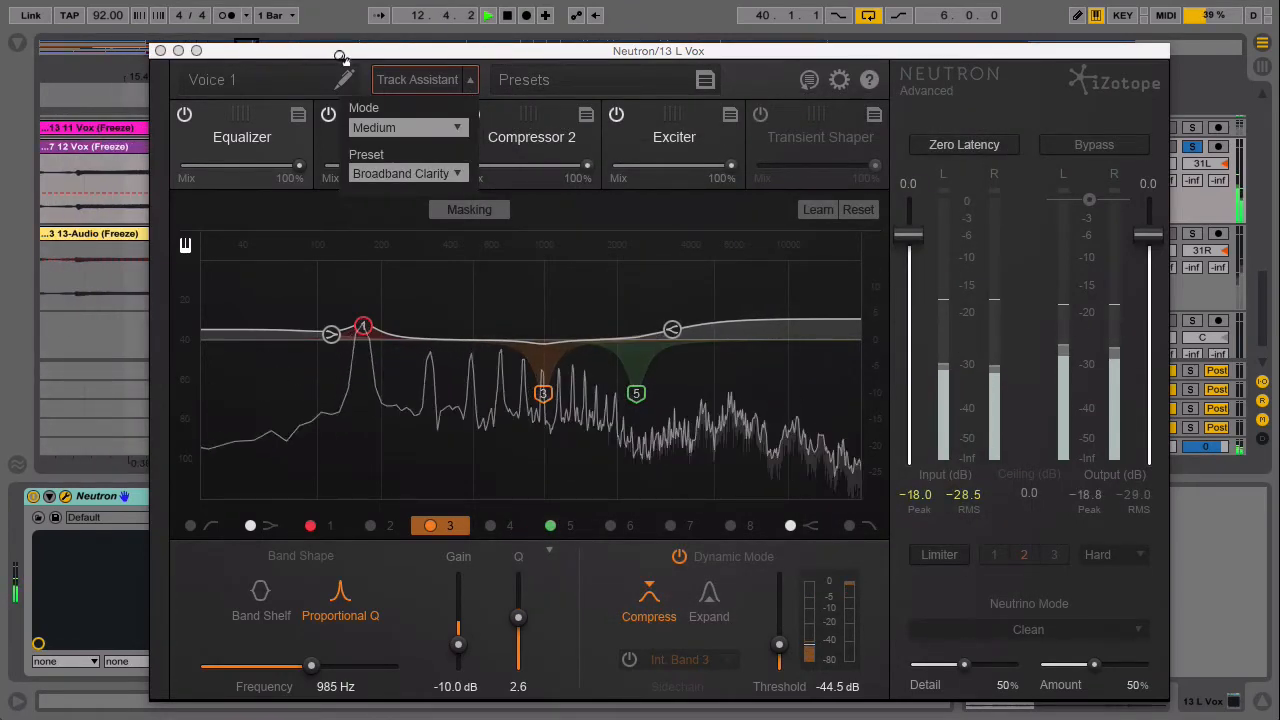
{"action": "left_click_drag", "start_coordinate": [340, 57], "coordinate": [417, 417]}
{"action": "left_click_drag", "start_coordinate": [585, 83], "coordinate": [573, 23]}
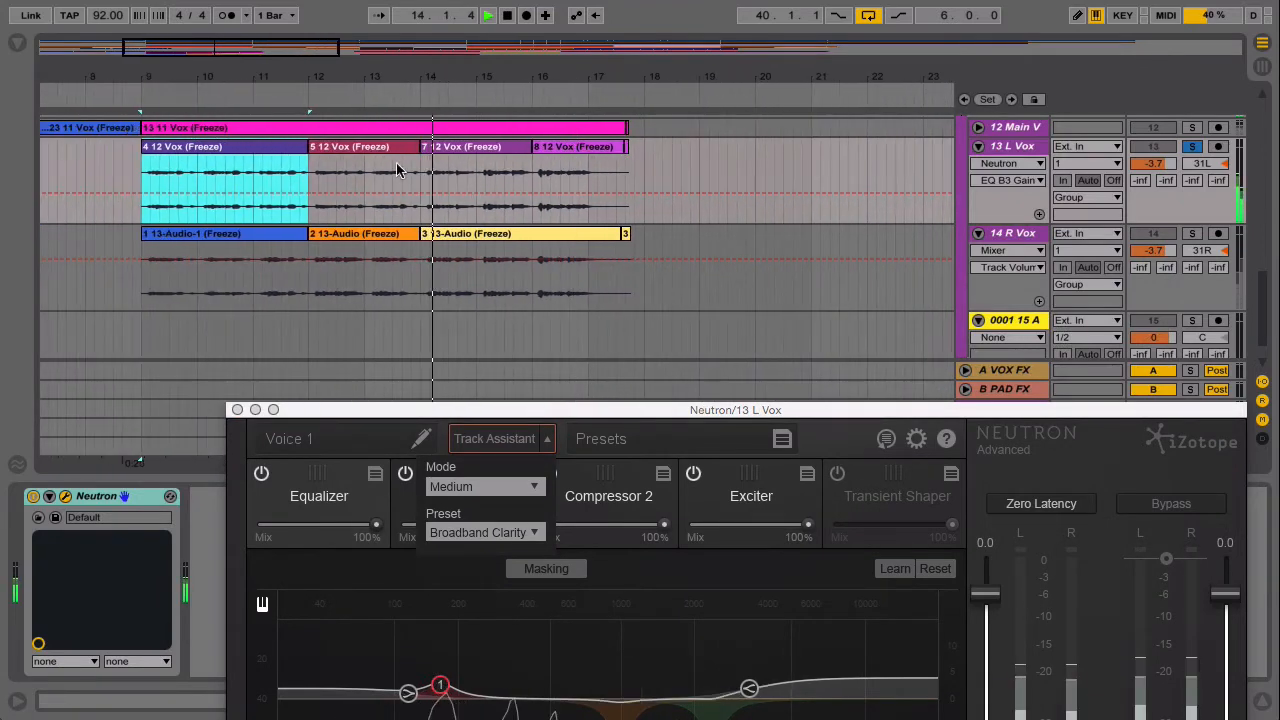
Step: Solo the 14 R Vox track, play it from bar 9 and run Neutron's Track Assistant on it
{"action": "left_click", "coordinate": [230, 232]}
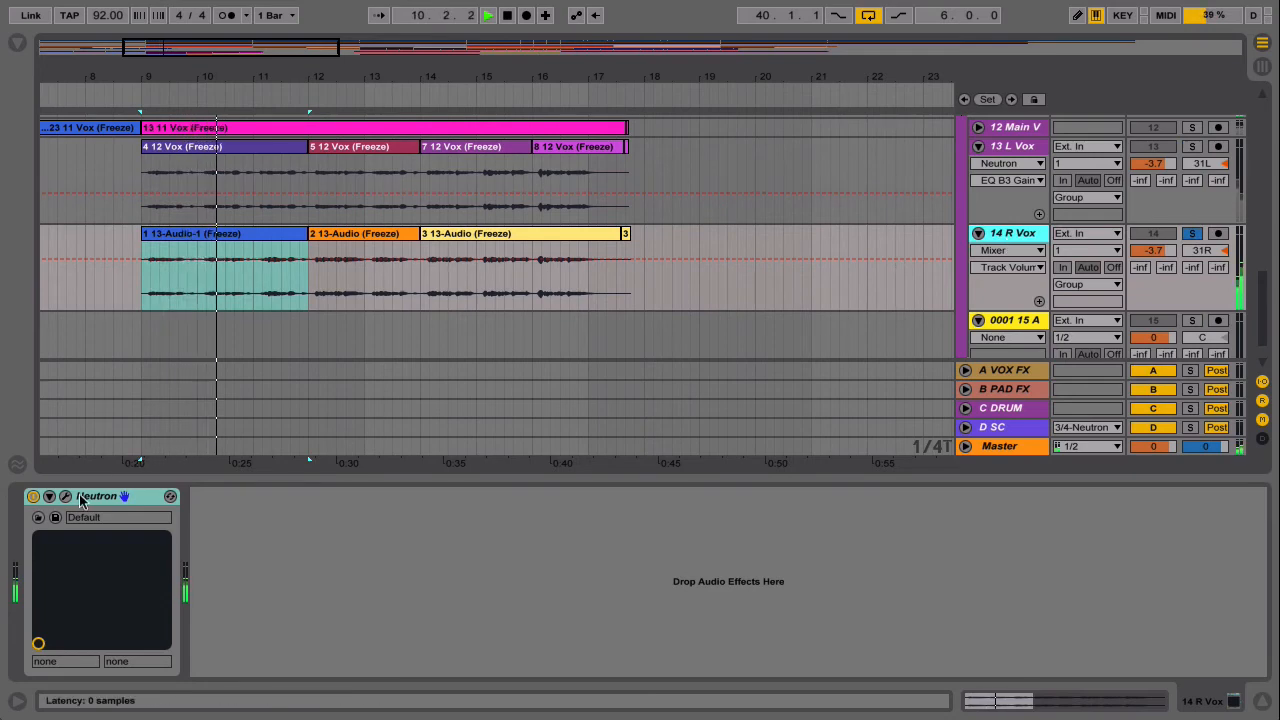
{"action": "key", "text": "alt+super+p"}
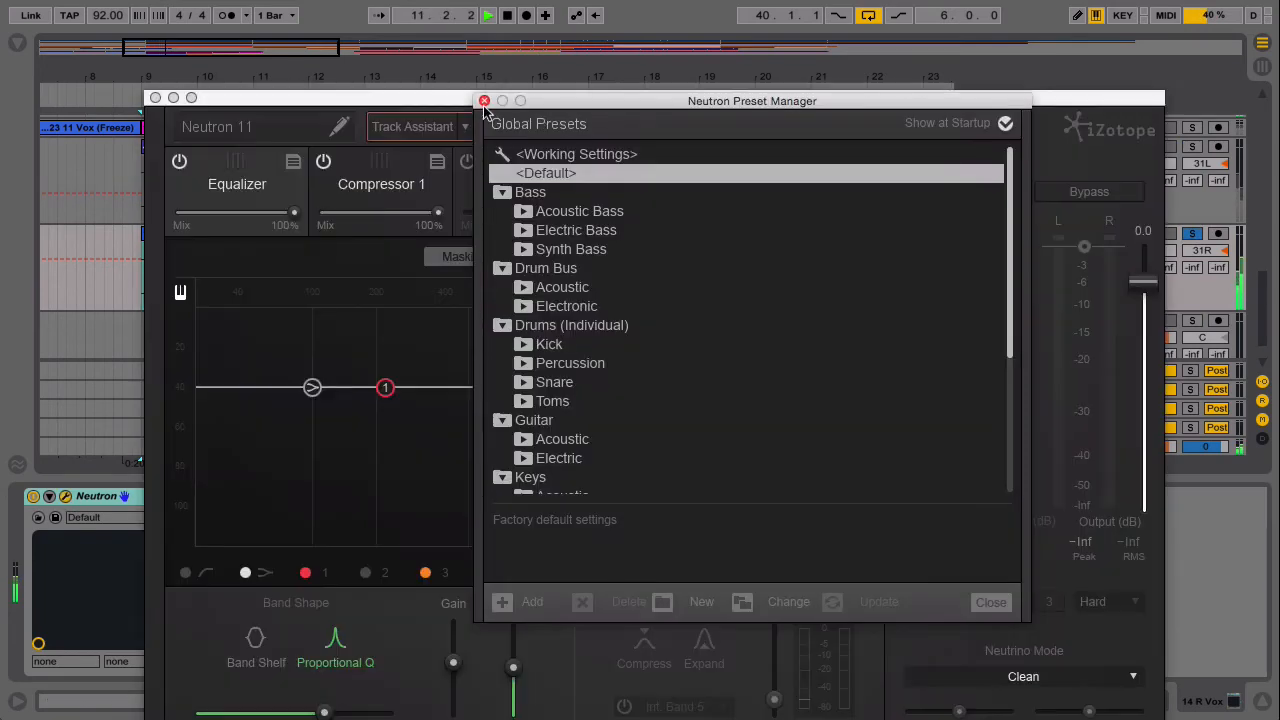
{"action": "left_click", "coordinate": [484, 100]}
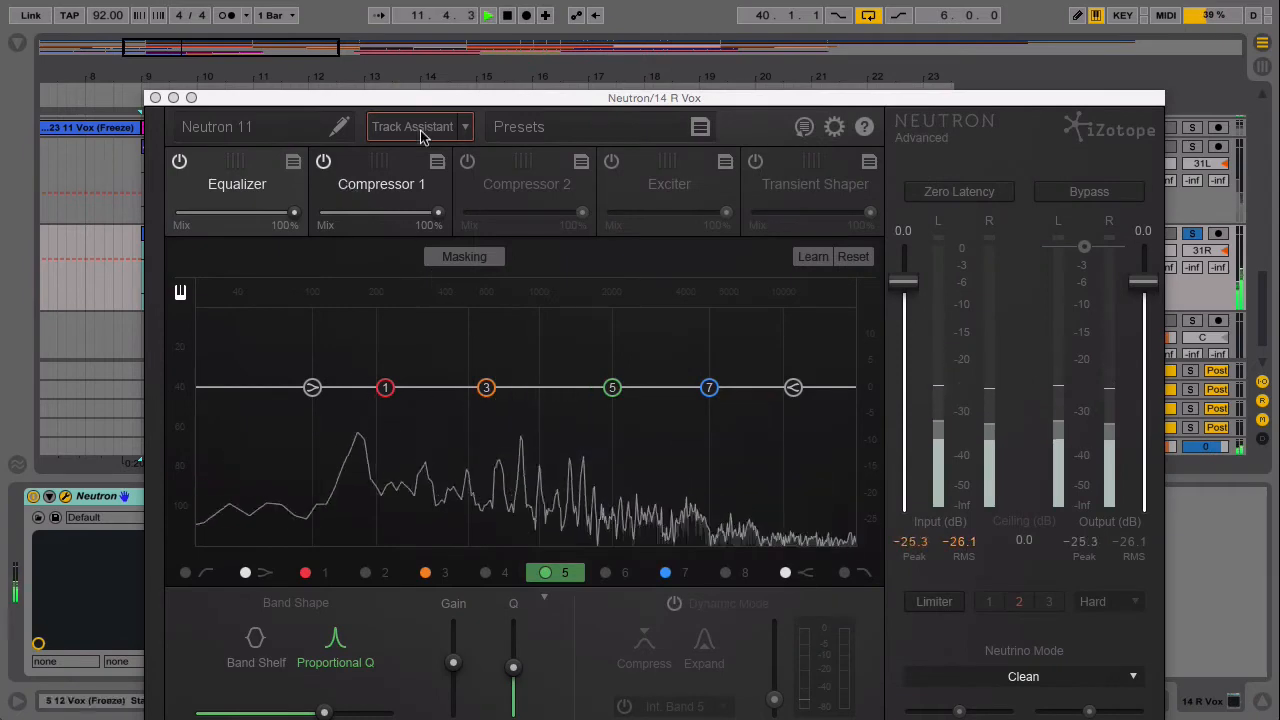
{"action": "left_click", "coordinate": [444, 130]}
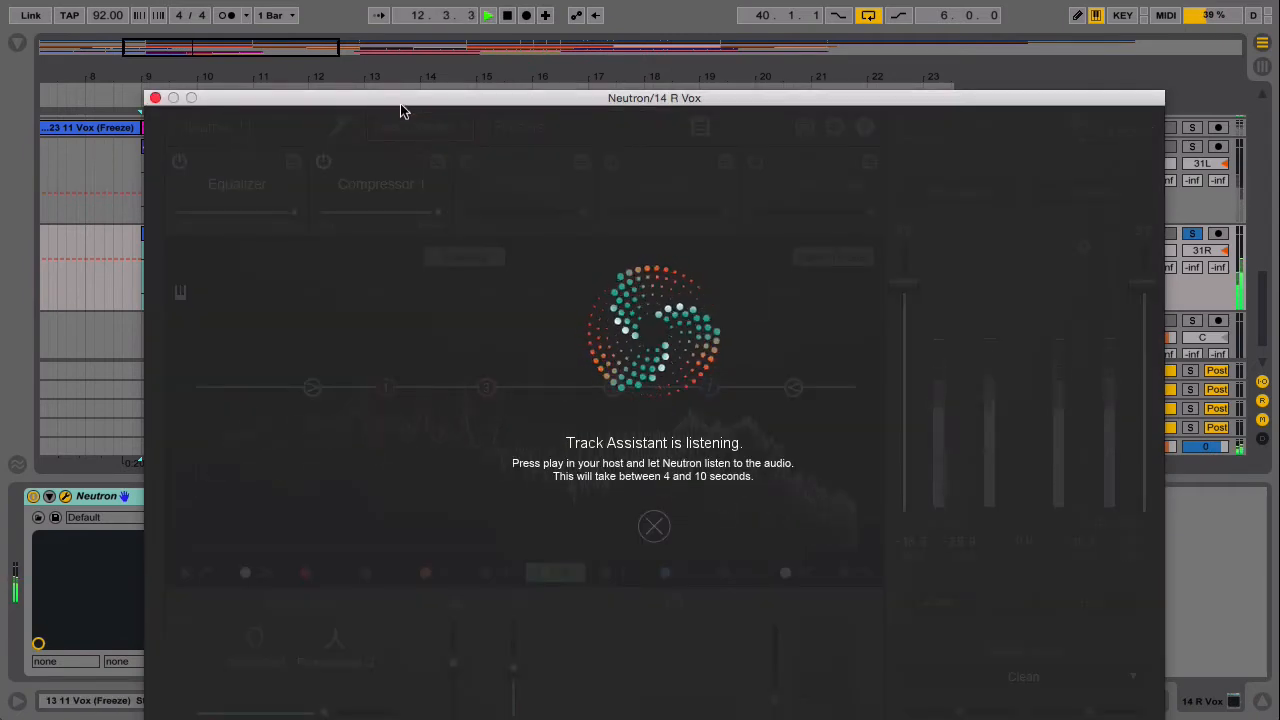
{"action": "left_click_drag", "start_coordinate": [402, 108], "coordinate": [728, 7]}
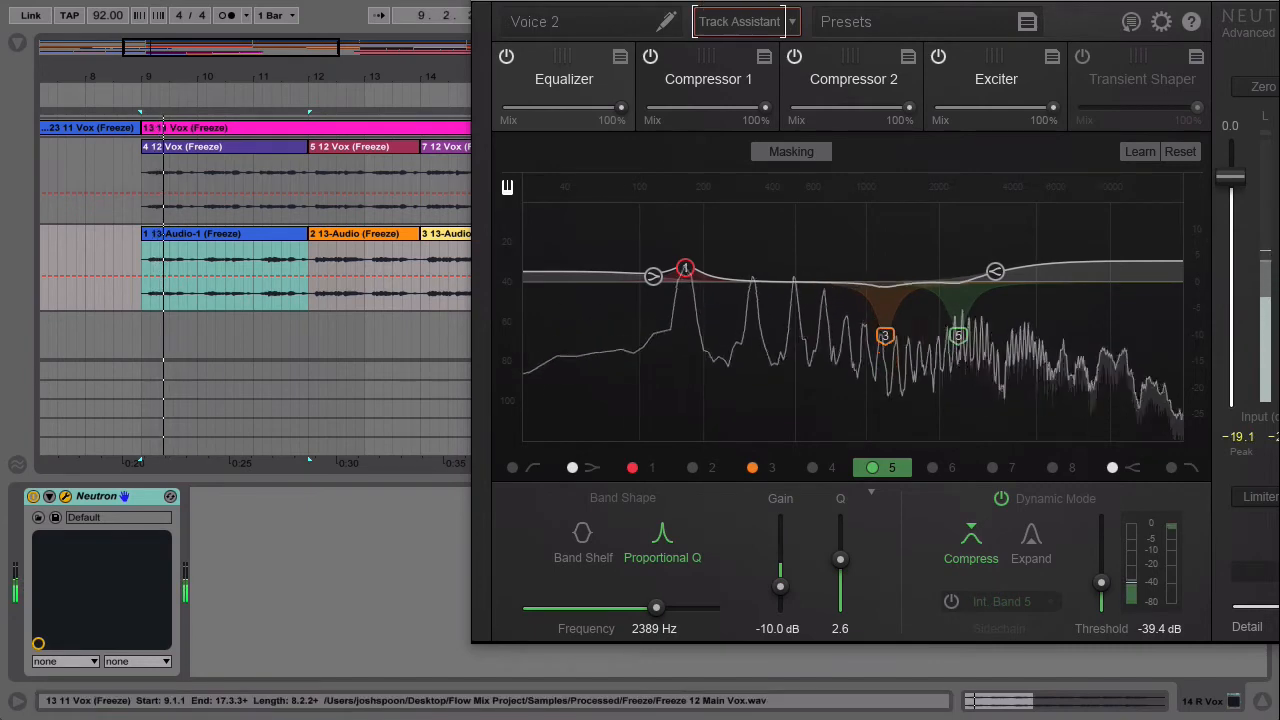
Step: Review the Equalizer curve that Track Assistant set on the 14 R Vox track and close the plug-in window
{"action": "left_click_drag", "start_coordinate": [700, 8], "coordinate": [394, 74]}
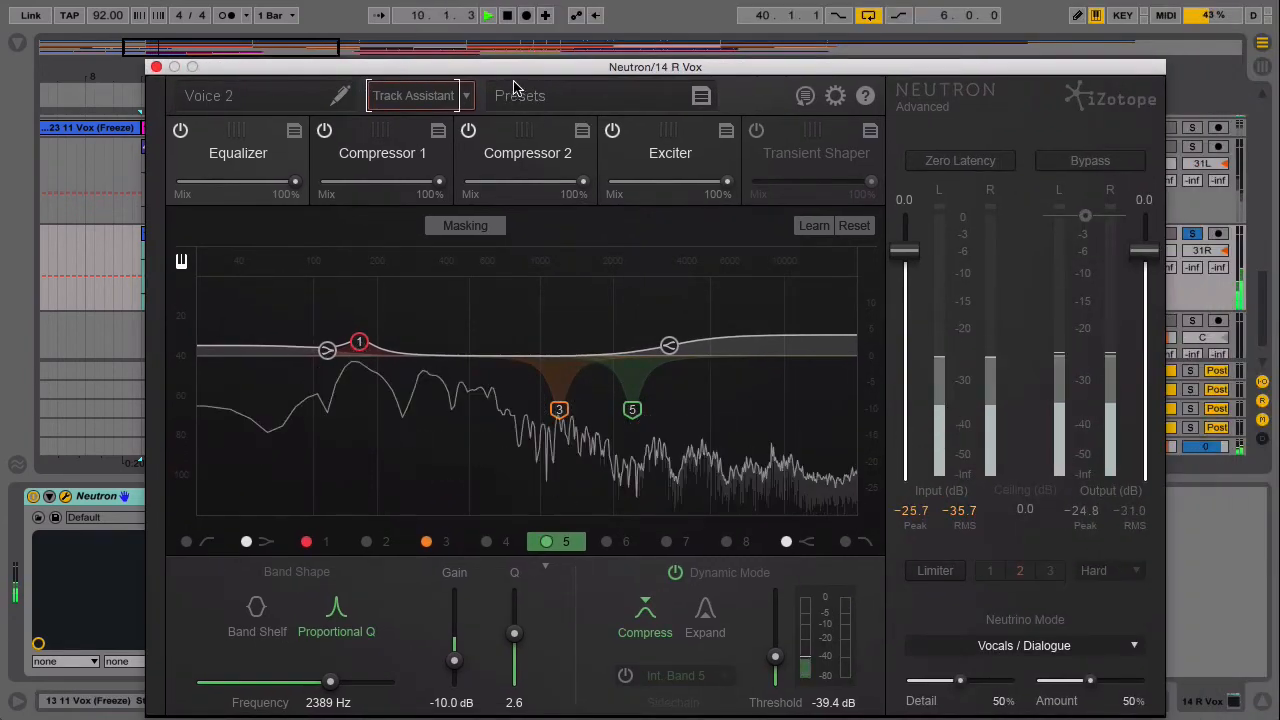
{"action": "left_click_drag", "start_coordinate": [514, 77], "coordinate": [508, 60]}
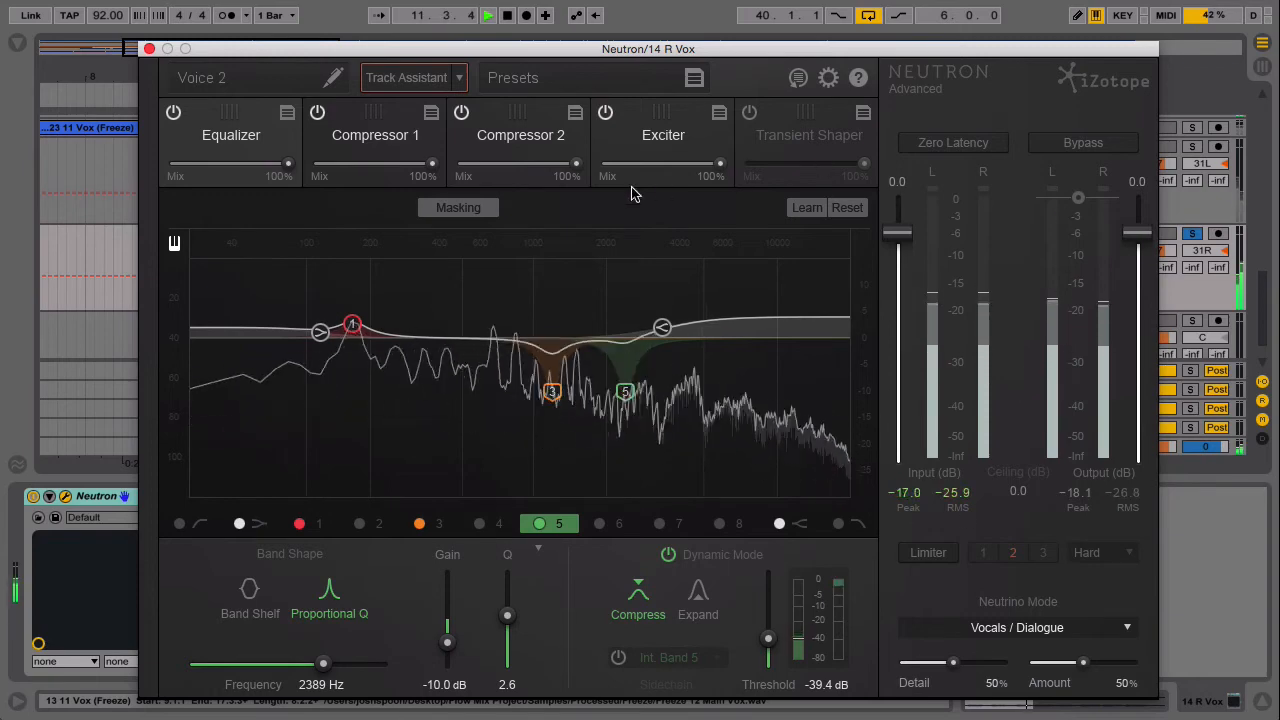
{"action": "left_click", "coordinate": [150, 49]}
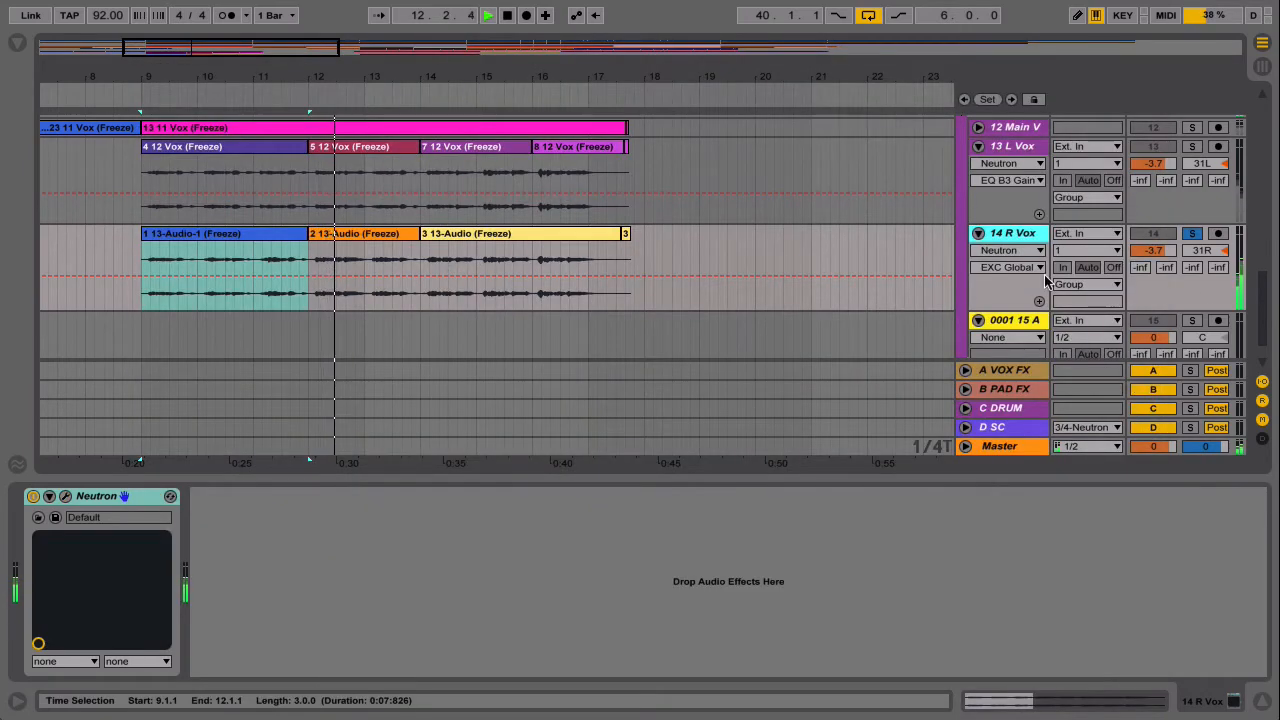
Step: Stop playback, look over the Neutron settings on the 13 L Vox track and unsolo the 14 R Vox track
{"action": "scroll", "coordinate": [1053, 265], "scroll_direction": "down", "scroll_amount": 2}
{"action": "scroll", "coordinate": [1053, 265], "scroll_direction": "up", "scroll_amount": 5}
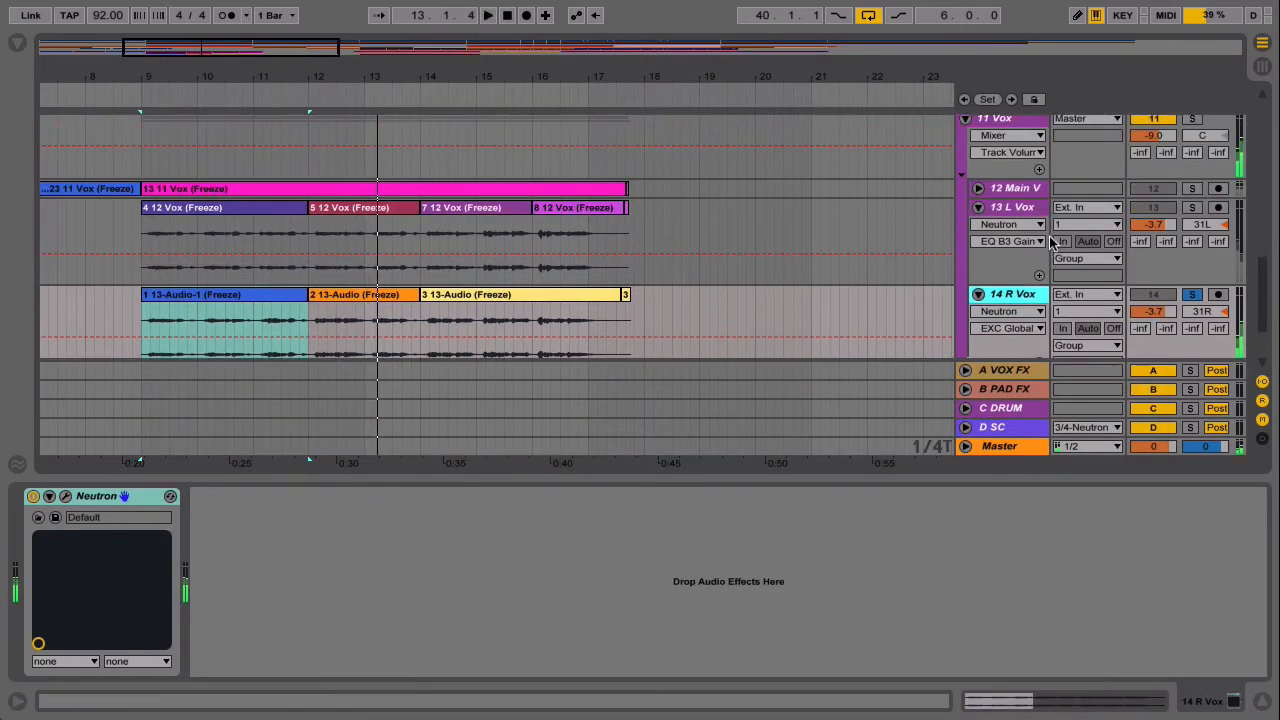
{"action": "key", "text": "space"}
{"action": "left_click", "coordinate": [1026, 212]}
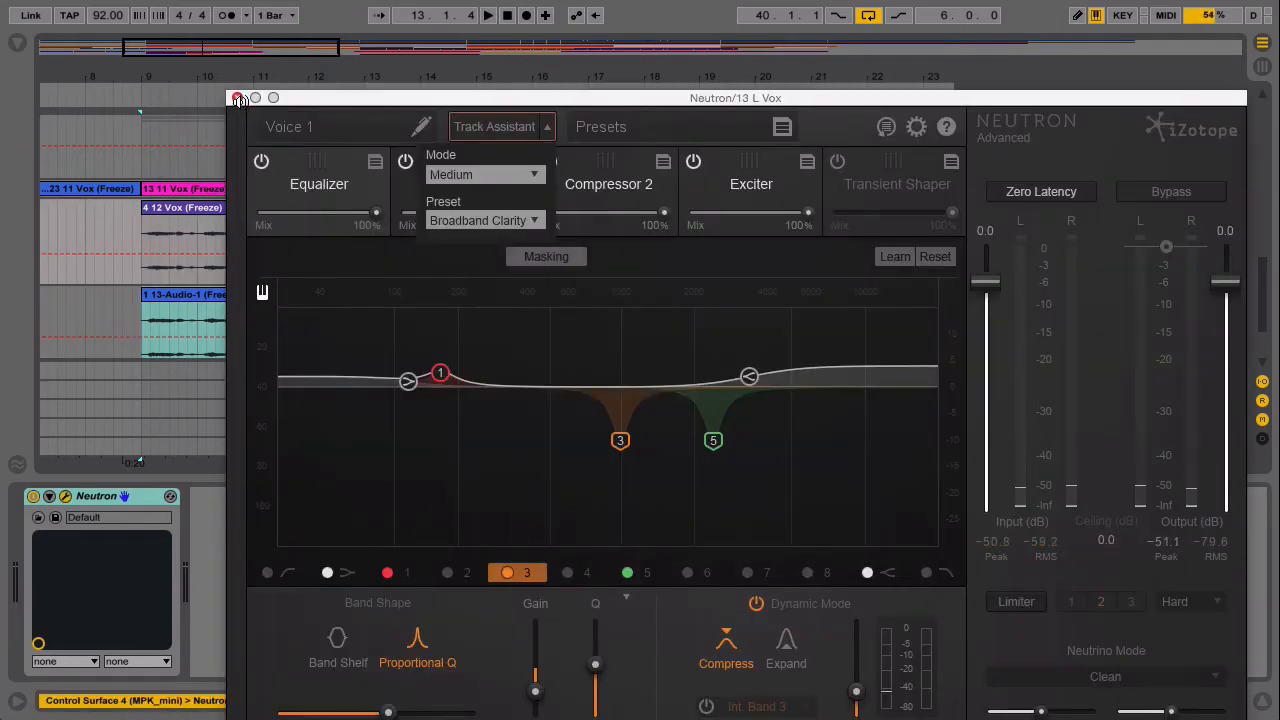
{"action": "left_click", "coordinate": [237, 98]}
{"action": "scroll", "coordinate": [790, 274], "scroll_direction": "down", "scroll_amount": 2}
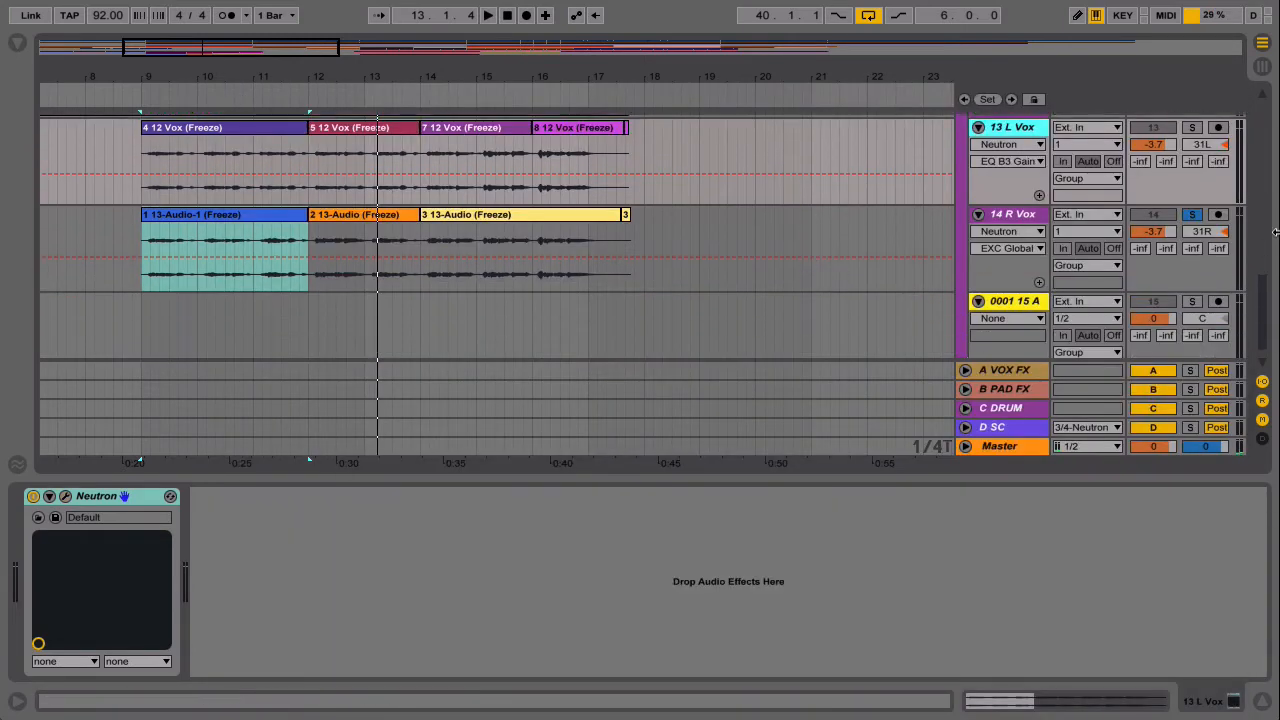
{"action": "scroll", "coordinate": [604, 236], "scroll_direction": "down", "scroll_amount": 1}
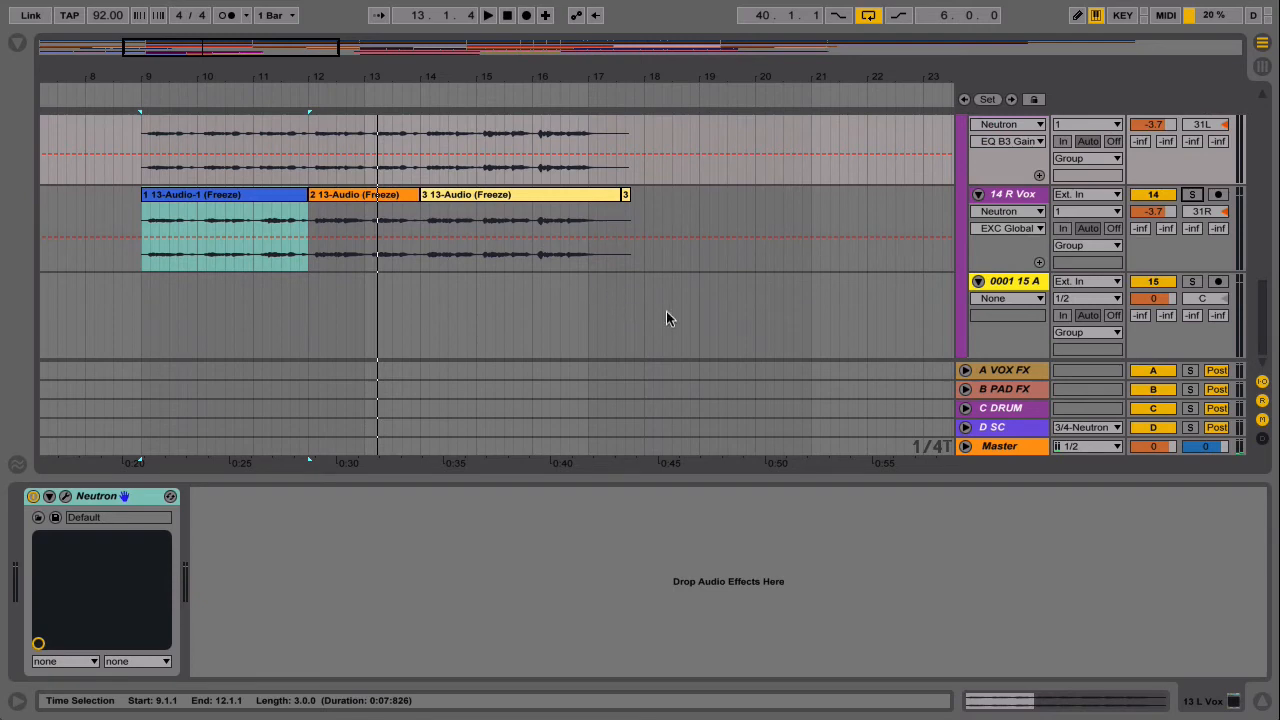
Step: Solo the 0001 15 Ad Lib-1 track, play its clip from bar 25 and open its Neutron
{"action": "scroll", "coordinate": [666, 314], "scroll_direction": "right", "scroll_amount": 10}
{"action": "left_click", "coordinate": [550, 281]}
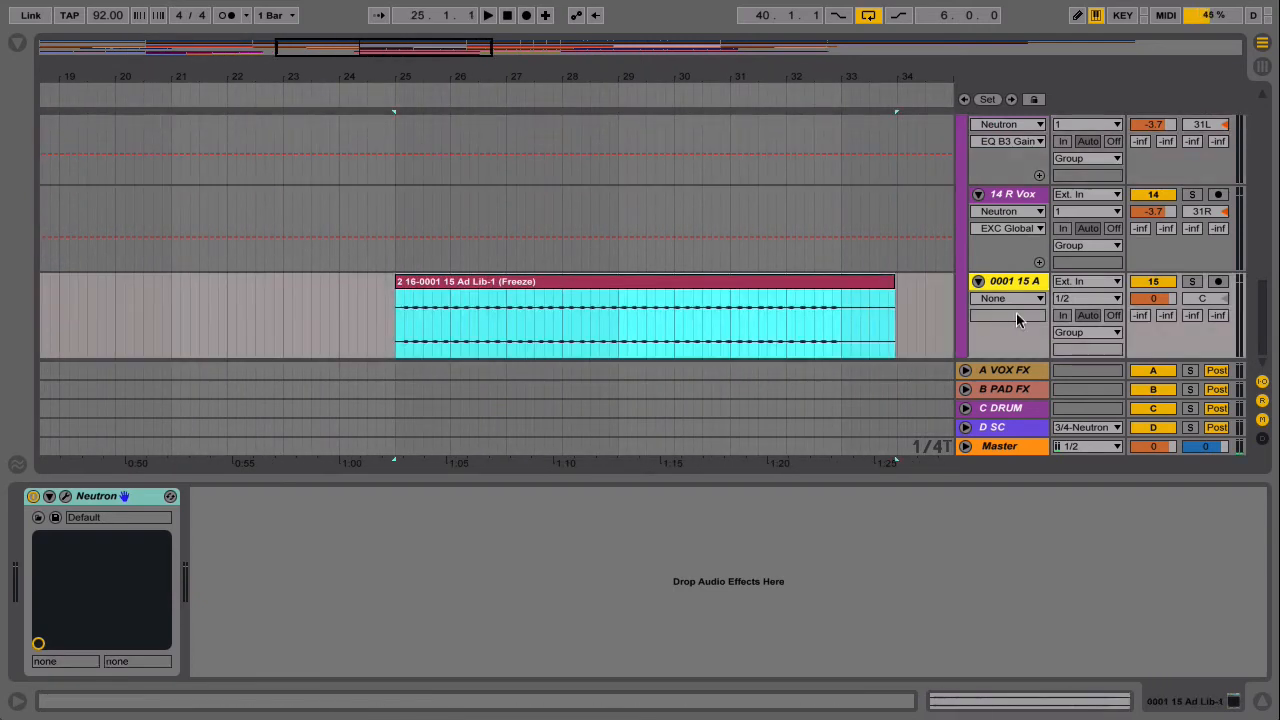
{"action": "left_click", "coordinate": [1196, 285]}
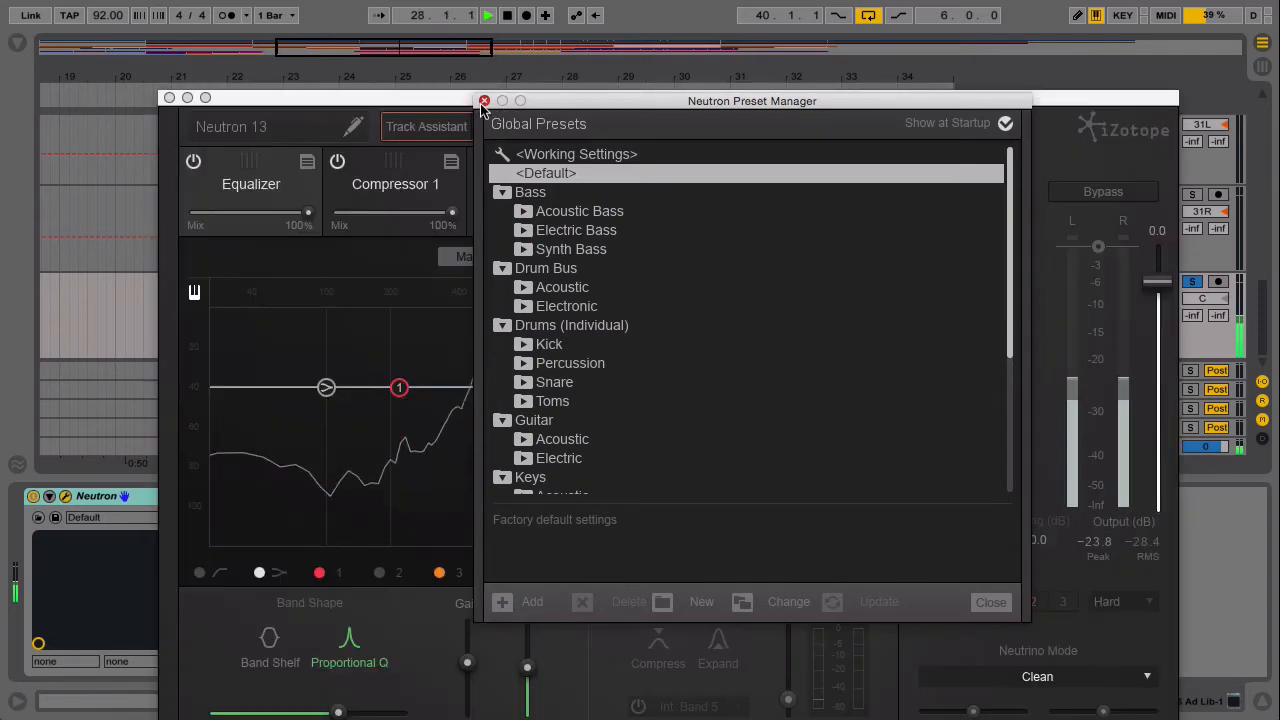
{"action": "left_click", "coordinate": [484, 101]}
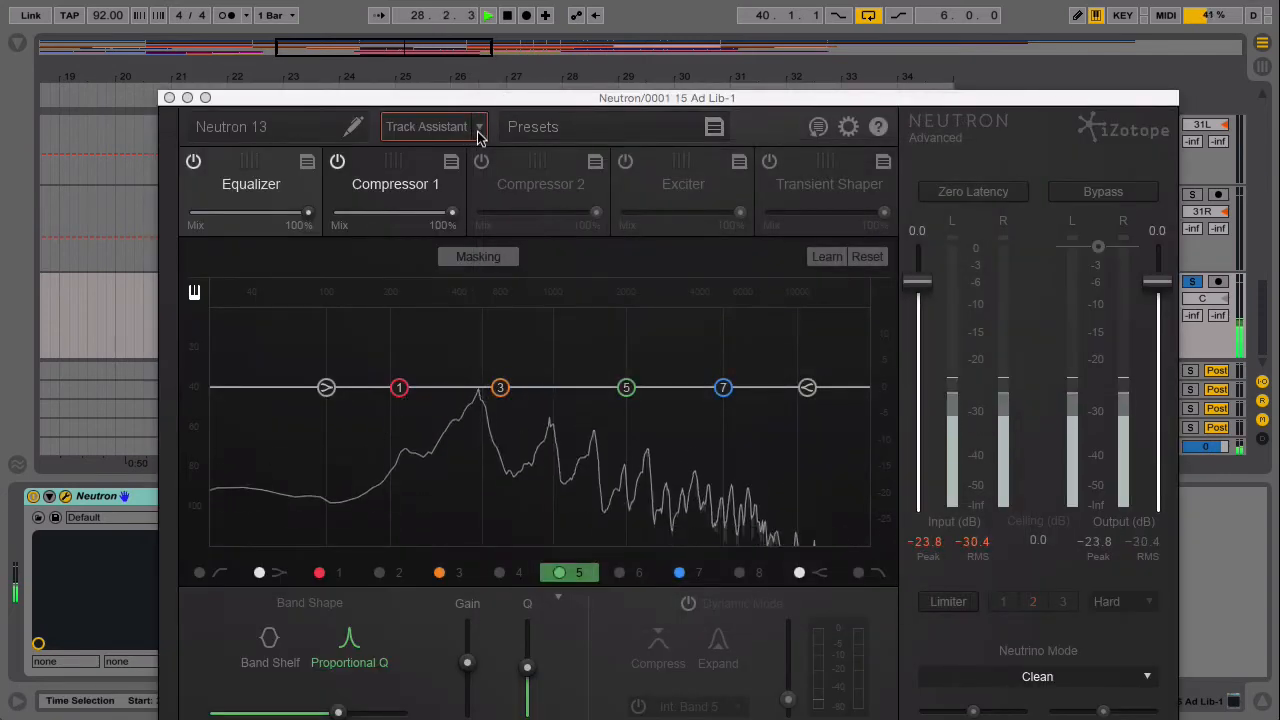
Step: Run Track Assistant on the ad-lib track in Aggressive mode with the Upfront Midrange preset
{"action": "left_click", "coordinate": [479, 126]}
{"action": "left_click", "coordinate": [462, 221]}
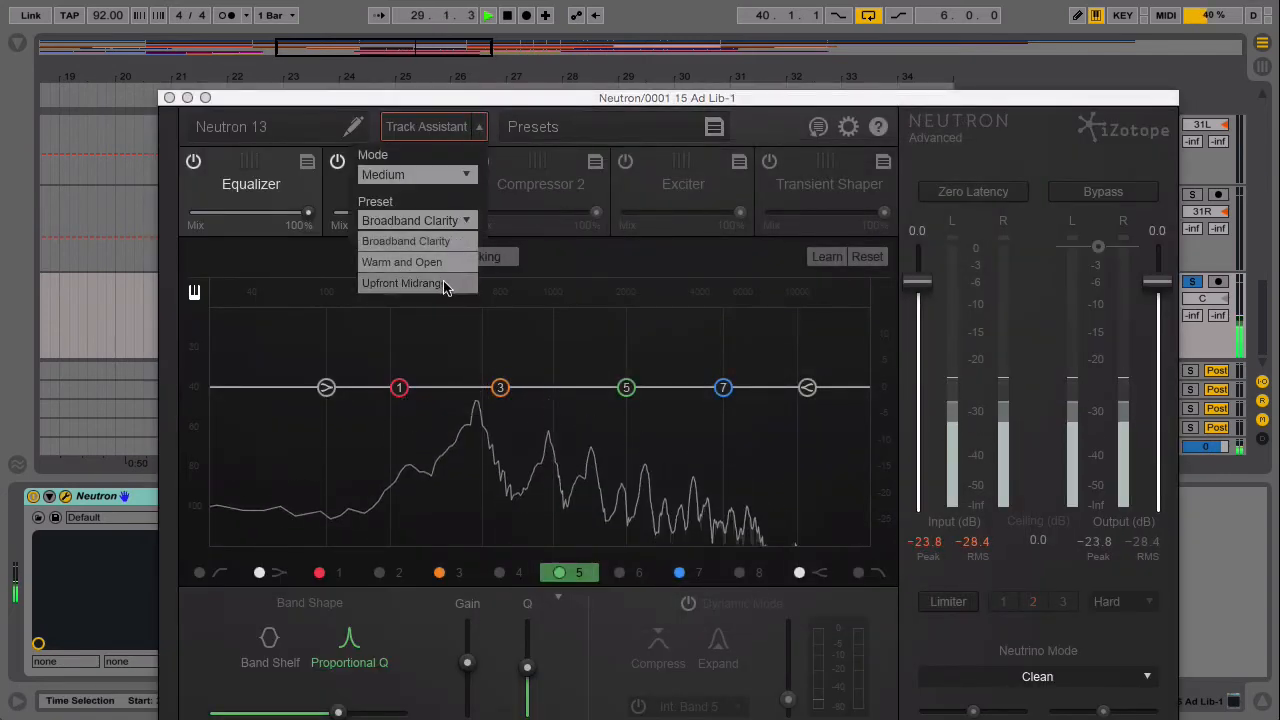
{"action": "left_click", "coordinate": [440, 281]}
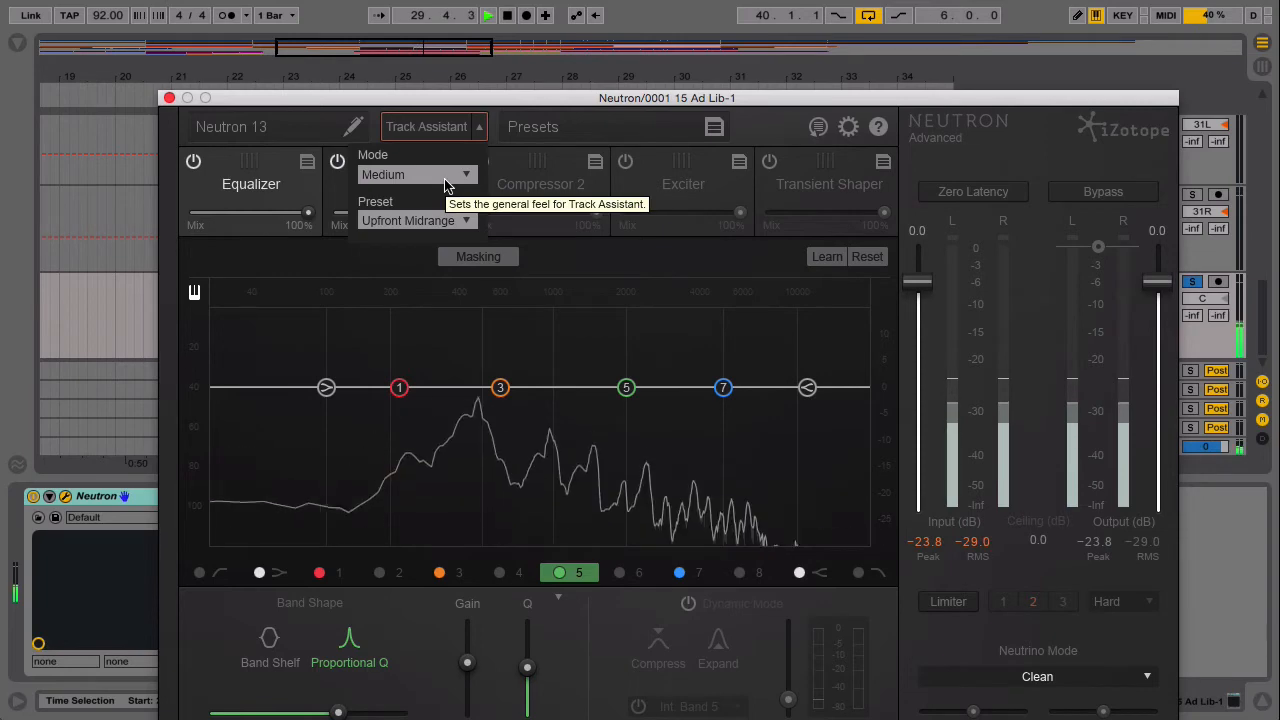
{"action": "left_click", "coordinate": [444, 176]}
{"action": "left_click", "coordinate": [425, 236]}
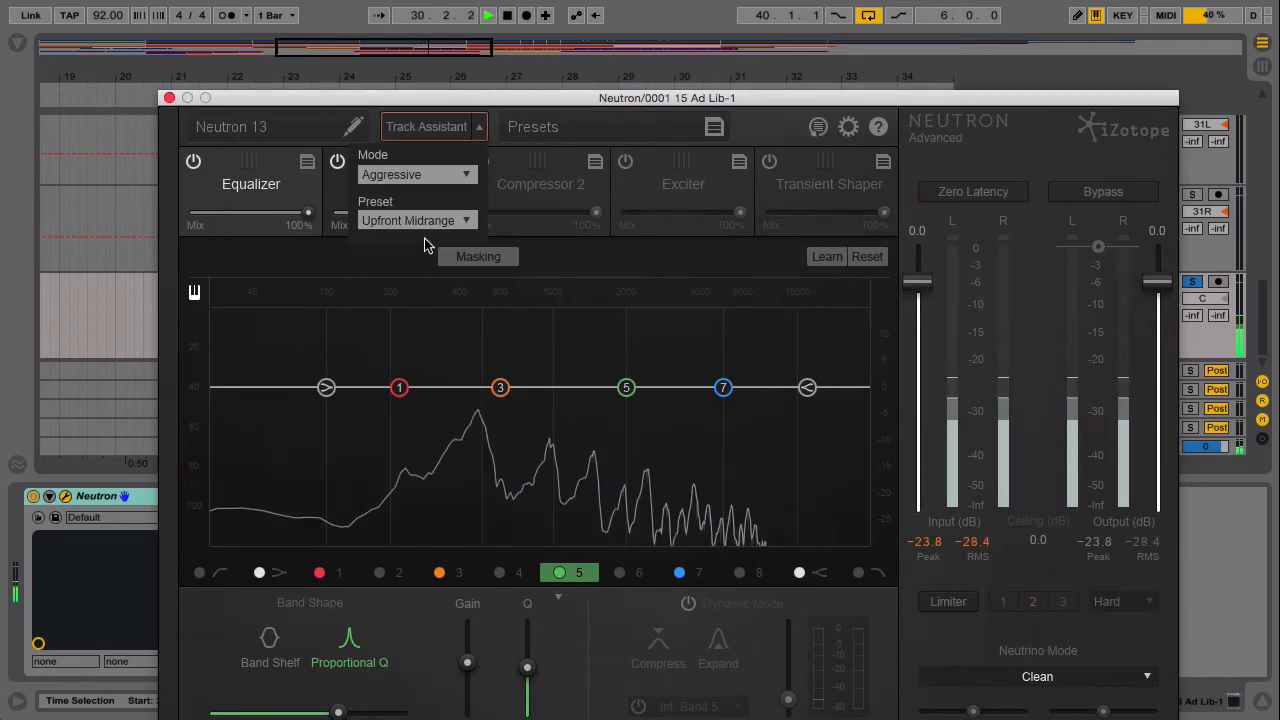
{"action": "left_click", "coordinate": [432, 135]}
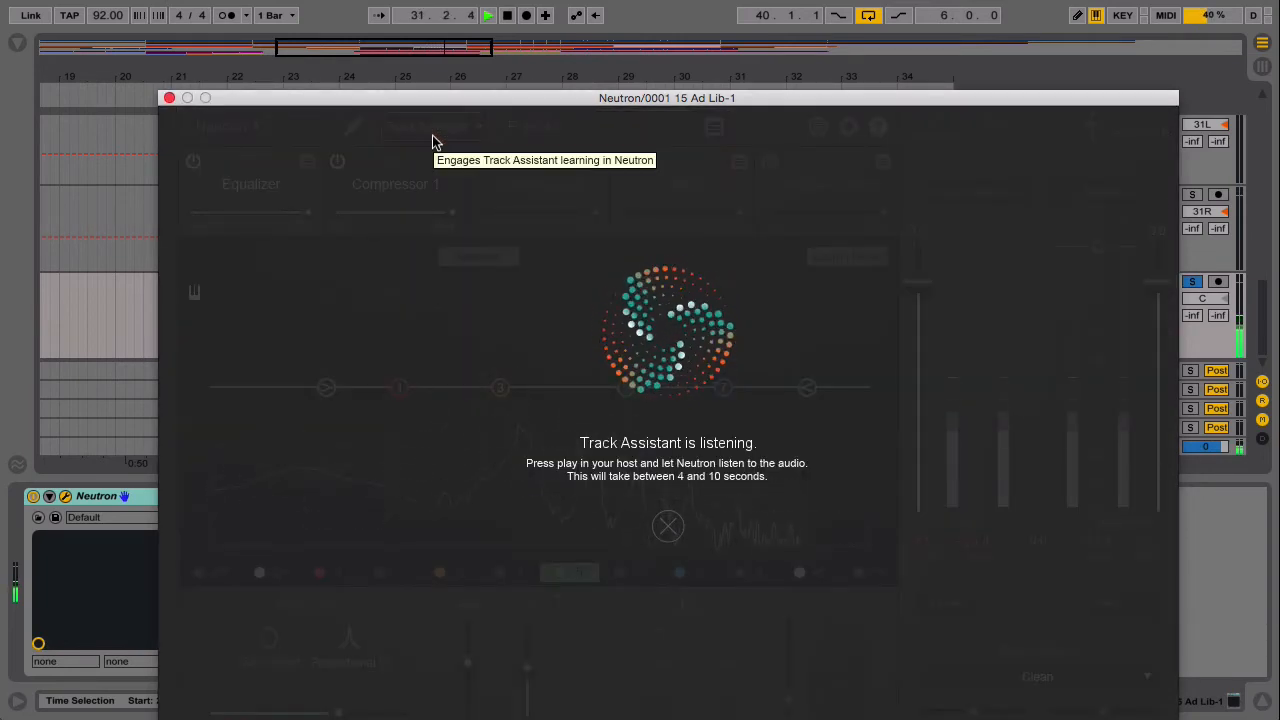
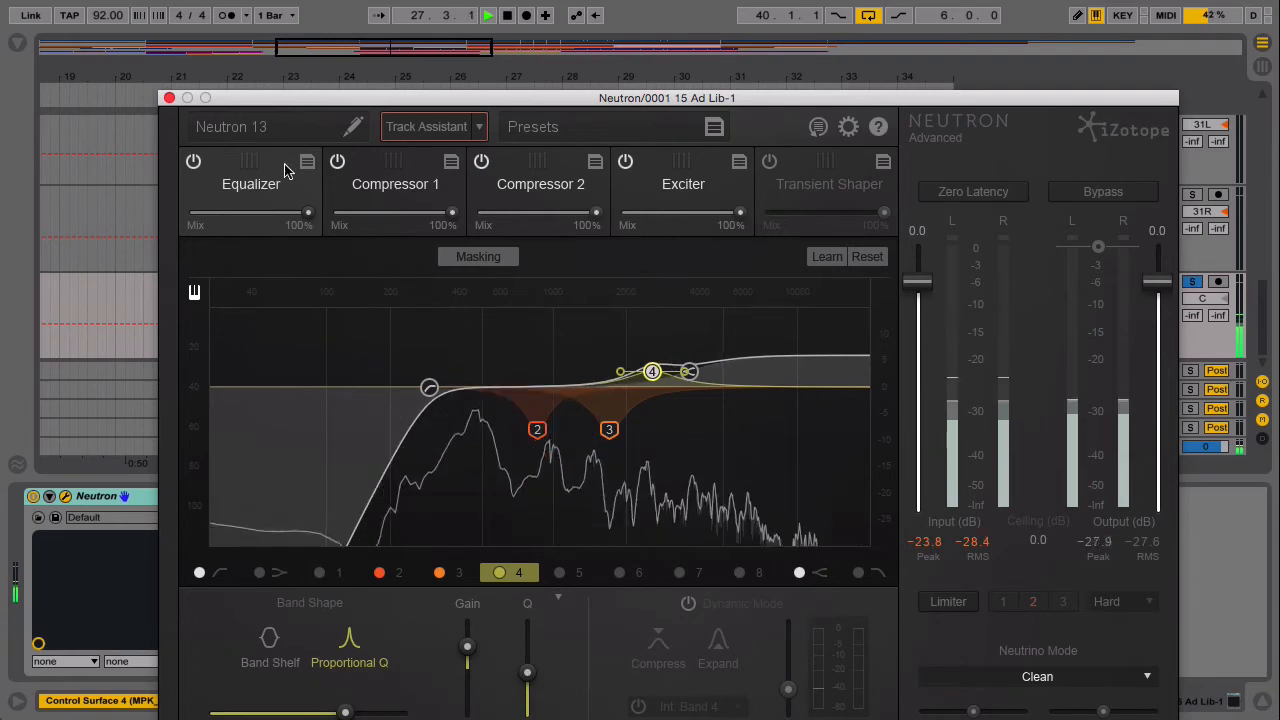
Step: Review the ad-lib track's Equalizer curve in Neutron, close the plug-in window and stop playback
{"action": "left_click_drag", "start_coordinate": [567, 105], "coordinate": [525, 16]}
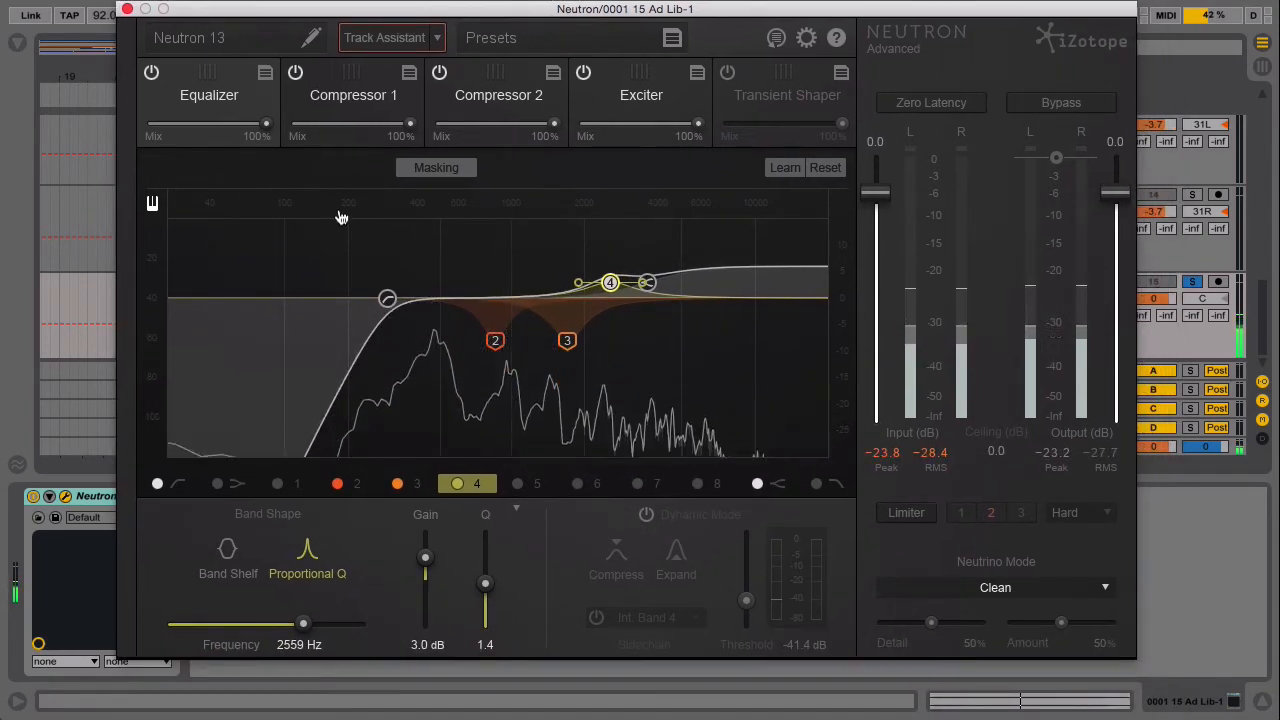
{"action": "left_click", "coordinate": [127, 9]}
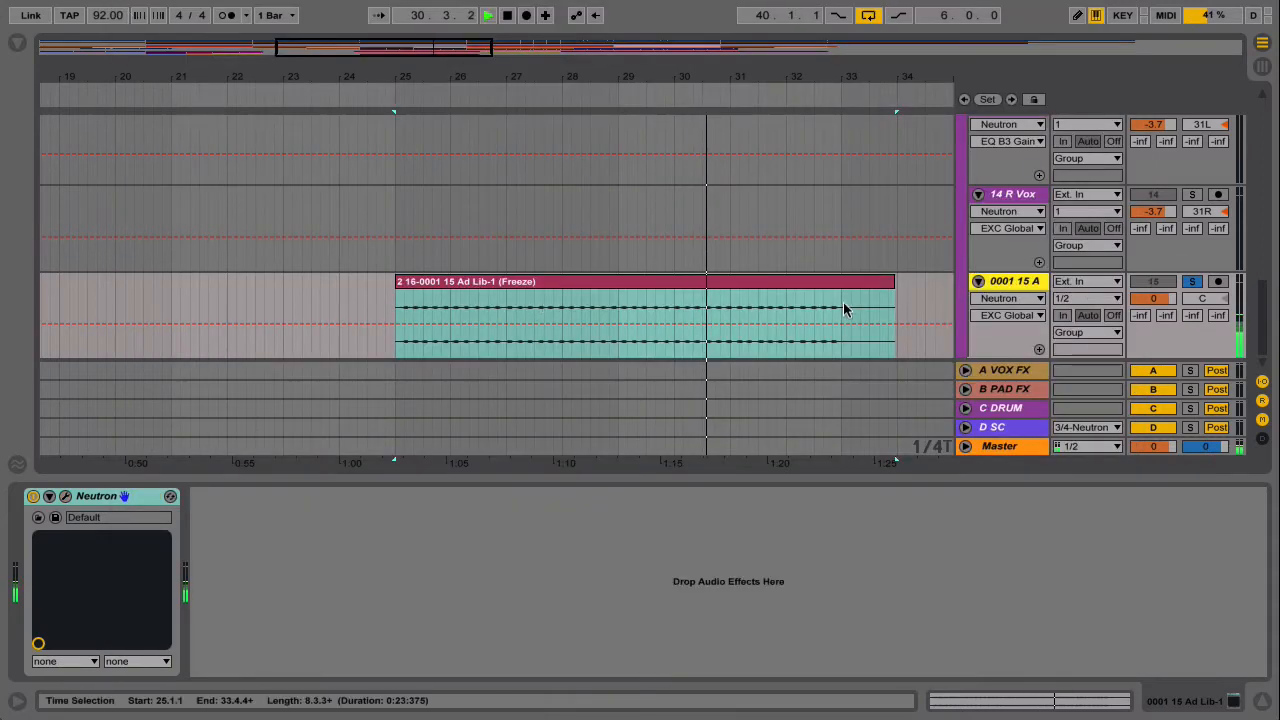
{"action": "key", "text": "space"}
Step: Inspect the Compressor 1 settings in Neutron on the 1 Drums track and close the plug-in window
{"action": "scroll", "coordinate": [650, 273], "scroll_direction": "up", "scroll_amount": 15}
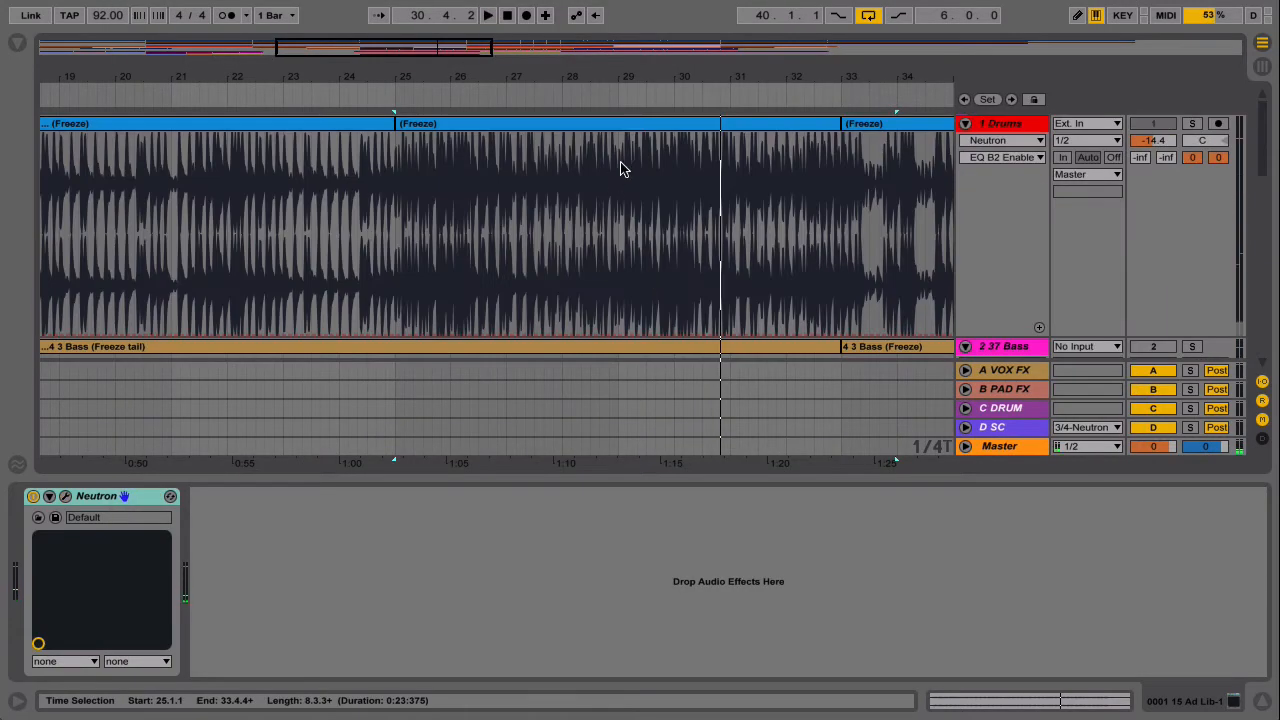
{"action": "left_click", "coordinate": [1025, 131]}
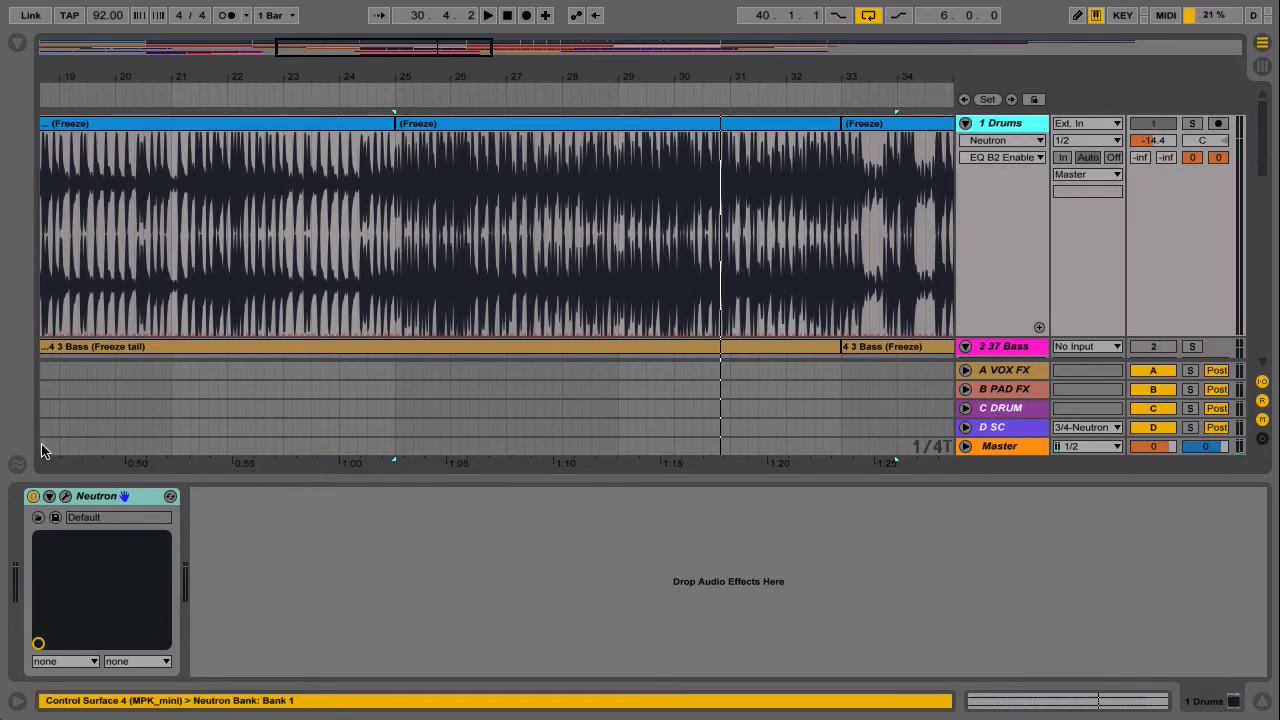
{"action": "left_click", "coordinate": [65, 497]}
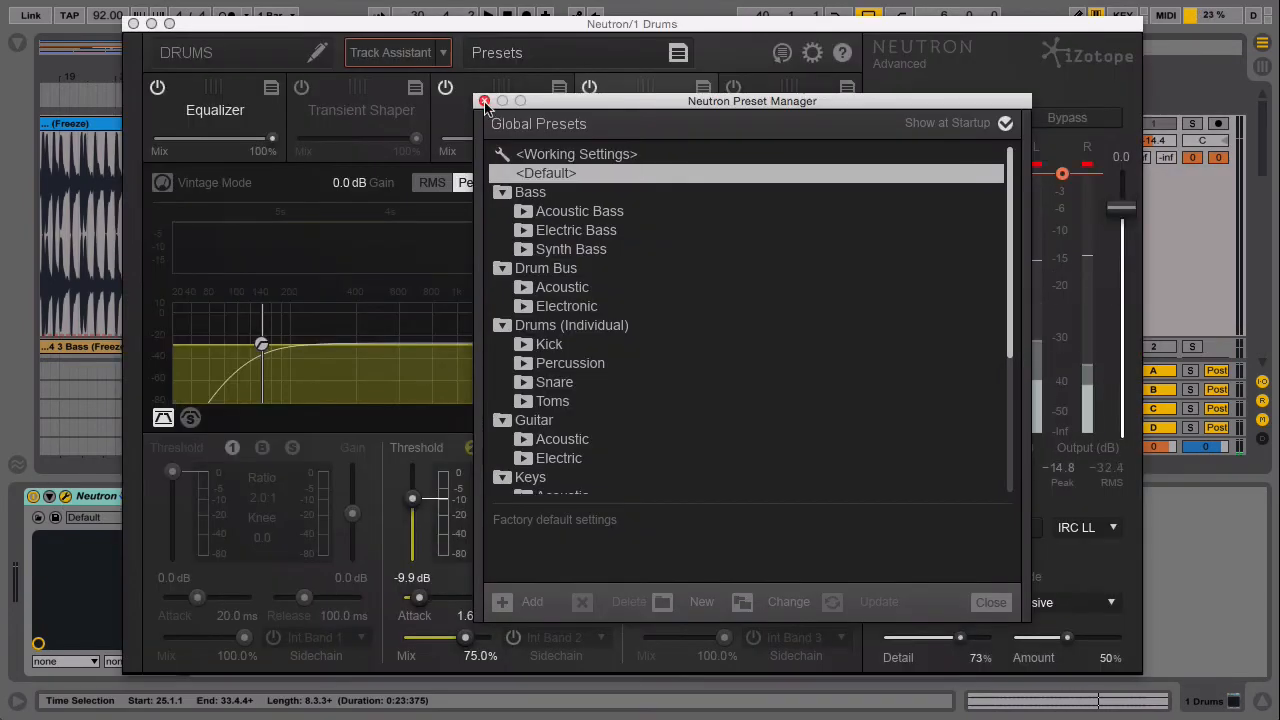
{"action": "left_click", "coordinate": [998, 603]}
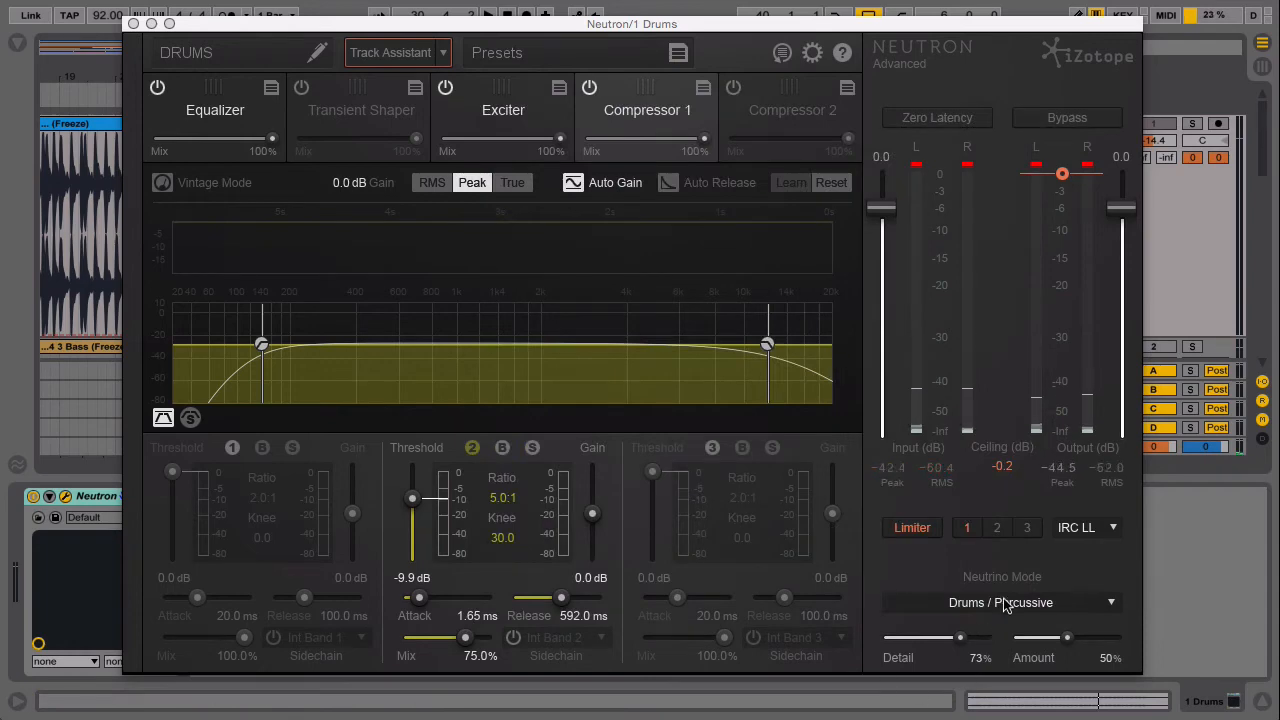
{"action": "left_click", "coordinate": [133, 23]}
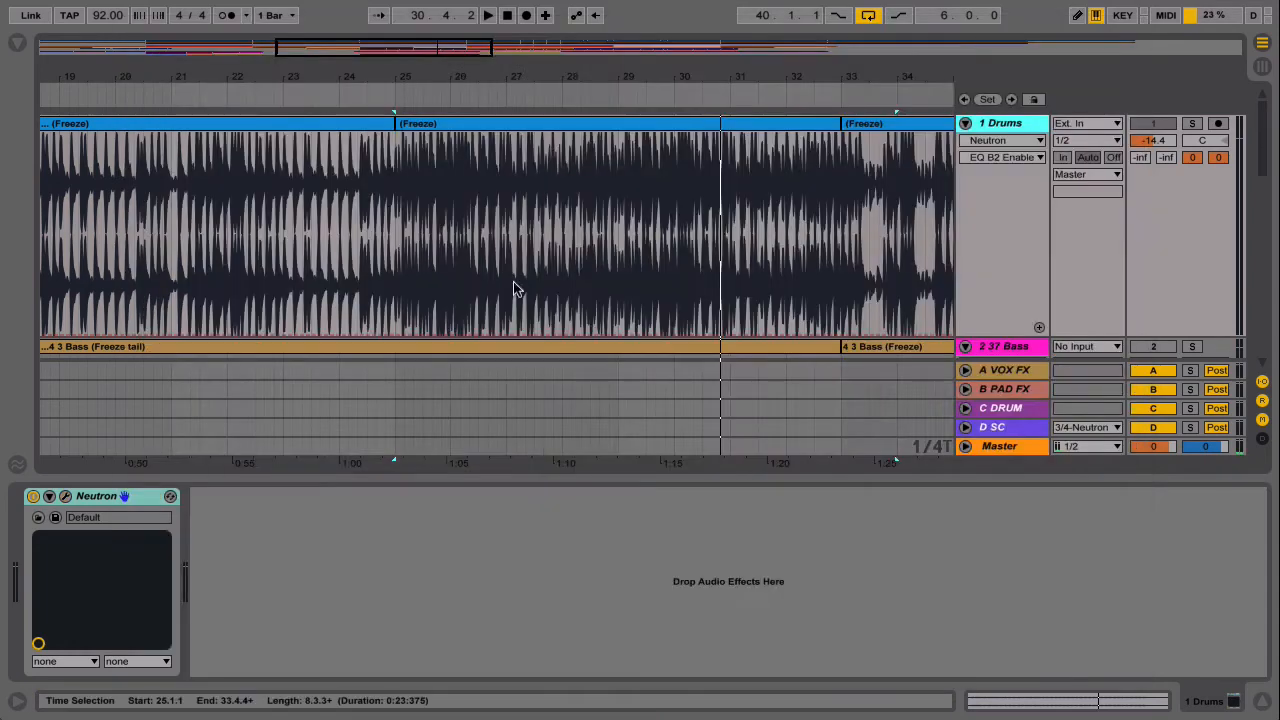
Step: Open Neutron on the 4 Lead track and examine its Exciter settings
{"action": "scroll", "coordinate": [553, 280], "scroll_direction": "down", "scroll_amount": 5}
{"action": "left_click", "coordinate": [1004, 225]}
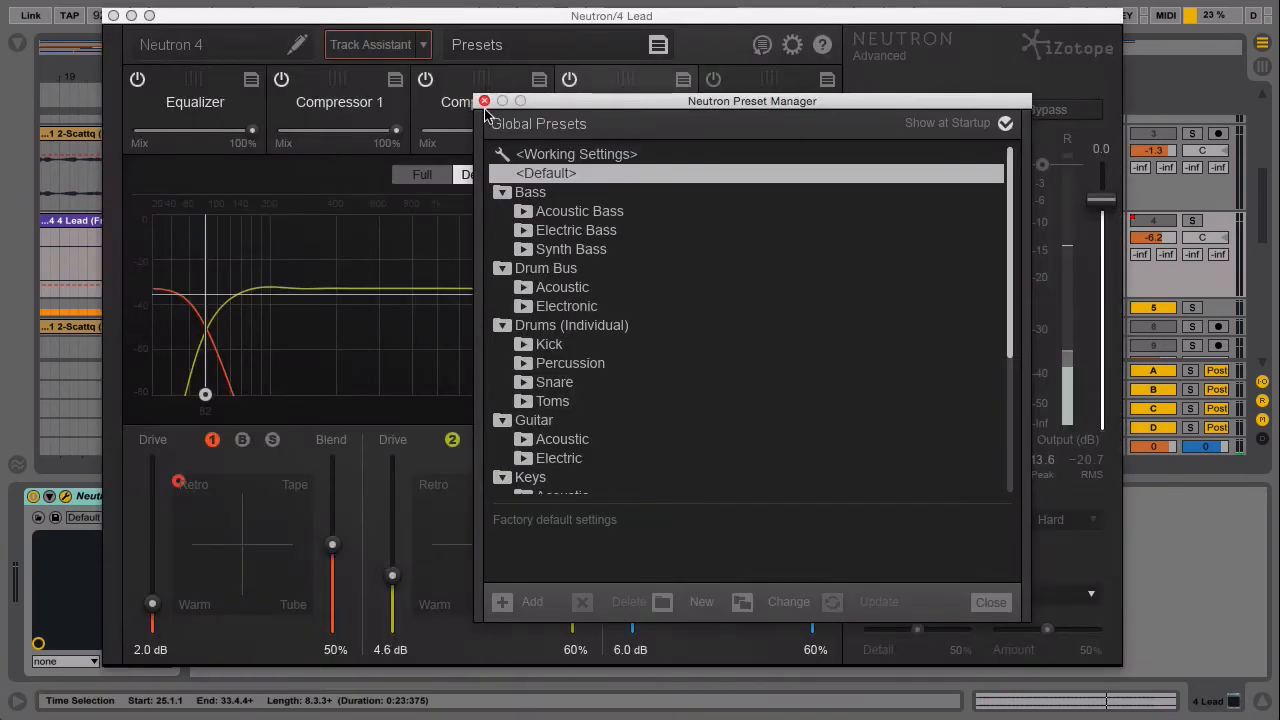
{"action": "left_click", "coordinate": [484, 102]}
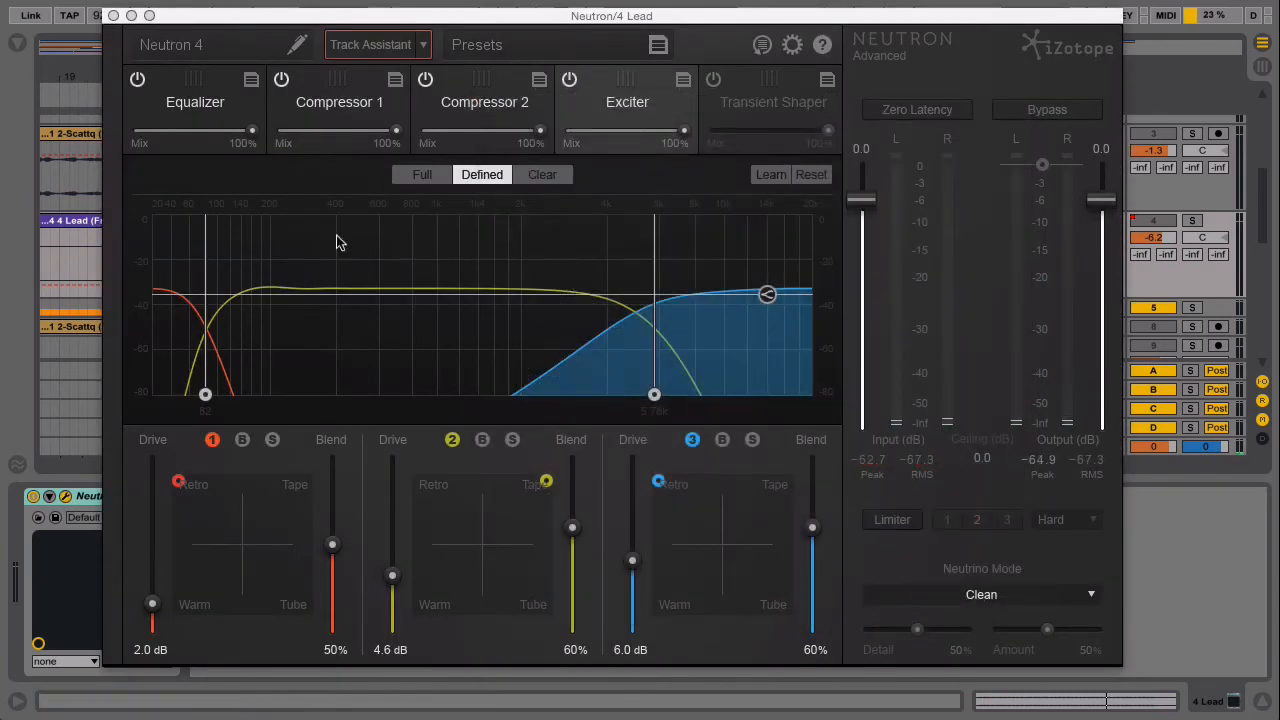
Step: Close the 4 Lead Neutron window and look through the return tracks' device chains in Session View
{"action": "left_click", "coordinate": [113, 15]}
{"action": "key", "text": "Tab"}
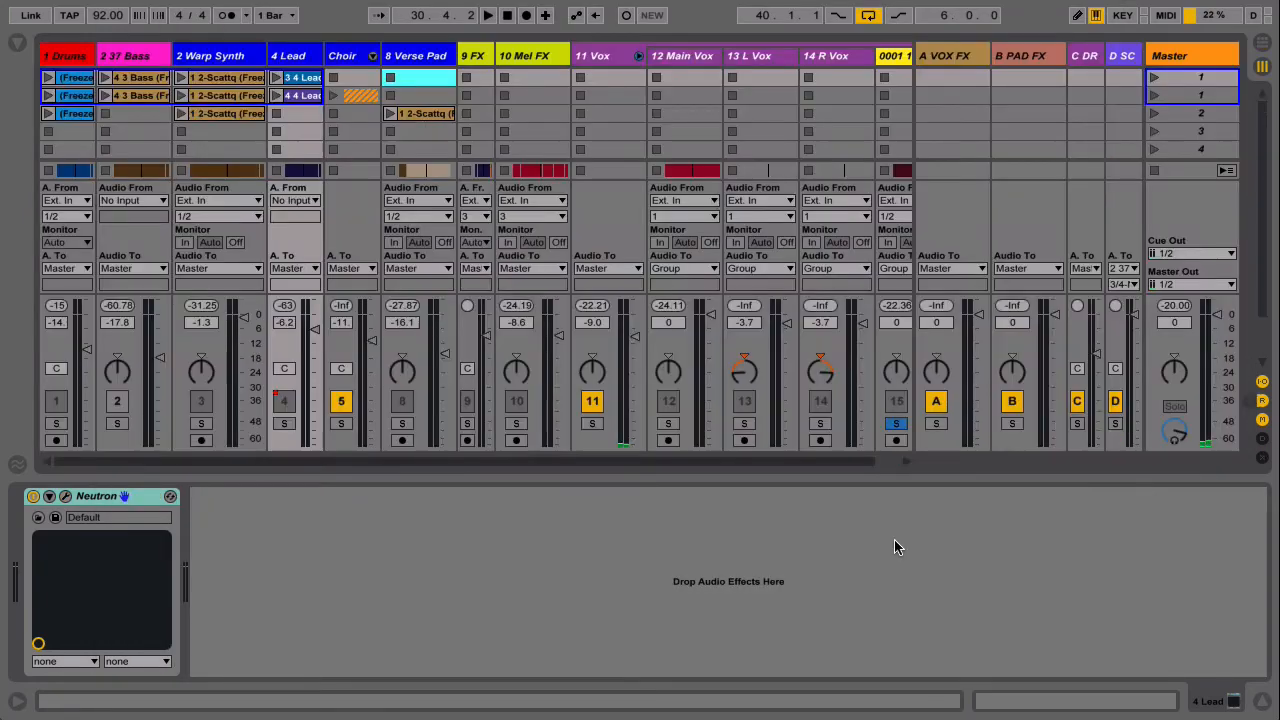
{"action": "left_click", "coordinate": [967, 57]}
{"action": "left_click", "coordinate": [1031, 60]}
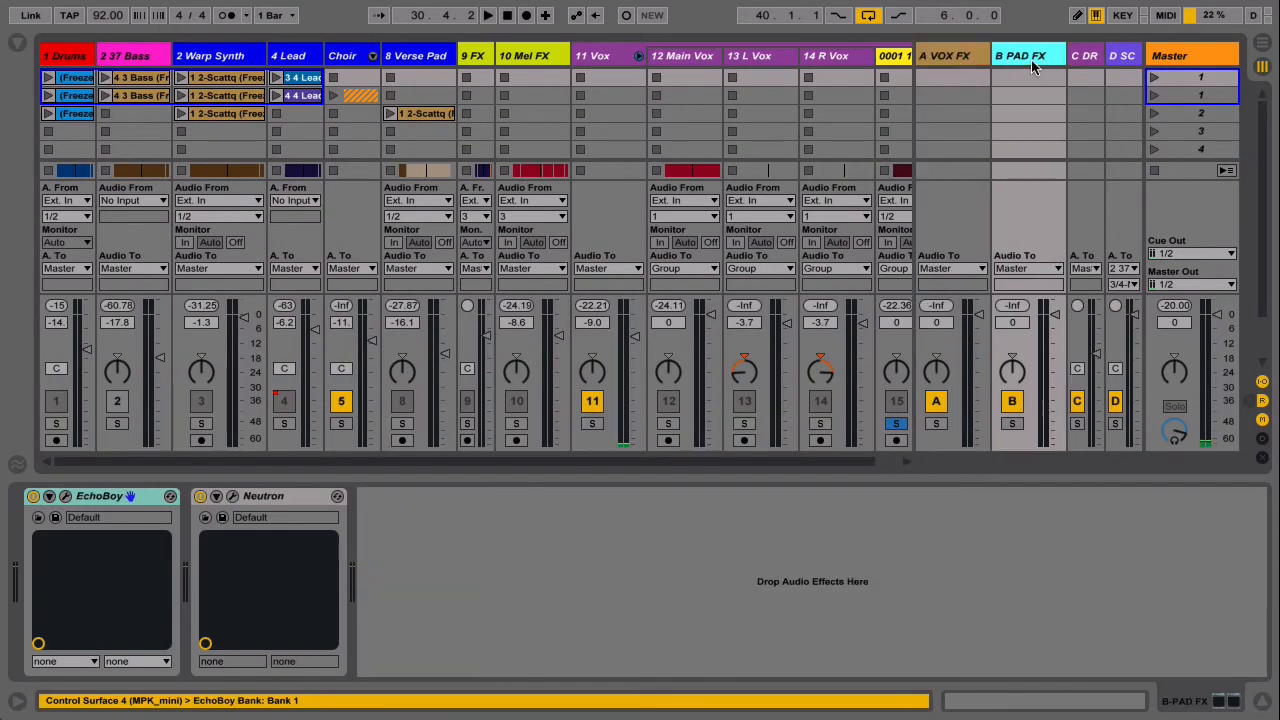
{"action": "left_click", "coordinate": [1092, 64]}
{"action": "left_click", "coordinate": [1158, 62]}
{"action": "left_click", "coordinate": [1122, 66]}
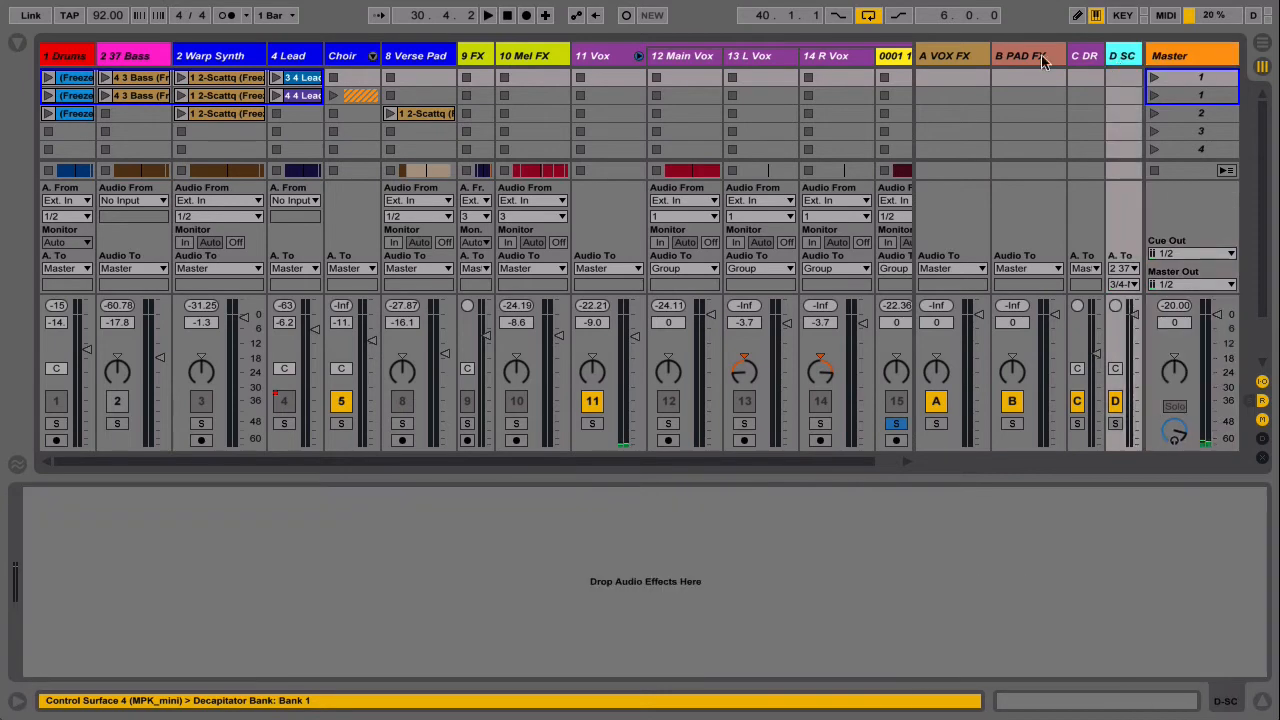
{"action": "left_click", "coordinate": [967, 58]}
{"action": "left_click", "coordinate": [1124, 62]}
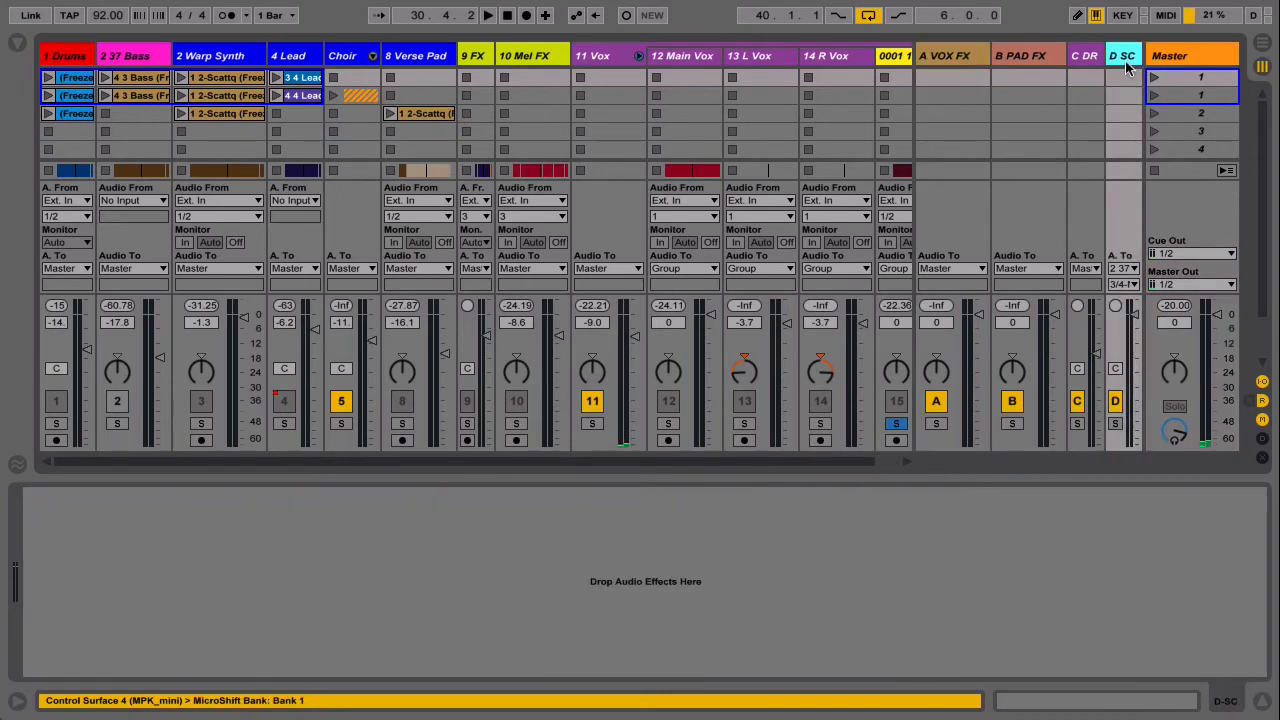
Step: Inspect the Master track's effect chain, opening Virtual Mix Rack to view its Virtual Mixbuss settings and closing it again
{"action": "left_click", "coordinate": [1203, 58]}
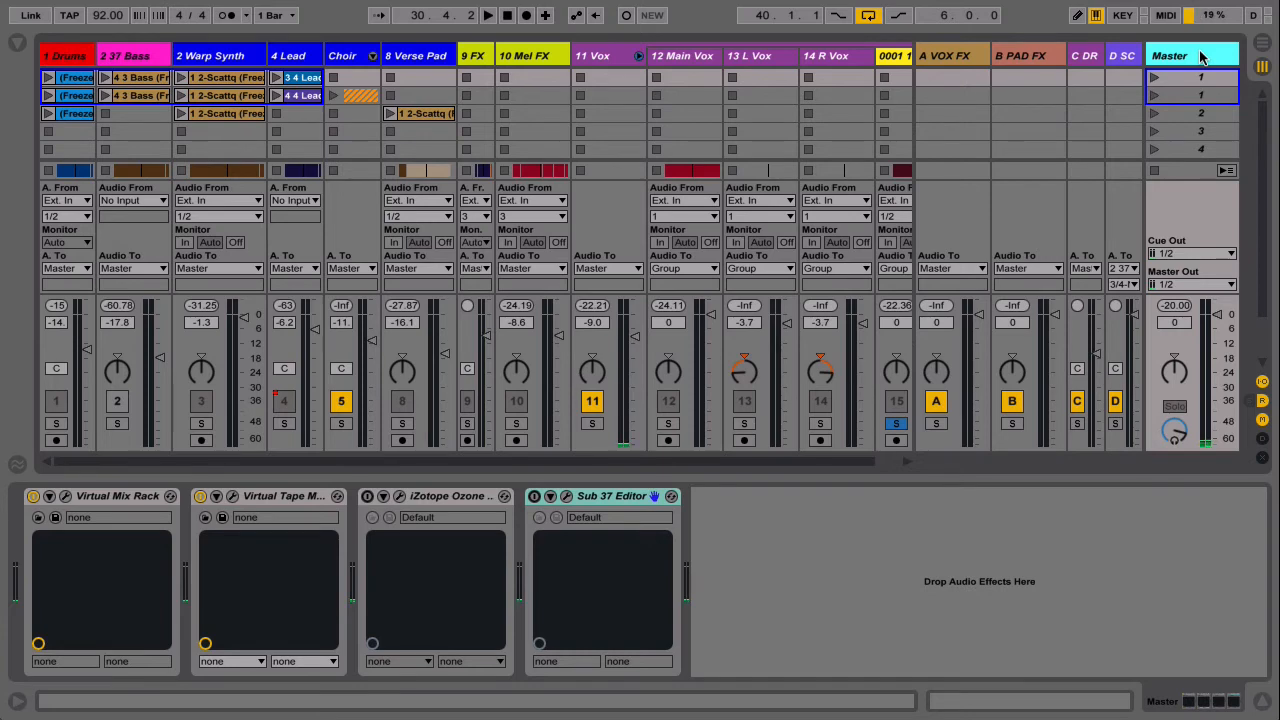
{"action": "left_click", "coordinate": [97, 497]}
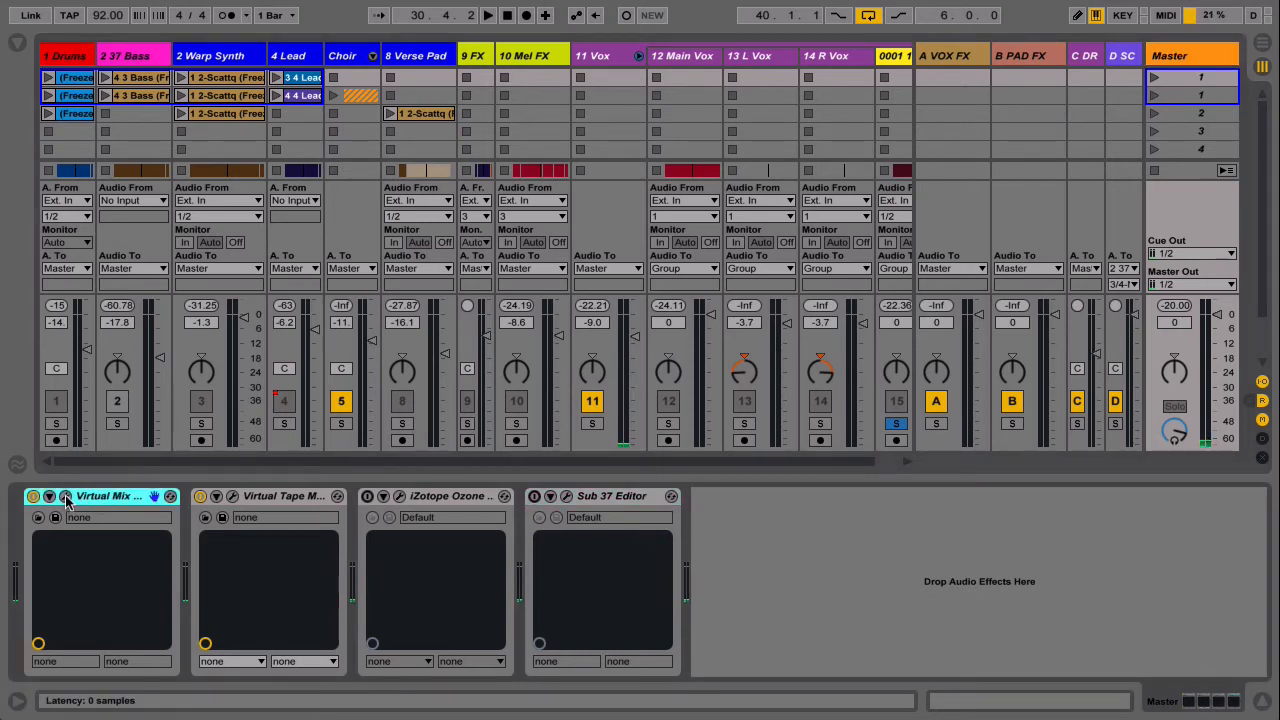
{"action": "left_click", "coordinate": [65, 496]}
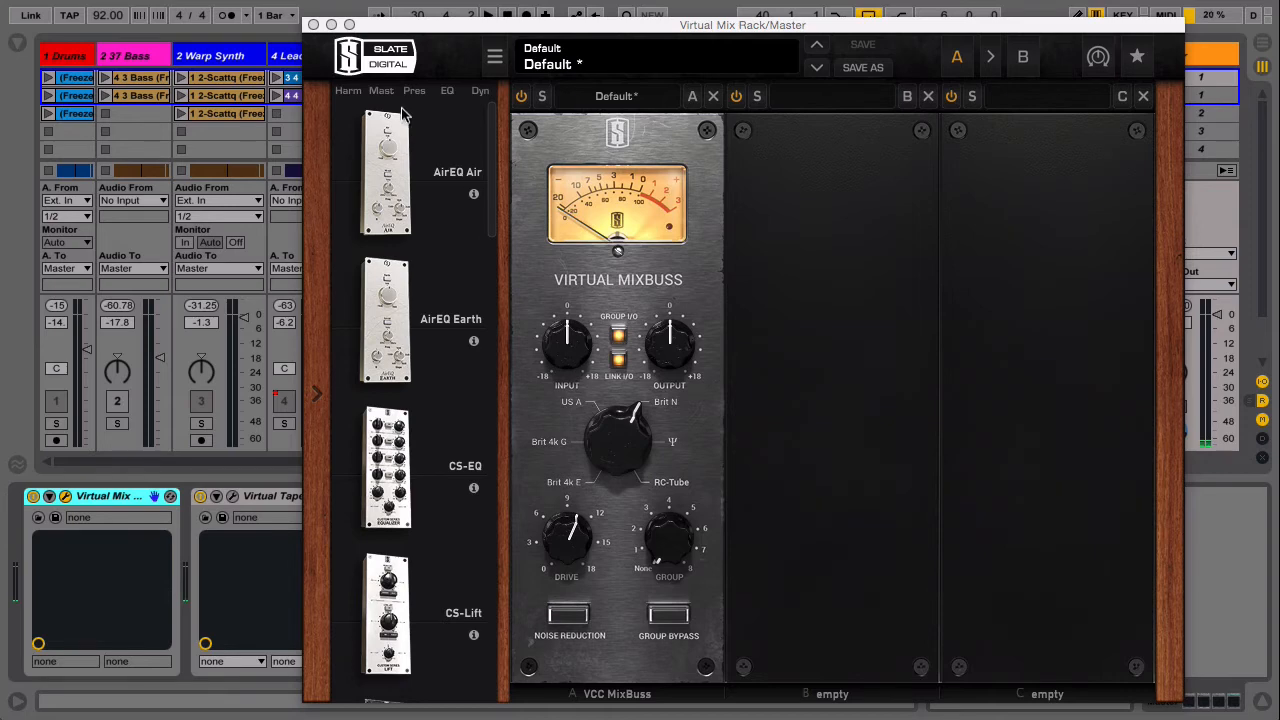
{"action": "left_click", "coordinate": [313, 24]}
{"action": "left_click", "coordinate": [279, 499]}
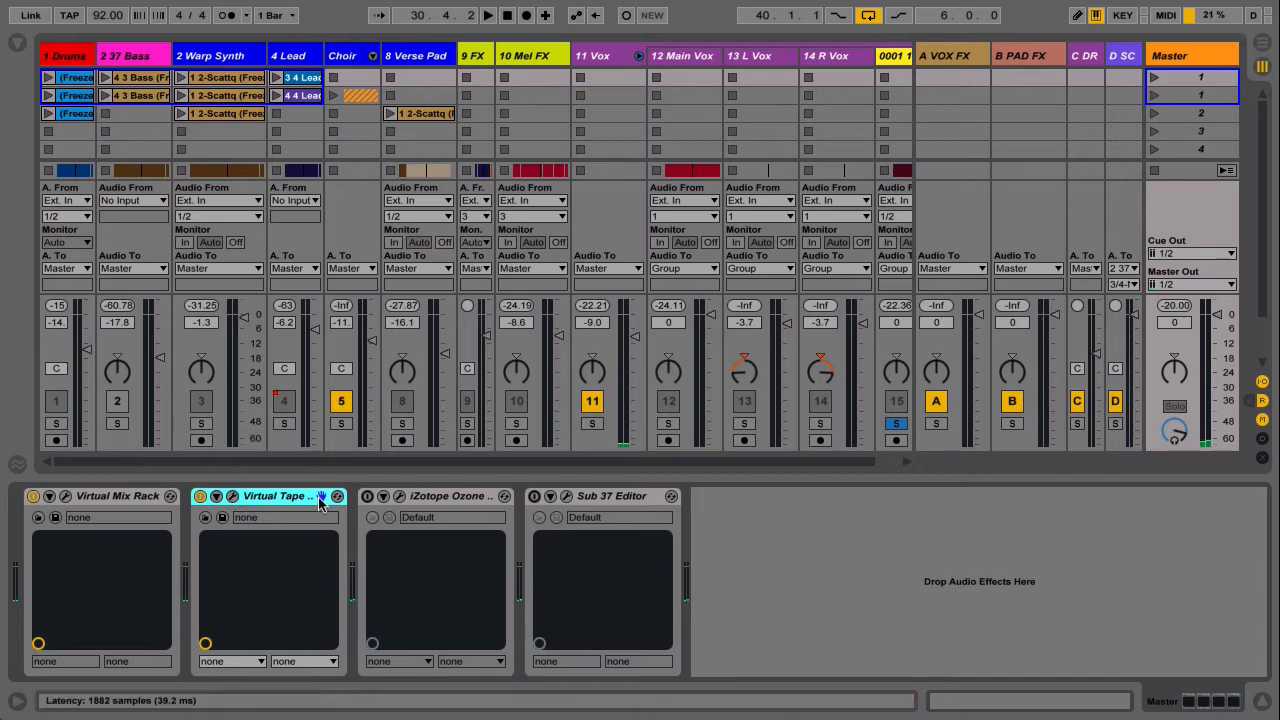
{"action": "left_click", "coordinate": [436, 498]}
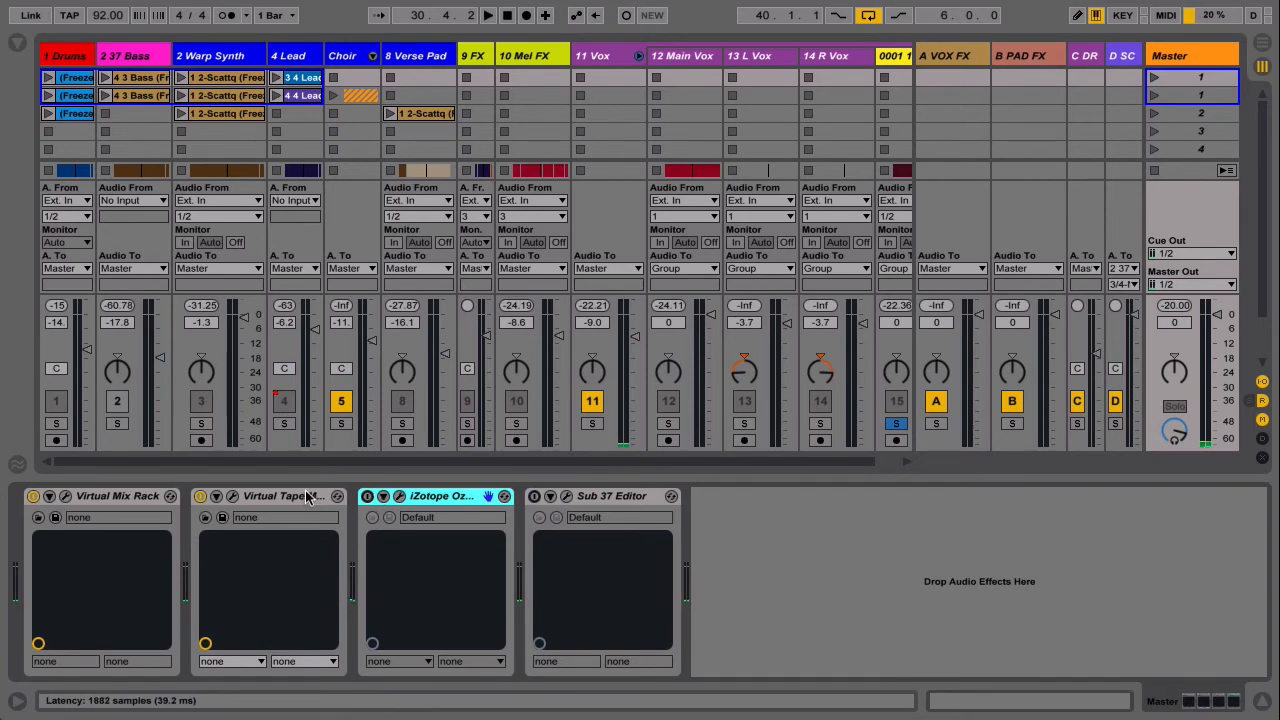
Step: Insert Neutron on the Master track between the Virtual Tape Machines and iZotope Ozone devices, and dismiss its preset manager
{"action": "key", "text": "super+alt+b"}
{"action": "left_click", "coordinate": [166, 338]}
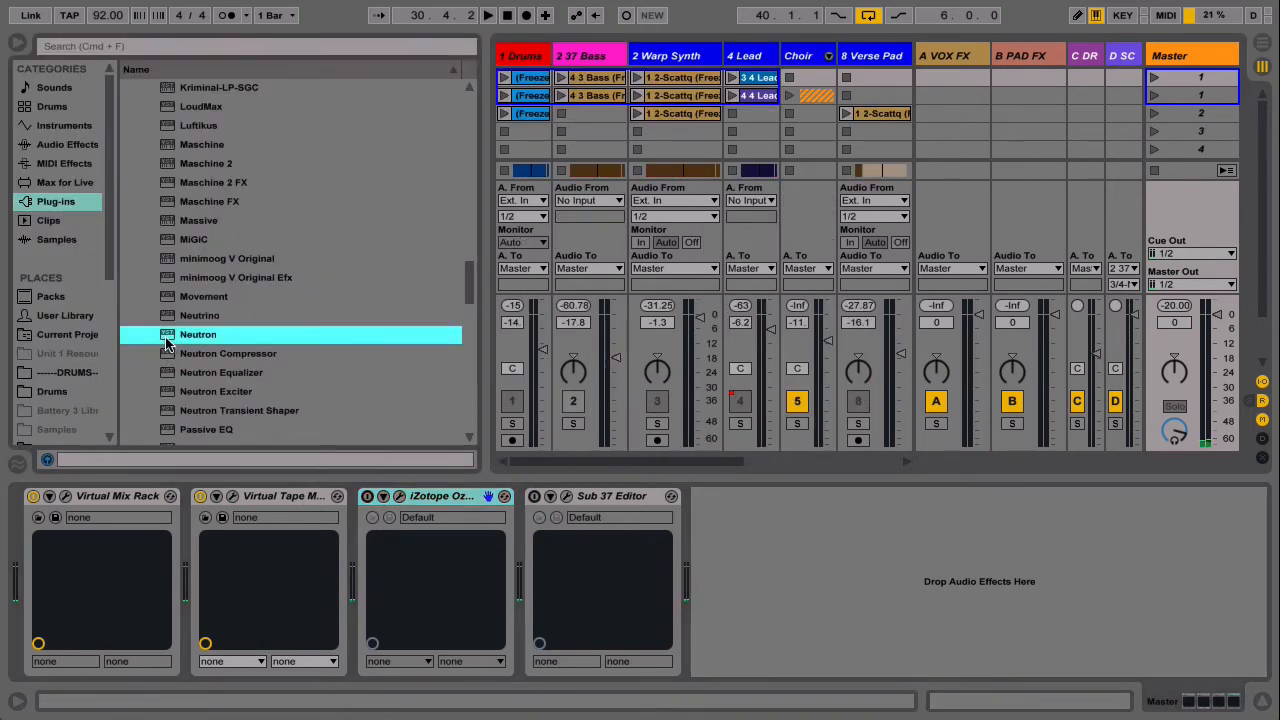
{"action": "left_click_drag", "start_coordinate": [330, 490], "coordinate": [352, 528]}
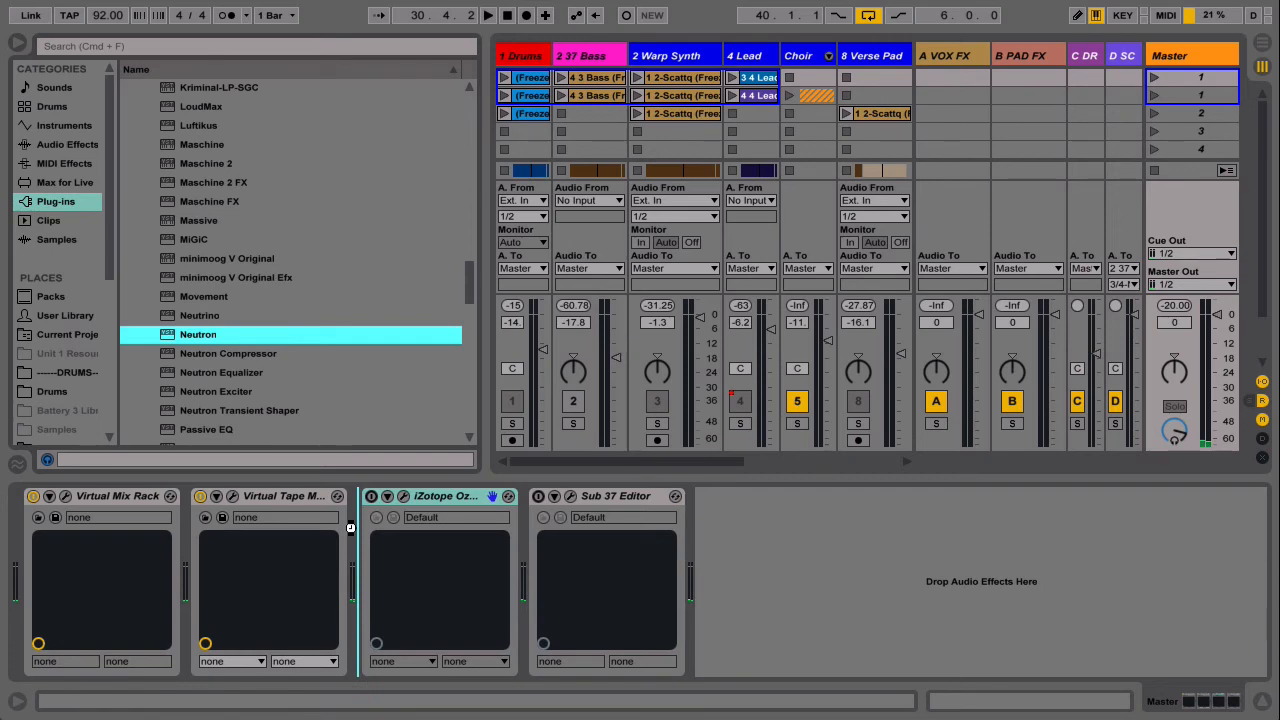
{"action": "left_click_drag", "start_coordinate": [351, 528], "coordinate": [352, 533]}
{"action": "key", "text": "alt+super+b"}
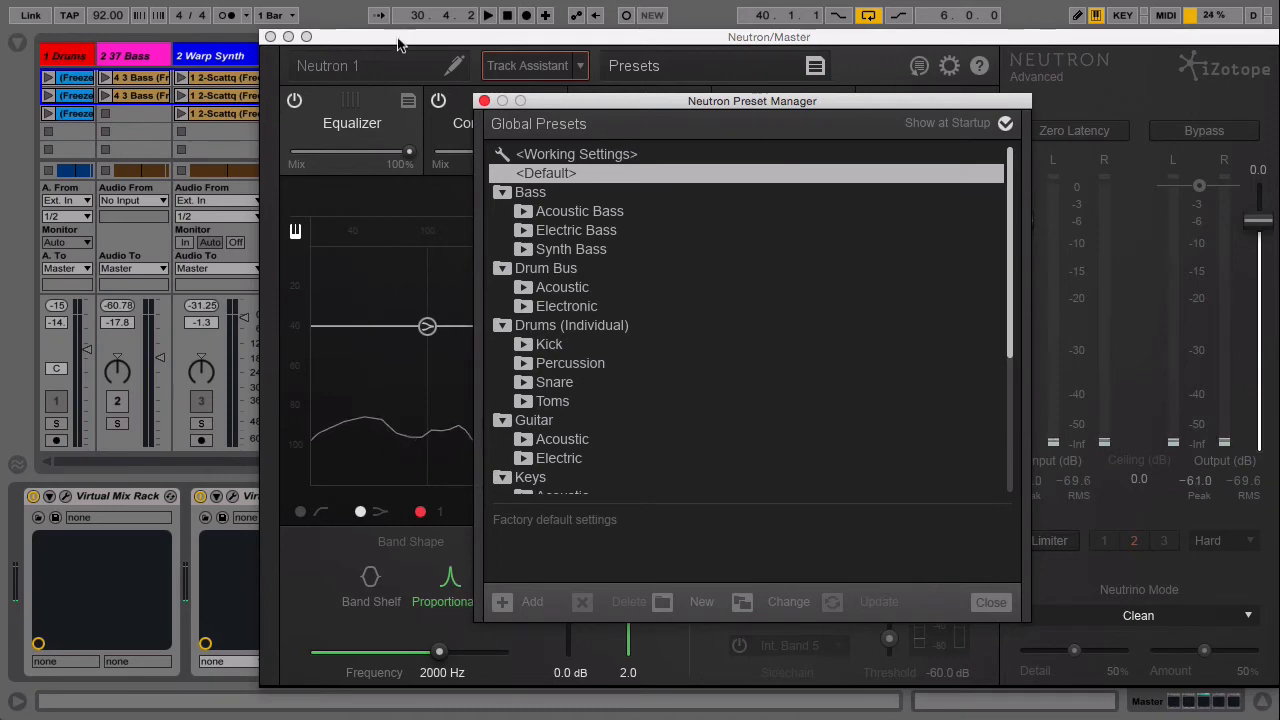
{"action": "left_click_drag", "start_coordinate": [400, 44], "coordinate": [280, 22]}
{"action": "left_click", "coordinate": [484, 100]}
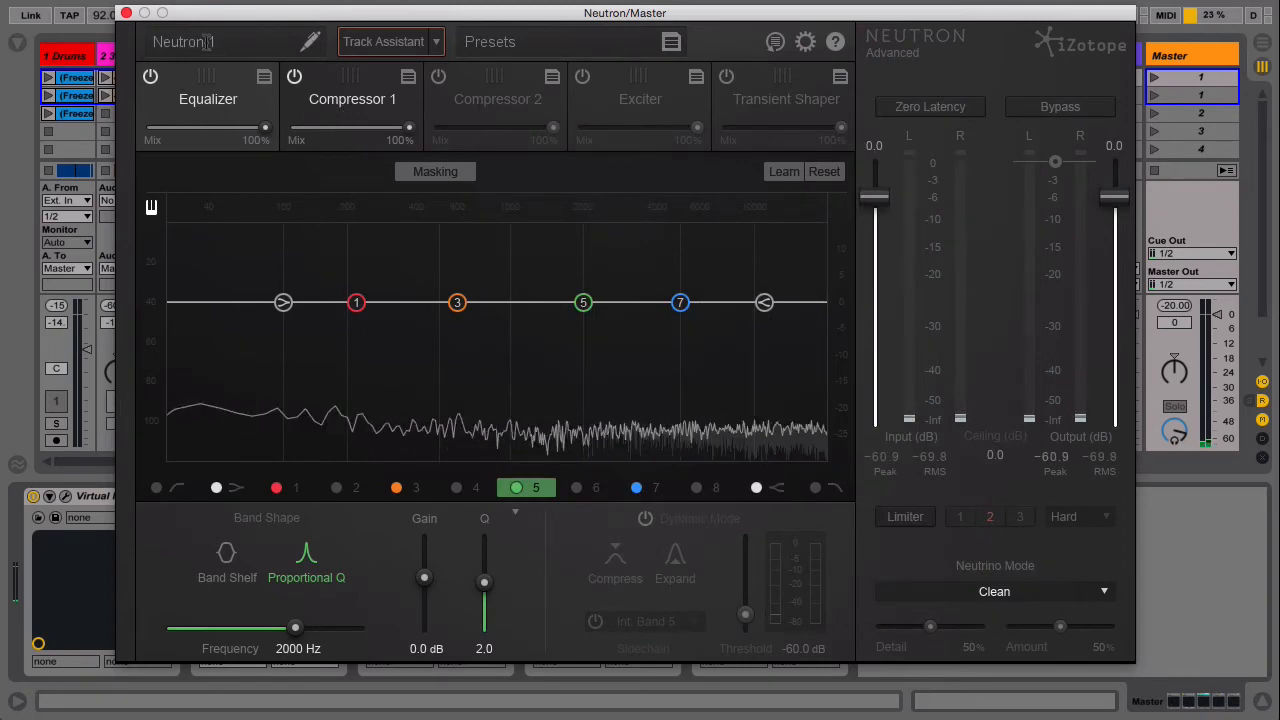
{"action": "mouse_move", "coordinate": [230, 15]}
{"action": "left_mouse_down"}
{"action": "mouse_move", "coordinate": [502, 192]}
{"action": "mouse_move", "coordinate": [635, 300]}
{"action": "mouse_move", "coordinate": [650, 372]}
{"action": "mouse_move", "coordinate": [393, 455]}
{"action": "mouse_move", "coordinate": [211, 2]}
{"action": "mouse_move", "coordinate": [162, 32]}
{"action": "left_mouse_up"}
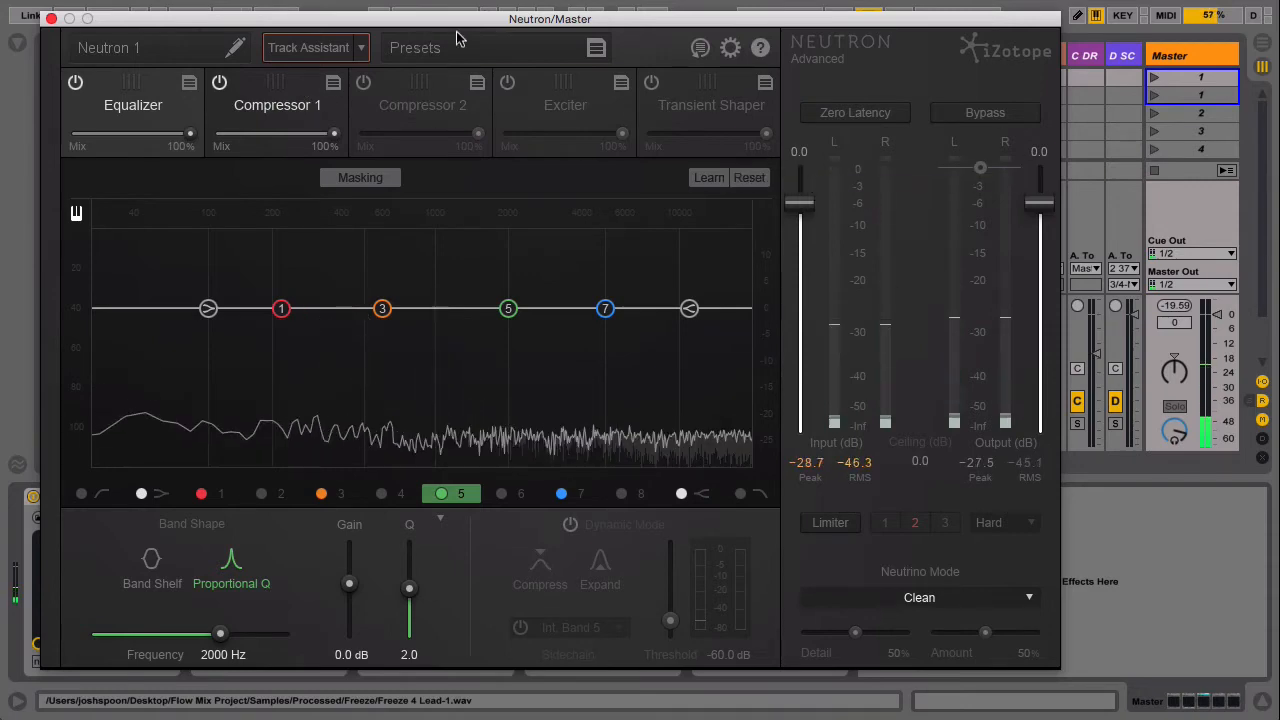
Step: Turn off the solo on track 15 and play the arrangement from bar 33
{"action": "left_click_drag", "start_coordinate": [465, 21], "coordinate": [611, 456]}
{"action": "left_click", "coordinate": [887, 425]}
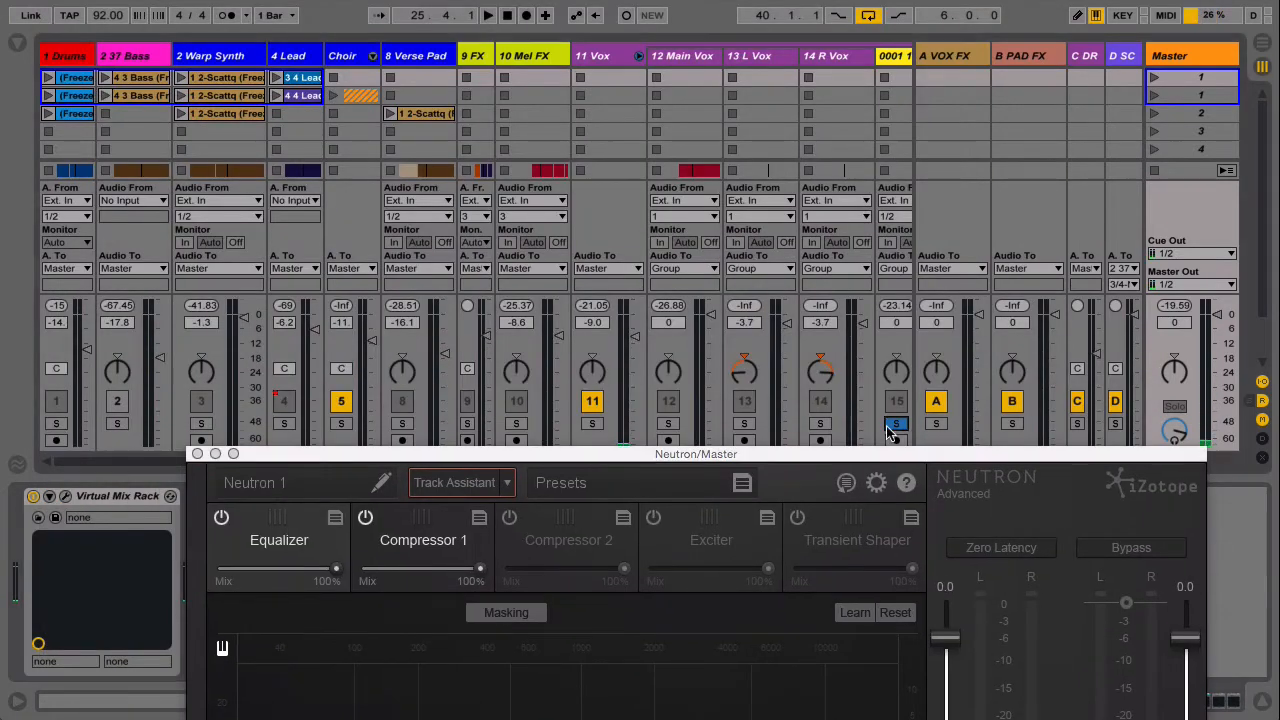
{"action": "key", "text": "Tab"}
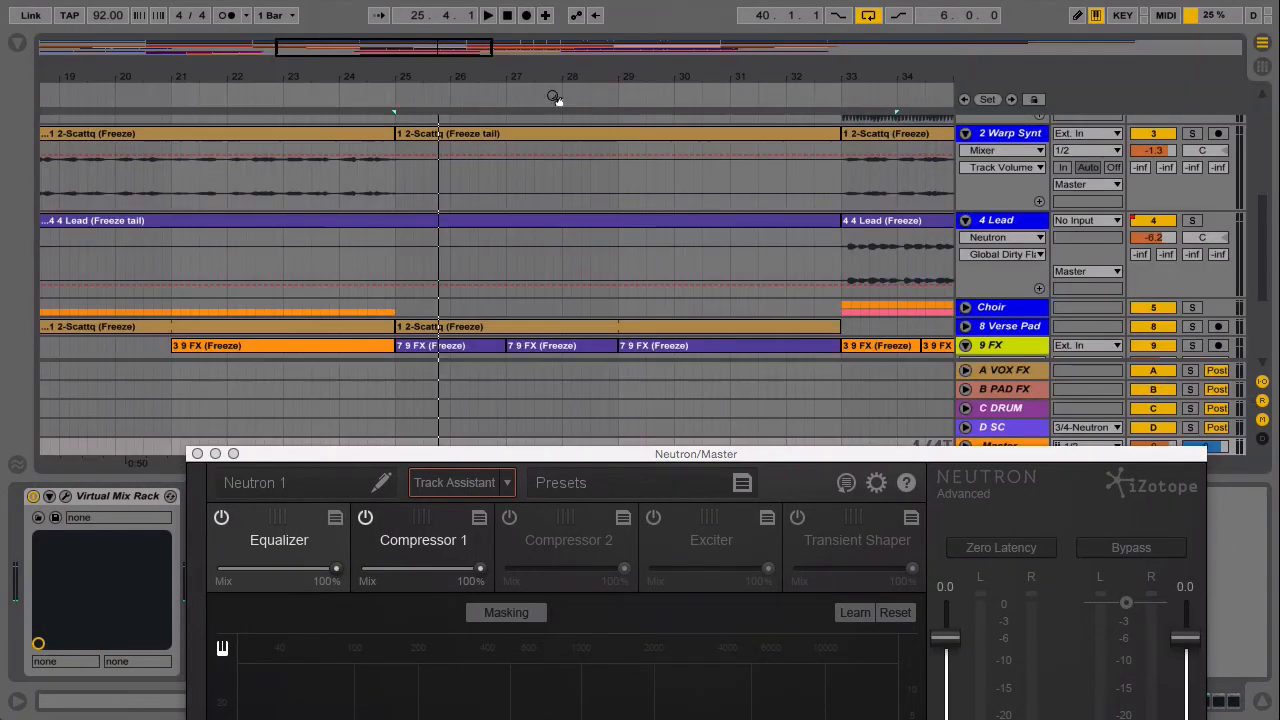
{"action": "left_click", "coordinate": [869, 134]}
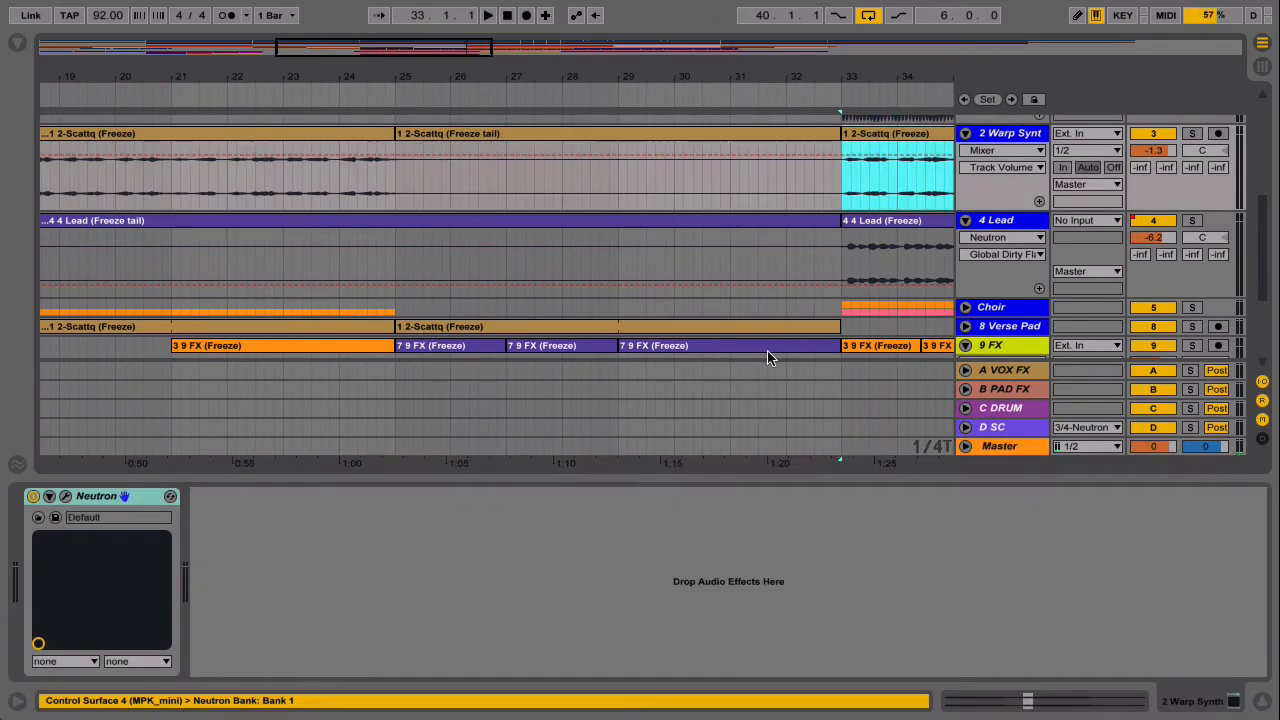
{"action": "key", "text": "space"}
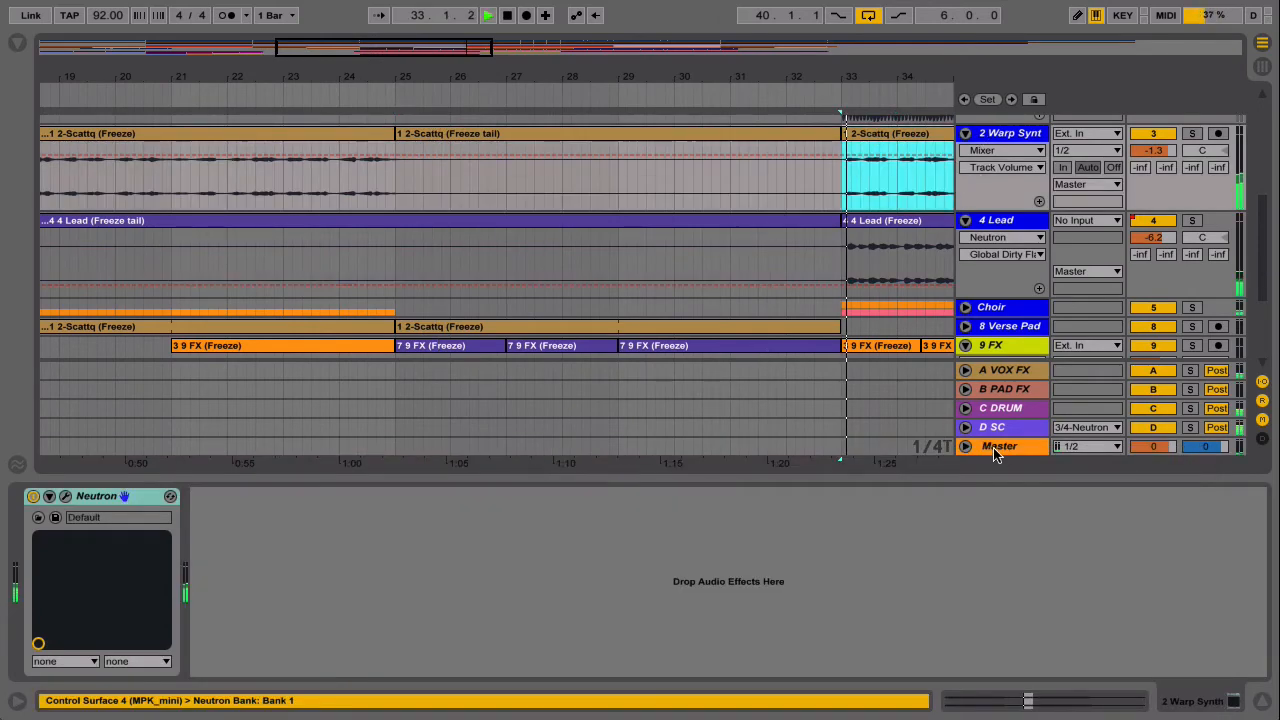
Step: Run Track Assistant in the Master track's Neutron in Medium mode with the Warm and Open preset
{"action": "left_click", "coordinate": [997, 446]}
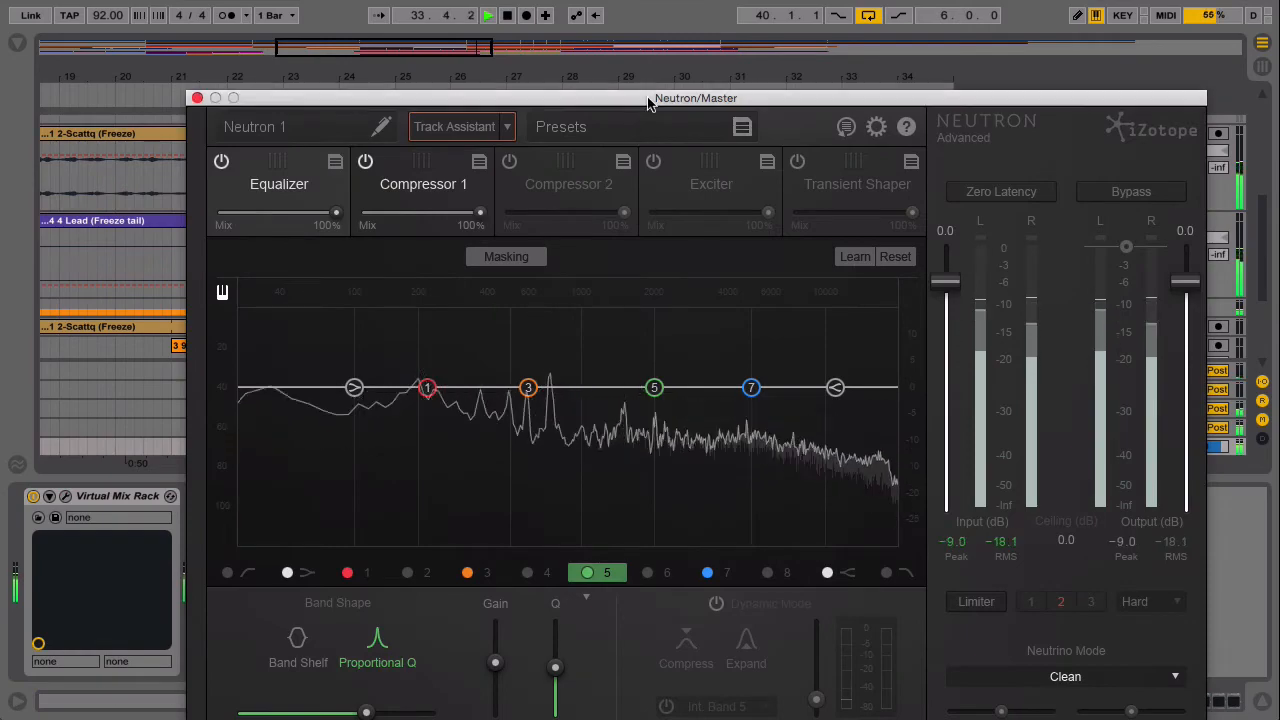
{"action": "left_click_drag", "start_coordinate": [648, 105], "coordinate": [588, 21]}
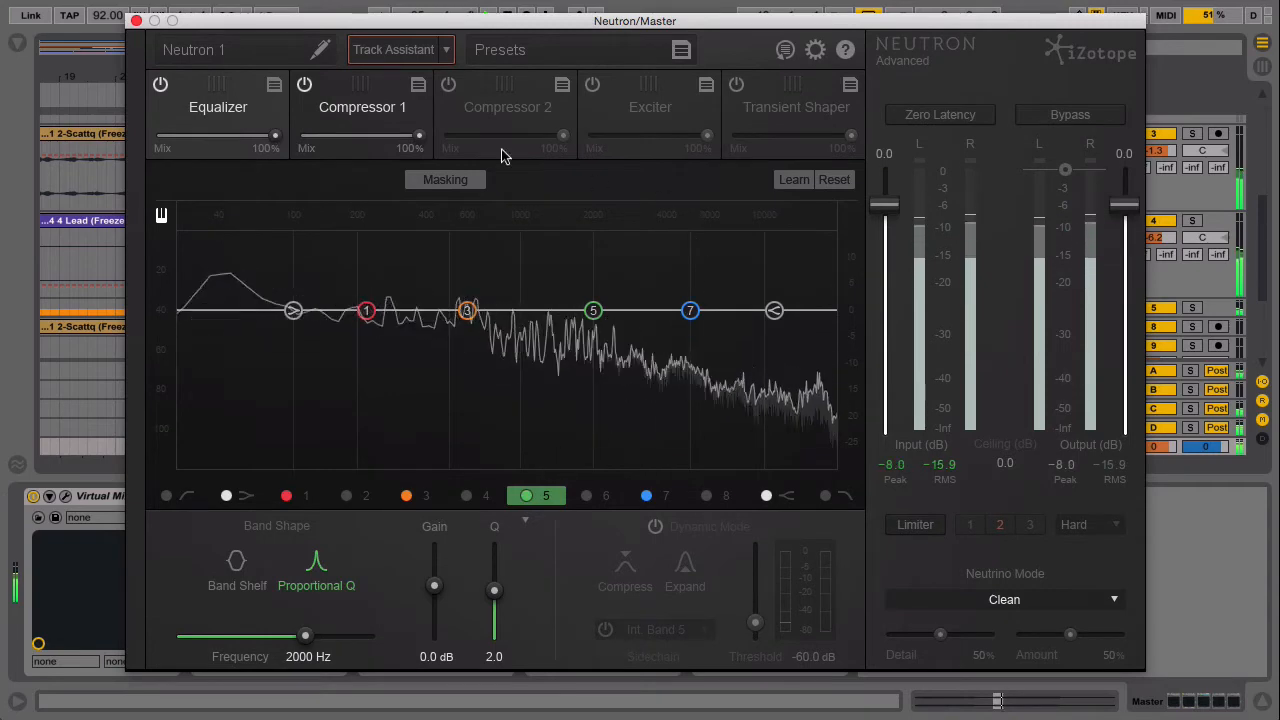
{"action": "left_click", "coordinate": [446, 50]}
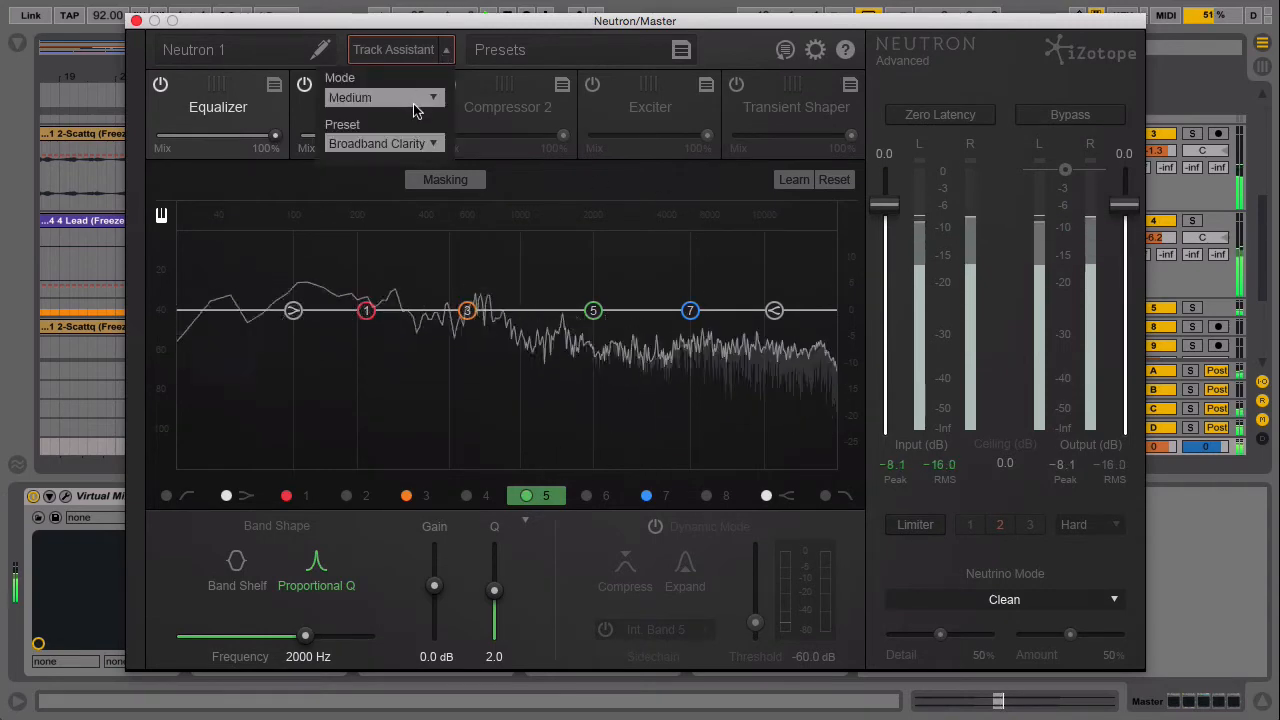
{"action": "left_click", "coordinate": [416, 145]}
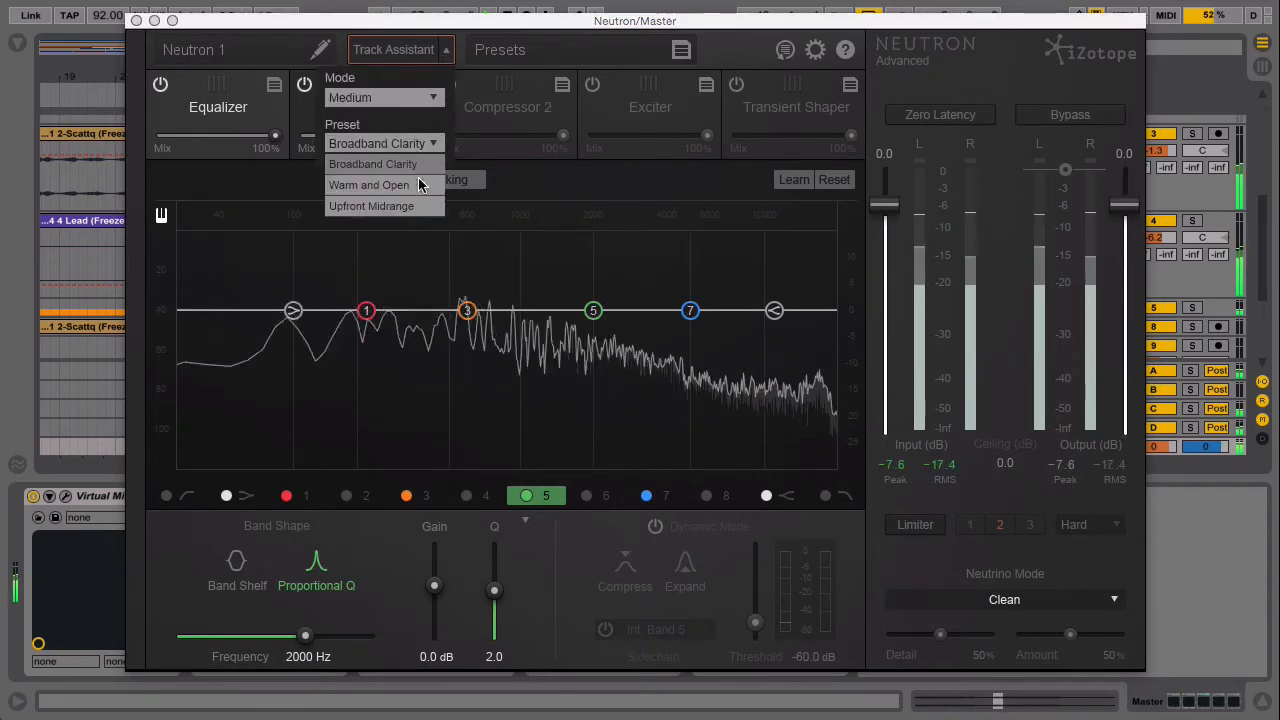
{"action": "left_click", "coordinate": [370, 185]}
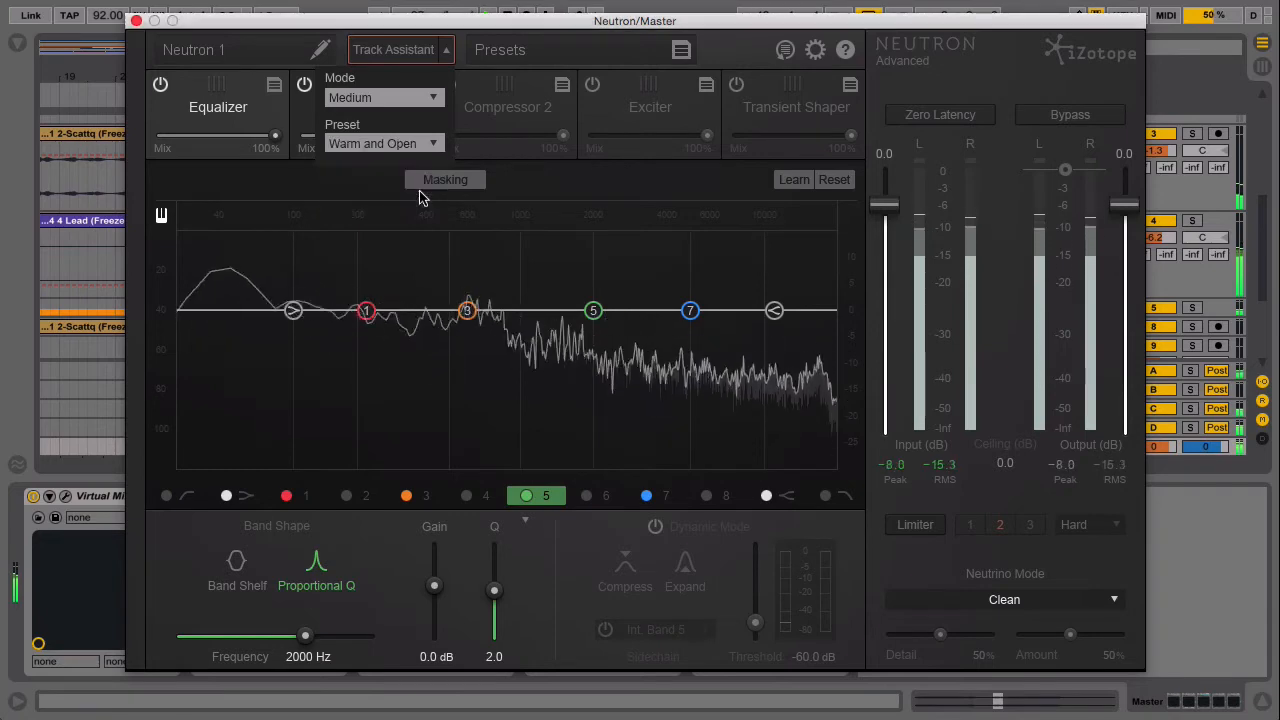
{"action": "left_click", "coordinate": [409, 52]}
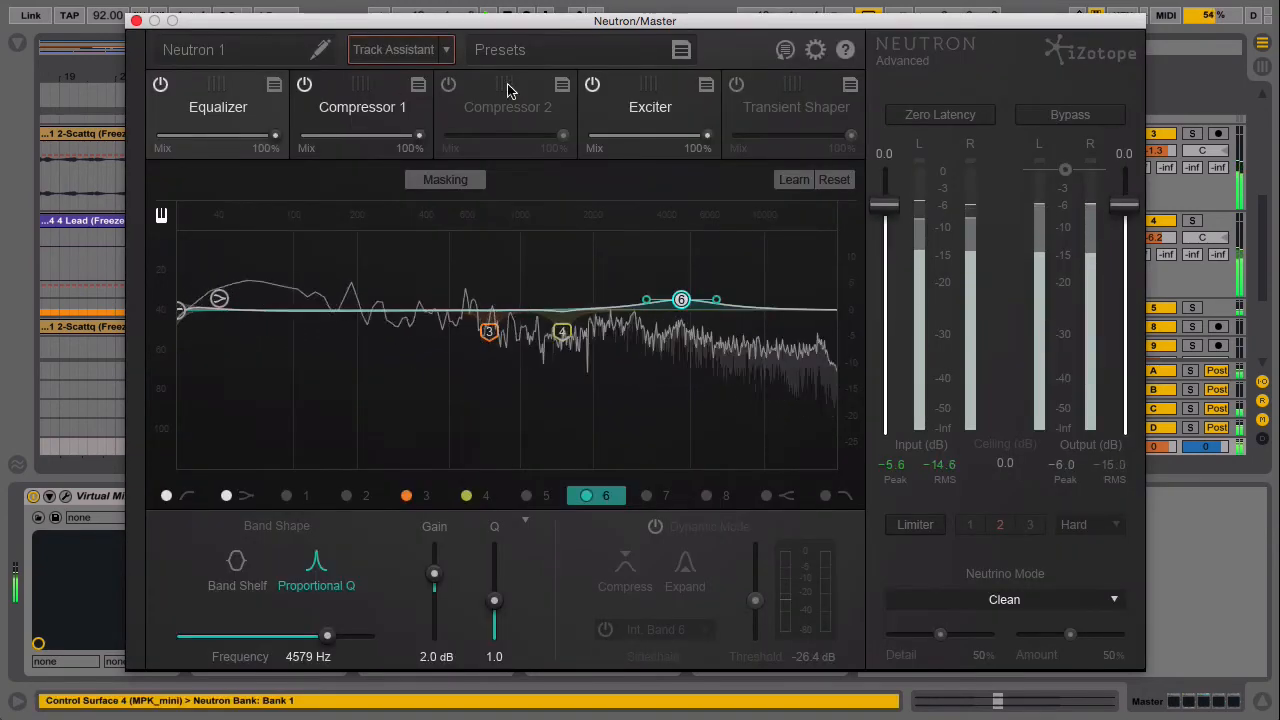
Step: Review the Equalizer, Compressor 1 and Exciter settings in the Master track's Neutron
{"action": "left_click", "coordinate": [365, 118]}
{"action": "left_click", "coordinate": [250, 118]}
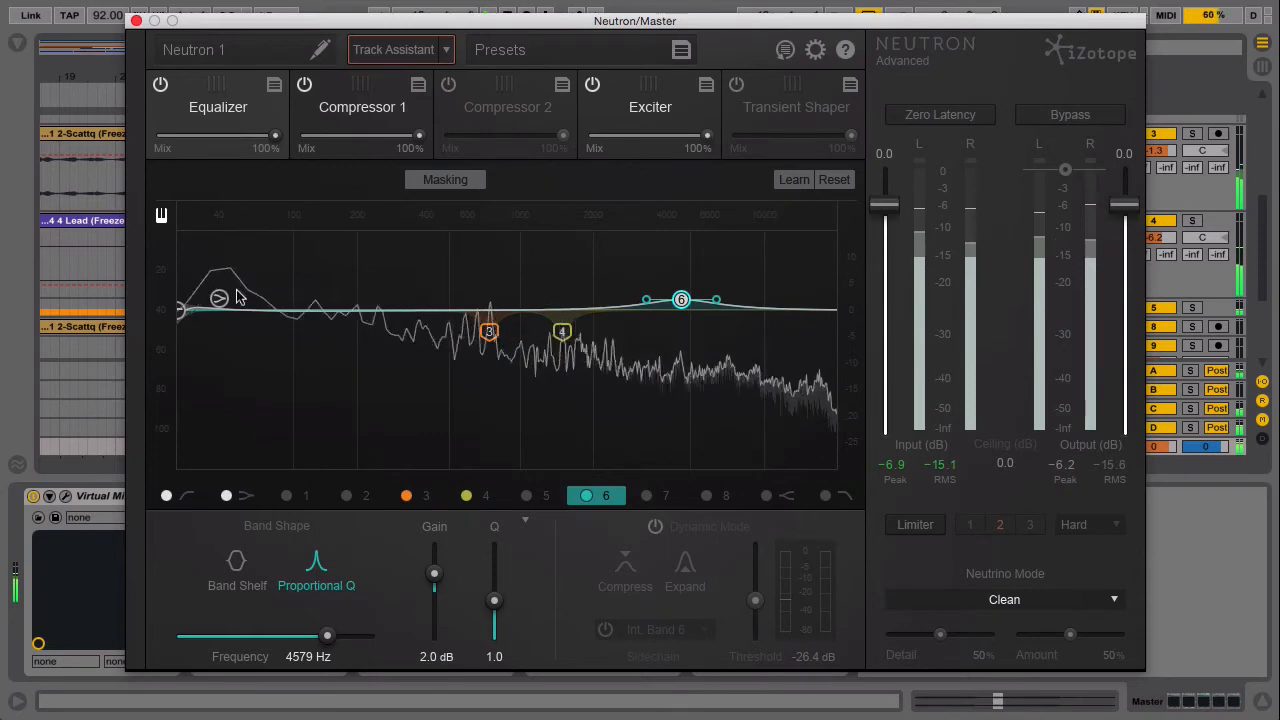
{"action": "left_click", "coordinate": [368, 118]}
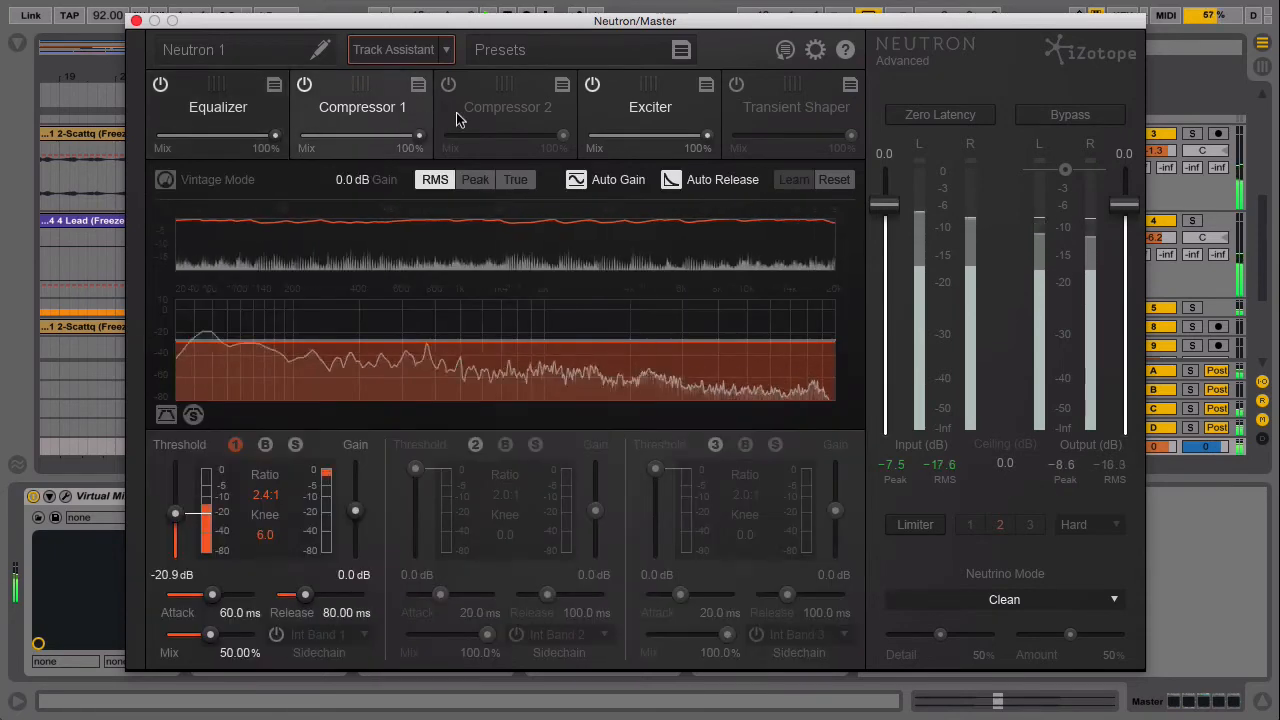
{"action": "left_click", "coordinate": [645, 118]}
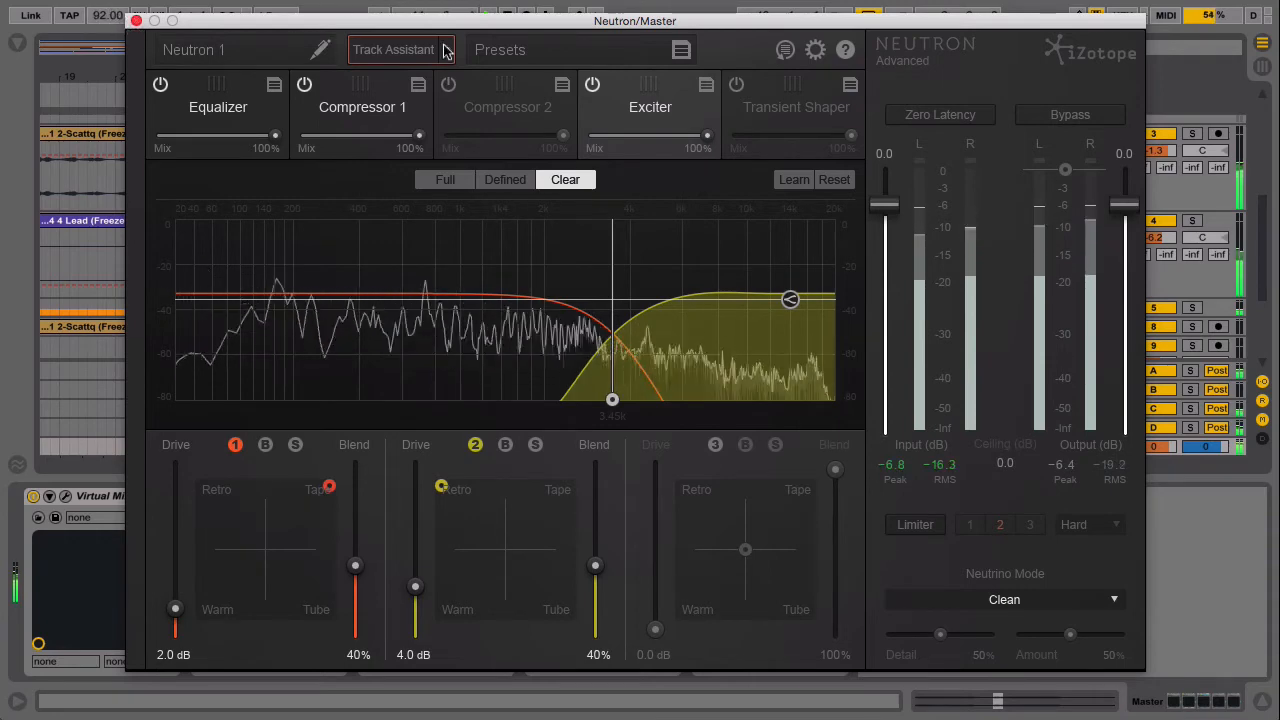
Step: Compare the master playback with Neutron in Zero Latency mode and bypassed, restoring both options to off
{"action": "left_click", "coordinate": [928, 125]}
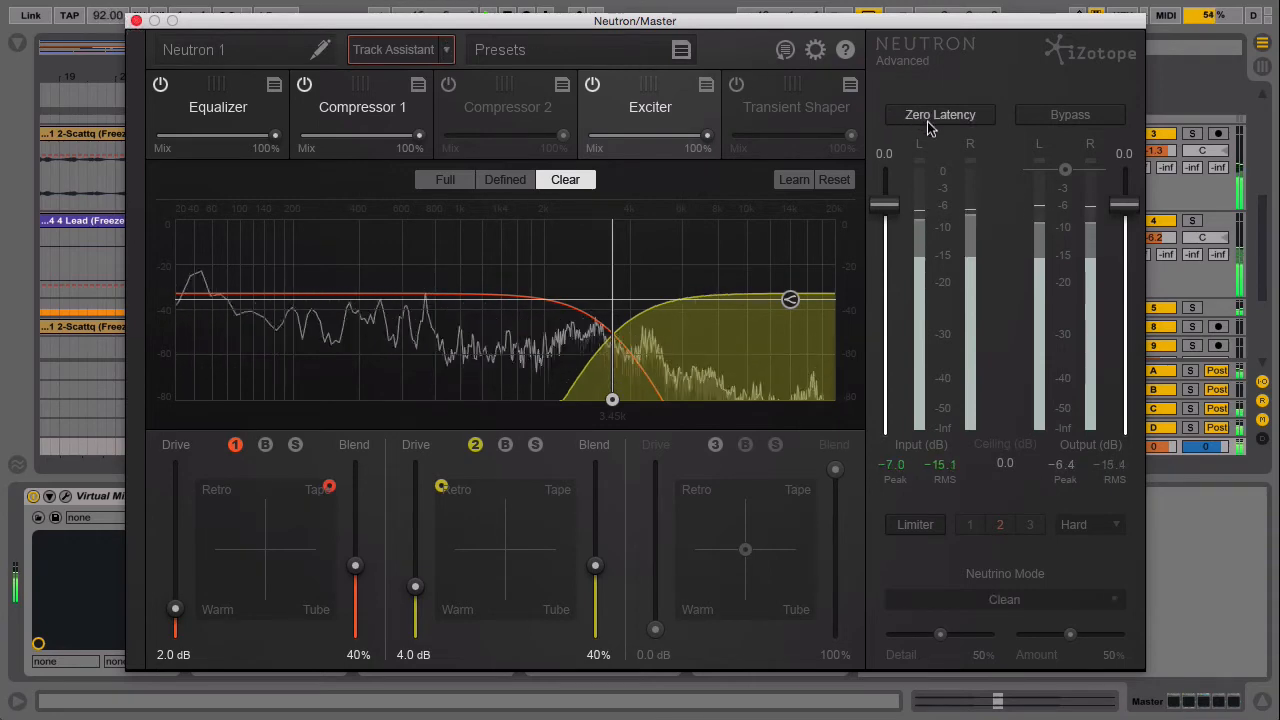
{"action": "left_click", "coordinate": [1070, 115]}
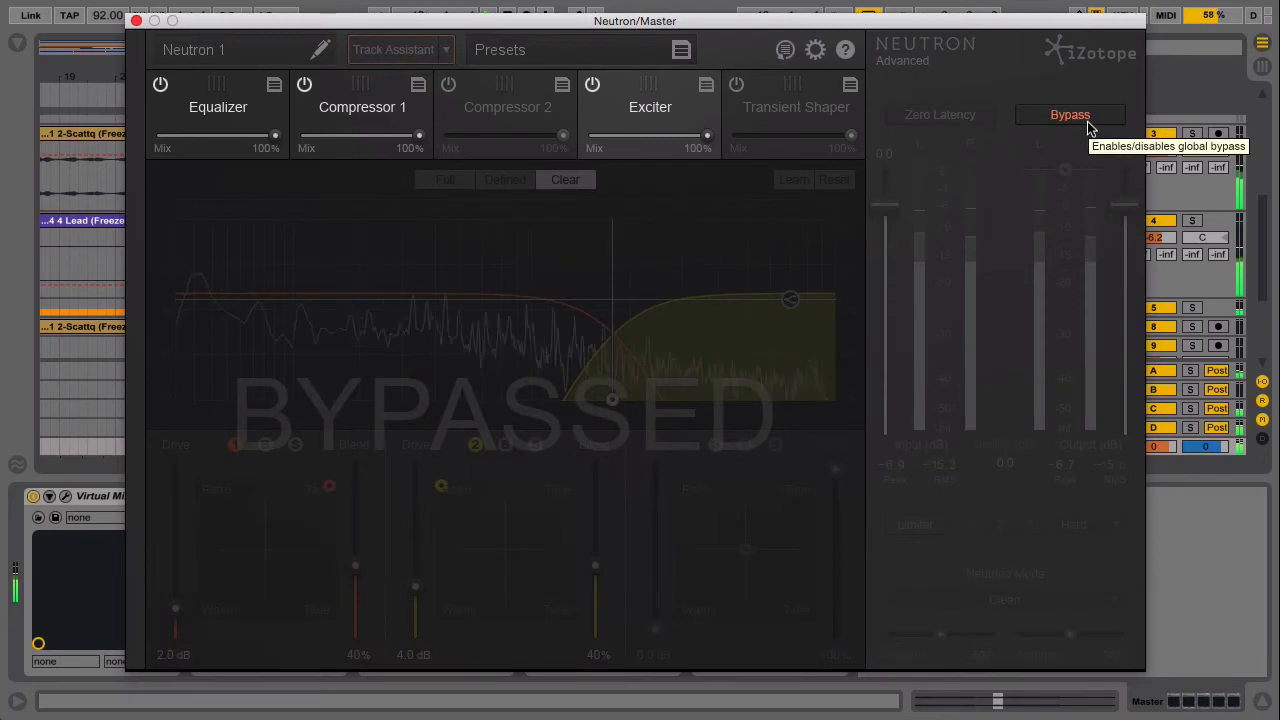
{"action": "left_click", "coordinate": [1087, 121]}
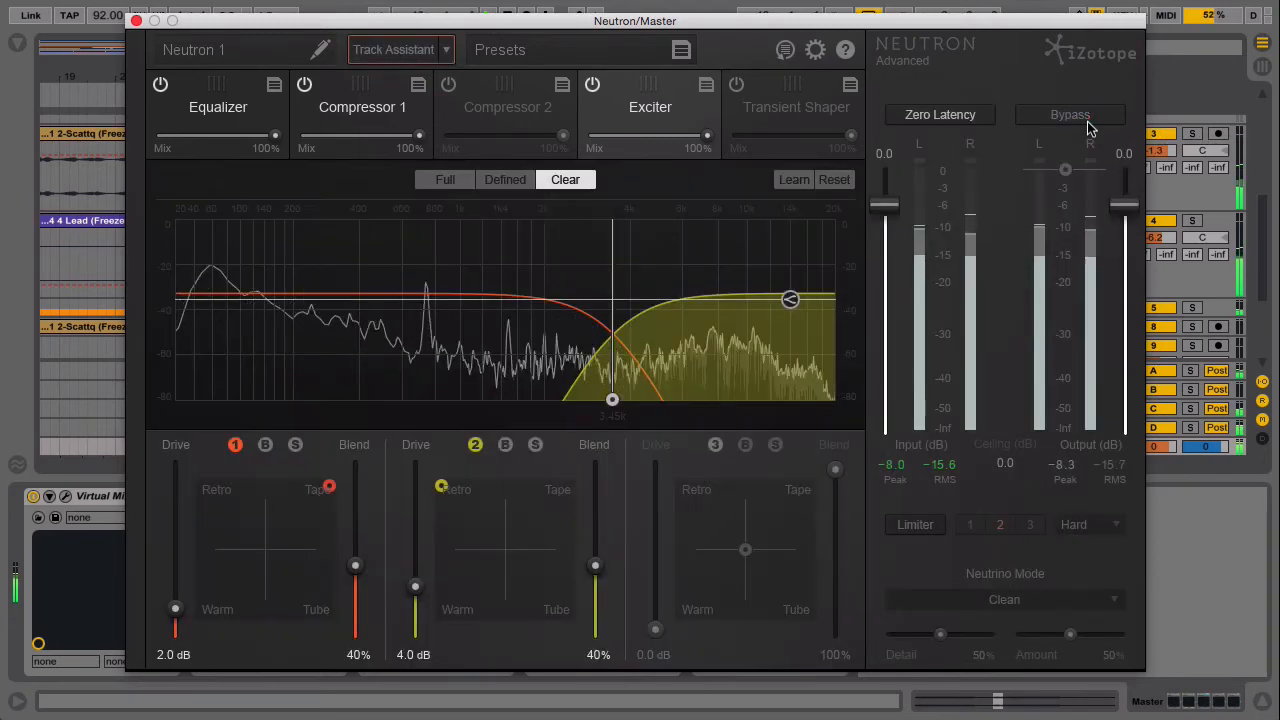
{"action": "left_click", "coordinate": [966, 121]}
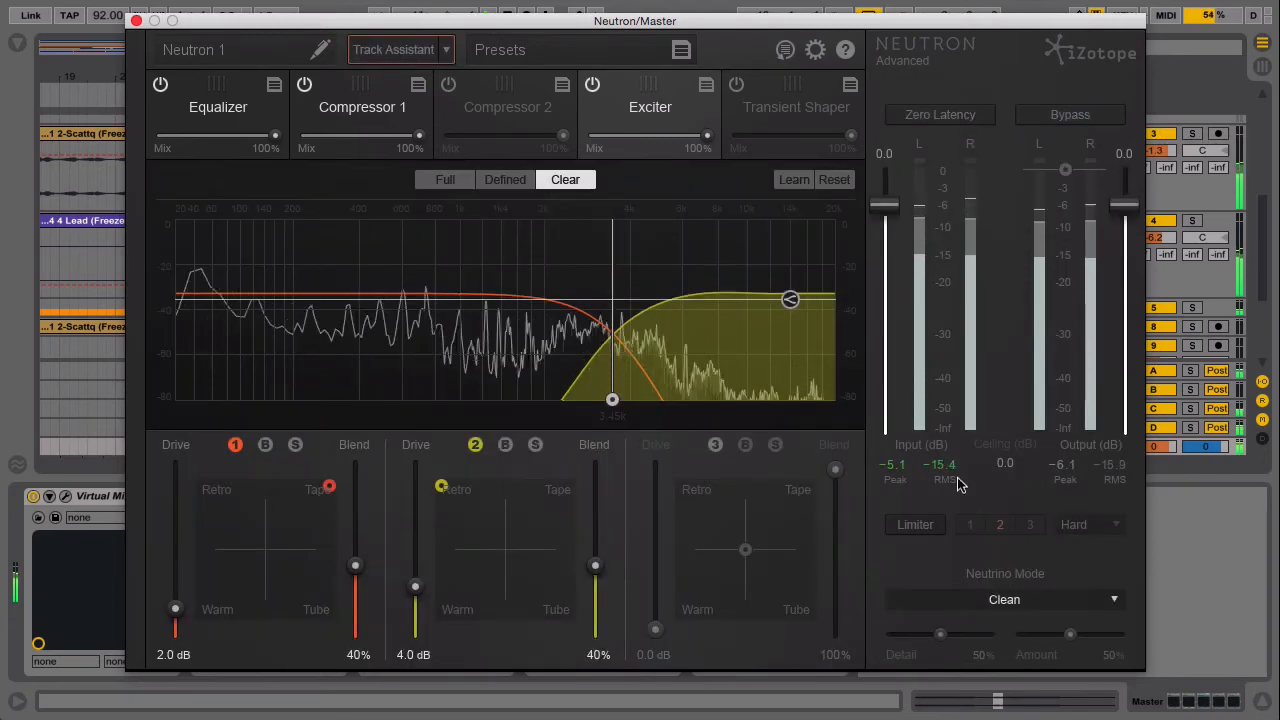
Step: Enable the Master Neutron's limiter with behavior 2 and the IRC LL algorithm
{"action": "left_click", "coordinate": [919, 526]}
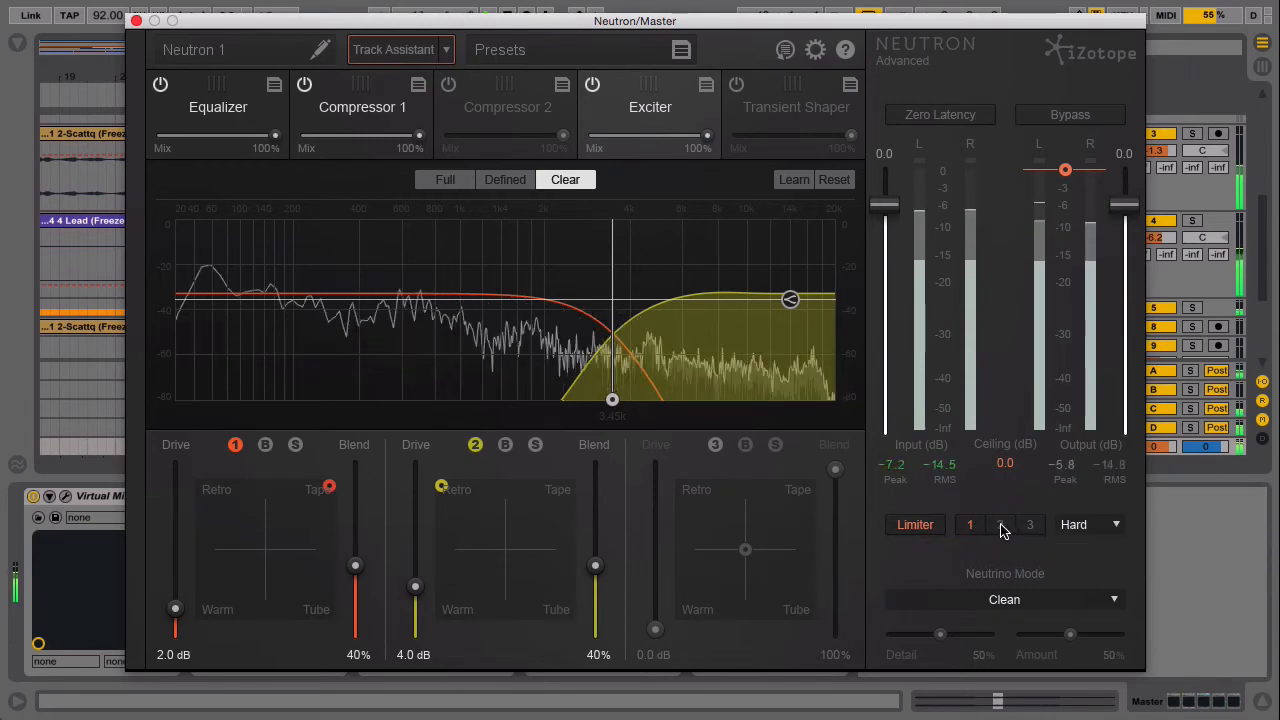
{"action": "left_click", "coordinate": [1001, 526]}
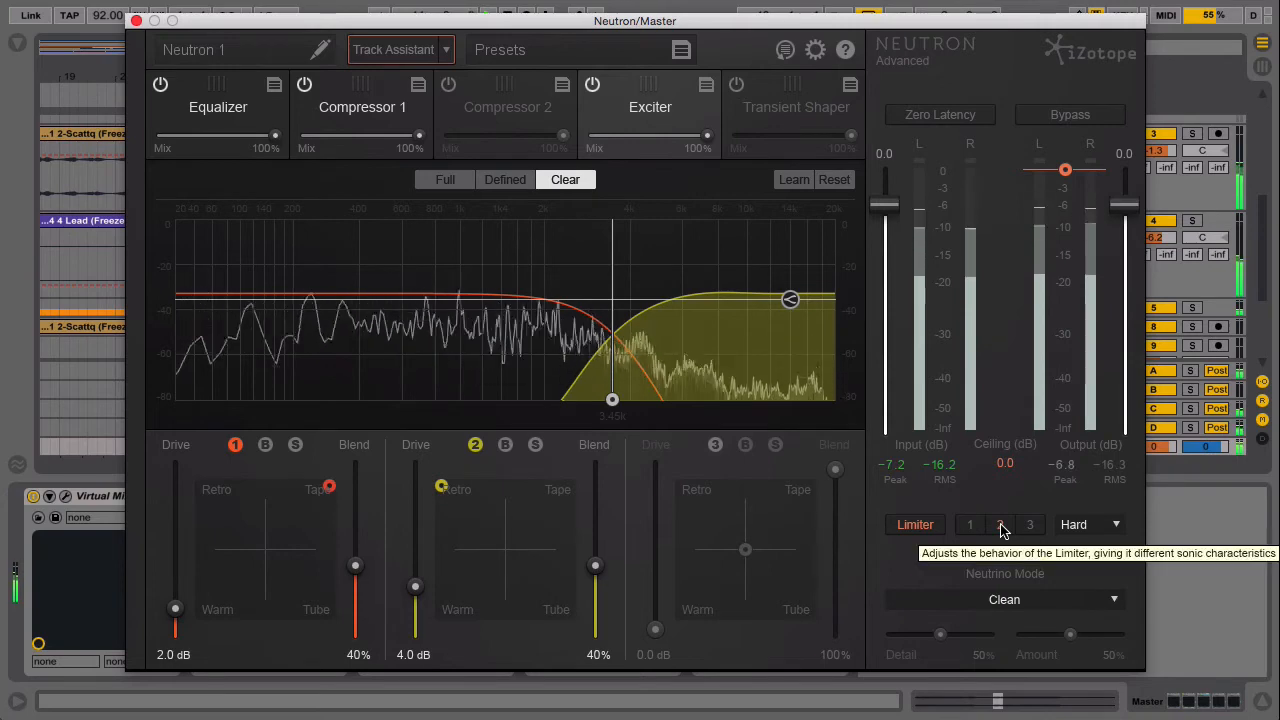
{"action": "left_click", "coordinate": [1084, 526]}
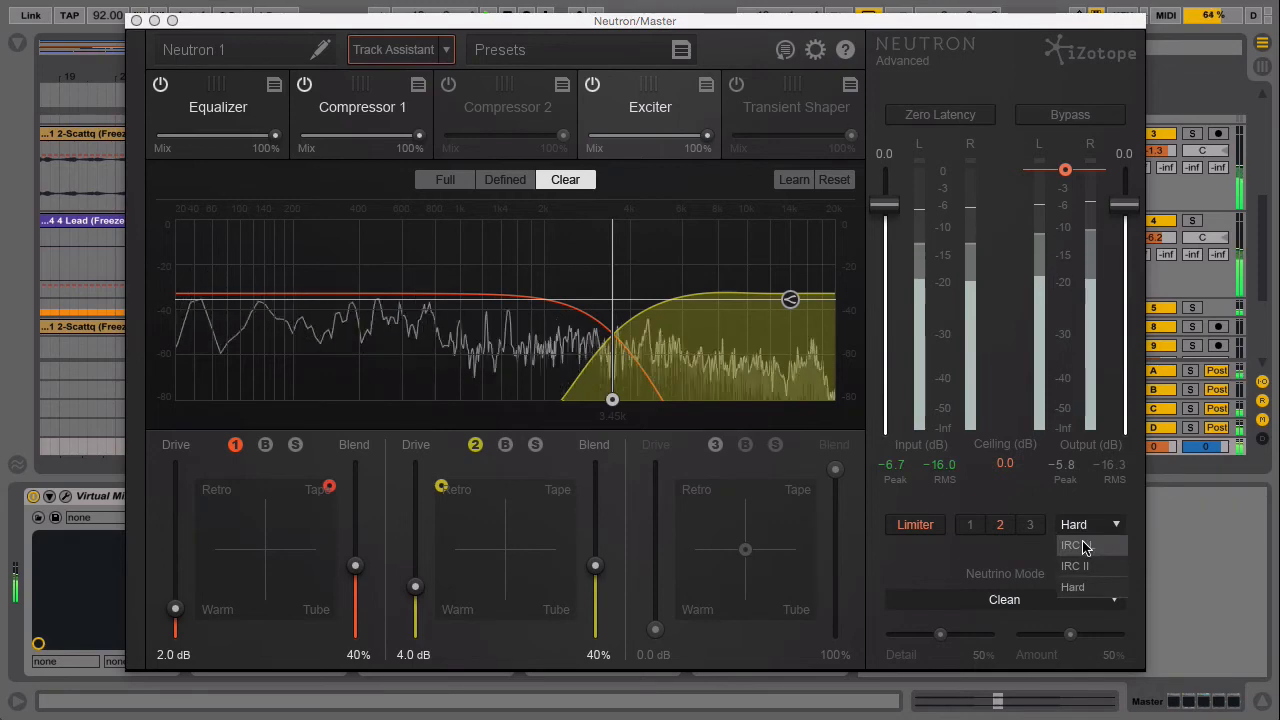
{"action": "left_click", "coordinate": [1084, 545]}
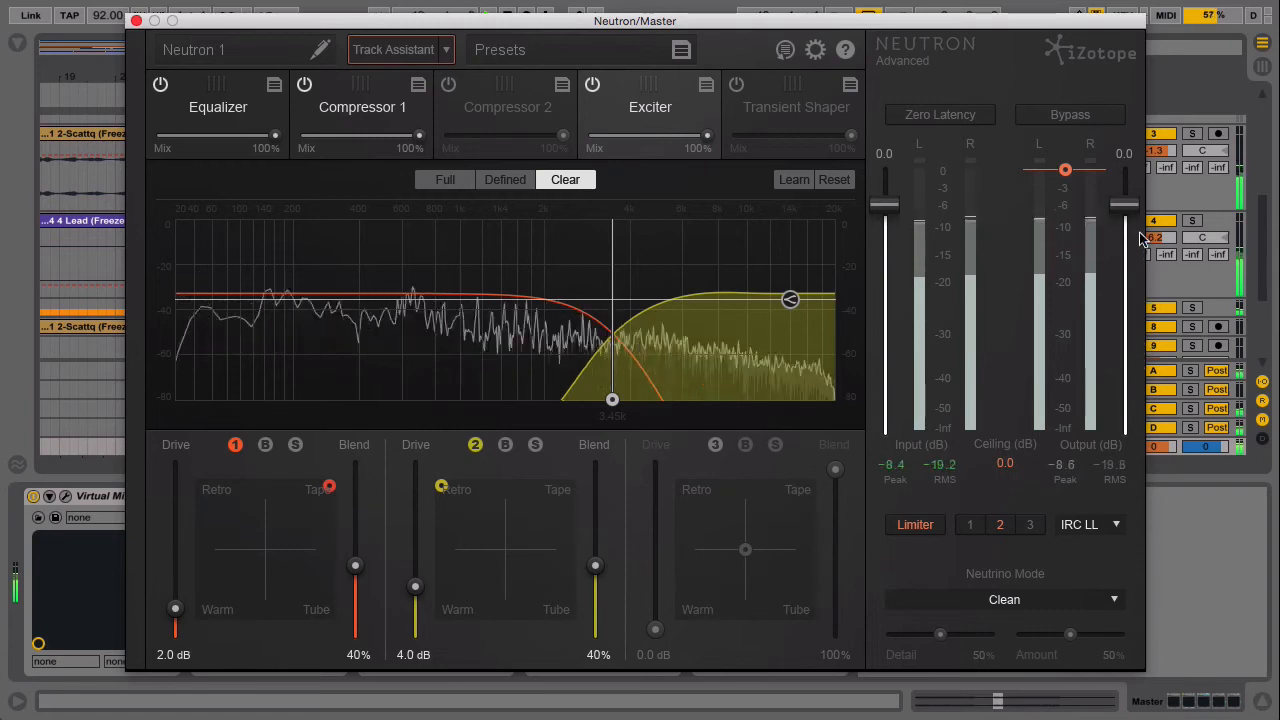
Step: Set the Master Neutron's limiter ceiling to -1 dB
{"action": "double_click", "coordinate": [1009, 465]}
{"action": "key", "text": "Return"}
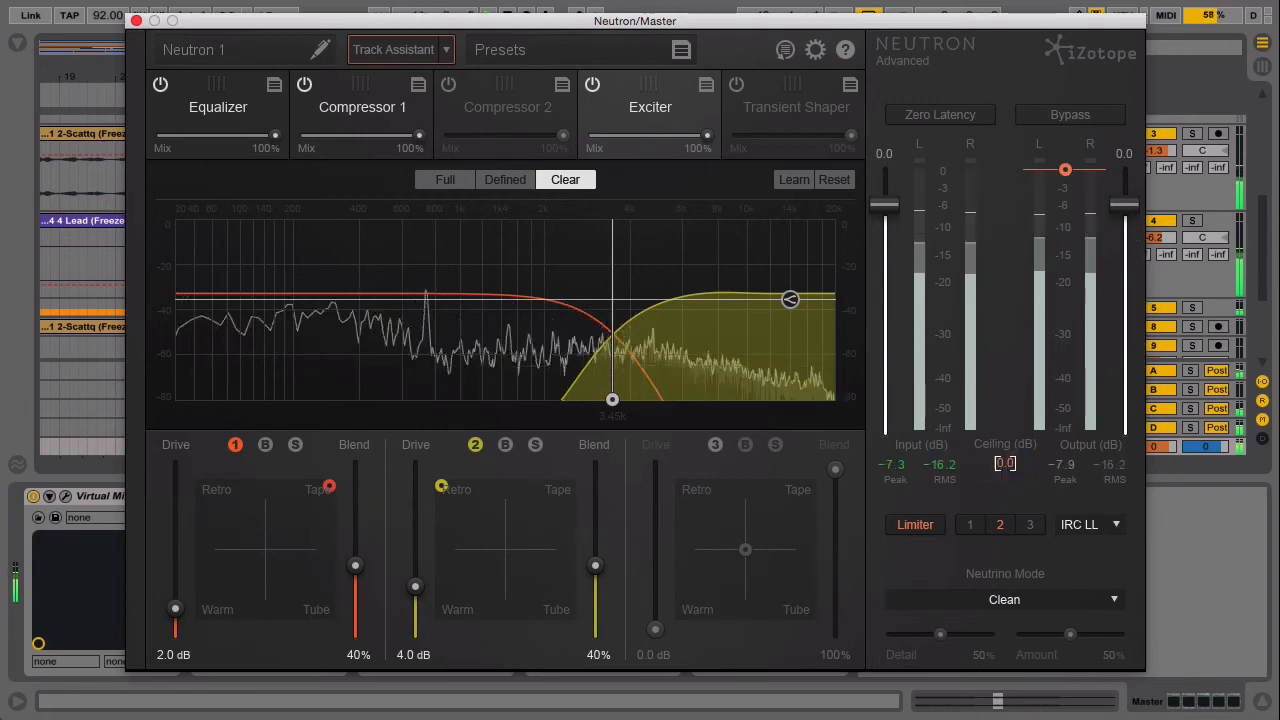
{"action": "double_click", "coordinate": [1005, 465]}
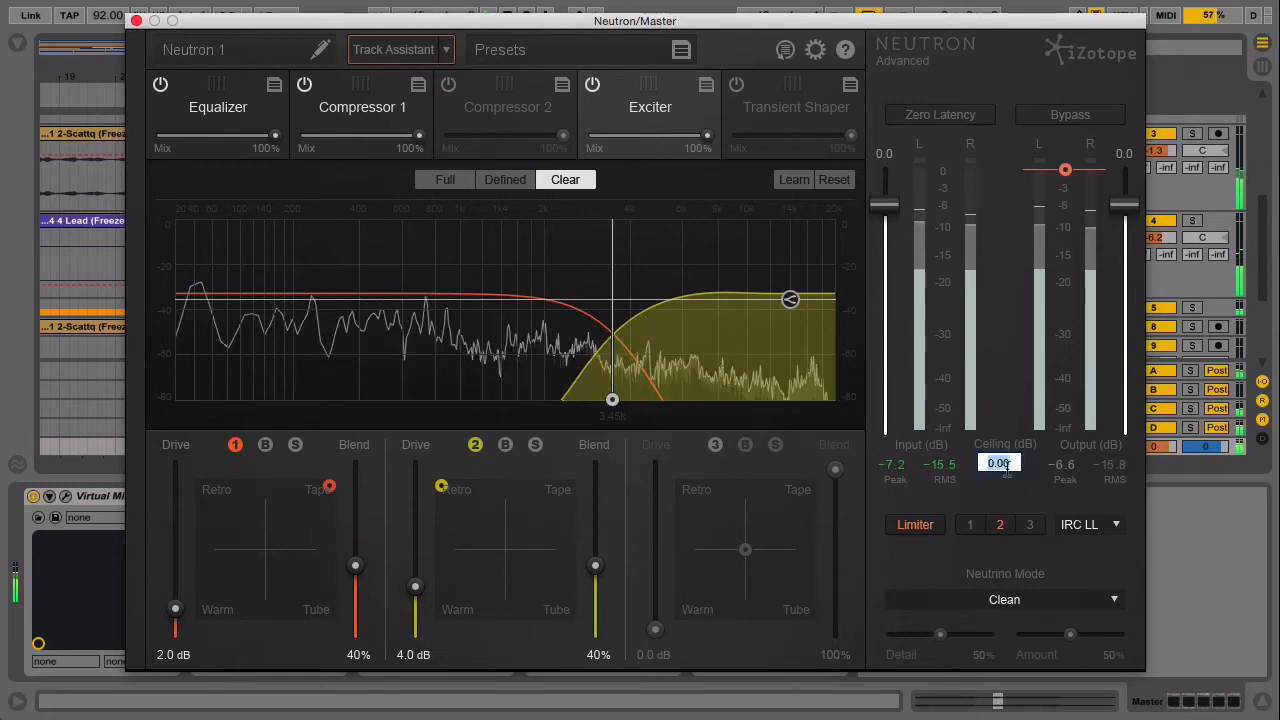
{"action": "type", "text": "-1"}
{"action": "key", "text": "Return"}
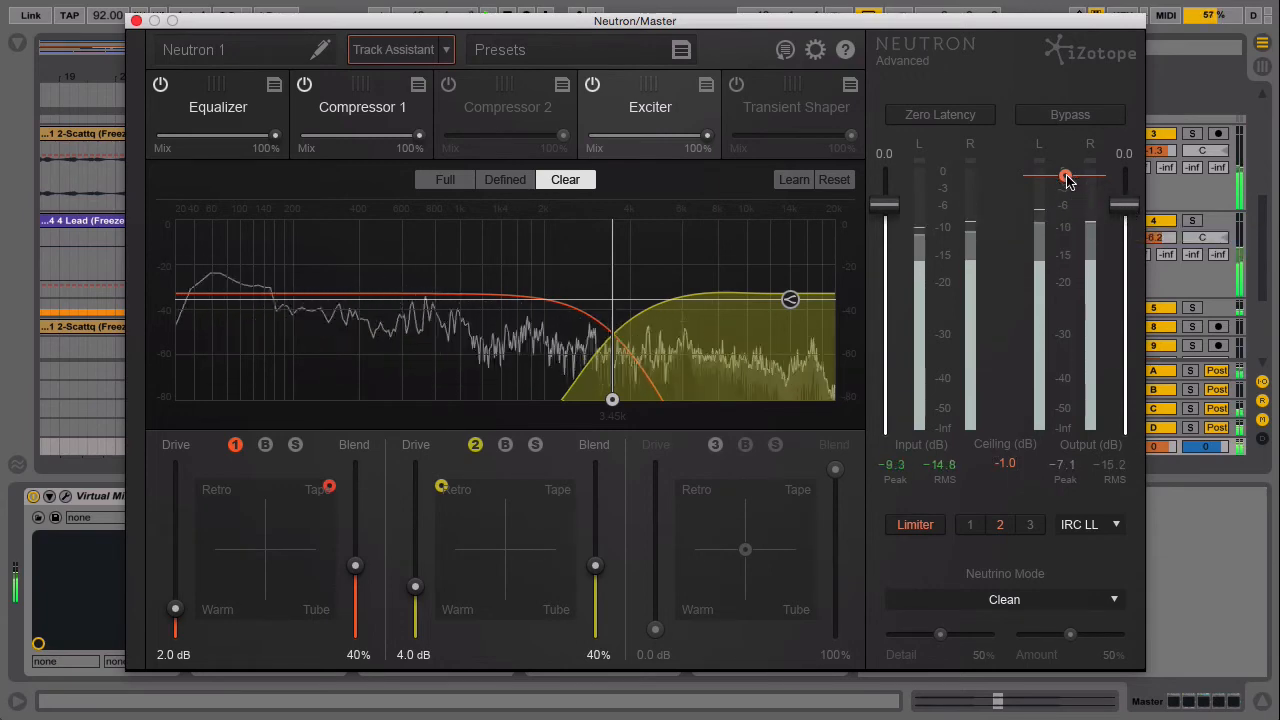
Step: Raise the Master Neutron's output gain to 4.5 dB and check the available Neutrino modes, keeping Clean
{"action": "left_click_drag", "start_coordinate": [1127, 213], "coordinate": [1133, 188]}
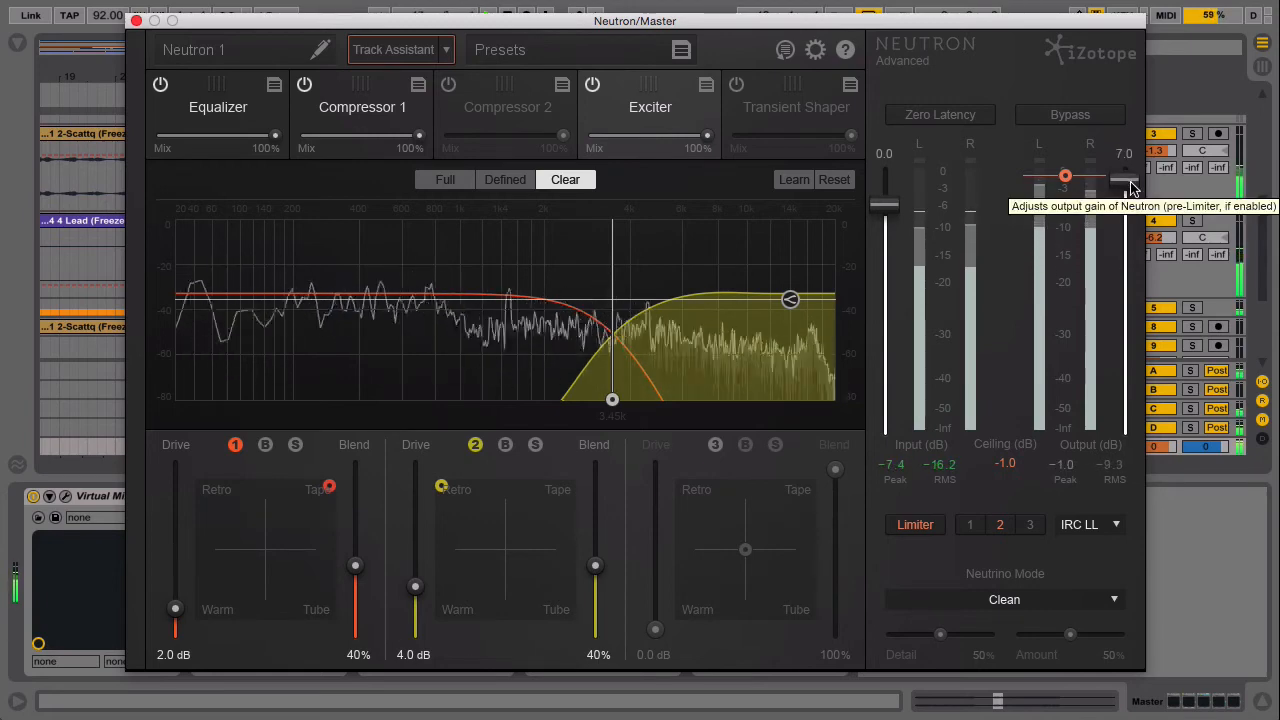
{"action": "left_click_drag", "start_coordinate": [1132, 188], "coordinate": [1131, 189]}
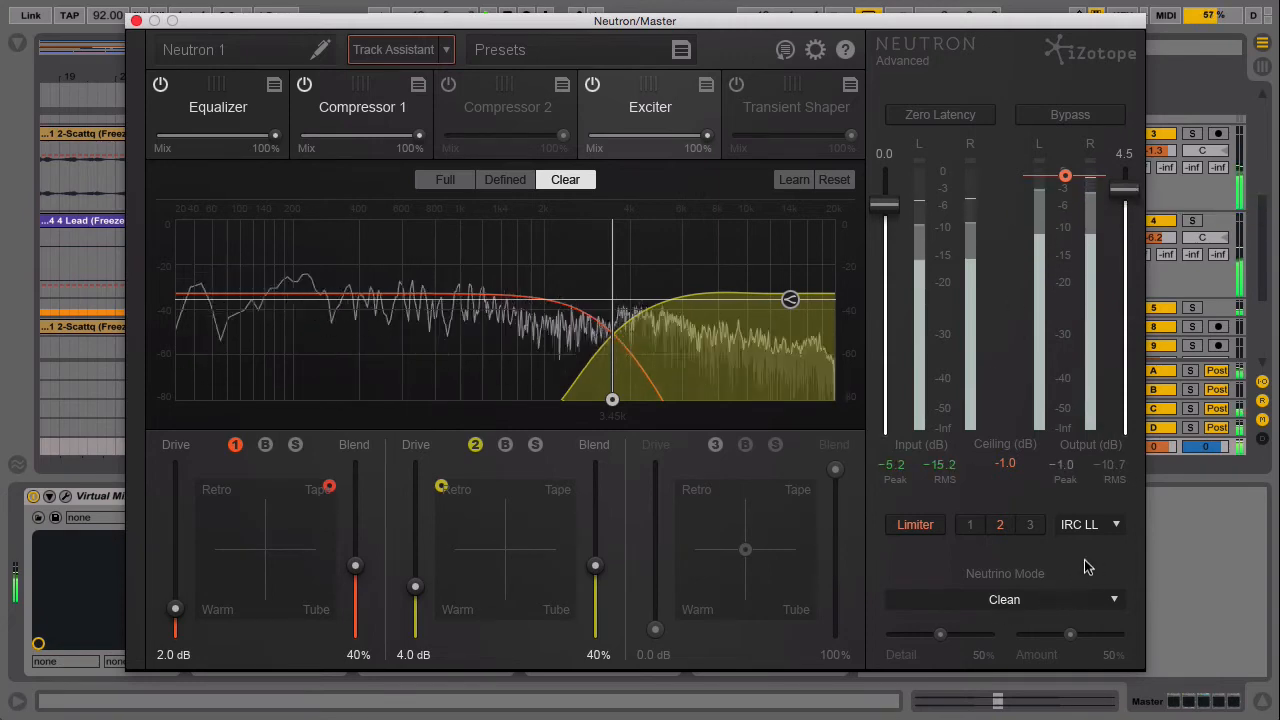
{"action": "left_click", "coordinate": [1022, 600]}
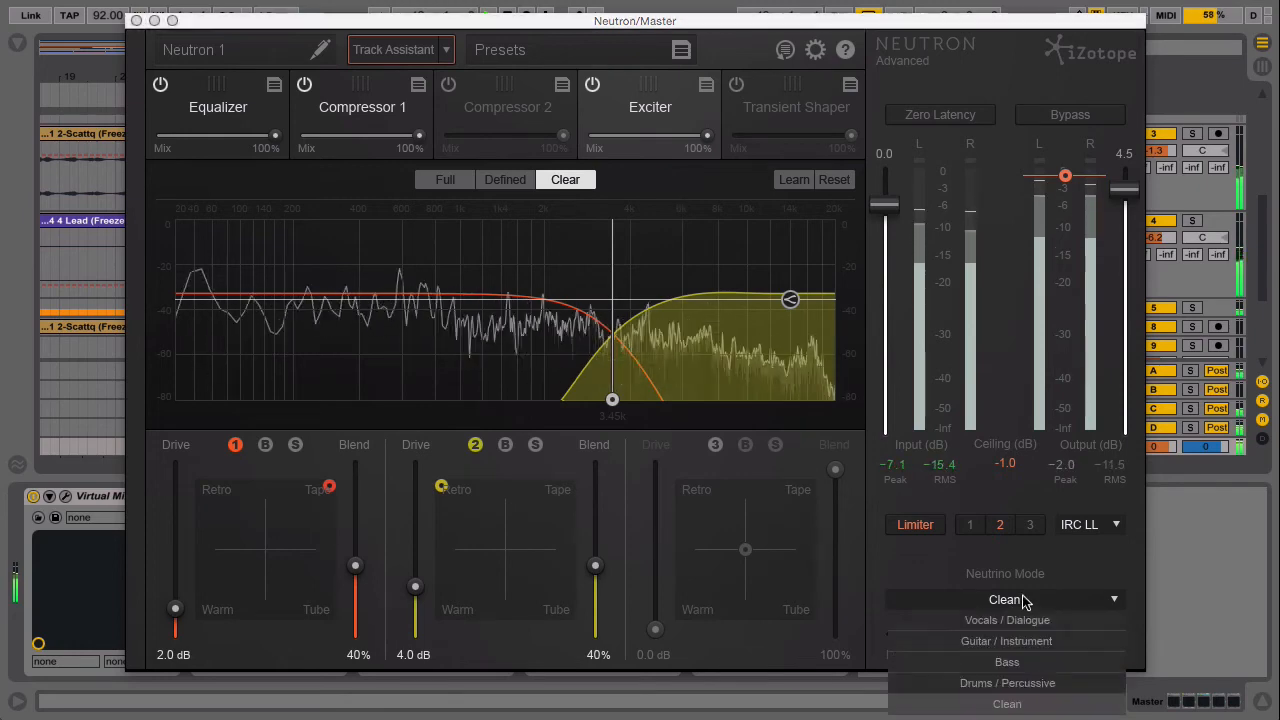
{"action": "left_click", "coordinate": [944, 549]}
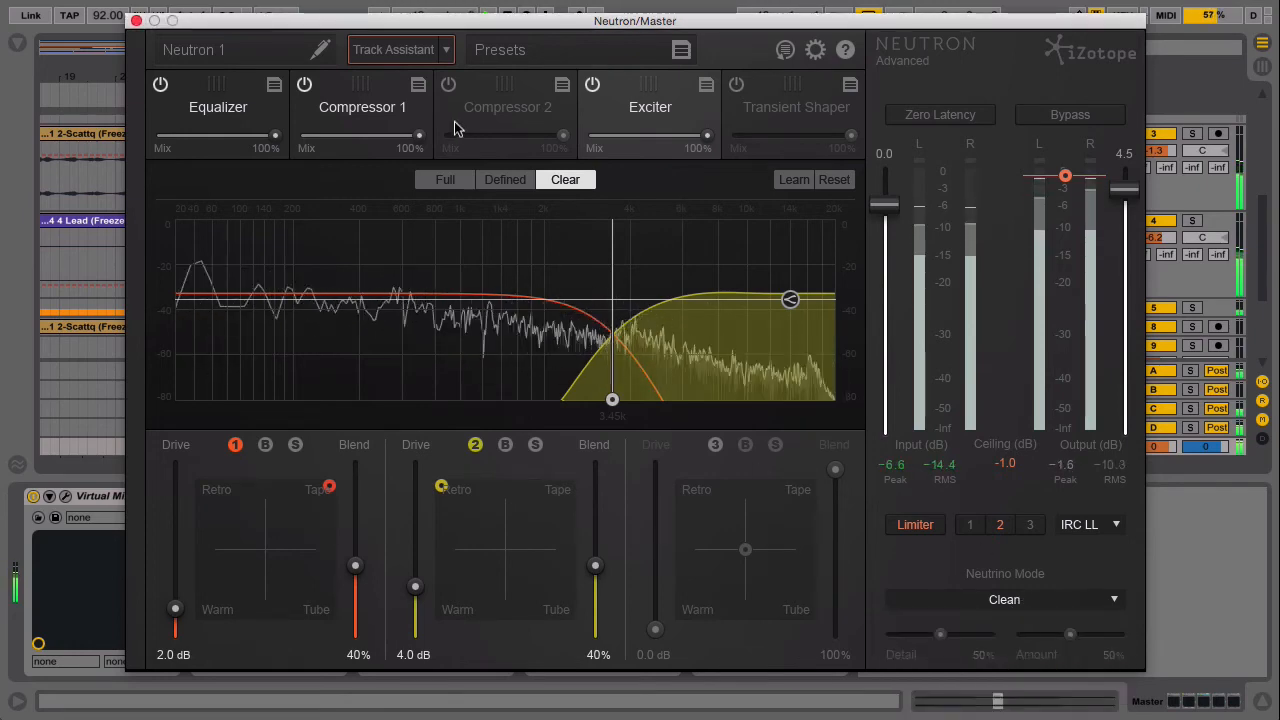
Step: Close the Master Neutron, switch to Session View and stop playback
{"action": "left_click", "coordinate": [136, 21]}
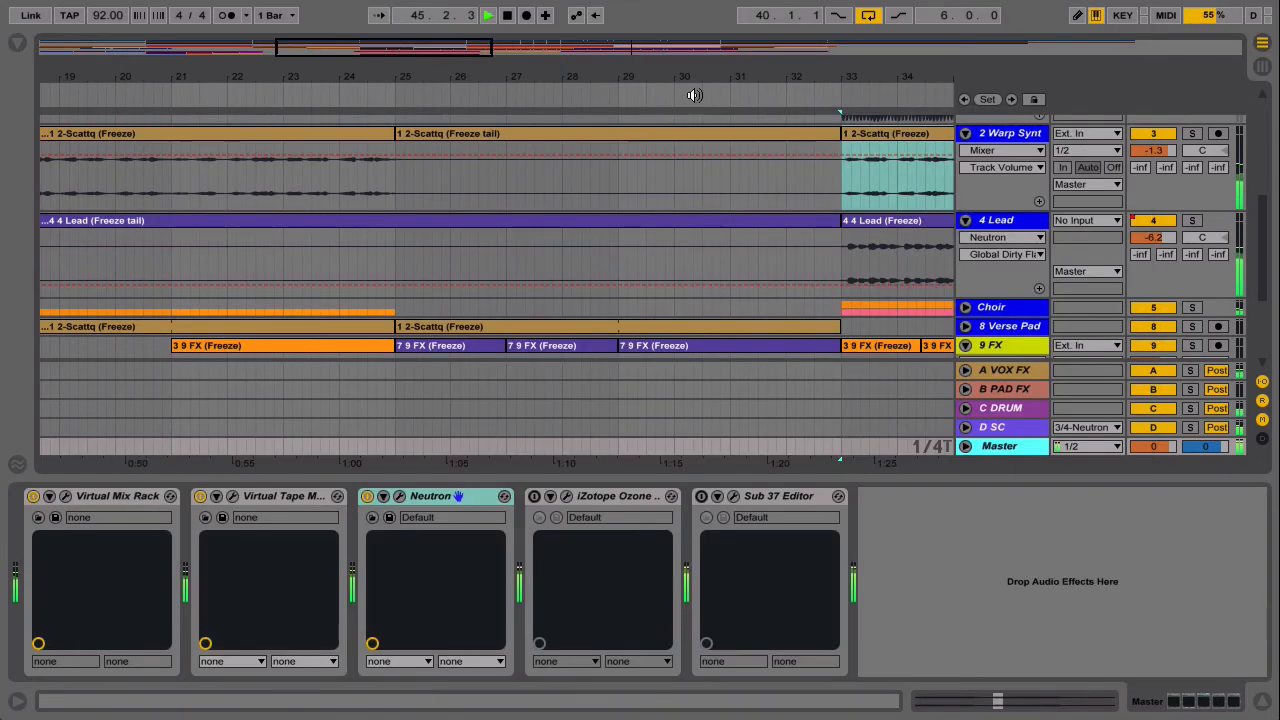
{"action": "key", "text": "Tab"}
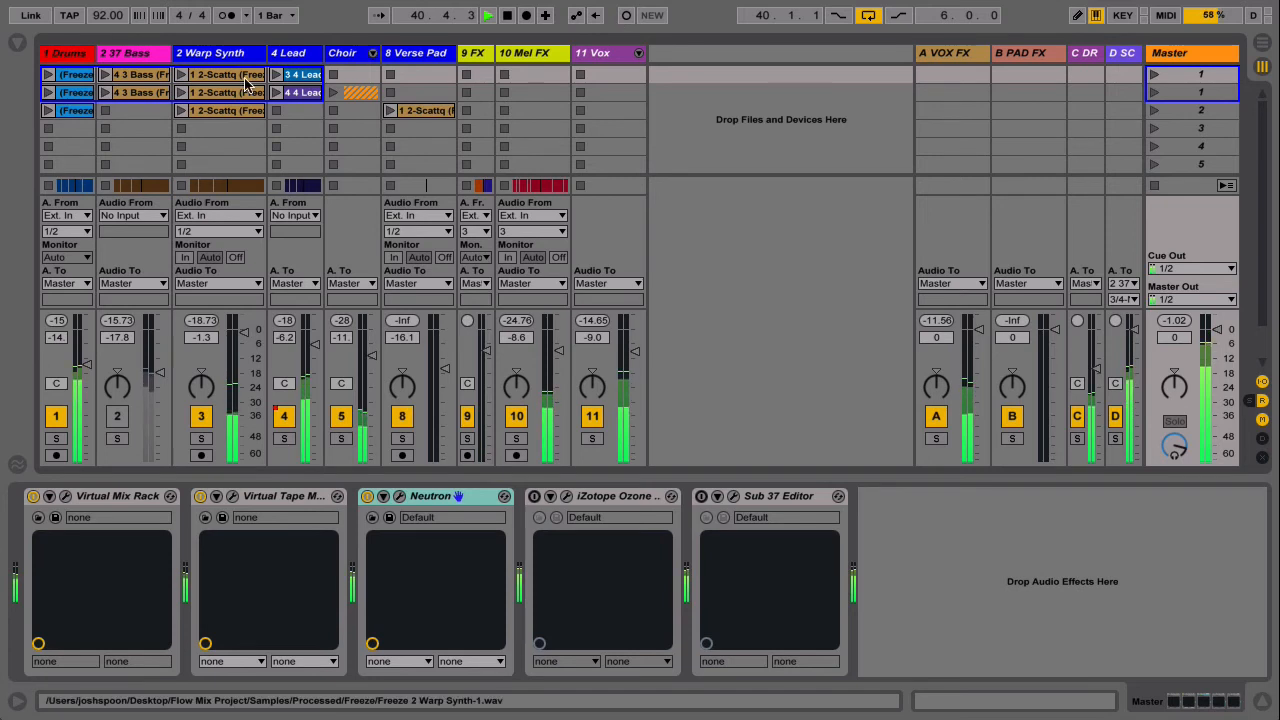
{"action": "key", "text": "space"}
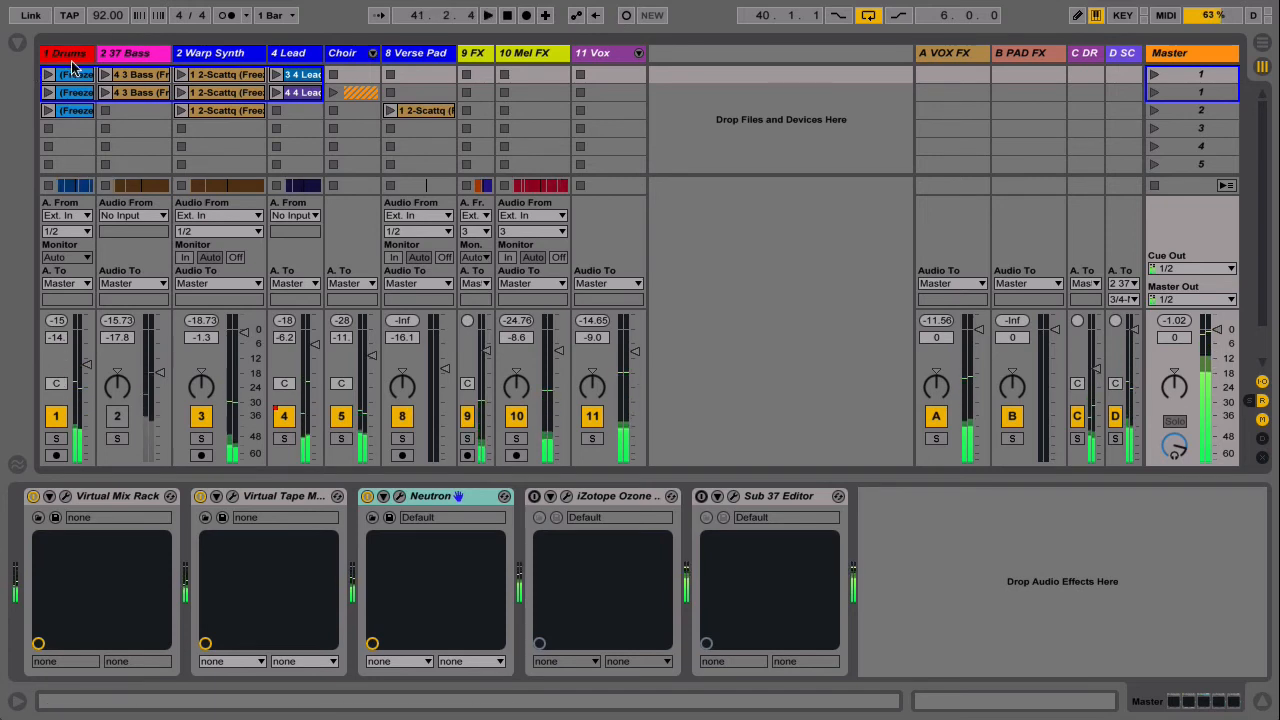
Step: Map the 0 key to the Neutron on/off switches on Drums, 37 Bass, Warp Synth, Lead and the other tracks, including Master
{"action": "left_click", "coordinate": [71, 58]}
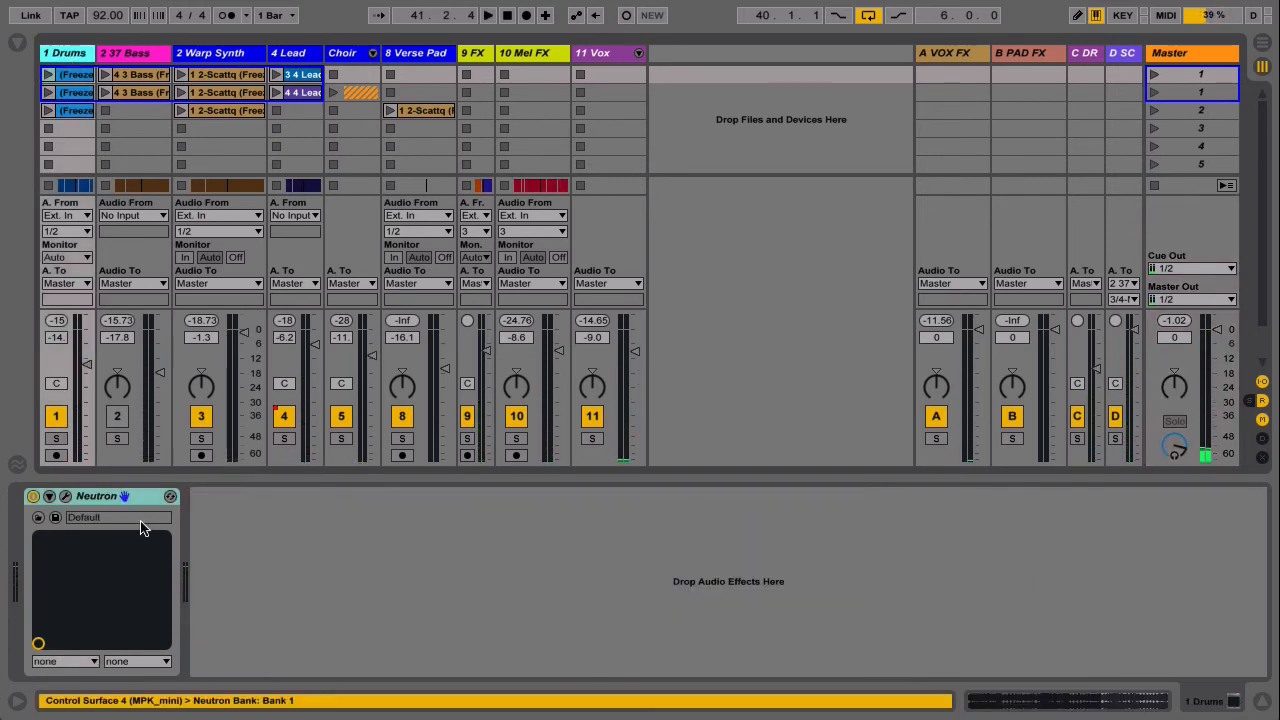
{"action": "key", "text": "ctrl+k"}
{"action": "left_click", "coordinate": [30, 502]}
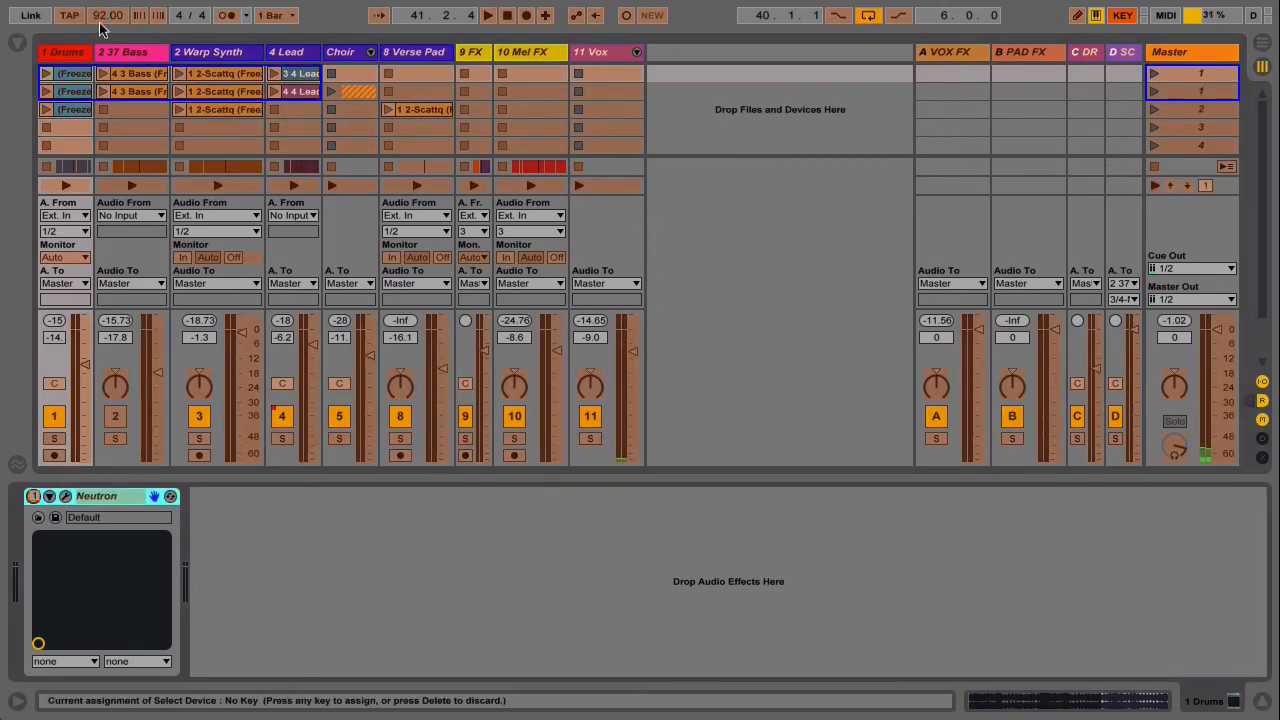
{"action": "left_click", "coordinate": [125, 62]}
{"action": "left_click", "coordinate": [33, 501]}
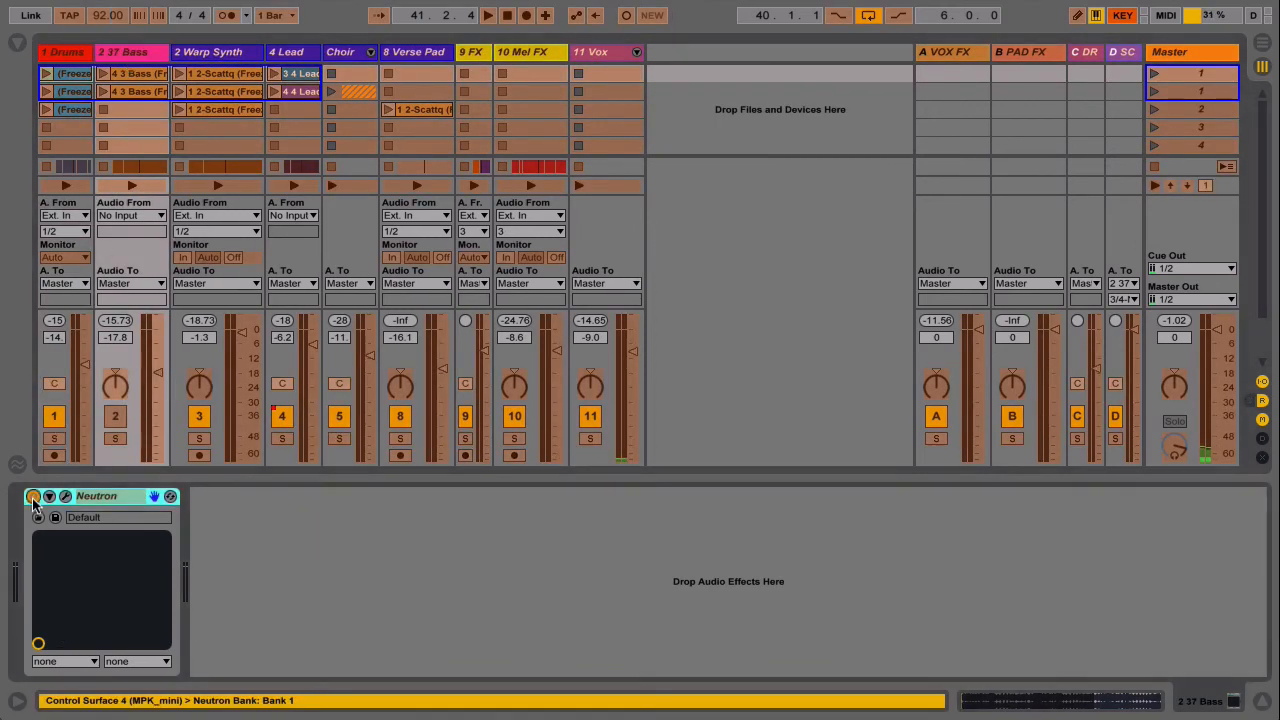
{"action": "left_click", "coordinate": [218, 58]}
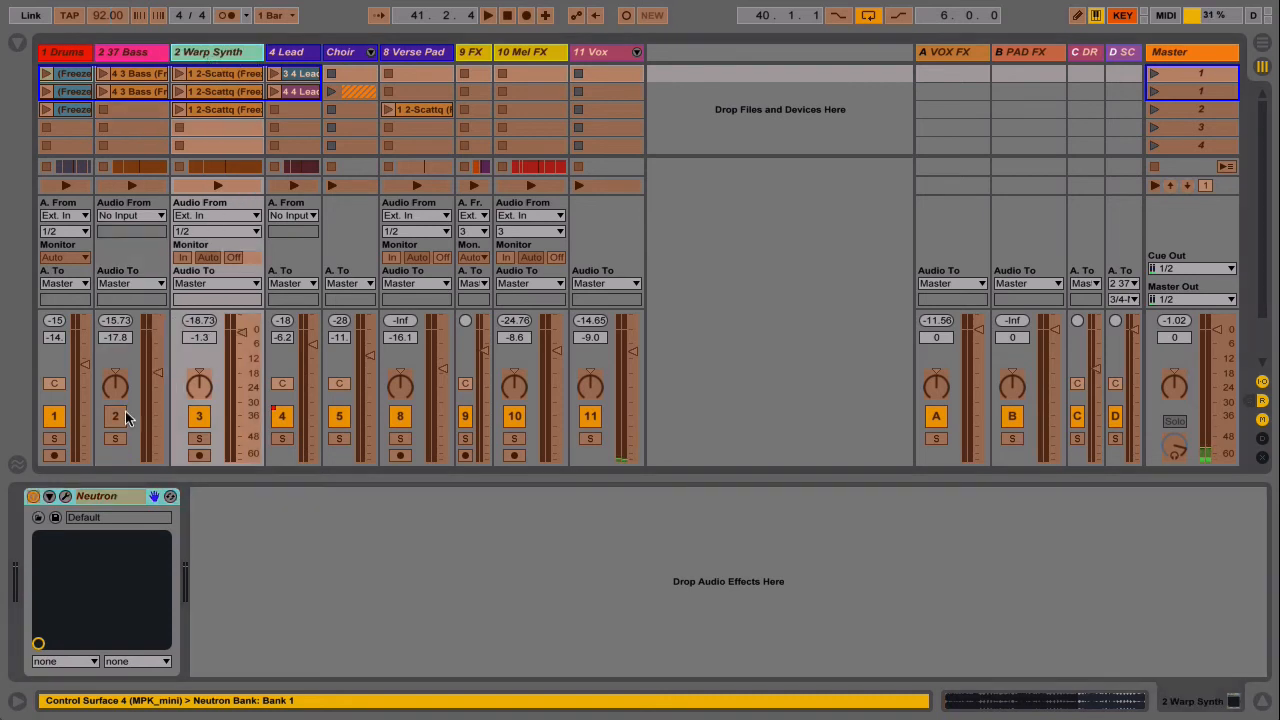
{"action": "left_click", "coordinate": [35, 502]}
{"action": "left_click", "coordinate": [300, 60]}
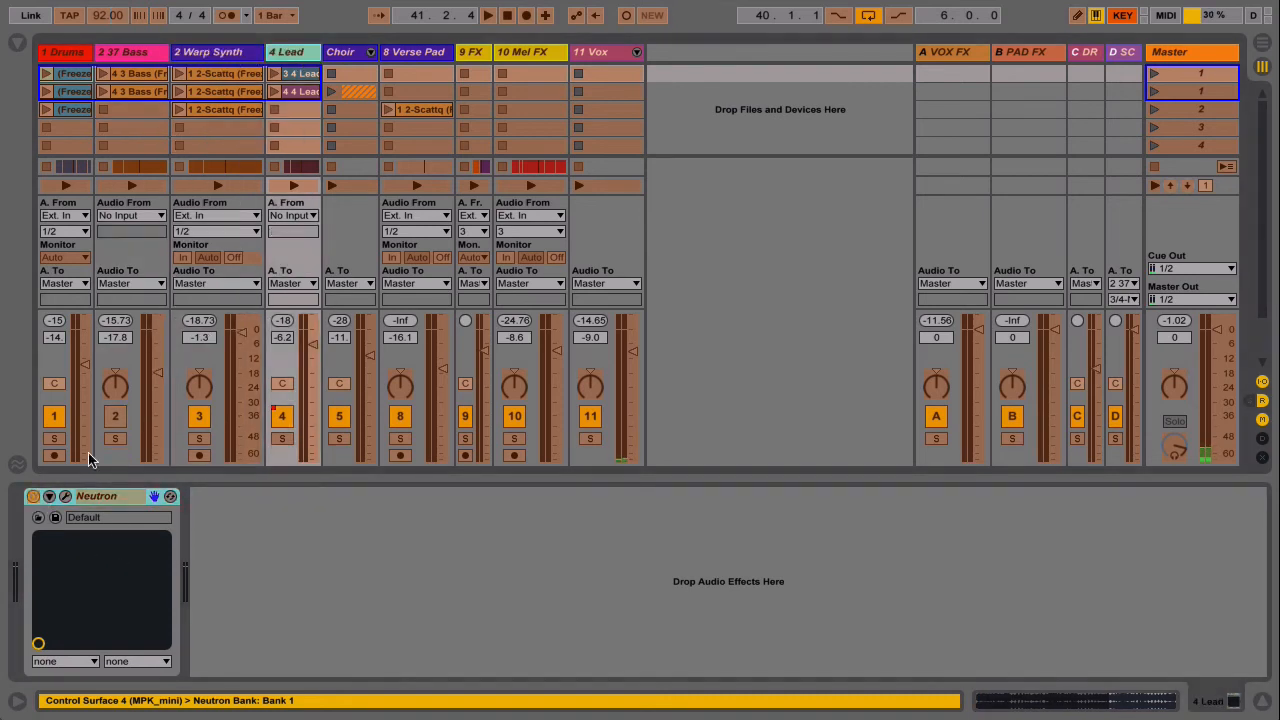
{"action": "left_click", "coordinate": [31, 528]}
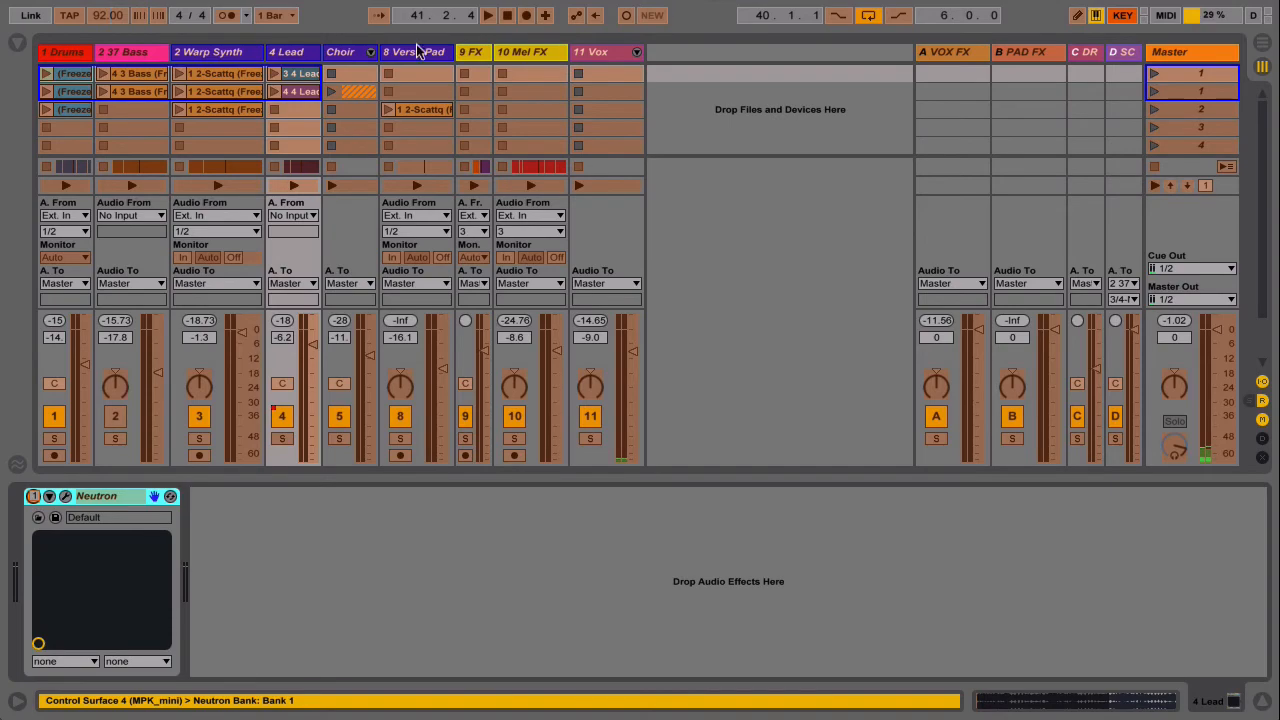
{"action": "left_click", "coordinate": [350, 56]}
{"action": "left_click", "coordinate": [20, 518]}
{"action": "scroll", "coordinate": [737, 492], "scroll_direction": "right", "scroll_amount": 6}
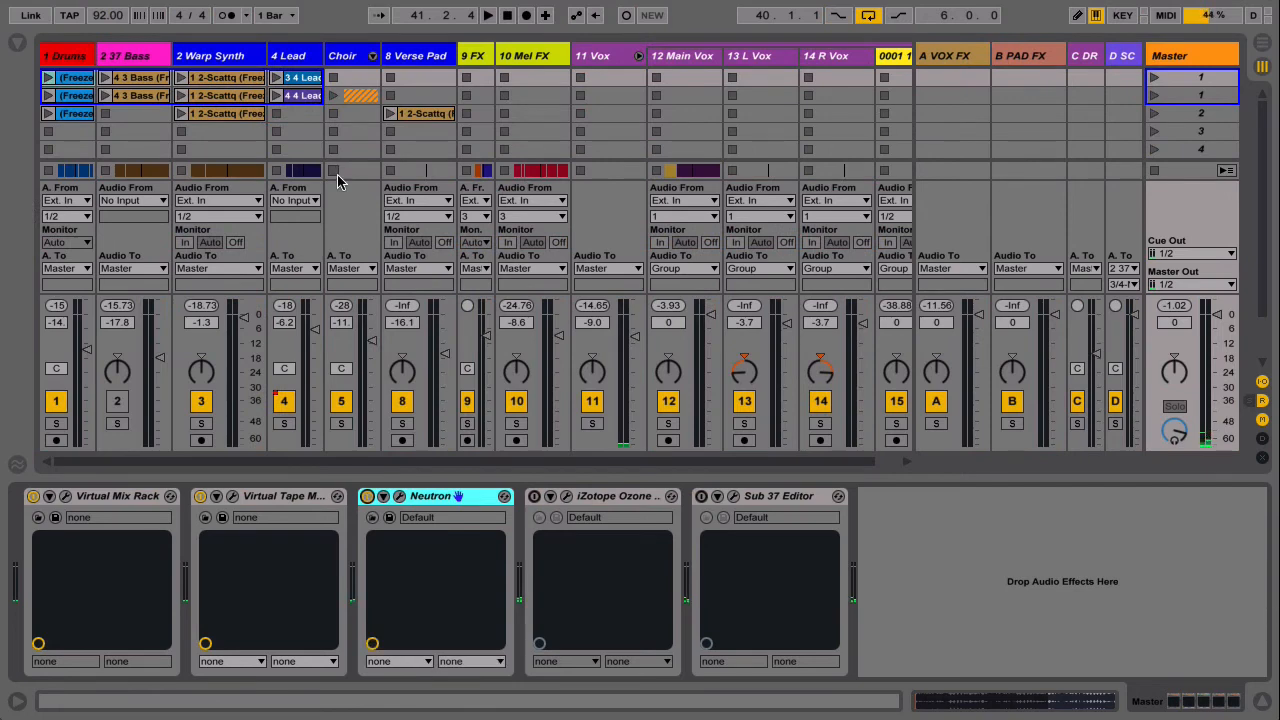
Step: Compare the song's playback with all Neutron instances bypassed and enabled, leaving them enabled
{"action": "key", "text": "space"}
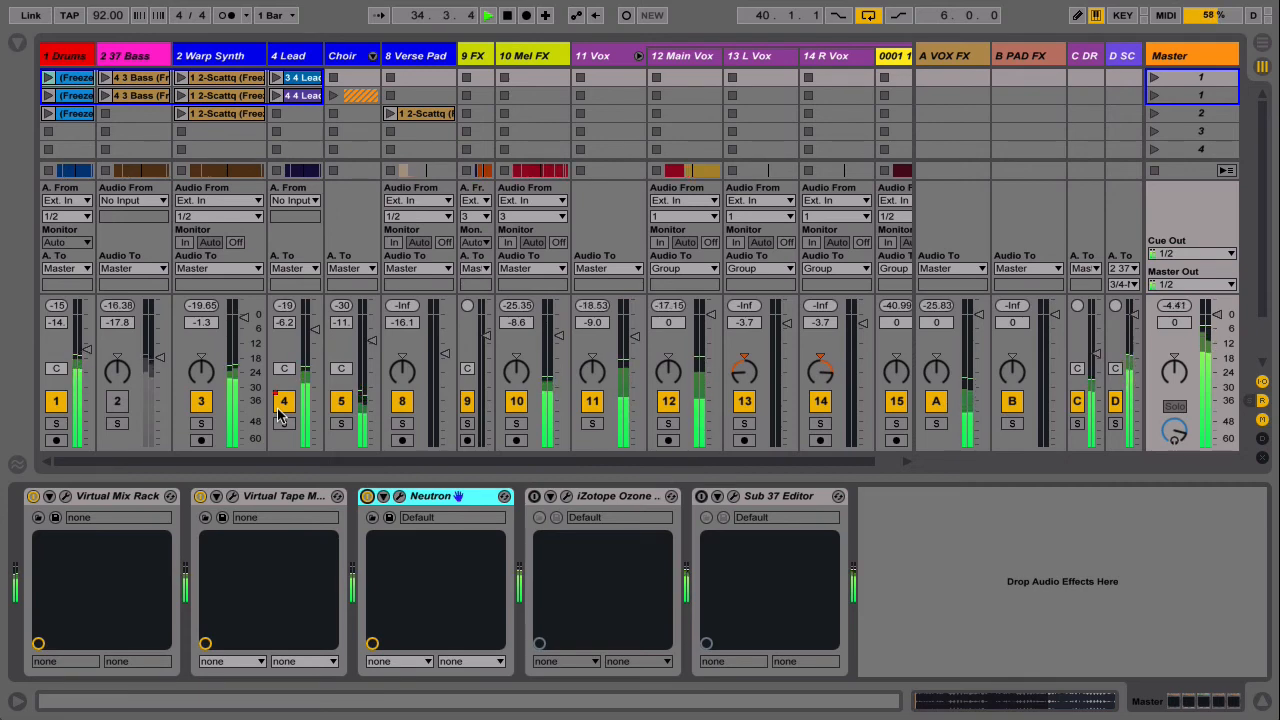
{"action": "key", "text": "0"}
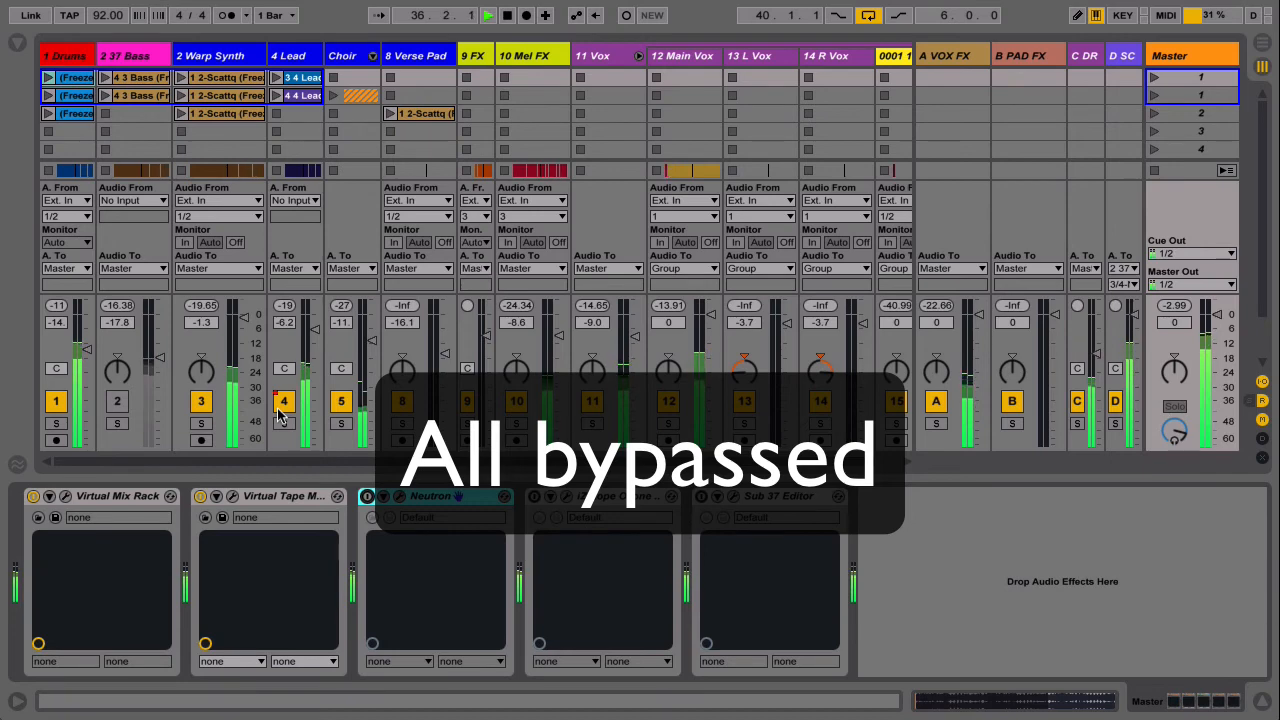
{"action": "key", "text": "0"}
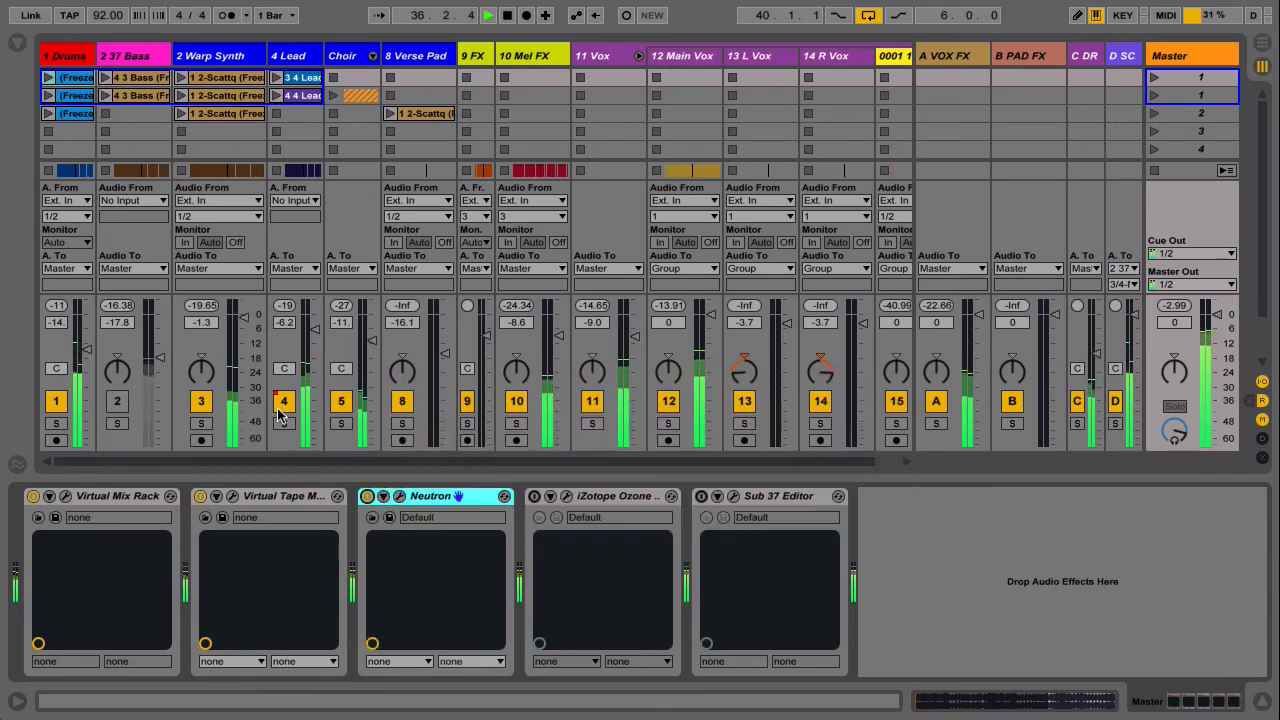
Step: Reopen the Master track's Neutron and lower its output gain to -1.3 dB during playback
{"action": "left_click", "coordinate": [400, 498]}
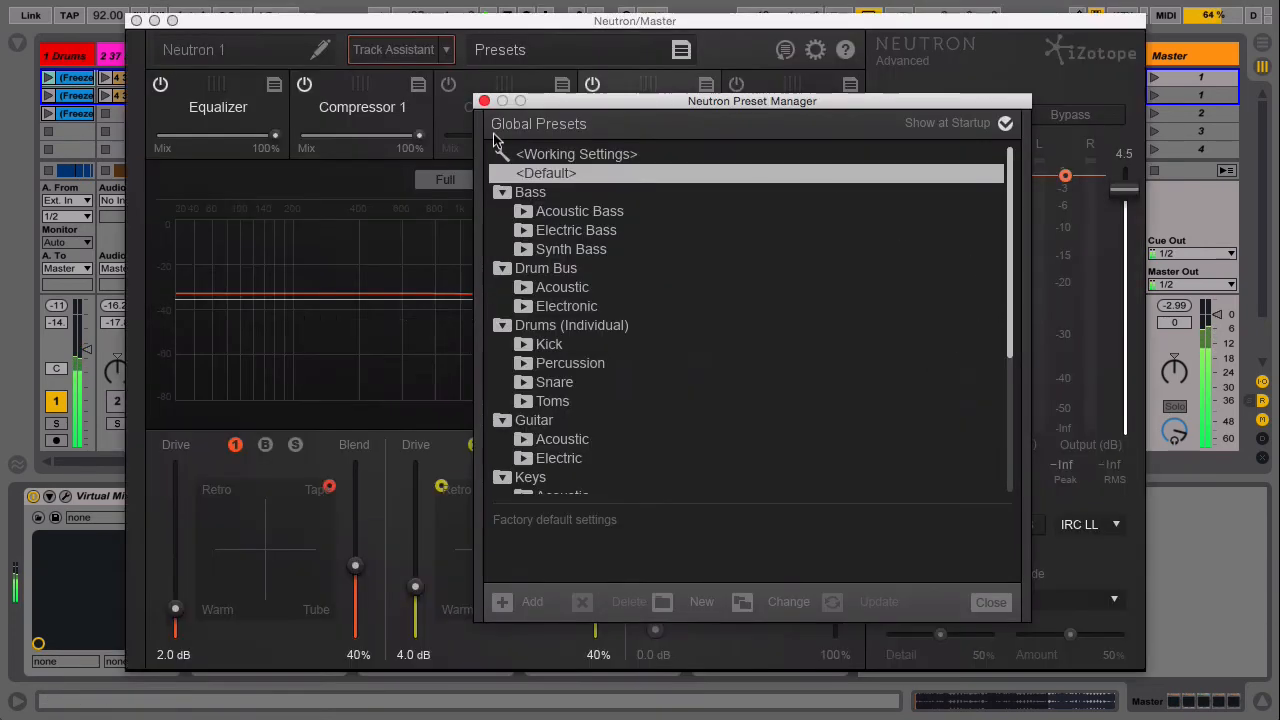
{"action": "left_click", "coordinate": [484, 102]}
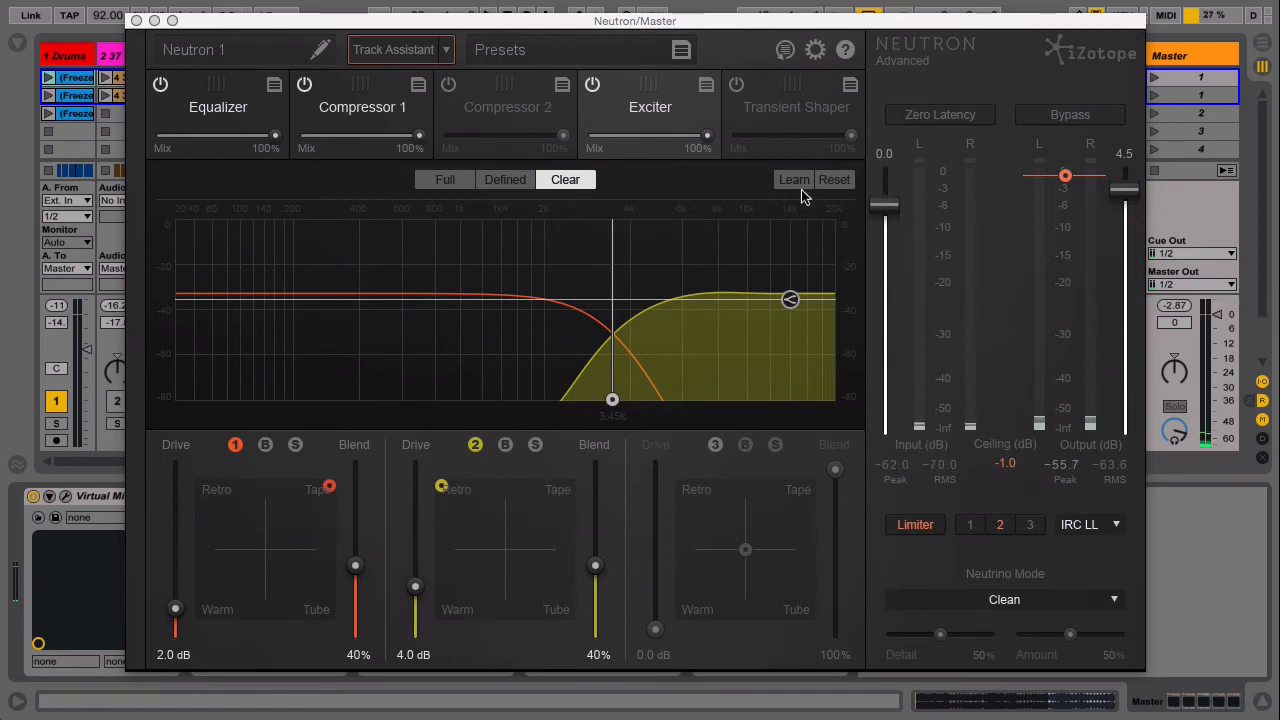
{"action": "key", "text": "space"}
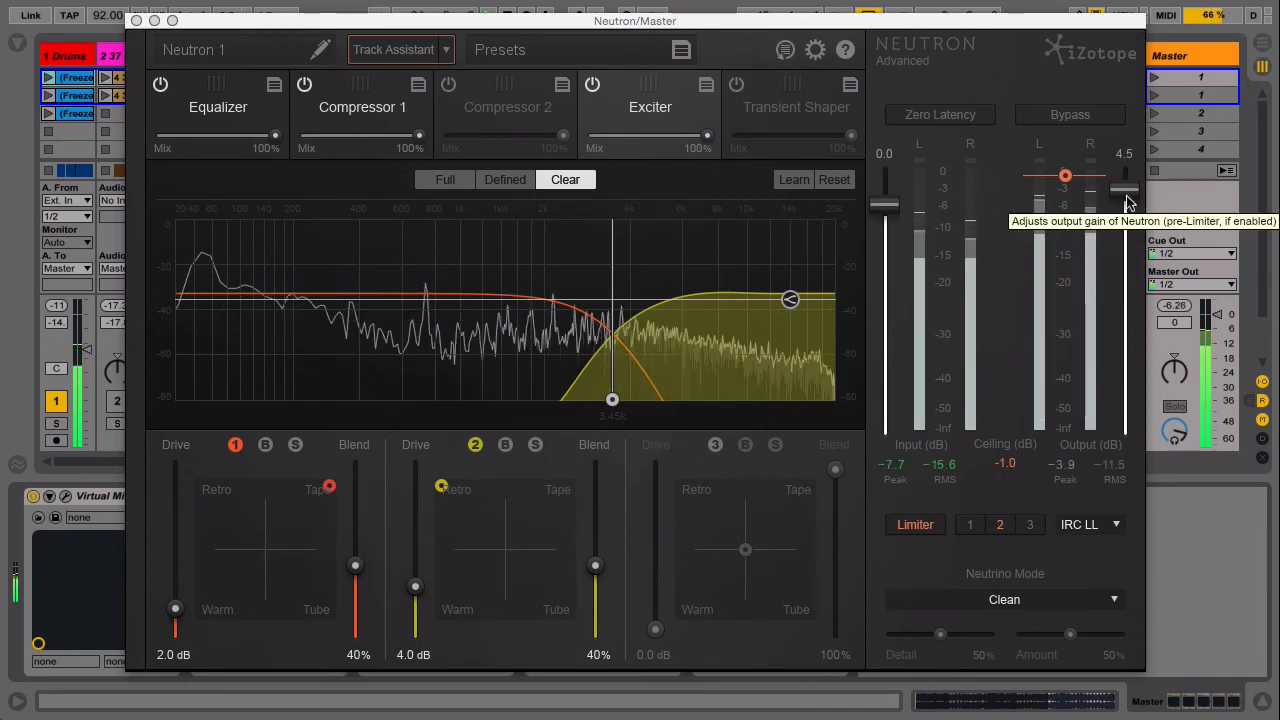
{"action": "left_click_drag", "start_coordinate": [1128, 200], "coordinate": [1130, 224]}
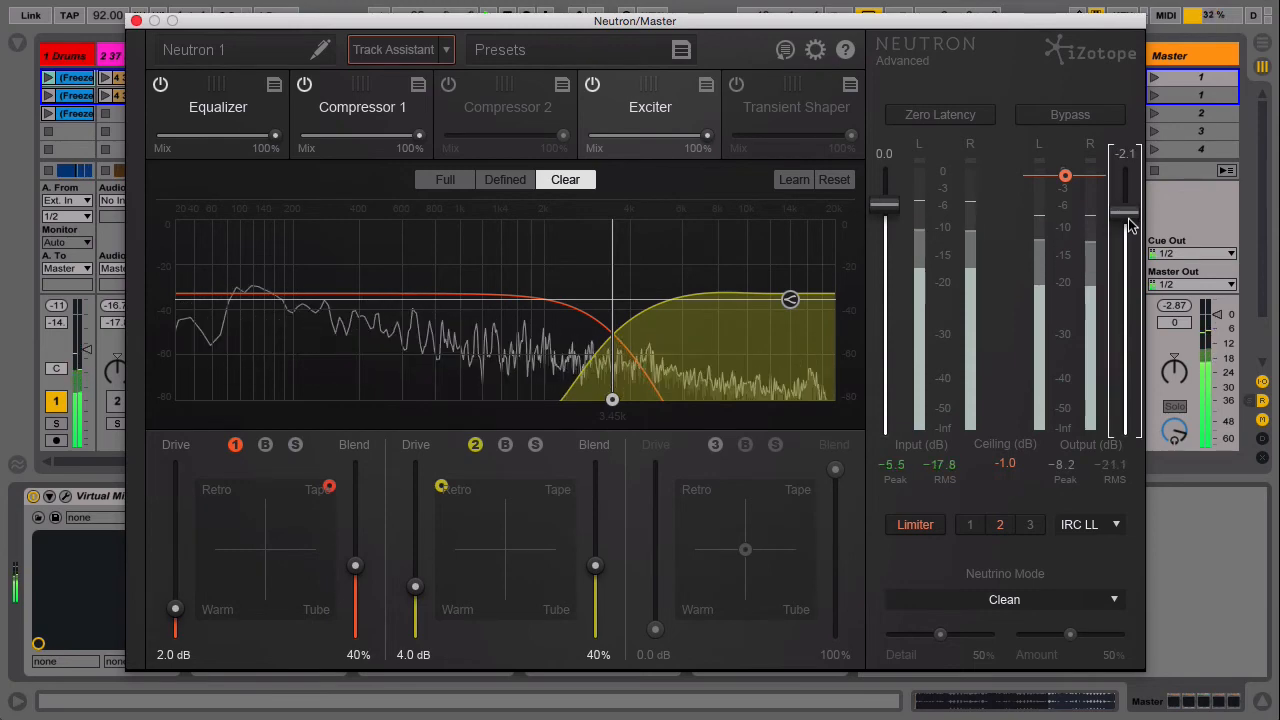
{"action": "left_click_drag", "start_coordinate": [1130, 225], "coordinate": [1130, 222]}
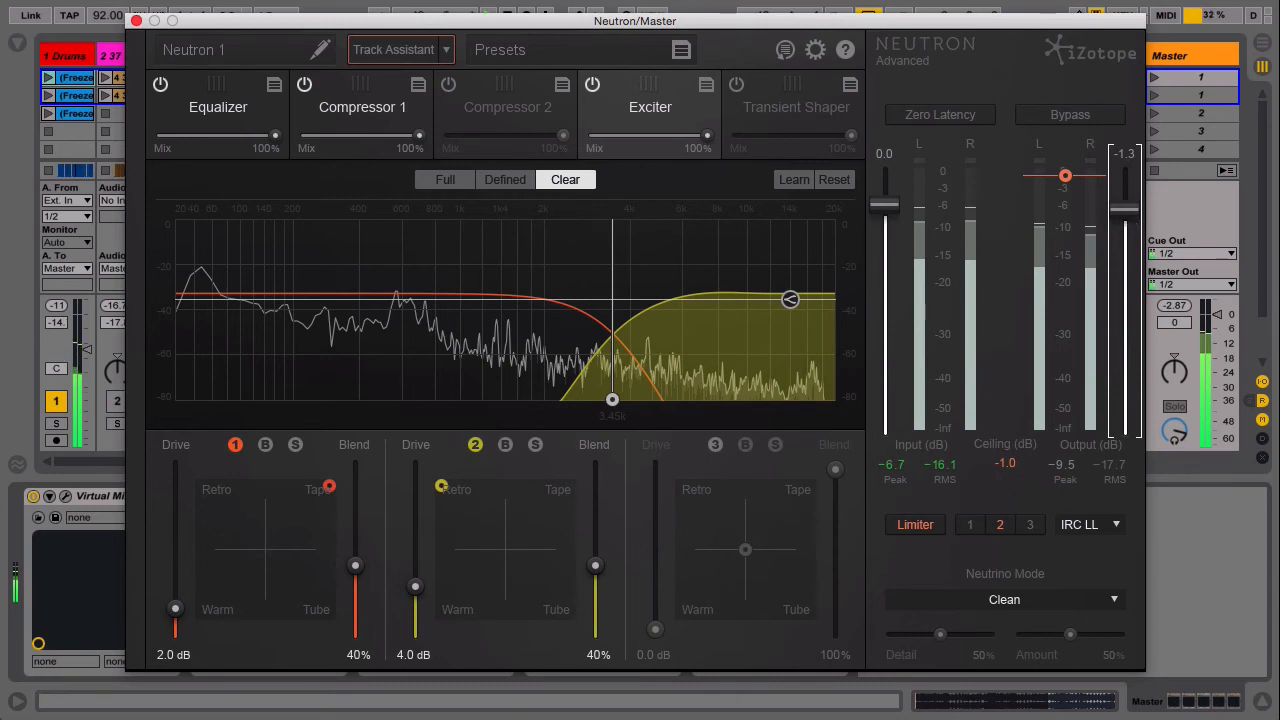
{"action": "left_click", "coordinate": [16, 122]}
{"action": "key", "text": "super+alt+b"}
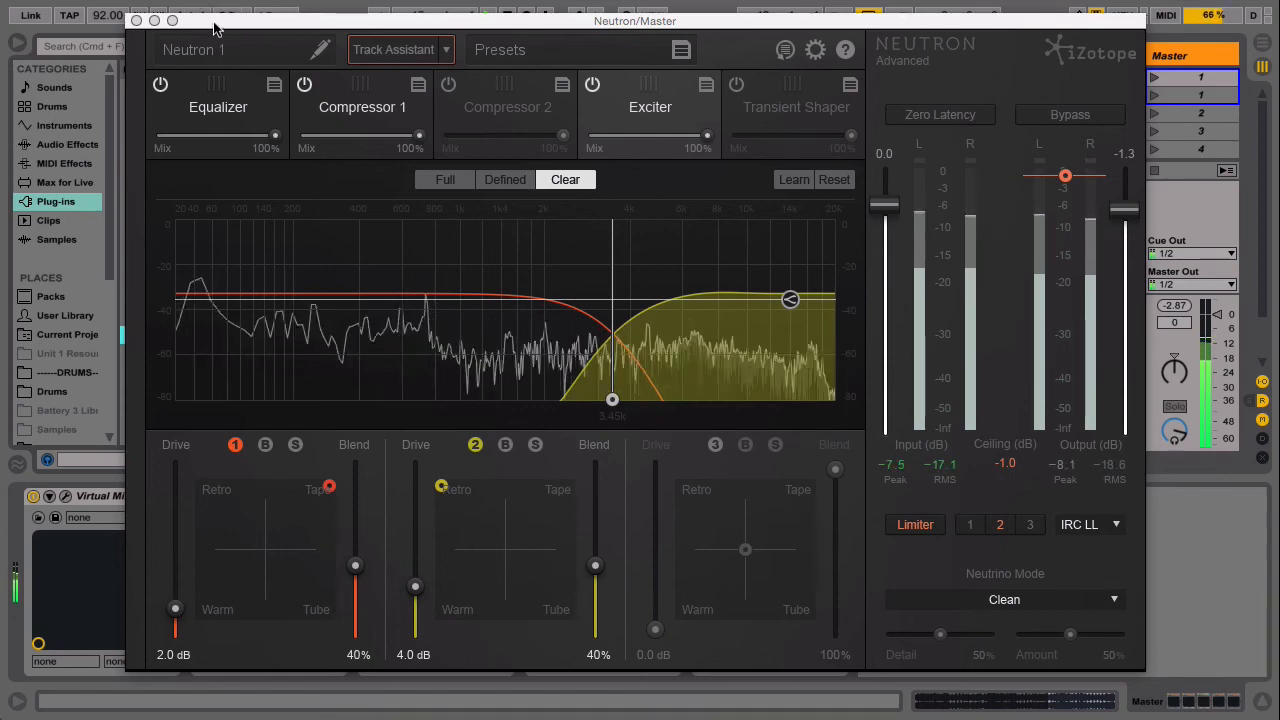
{"action": "left_click_drag", "start_coordinate": [214, 24], "coordinate": [268, 12]}
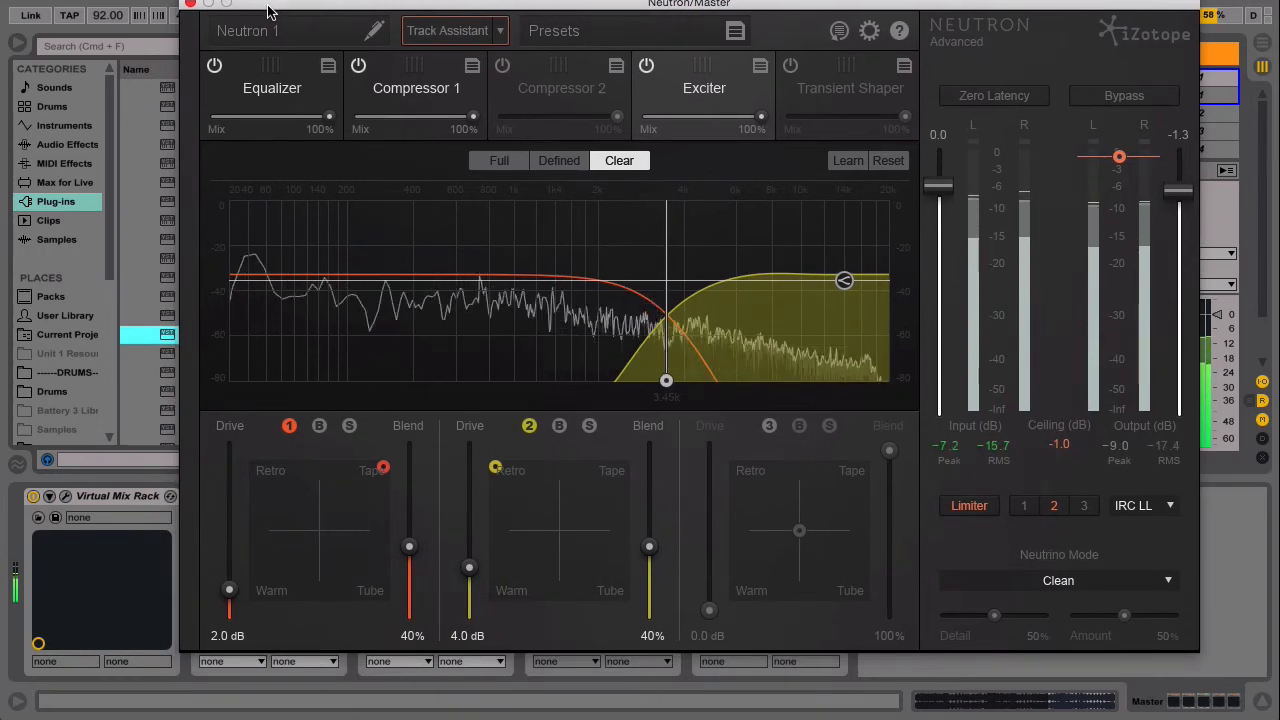
{"action": "left_click", "coordinate": [17, 43]}
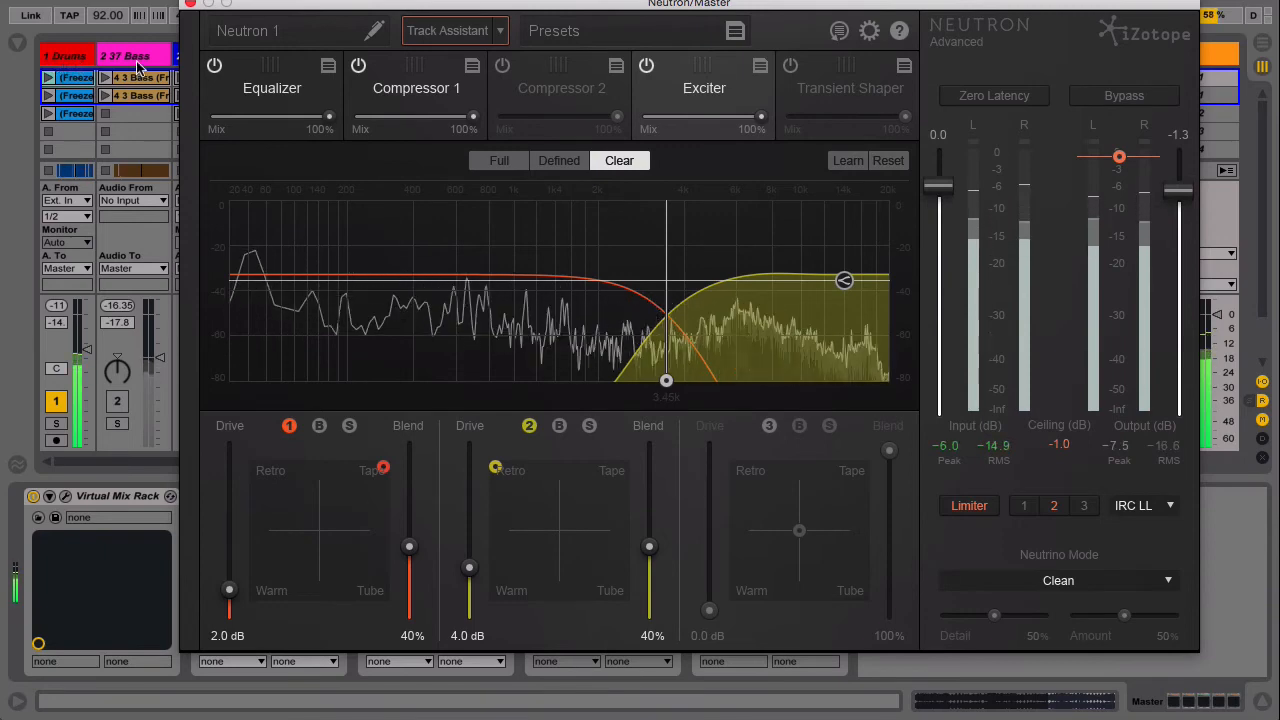
Step: Reactivate the 37 Bass track and slightly raise the C DRUM return track's volume, ending with playback stopped
{"action": "left_click", "coordinate": [58, 60]}
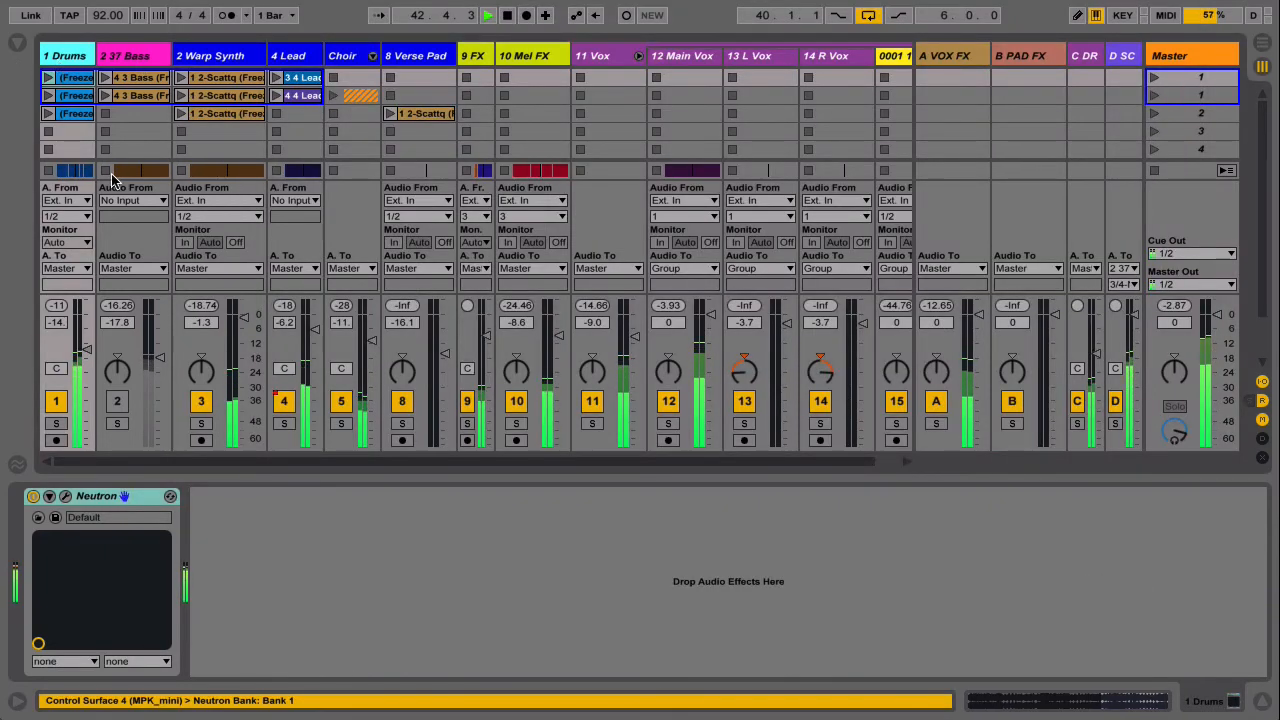
{"action": "left_click", "coordinate": [117, 402]}
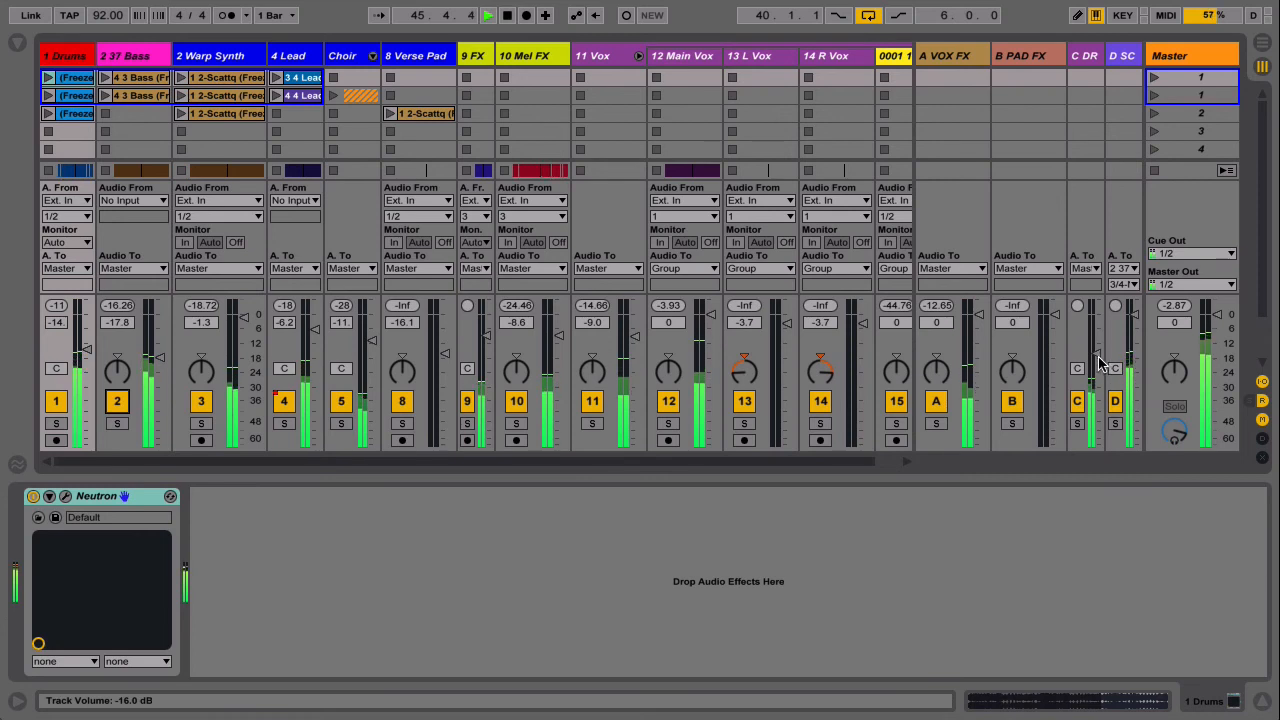
{"action": "mouse_move", "coordinate": [1100, 363]}
{"action": "left_mouse_down"}
{"action": "mouse_move", "coordinate": [1096, 338]}
{"action": "mouse_move", "coordinate": [1096, 350]}
{"action": "left_mouse_up"}
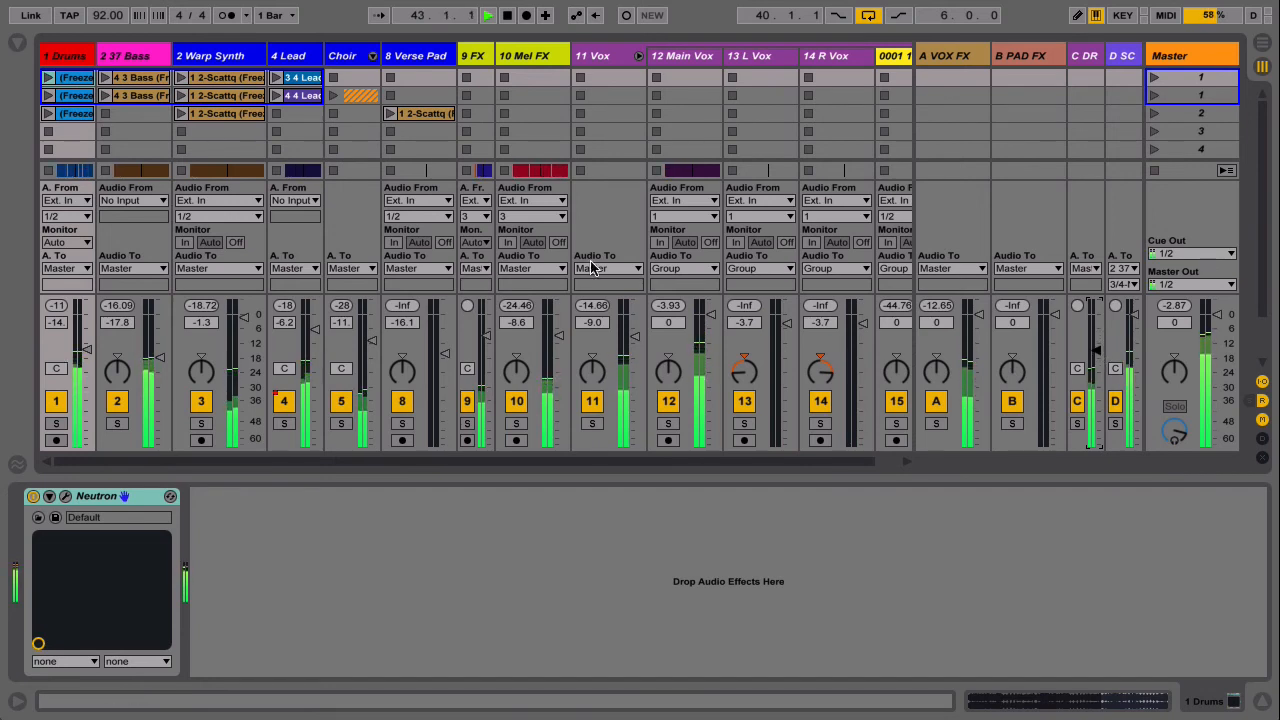
{"action": "key", "text": "space"}
Step: In the Drums track's Neutron equalizer, set band 5 to about 114 Hz and -0.4 dB
{"action": "left_click", "coordinate": [67, 59]}
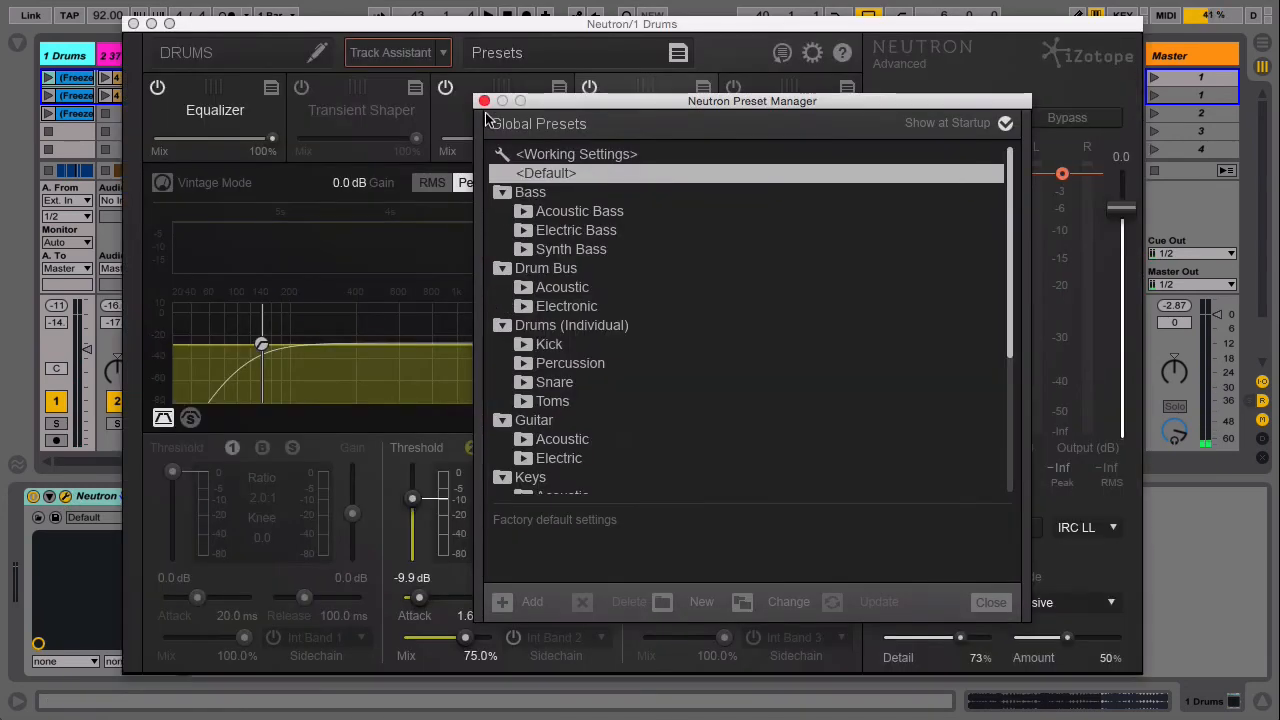
{"action": "left_click", "coordinate": [485, 102]}
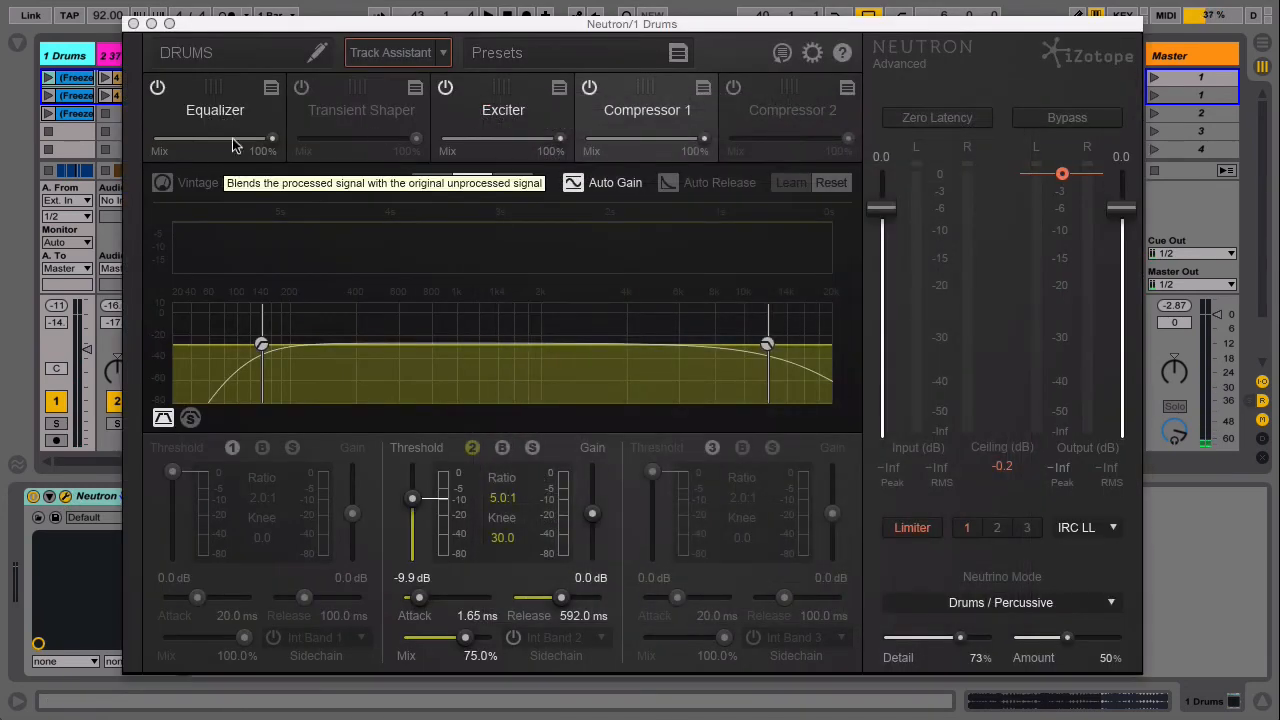
{"action": "left_click", "coordinate": [226, 129]}
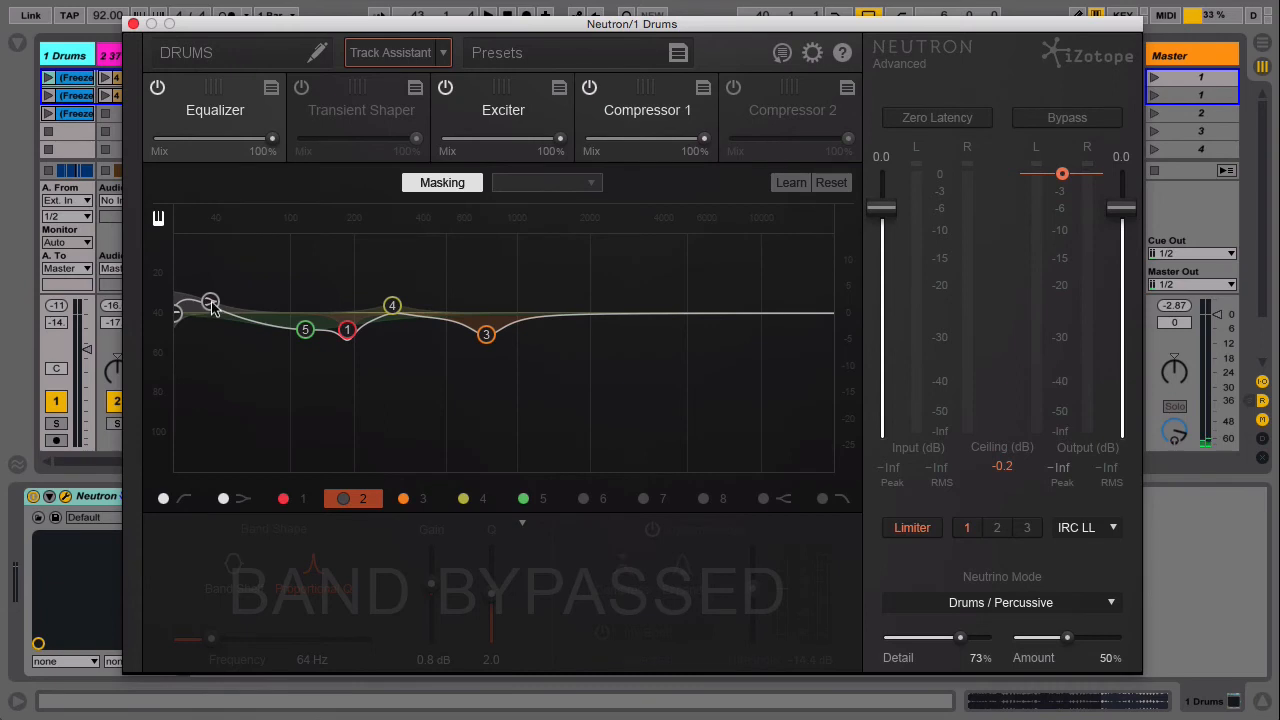
{"action": "left_click", "coordinate": [305, 336]}
{"action": "left_click_drag", "start_coordinate": [305, 337], "coordinate": [300, 322]}
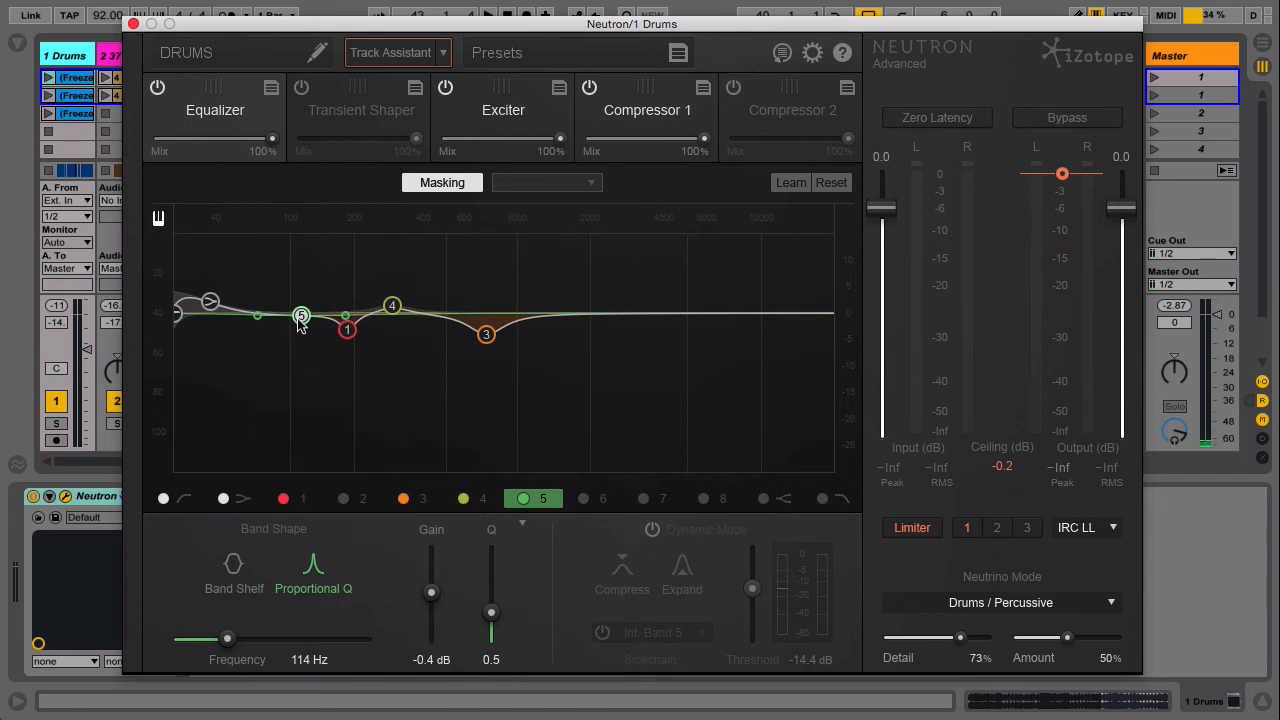
Step: Set the Drums equalizer's low shelf to about 48 Hz and 3.5 dB while listening, ending with playback stopped
{"action": "key", "text": "space"}
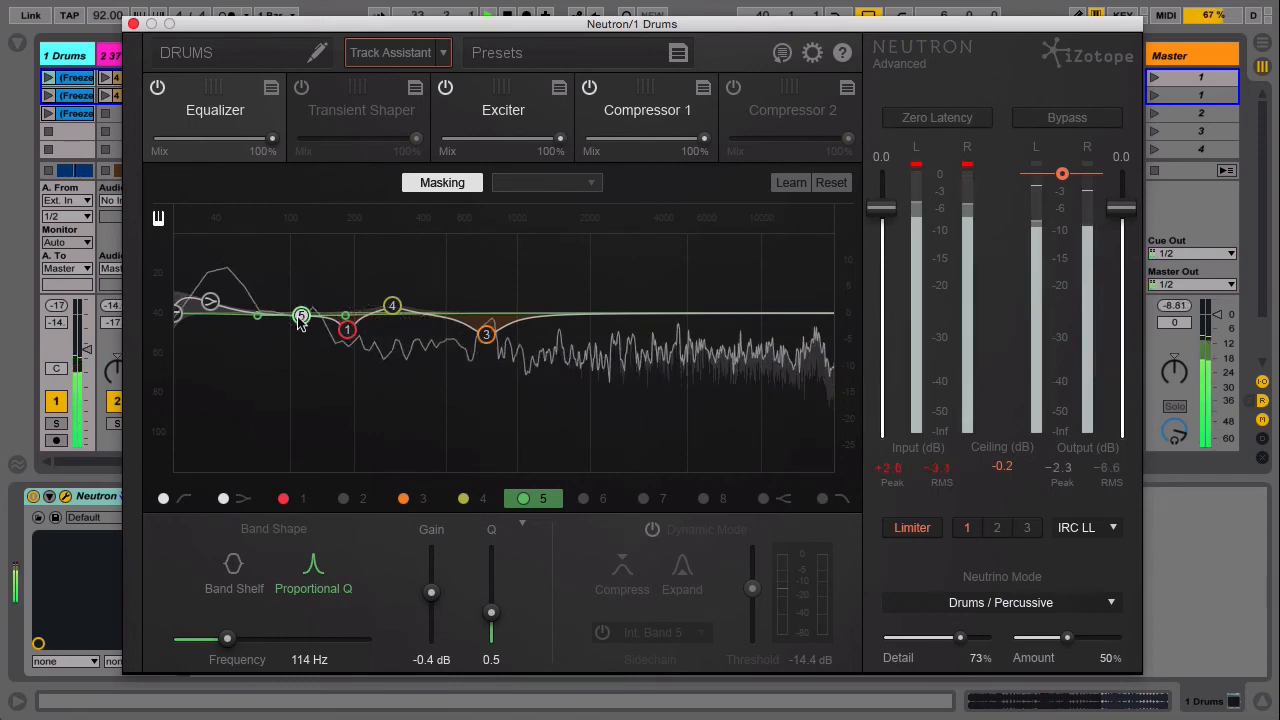
{"action": "mouse_move", "coordinate": [210, 303]}
{"action": "left_mouse_down"}
{"action": "mouse_move", "coordinate": [210, 282]}
{"action": "mouse_move", "coordinate": [229, 295]}
{"action": "left_mouse_up"}
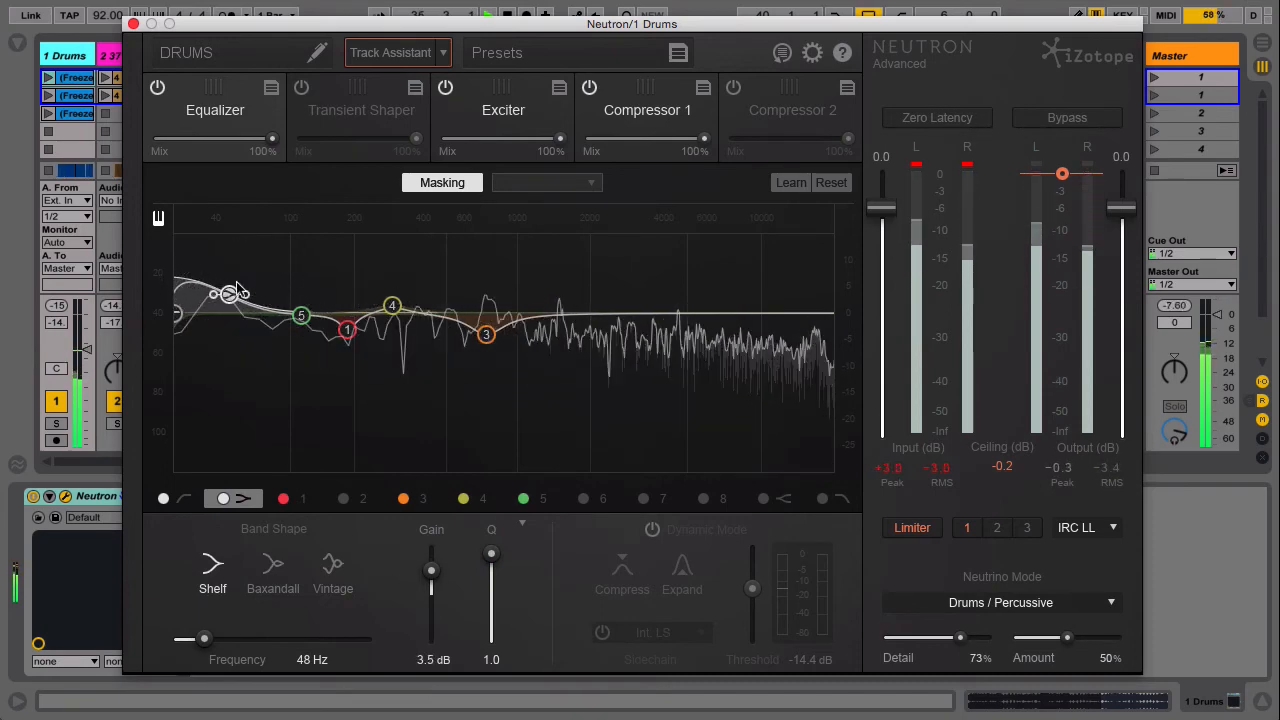
{"action": "left_click", "coordinate": [13, 415]}
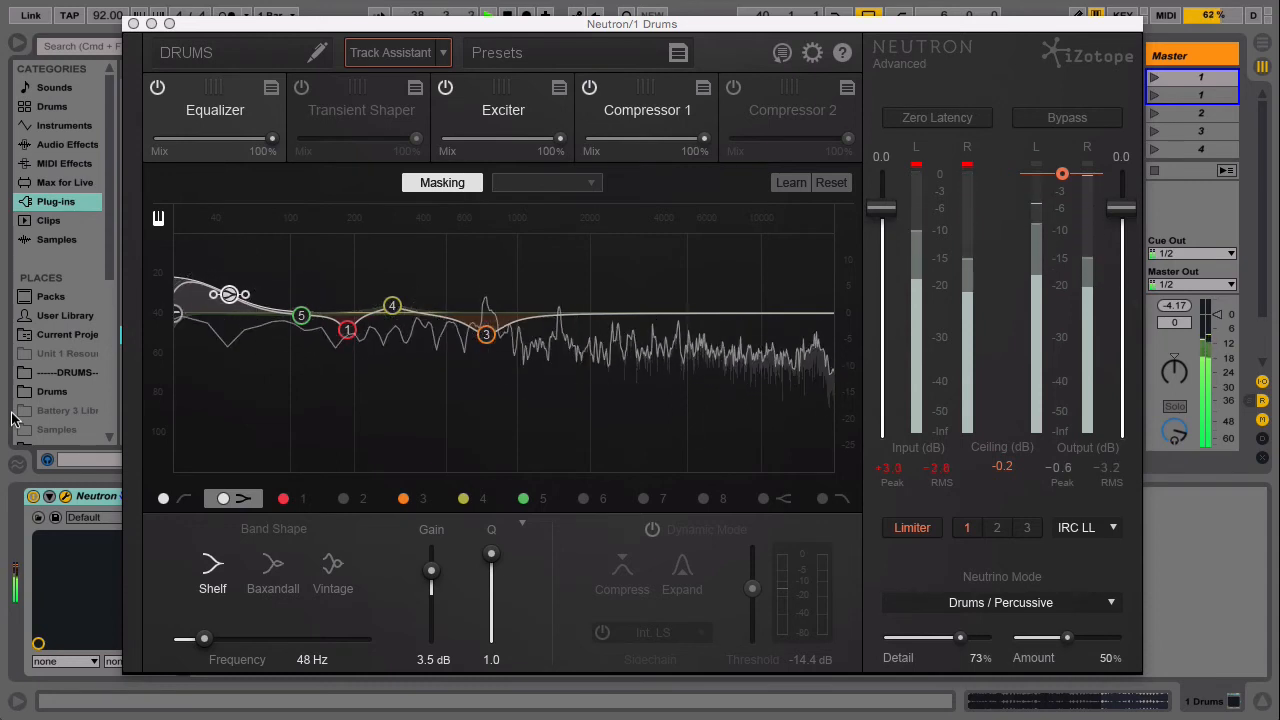
{"action": "key", "text": "space"}
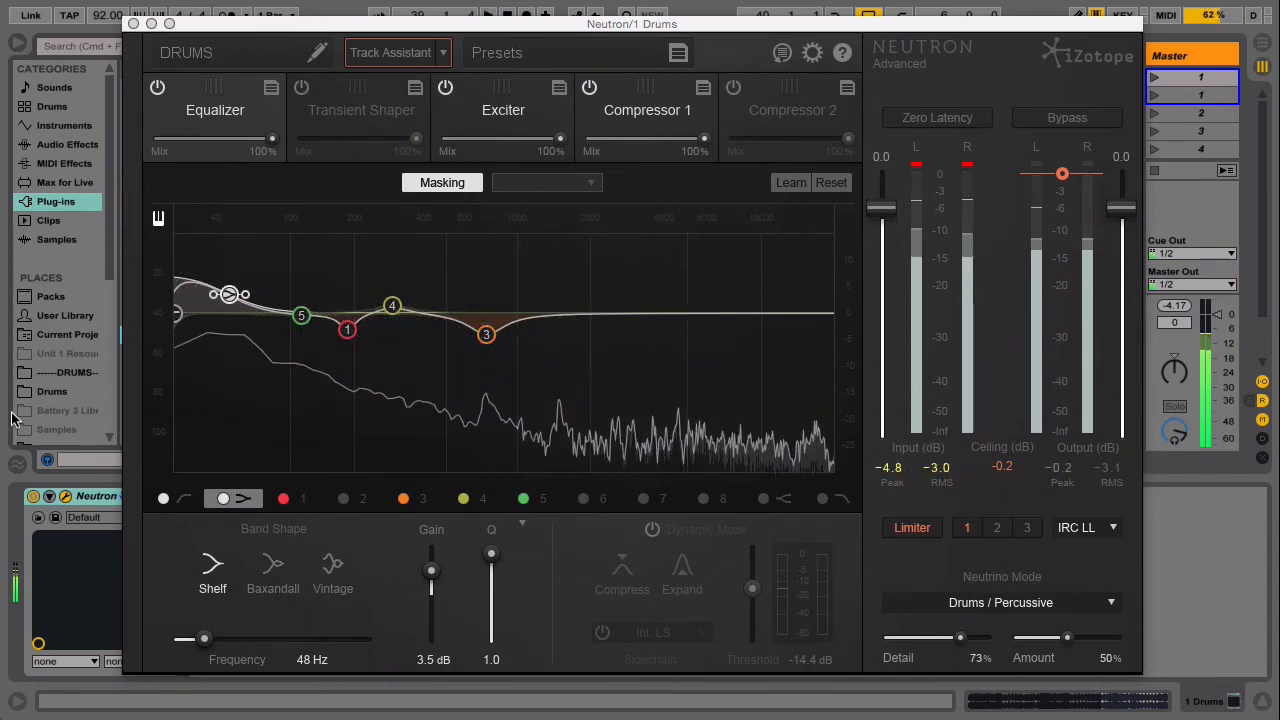